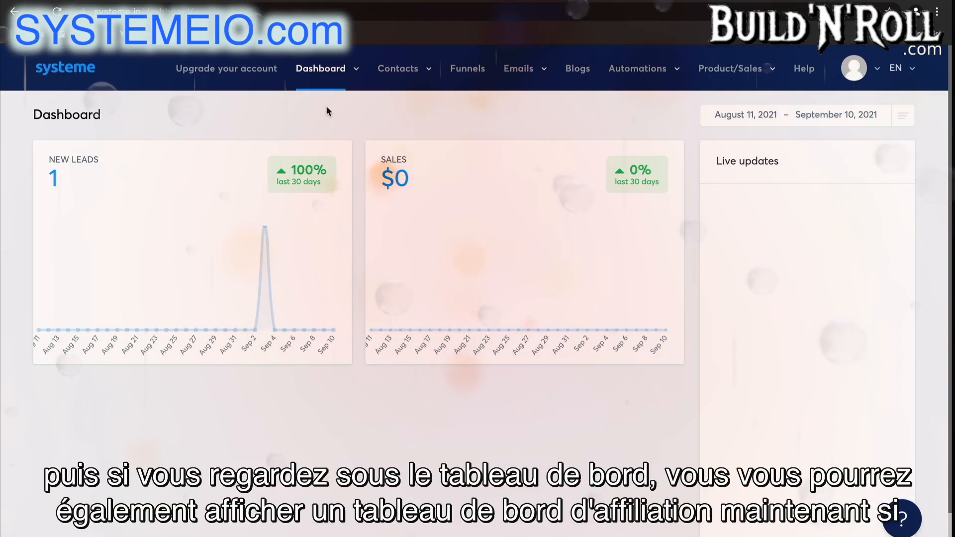
pyautogui.moveTo(353, 70)
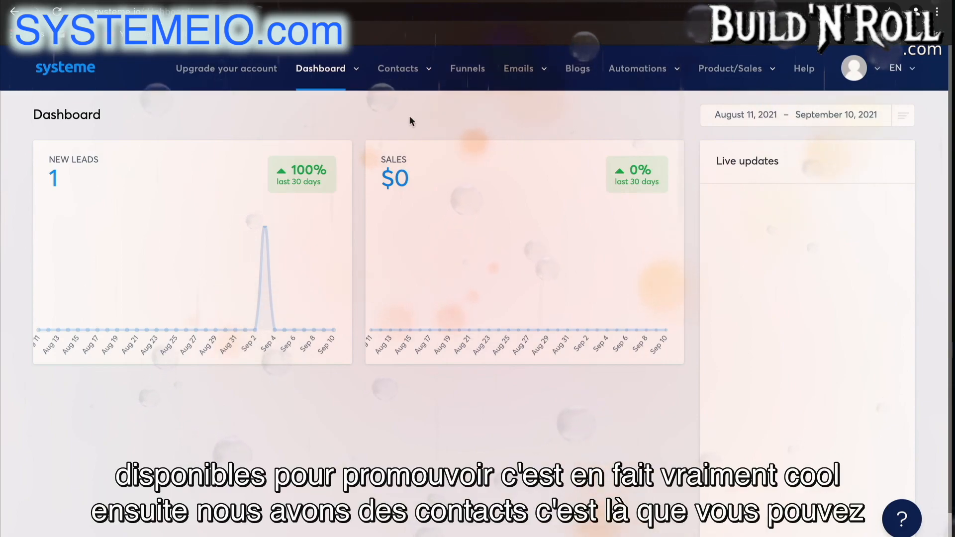
pyautogui.moveTo(411, 77)
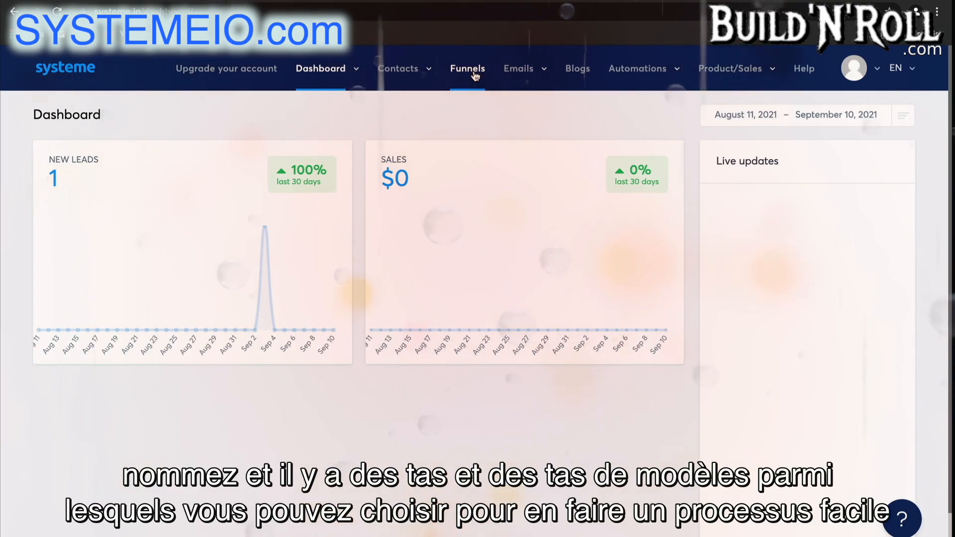
pyautogui.moveTo(514, 83)
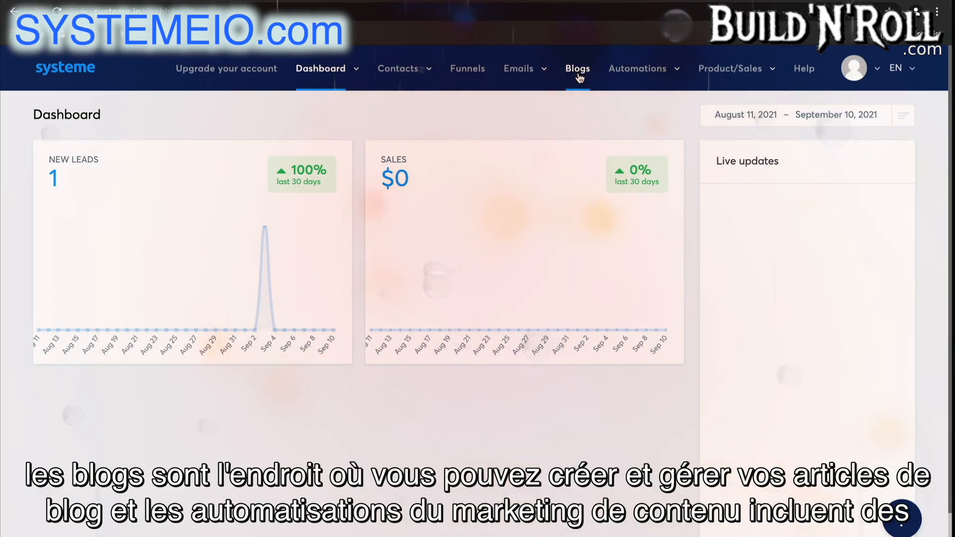
pyautogui.moveTo(601, 91)
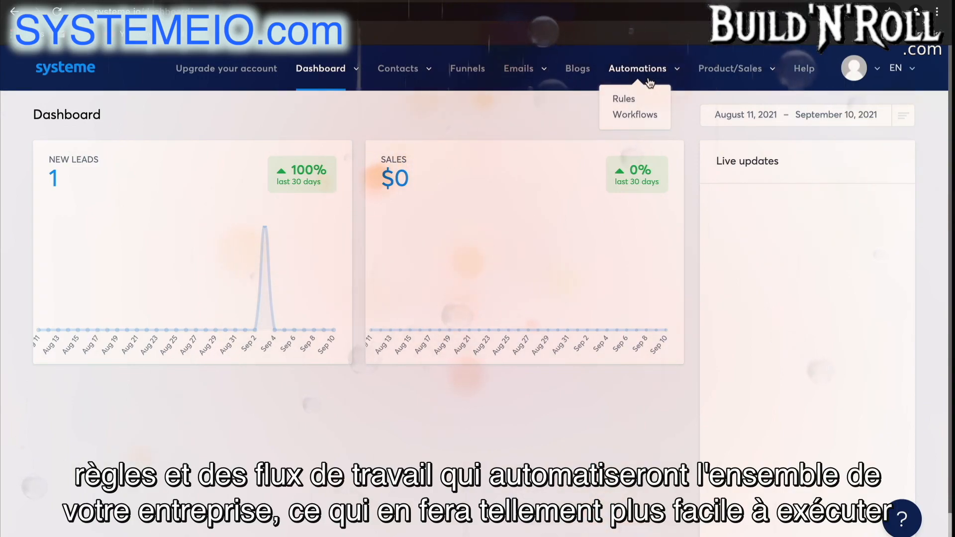
pyautogui.moveTo(713, 79)
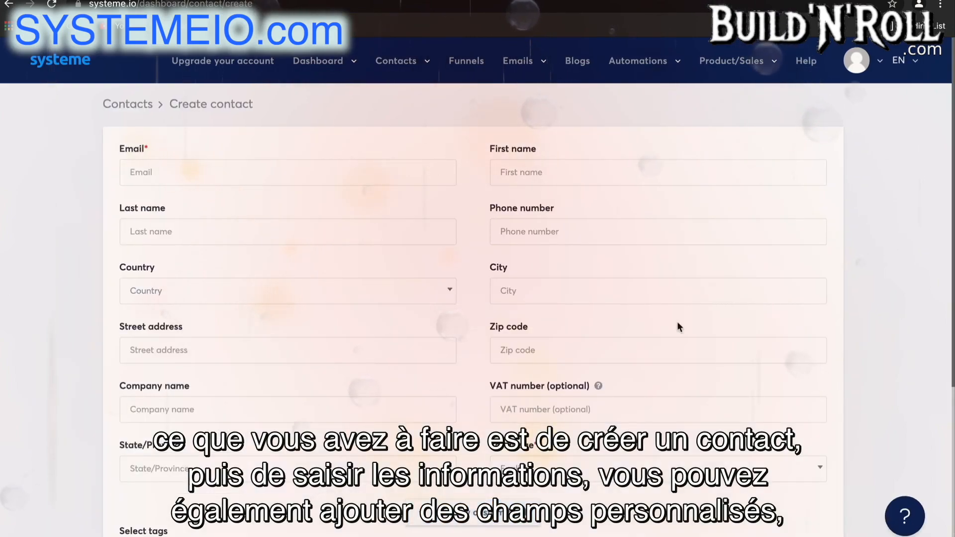
# Look over the contact creation form without filling it in, and open the list of contact tags
pyautogui.scroll(-2, 676, 322)
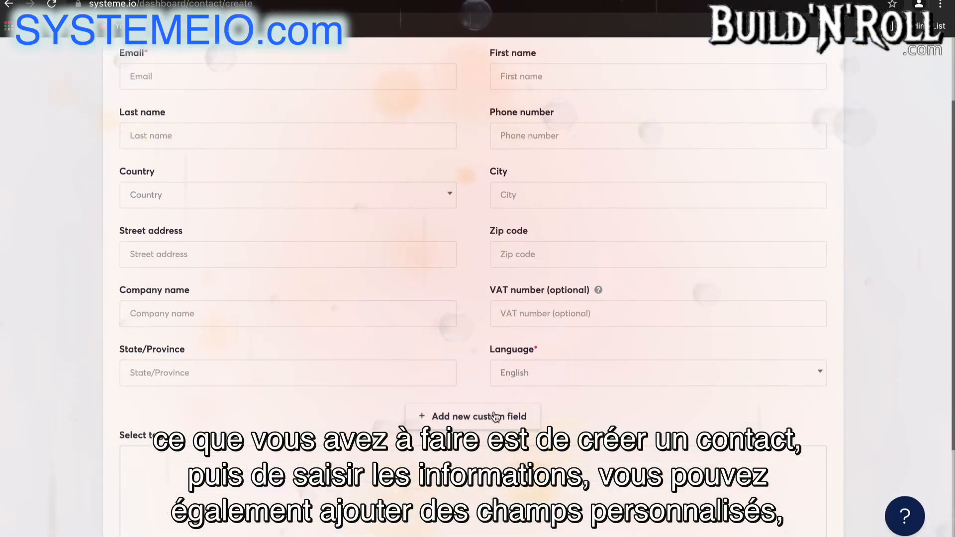
pyautogui.scroll(-3, 495, 416)
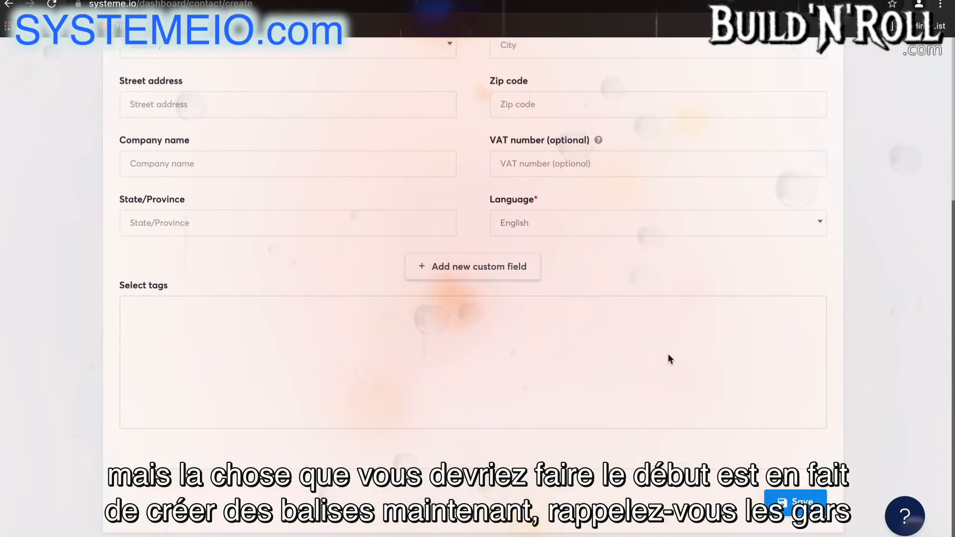
pyautogui.scroll(5, 668, 359)
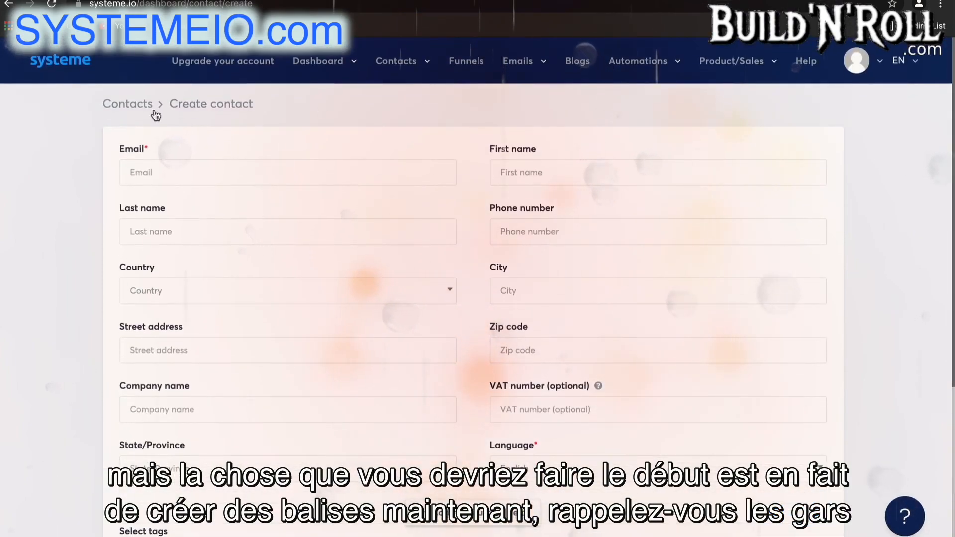
pyautogui.click(396, 60)
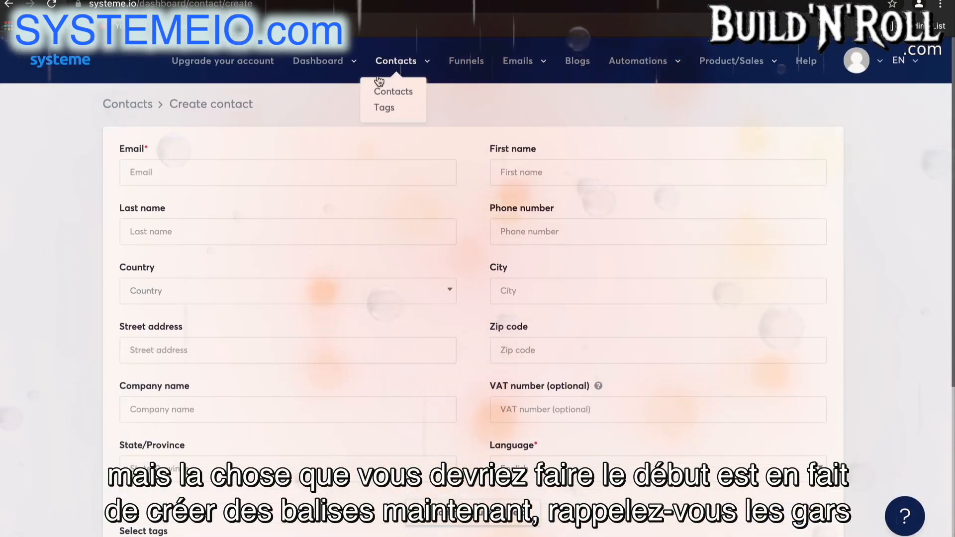
pyautogui.click(385, 110)
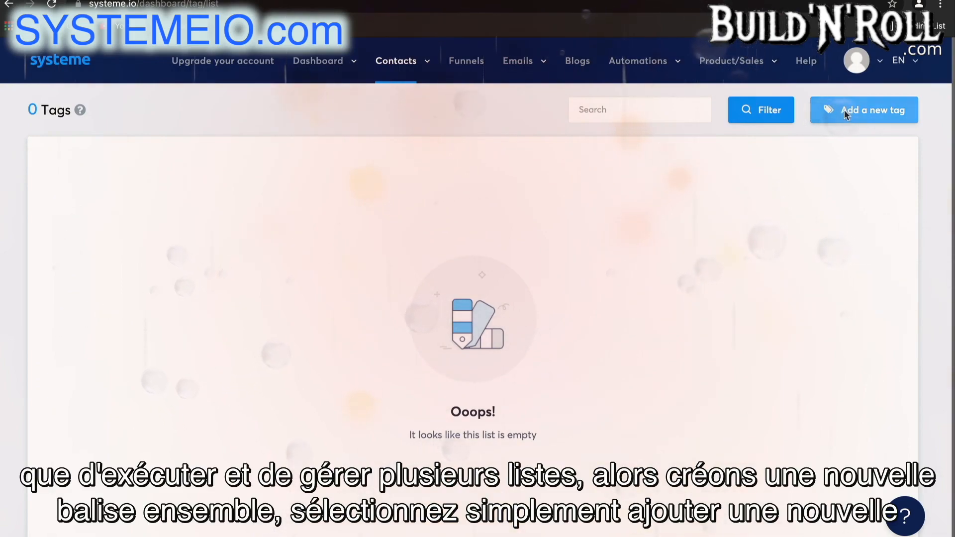
# Create a new contact tag named "Blog - leads" and dismiss the notification
pyautogui.click(863, 110)
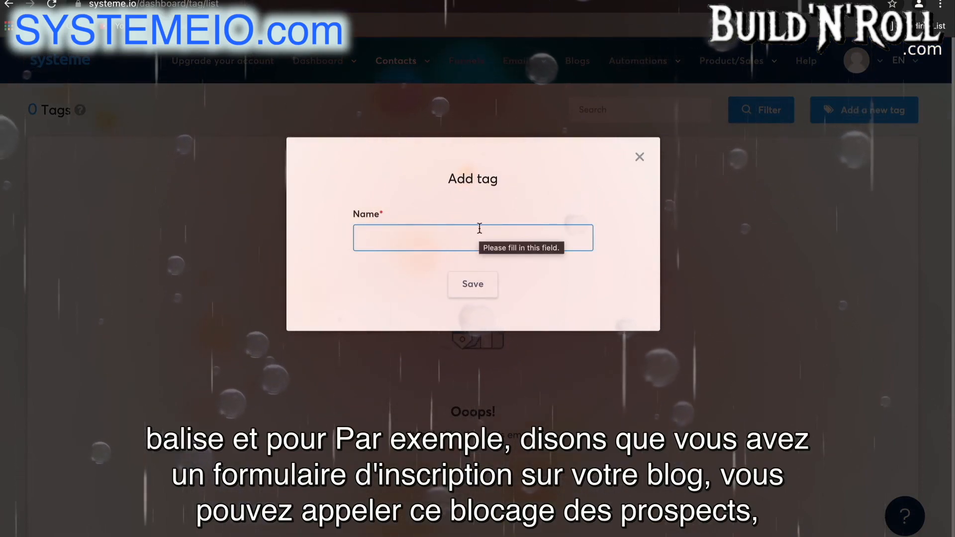
pyautogui.write('Blo')
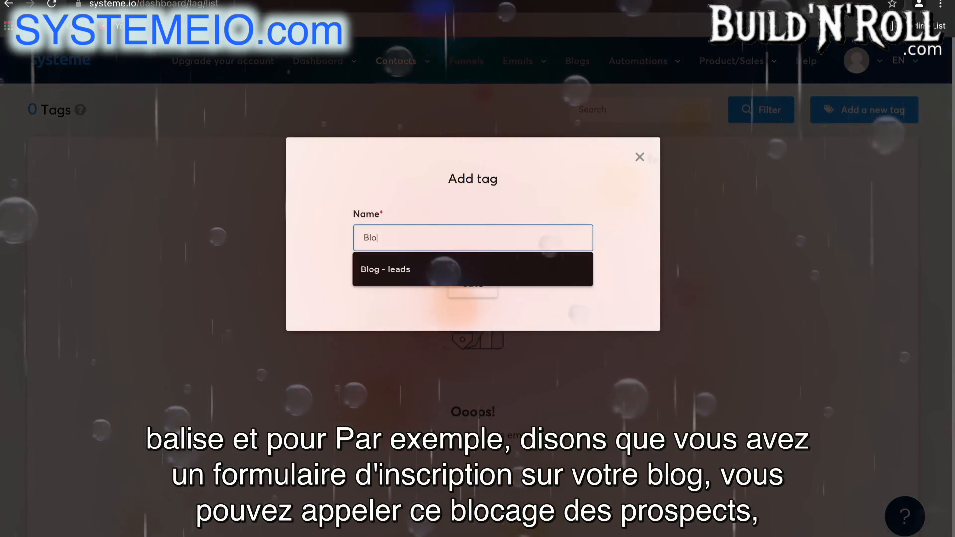
pyautogui.write('g - leads')
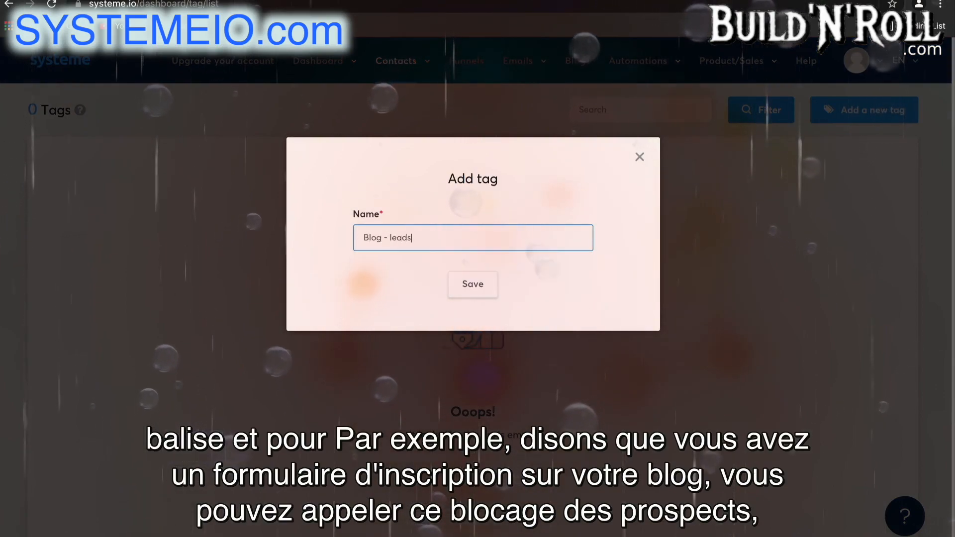
pyautogui.click(473, 292)
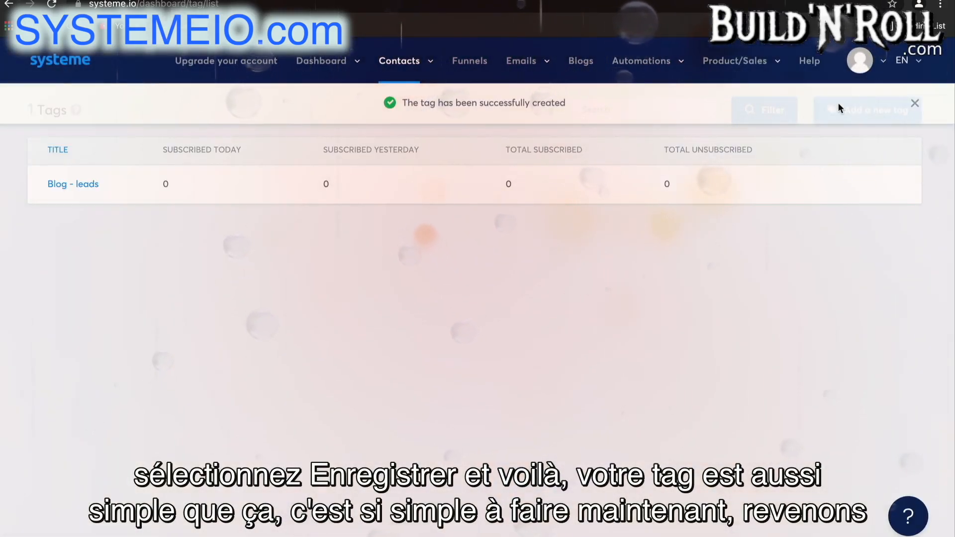
pyautogui.click(915, 103)
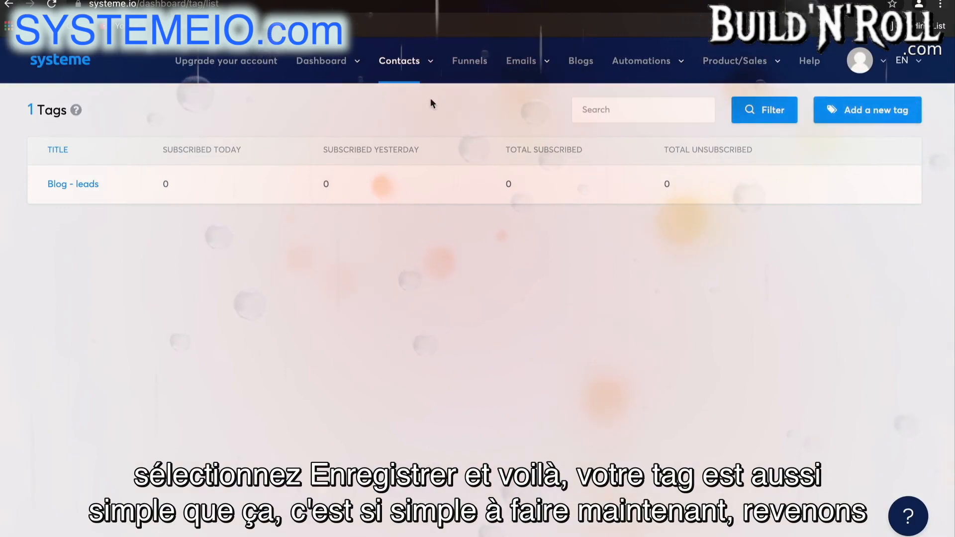
# Start a new contact from the contacts list and fill in the contact's email address
pyautogui.moveTo(417, 64)
pyautogui.click(407, 93)
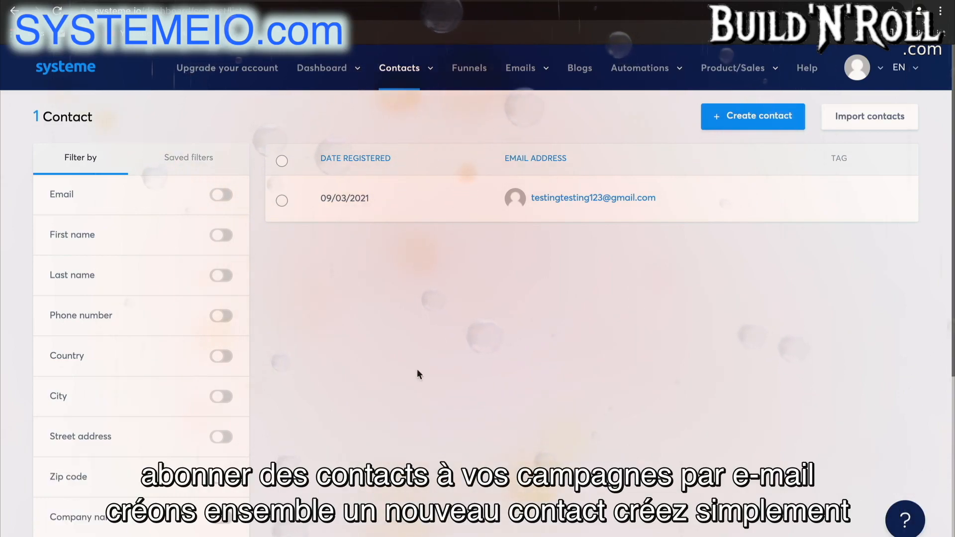
pyautogui.click(744, 121)
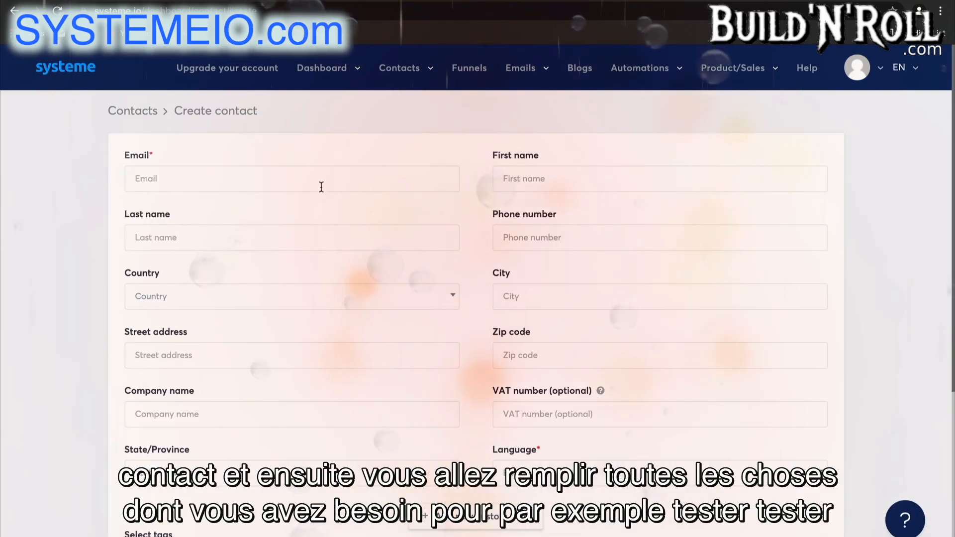
pyautogui.click(321, 189)
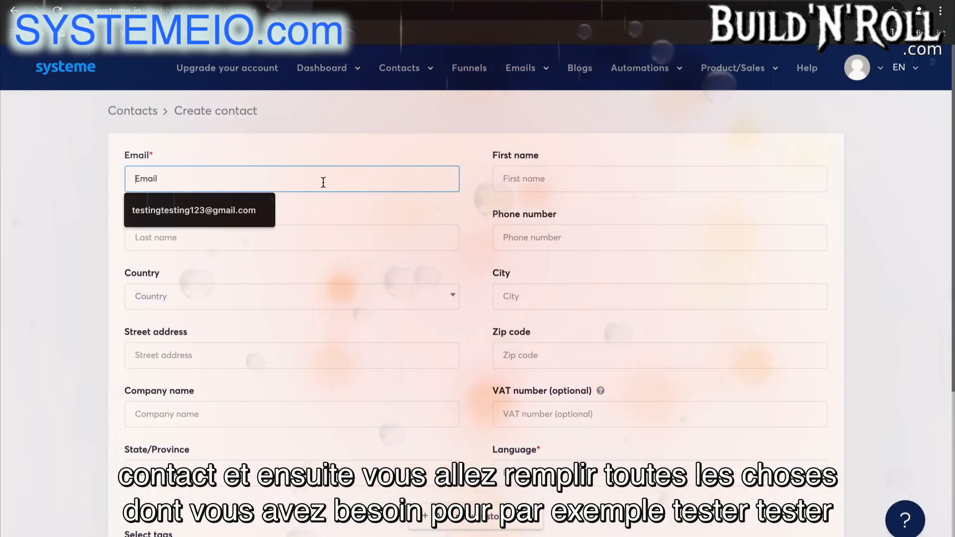
pyautogui.click(247, 209)
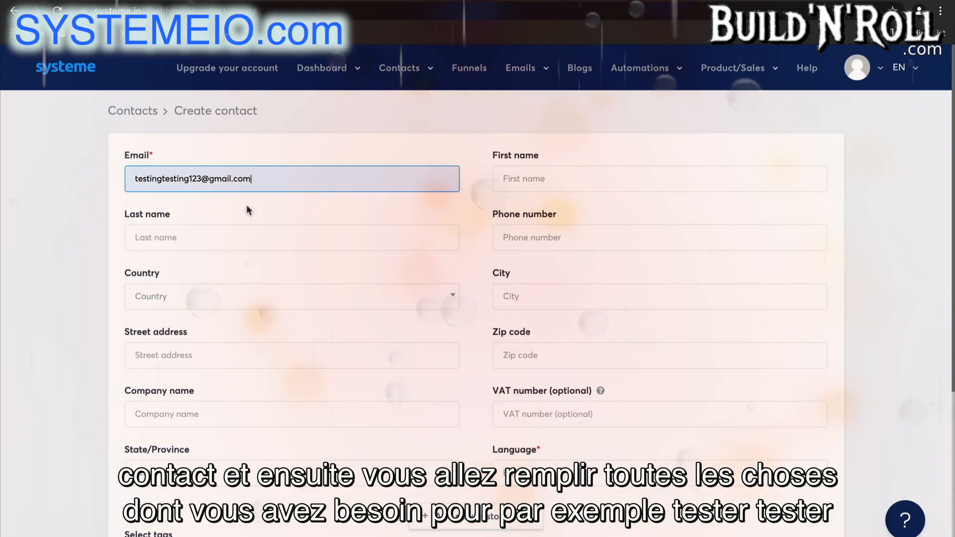
pyautogui.click(201, 176)
pyautogui.write('4')
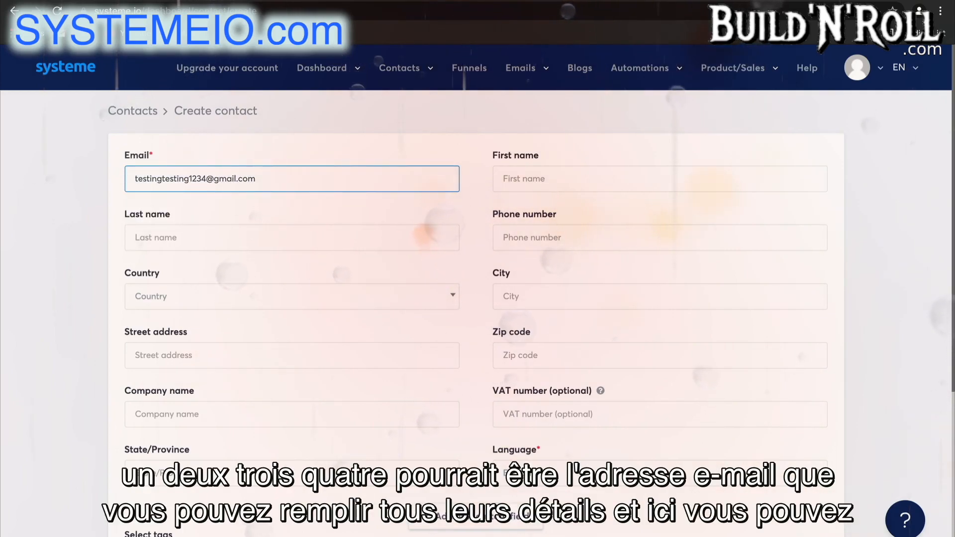
# Assign the "Blog - leads" tag to the new contact and save the contact
pyautogui.scroll(-3, 414, 359)
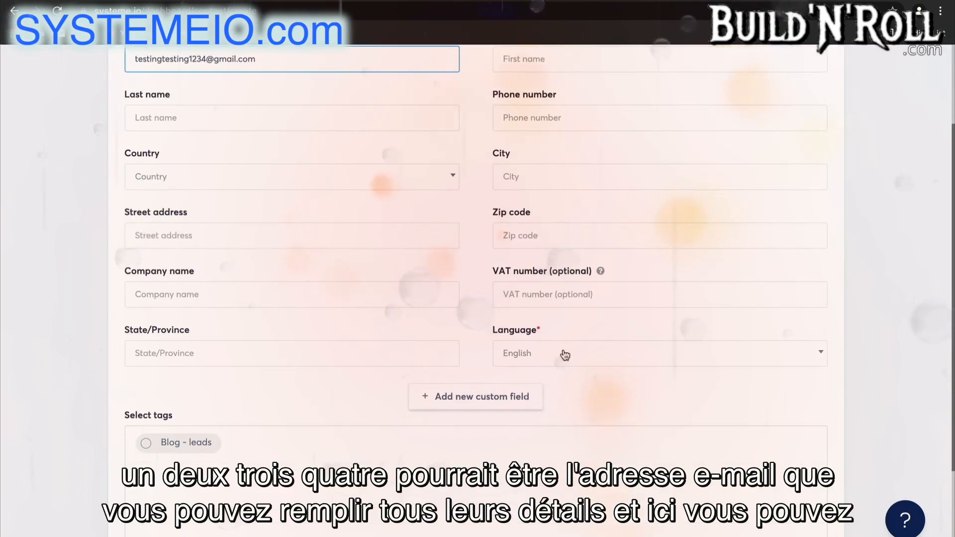
pyautogui.scroll(-2, 267, 447)
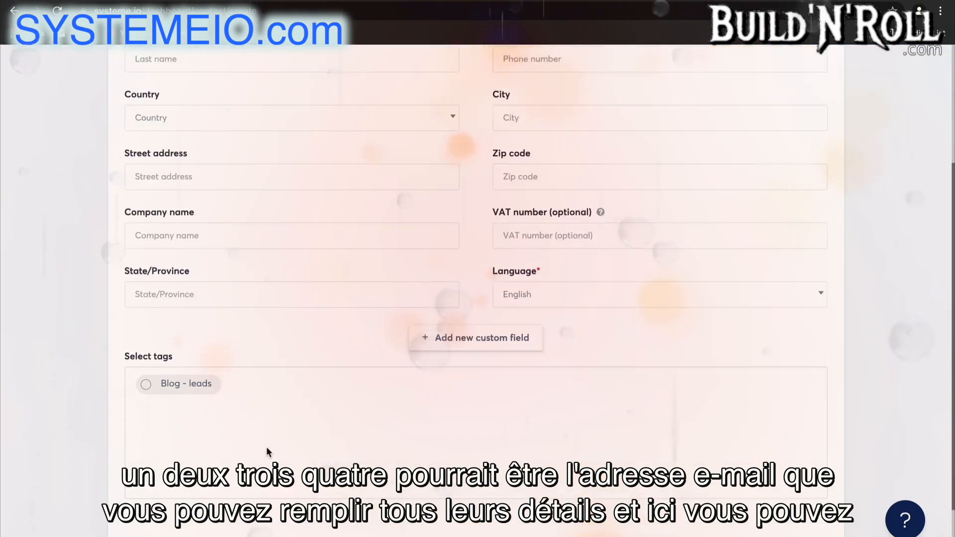
pyautogui.click(204, 367)
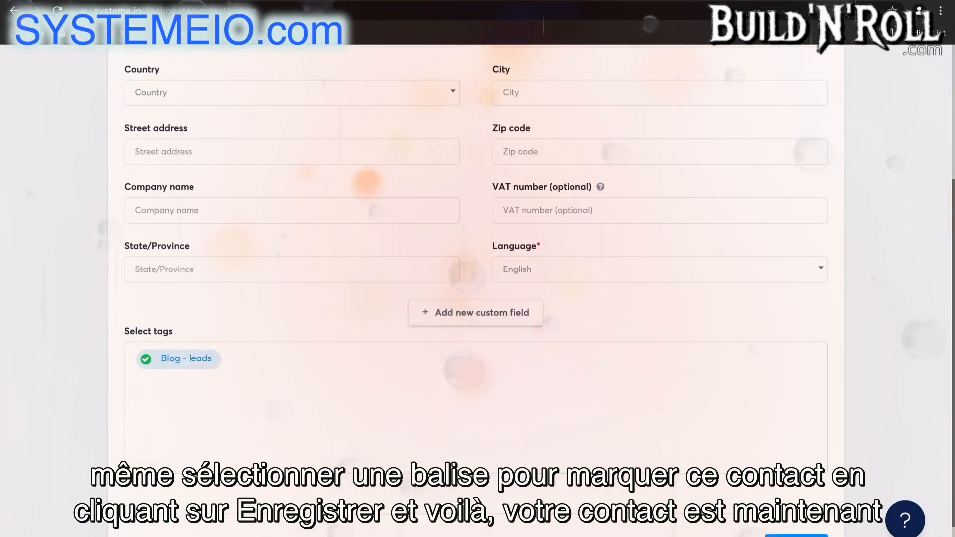
pyautogui.click(796, 536)
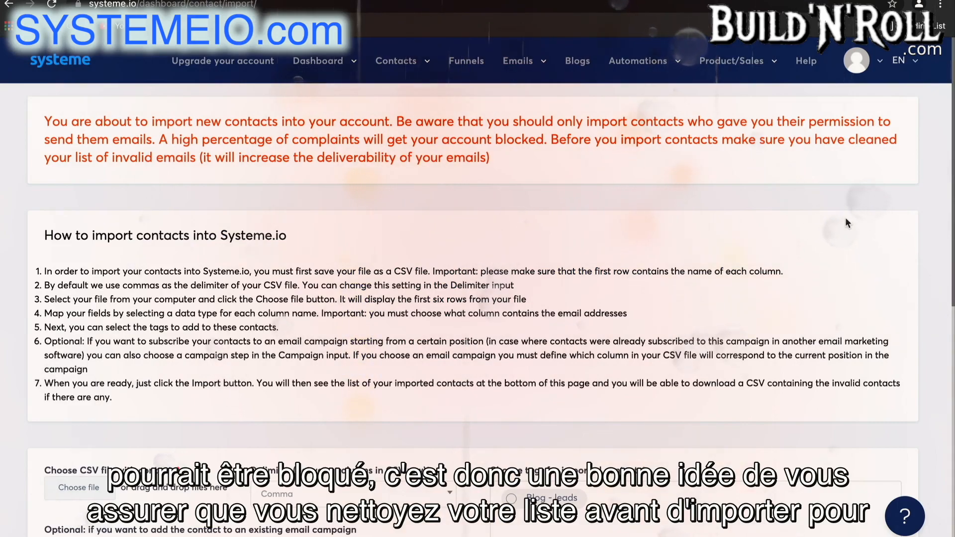
# Examine the campaign and tag options for importing contacts from a CSV file, and return to the contacts list
pyautogui.scroll(-3, 845, 216)
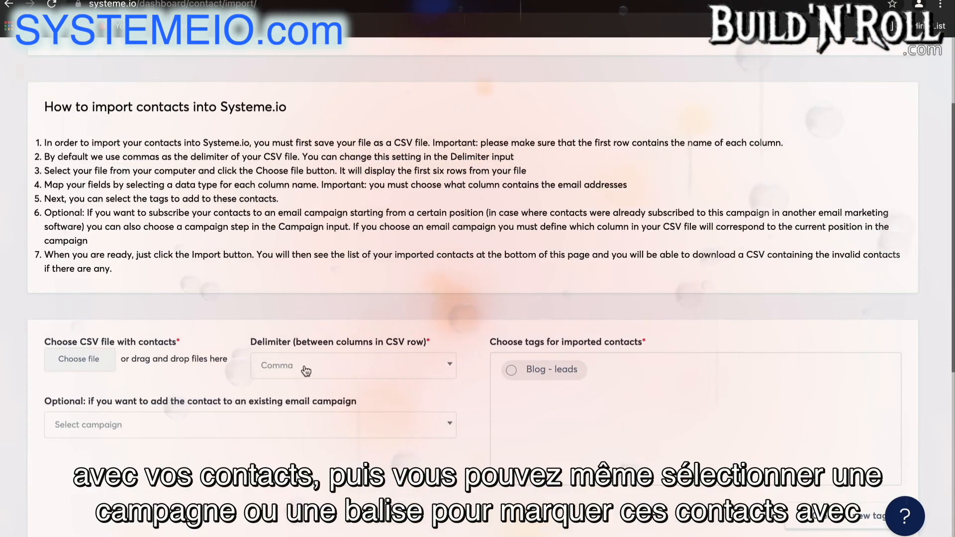
pyautogui.click(298, 428)
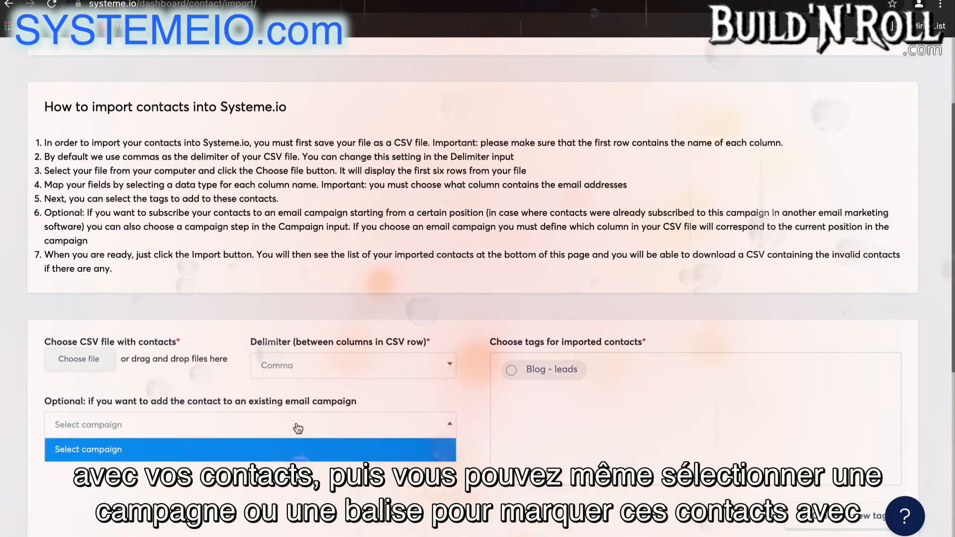
pyautogui.click(295, 452)
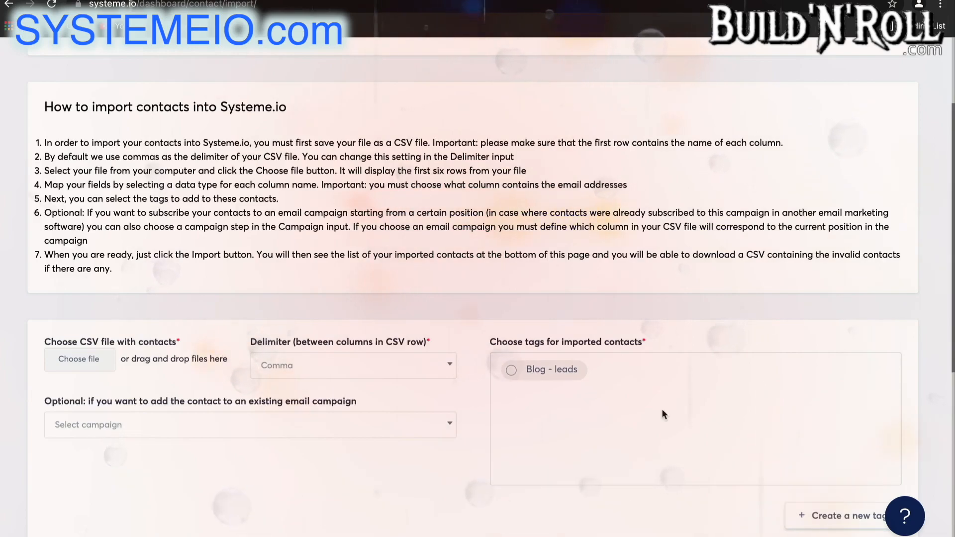
pyautogui.scroll(3, 672, 402)
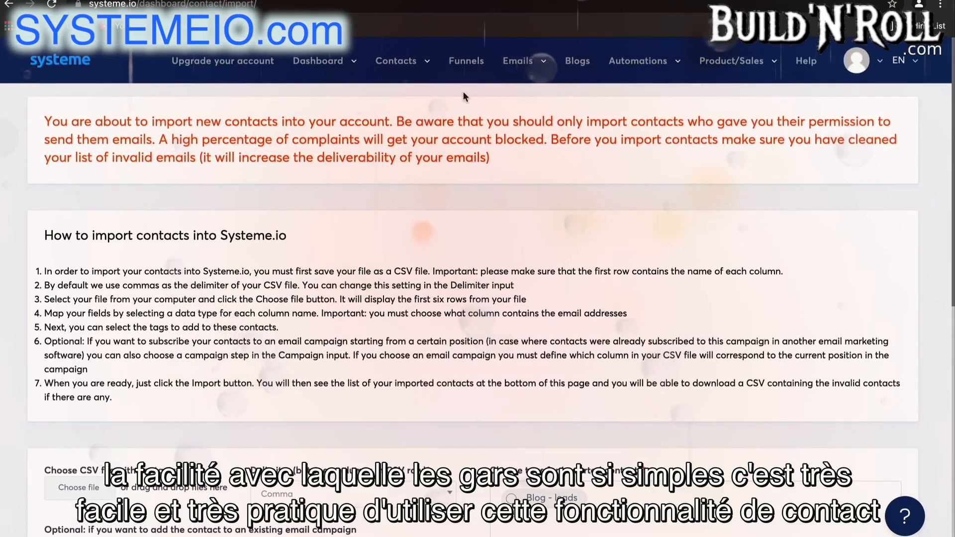
pyautogui.moveTo(414, 64)
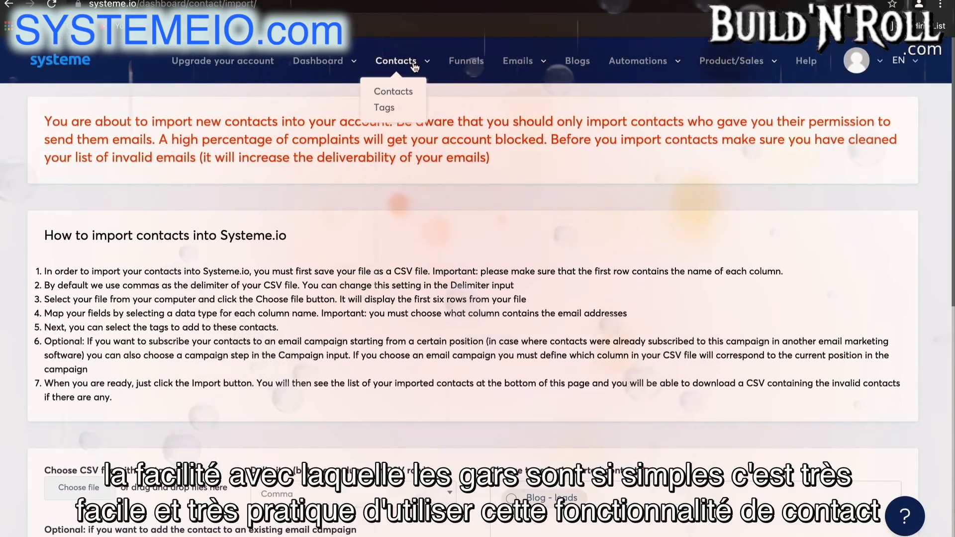
pyautogui.click(401, 93)
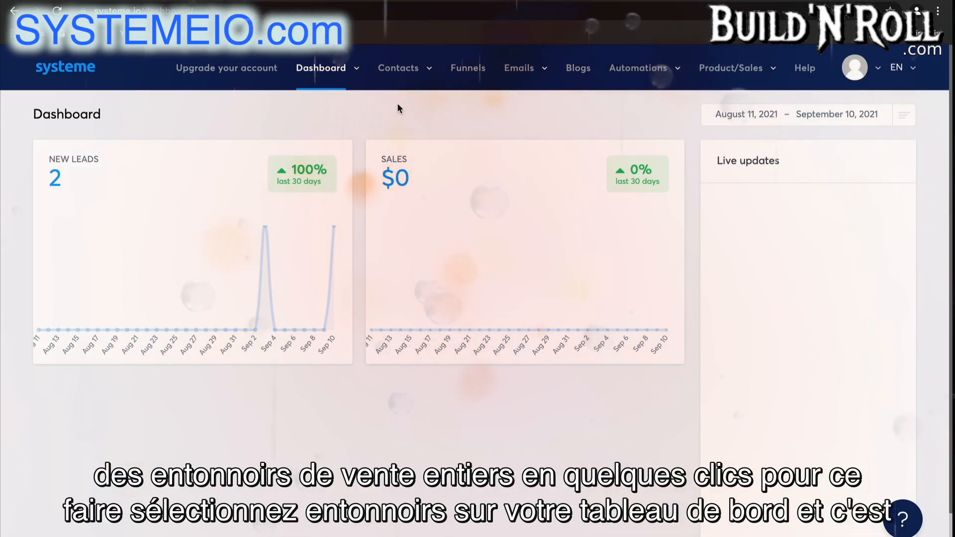
# Open the funnels list and check which status options it can be filtered by
pyautogui.click(485, 73)
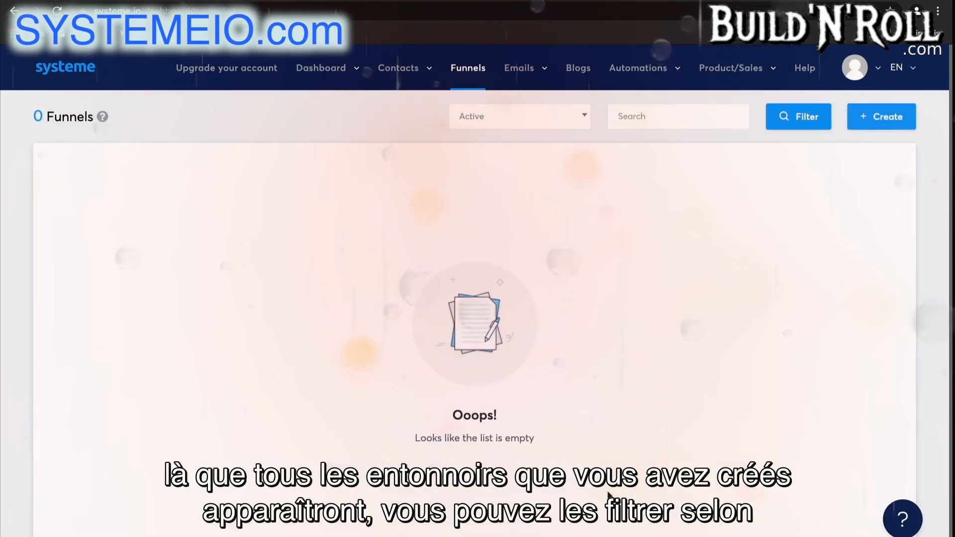
pyautogui.click(583, 122)
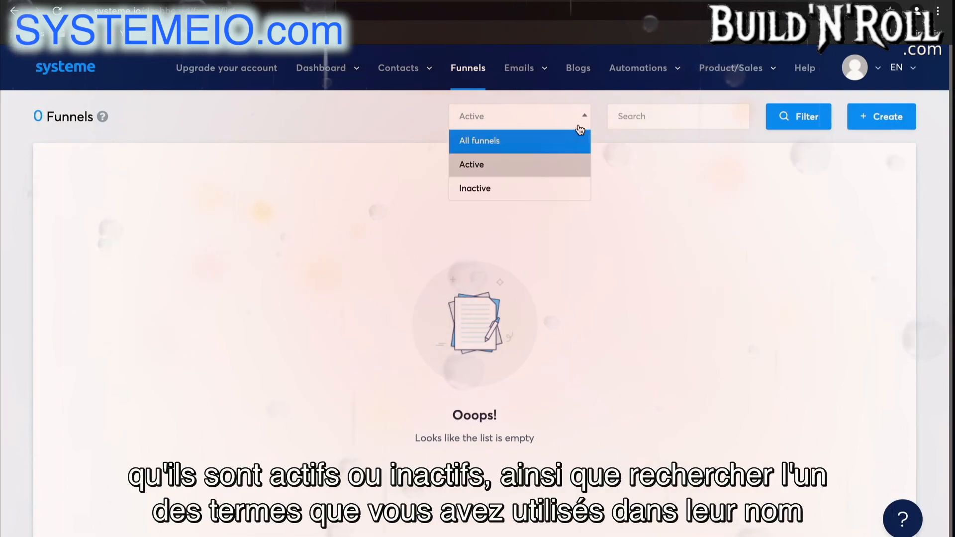
pyautogui.click(585, 122)
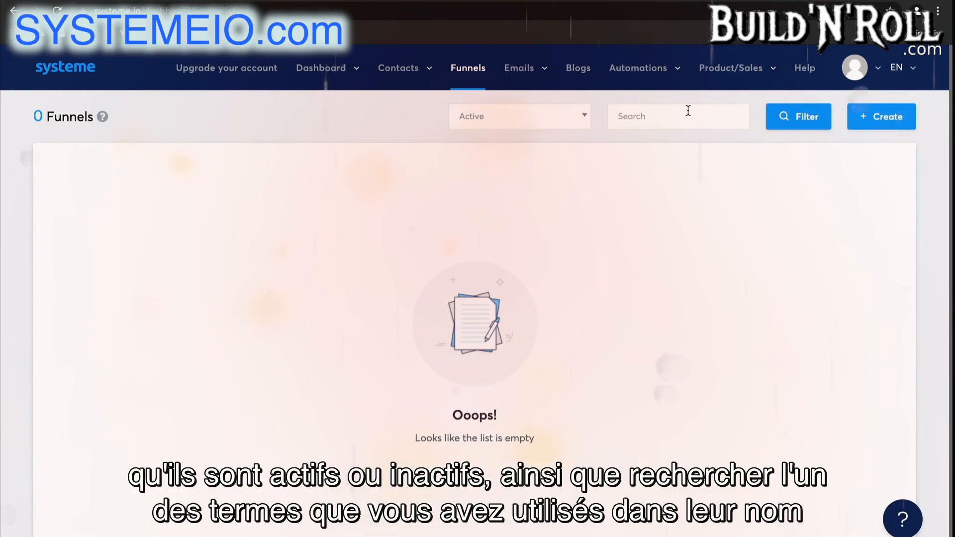
# Start creating a new funnel and name it "Test Funnel"
pyautogui.click(889, 124)
pyautogui.click(527, 217)
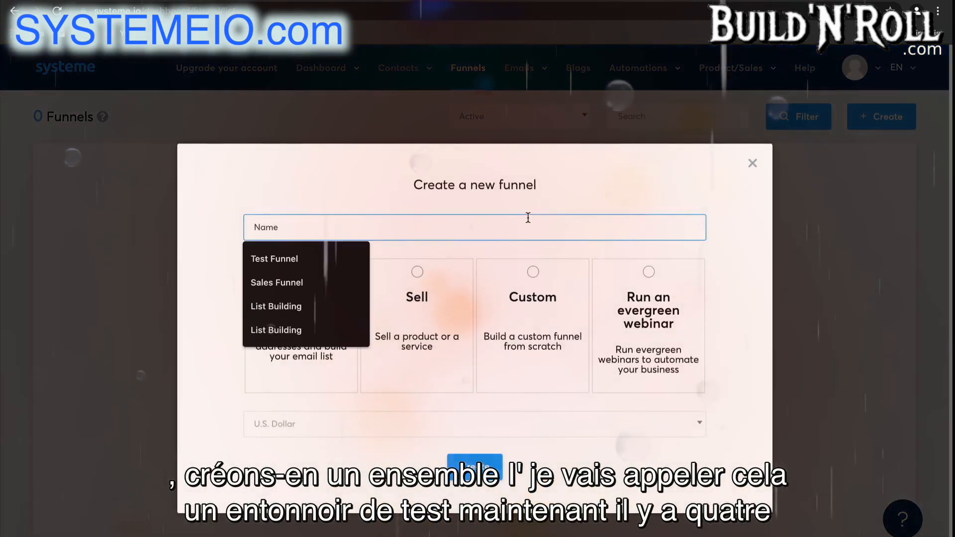
pyautogui.write('t Funnel')
pyautogui.click(276, 259)
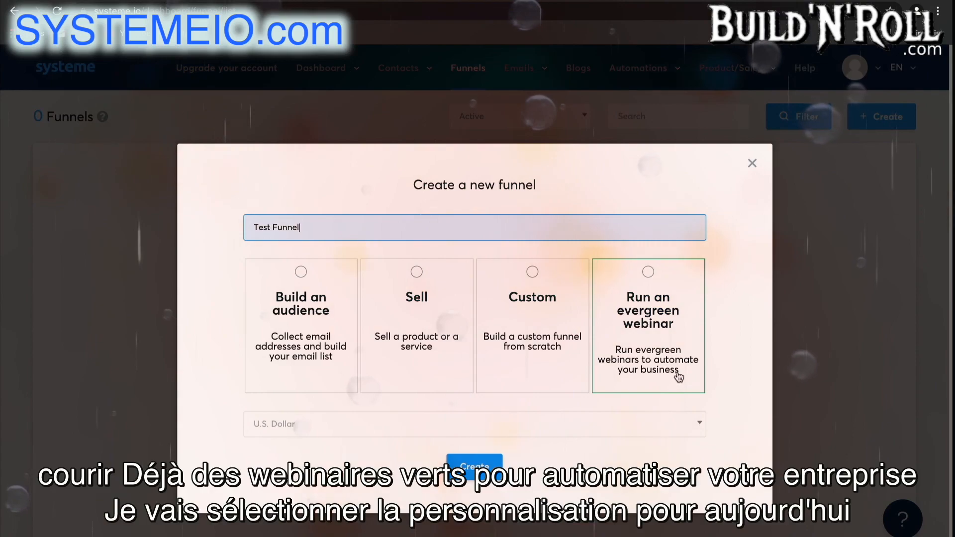
# Set the funnel type to Custom with U.S. Dollar as the currency, and create the funnel
pyautogui.click(535, 353)
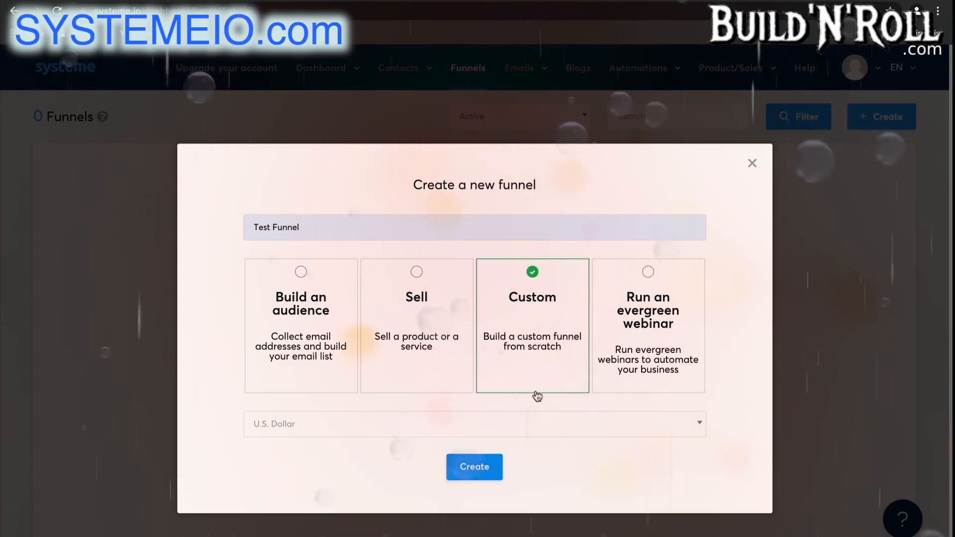
pyautogui.click(553, 427)
pyautogui.scroll(-10, 511, 364)
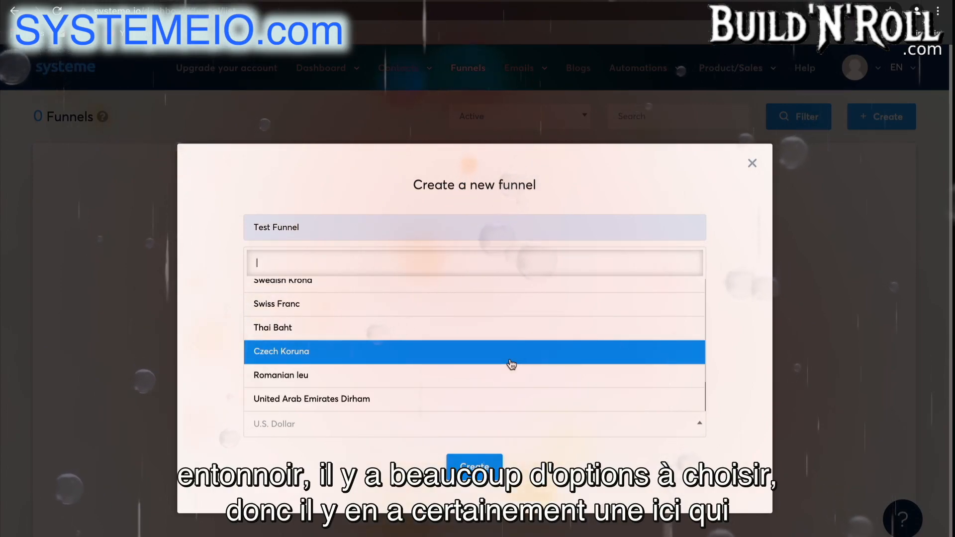
pyautogui.scroll(10, 511, 364)
pyautogui.click(473, 289)
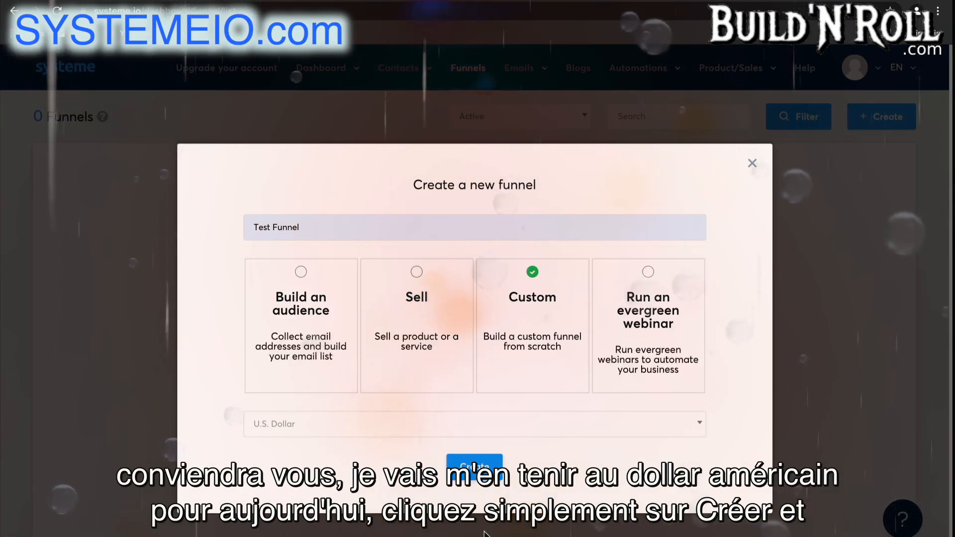
pyautogui.click(474, 467)
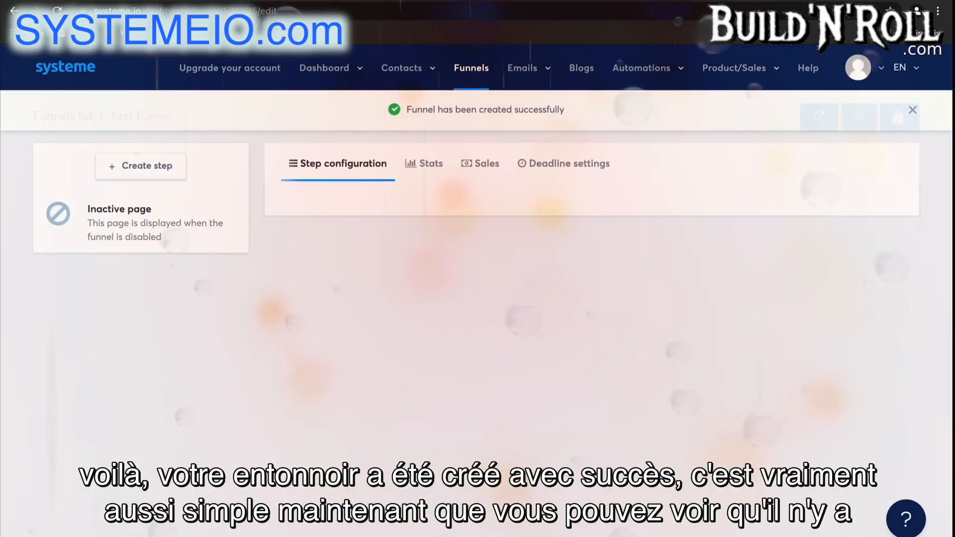
pyautogui.click(912, 112)
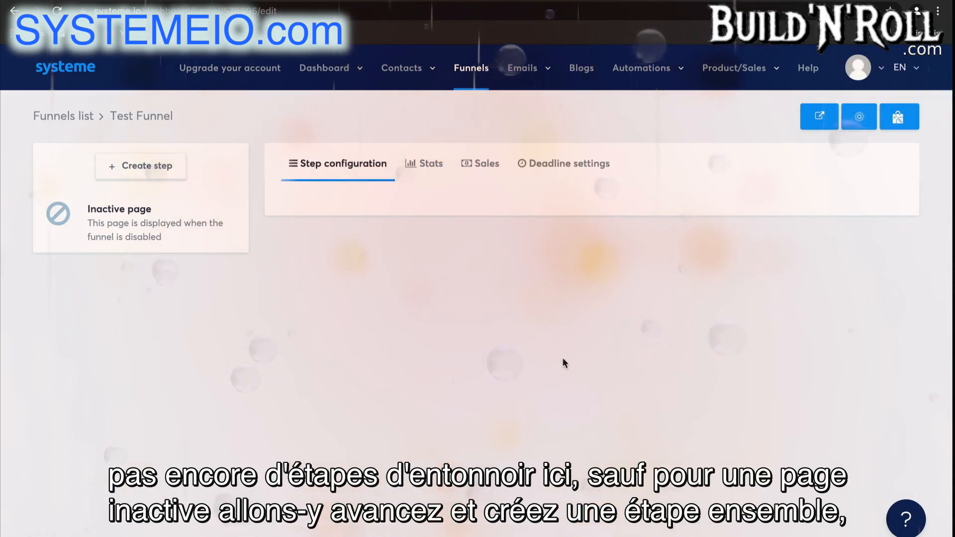
# Add a funnel step named "Squeeze page" with the Squeeze page type
pyautogui.click(168, 169)
pyautogui.write('Squeeze page')
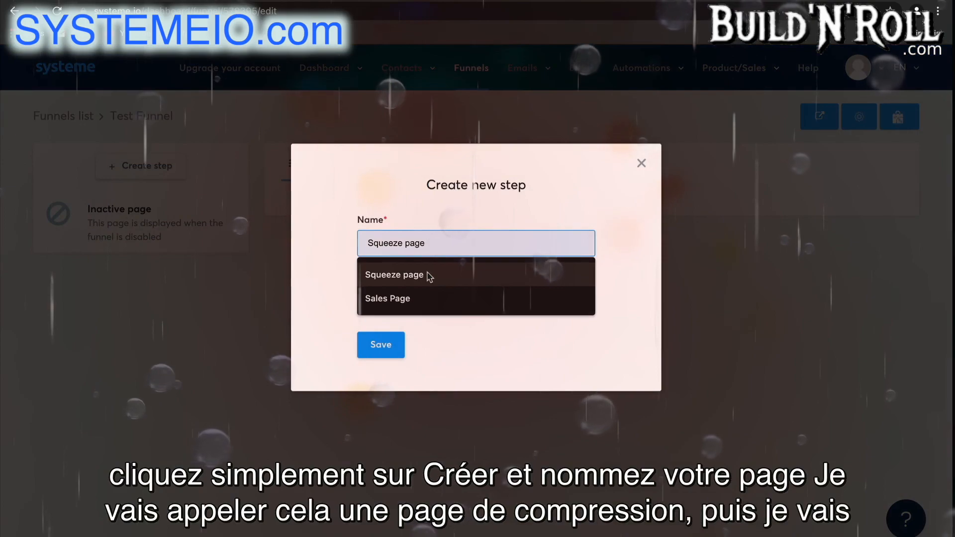
pyautogui.click(429, 274)
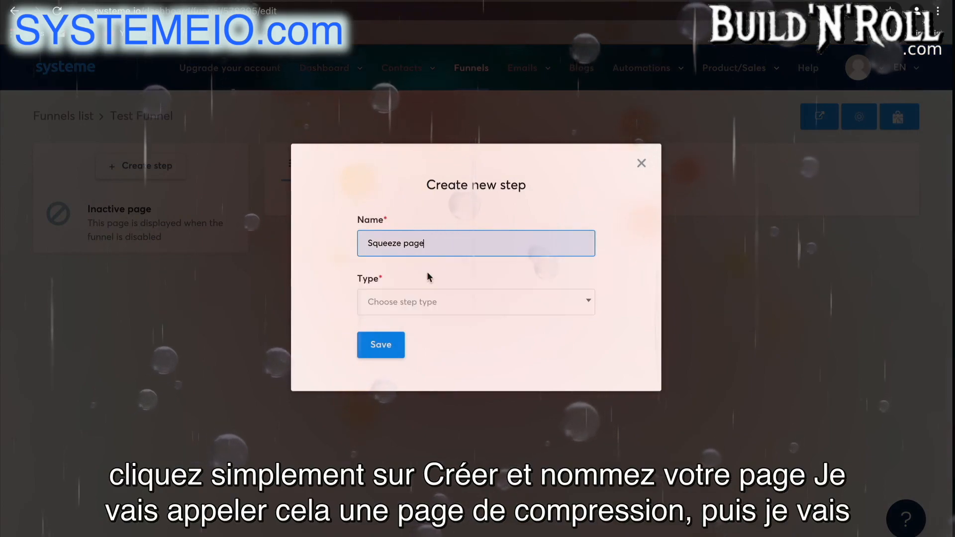
pyautogui.click(443, 305)
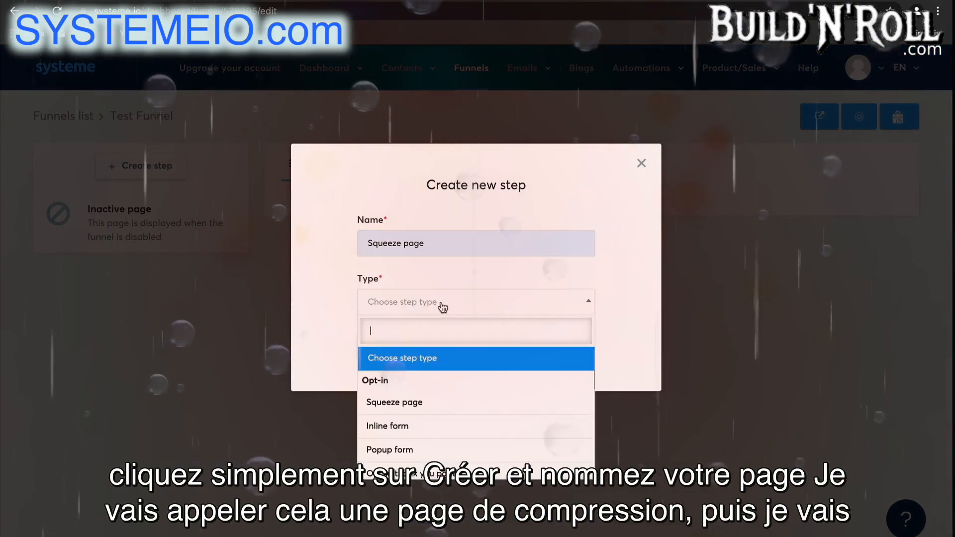
pyautogui.click(440, 402)
pyautogui.click(383, 349)
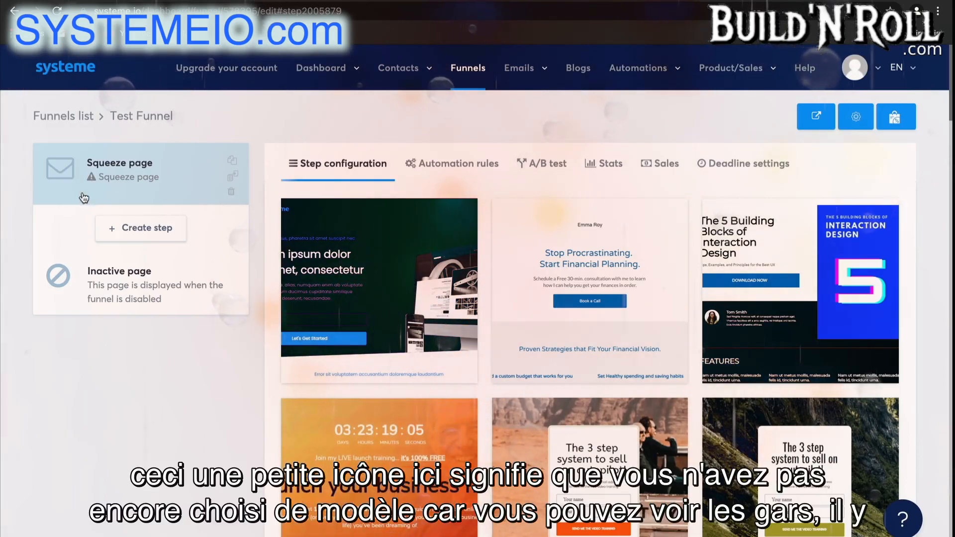
# Browse the squeeze page templates and apply the one promoting an 8 week online program
pyautogui.scroll(-15, 727, 411)
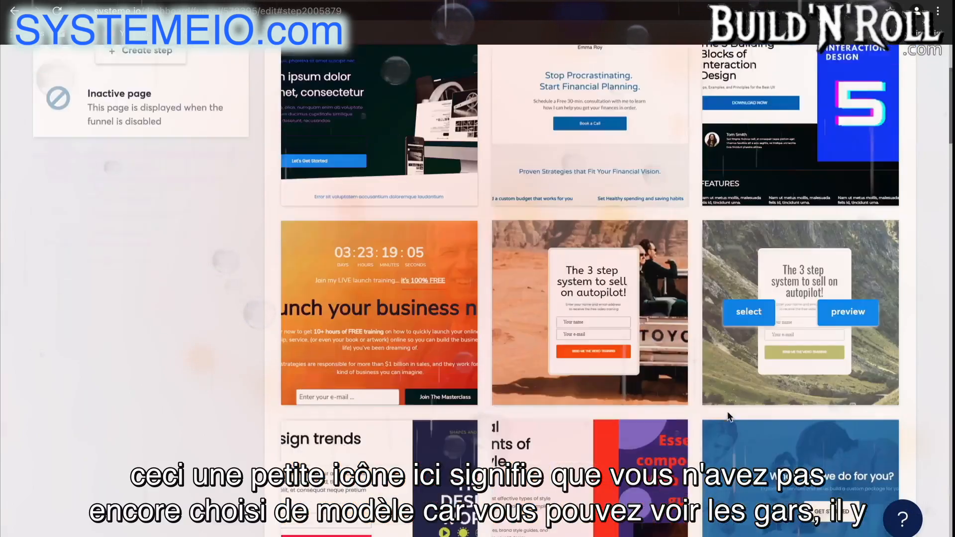
pyautogui.scroll(-15, 728, 417)
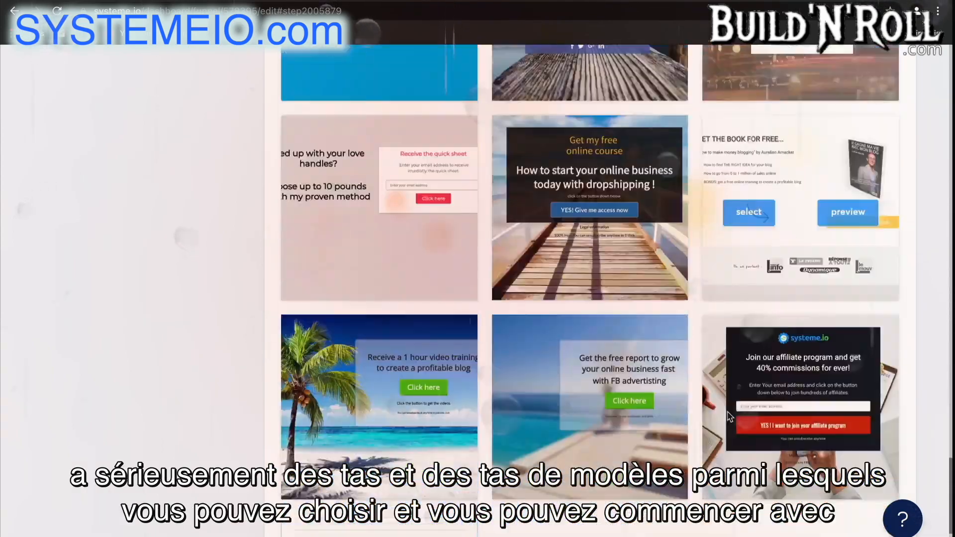
pyautogui.scroll(-3, 727, 413)
pyautogui.moveTo(366, 422)
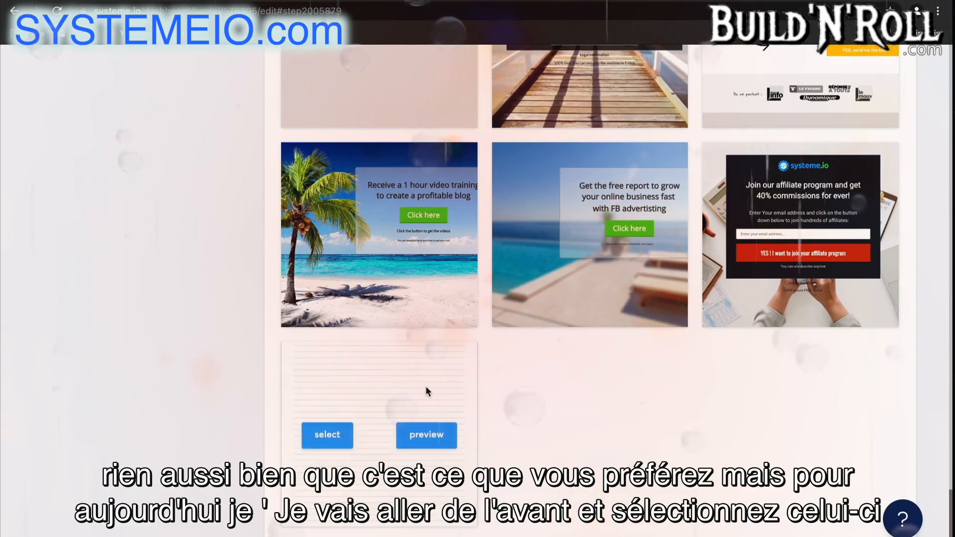
pyautogui.scroll(5, 673, 438)
pyautogui.scroll(8, 672, 438)
pyautogui.moveTo(748, 266)
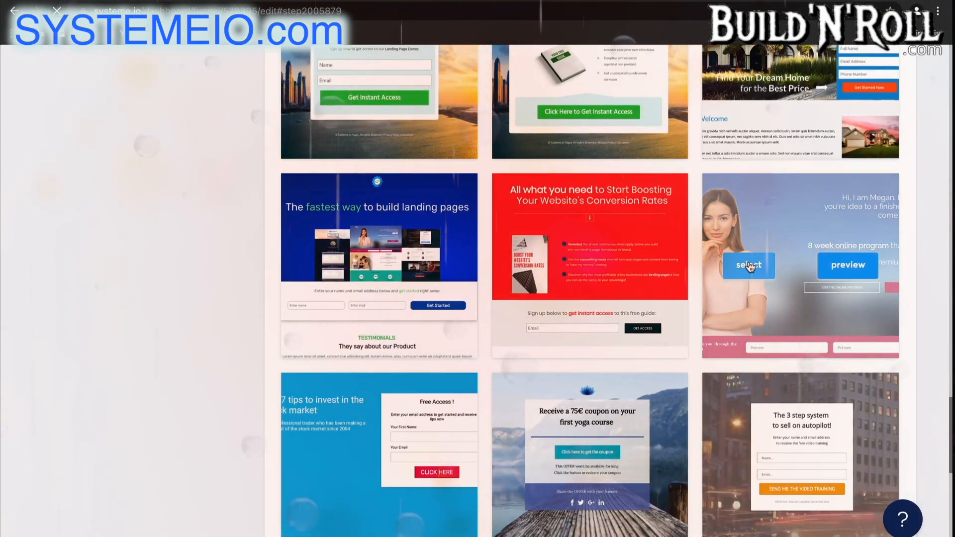
pyautogui.click(749, 266)
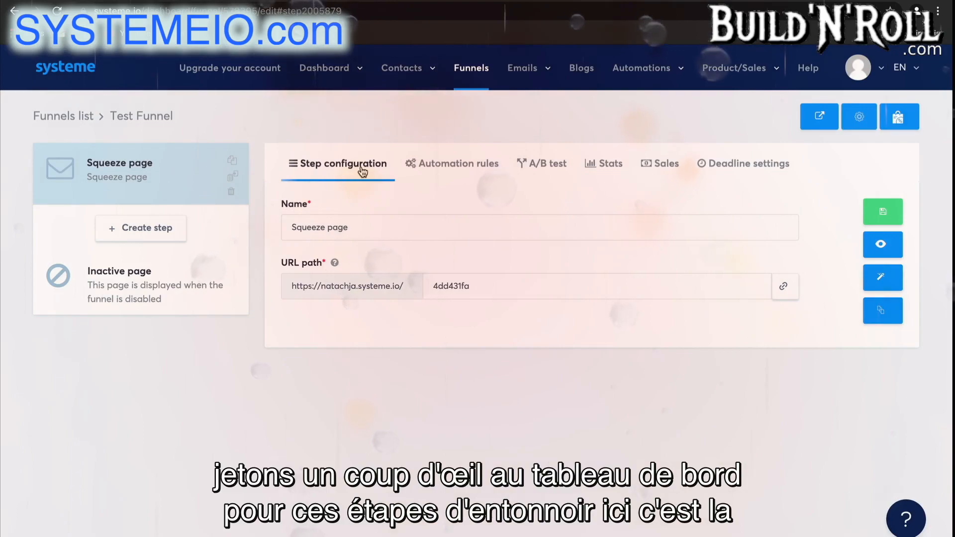
# Copy the squeeze page's link and review the funnel's automation rules, A/B test, stats, sales and deadline settings
pyautogui.click(426, 228)
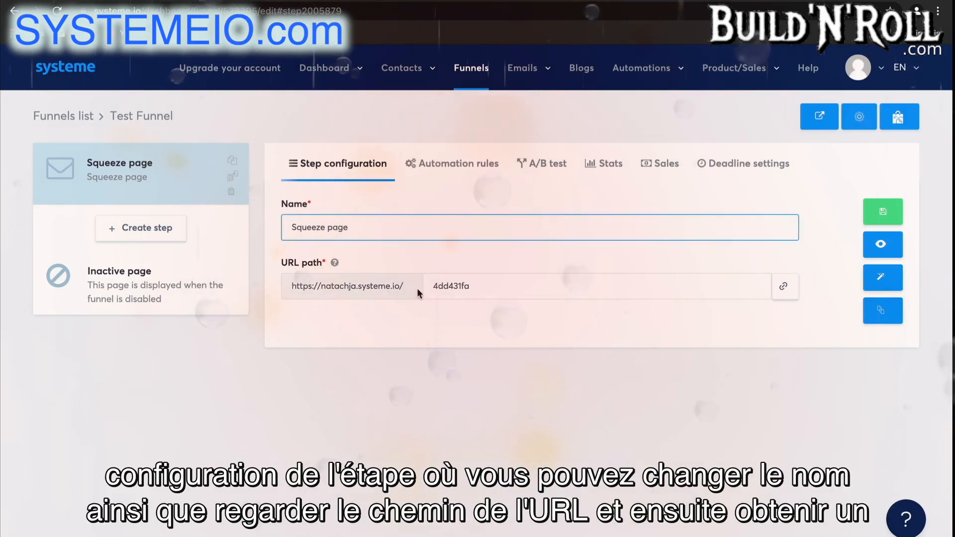
pyautogui.click(784, 295)
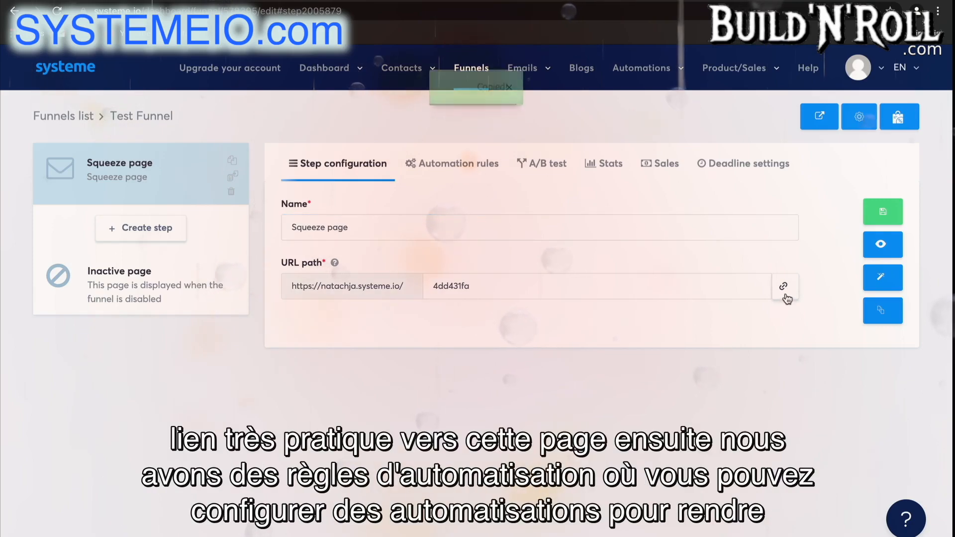
pyautogui.click(477, 179)
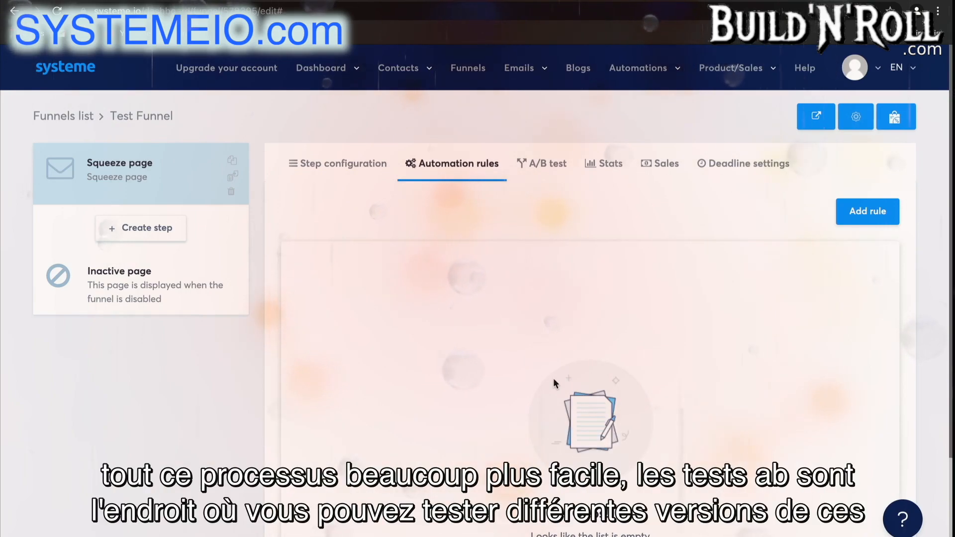
pyautogui.click(551, 164)
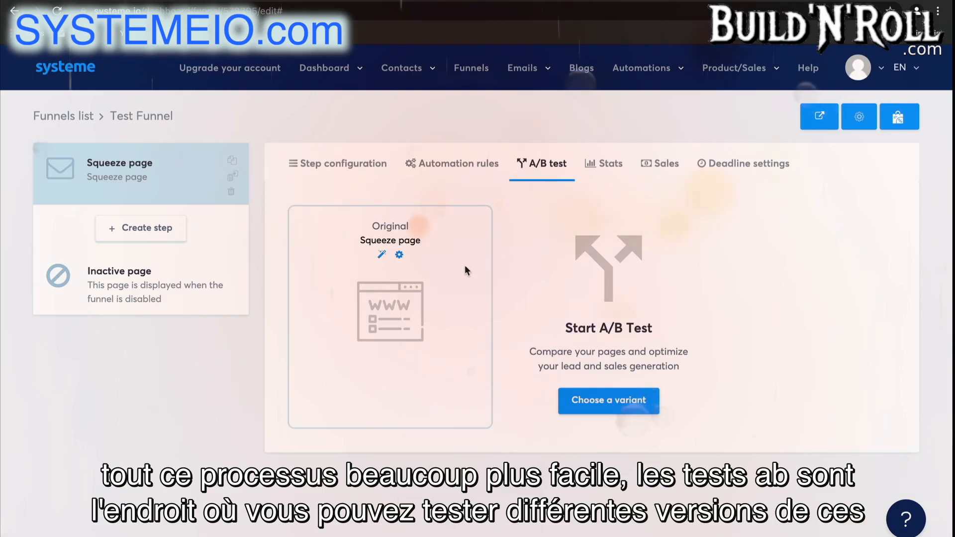
pyautogui.click(610, 166)
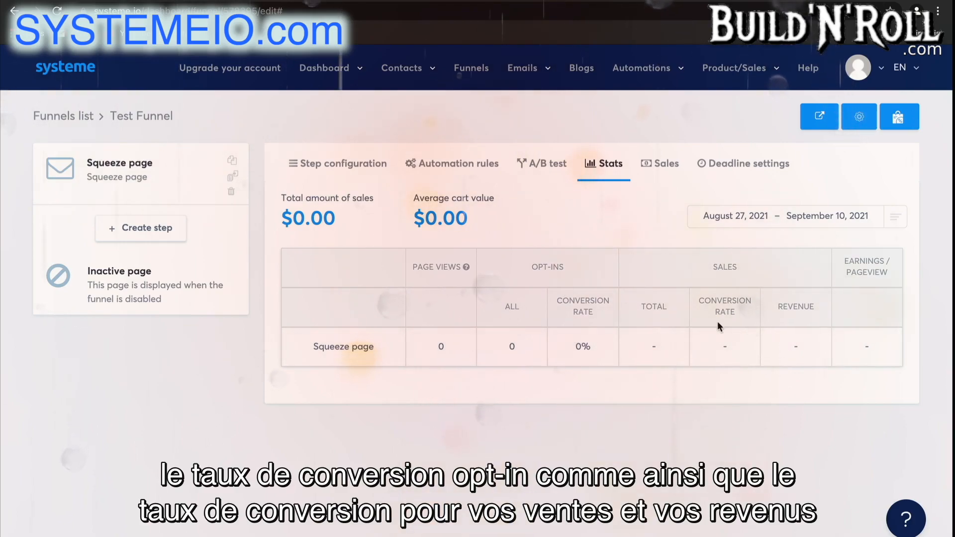
pyautogui.click(666, 165)
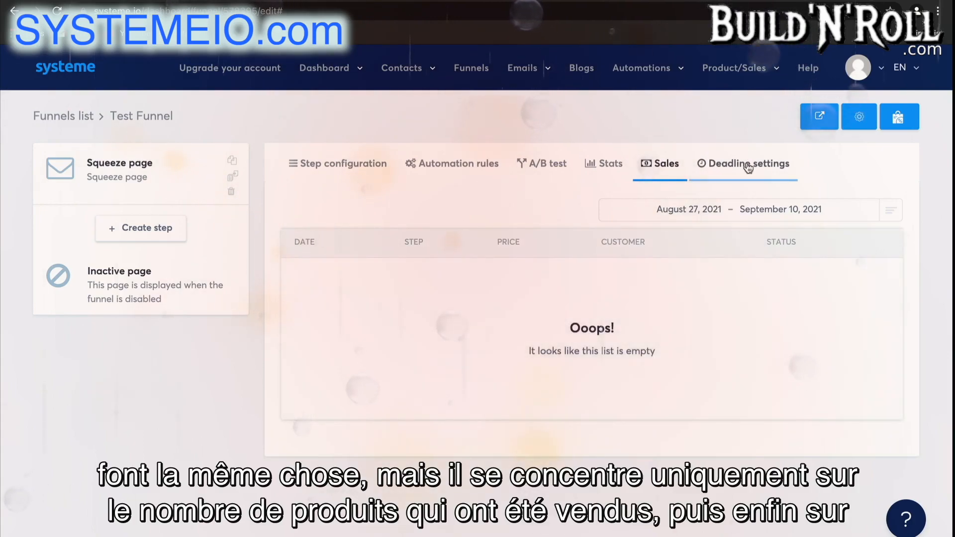
pyautogui.click(747, 166)
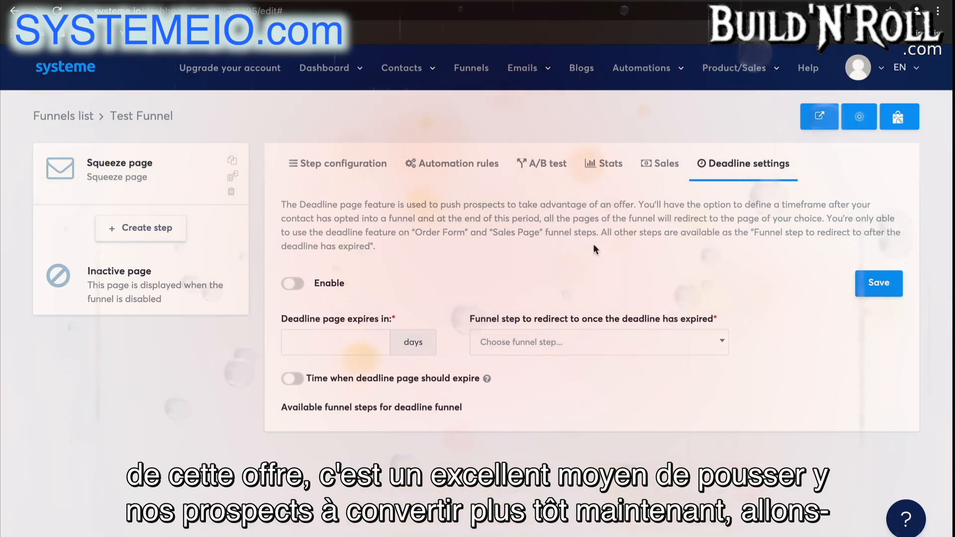
# Add a second funnel step named "Thank you page" with the Opt-in thank you page type
pyautogui.click(169, 230)
pyautogui.click(416, 238)
pyautogui.write('t')
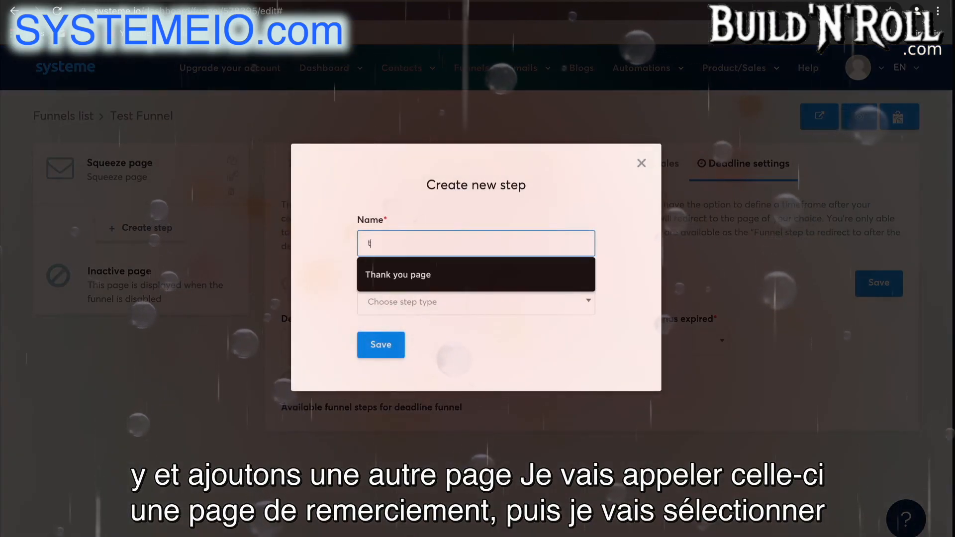
pyautogui.click(437, 274)
pyautogui.click(452, 304)
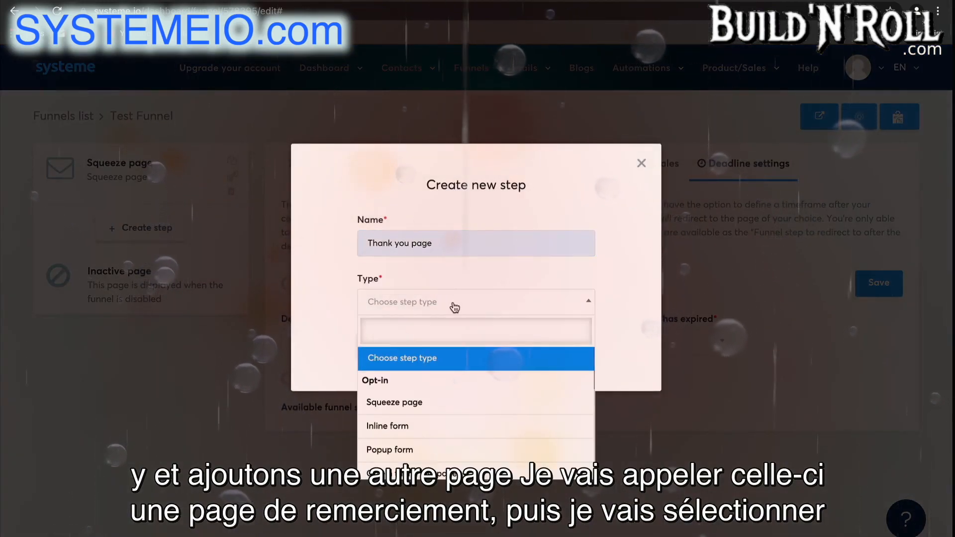
pyautogui.scroll(-1, 432, 448)
pyautogui.click(437, 440)
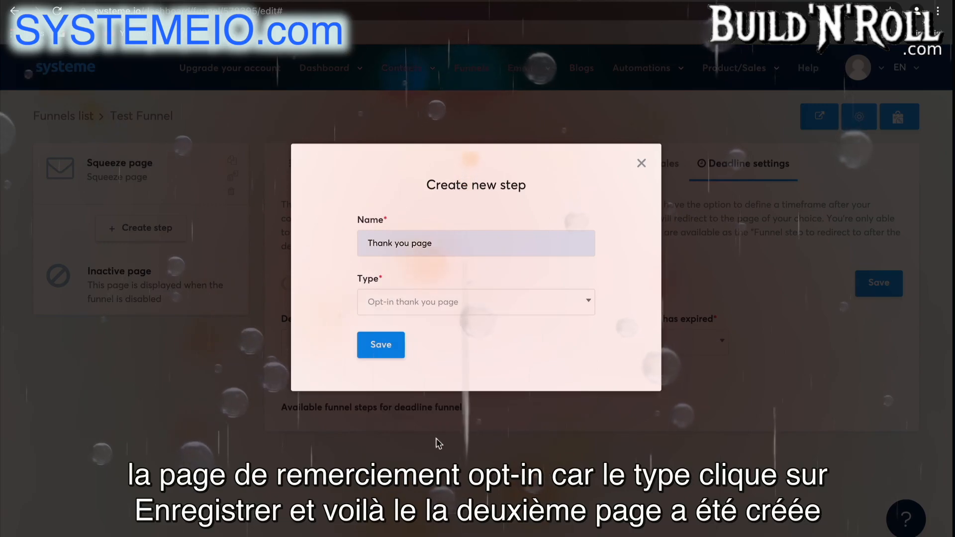
pyautogui.click(387, 349)
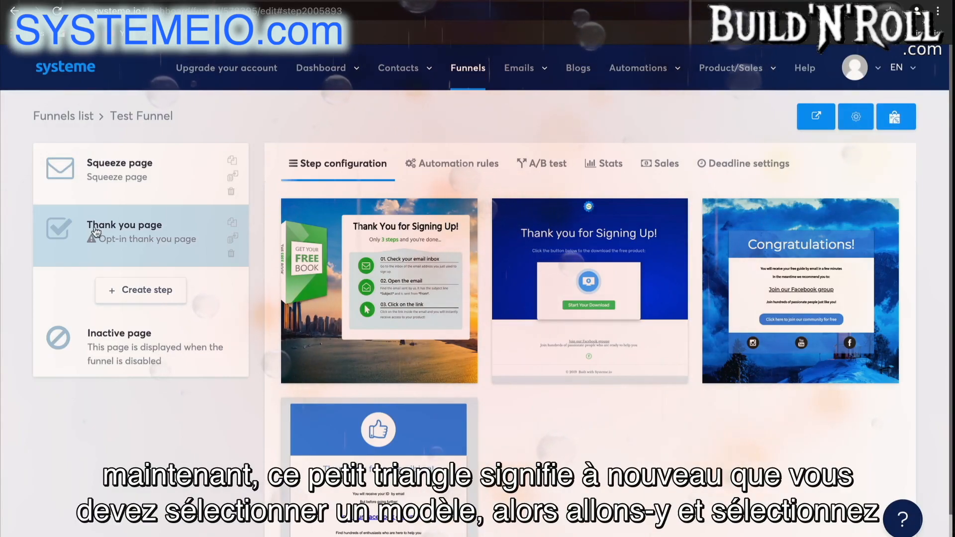
# Apply the "Thank you for subscribing!" template to the thank you page and try out reordering the funnel steps
pyautogui.moveTo(341, 458)
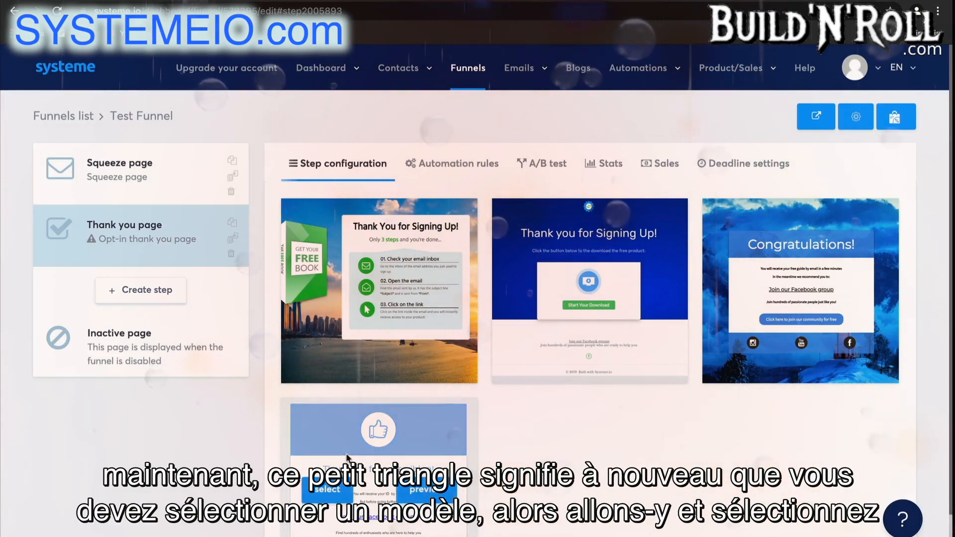
pyautogui.scroll(-1, 341, 458)
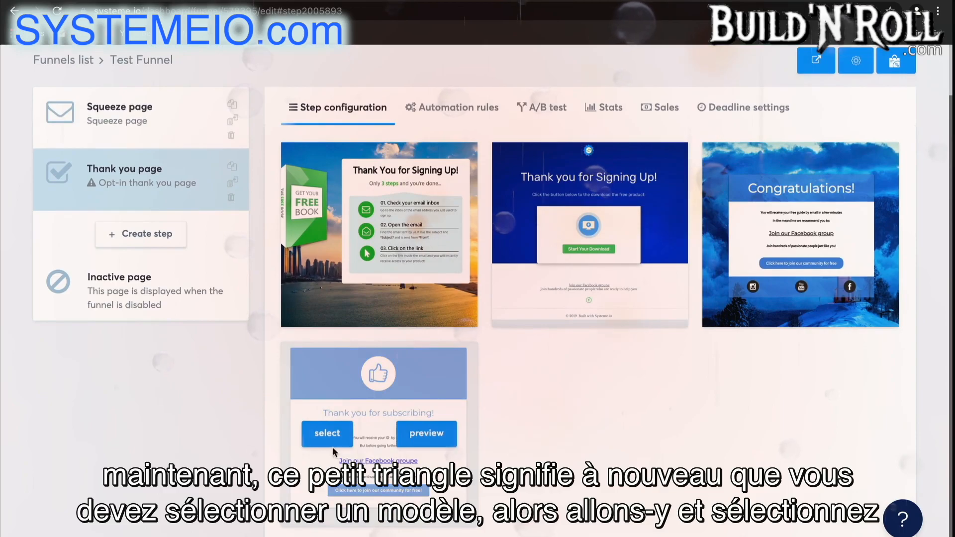
pyautogui.click(332, 444)
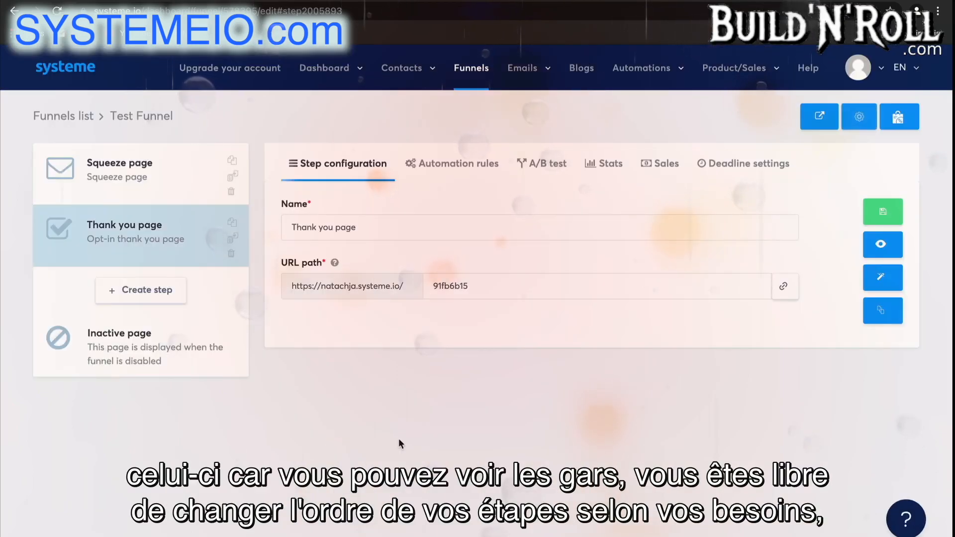
pyautogui.moveTo(192, 219); pyautogui.dragTo(188, 245)
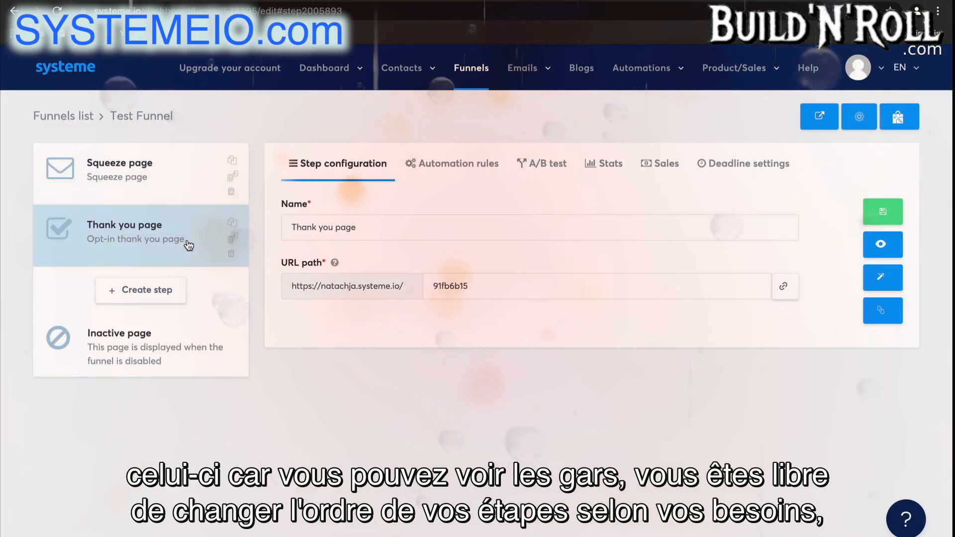
# Open the funnel's inactive page in the page editor, save it and exit back to the funnel
pyautogui.click(215, 369)
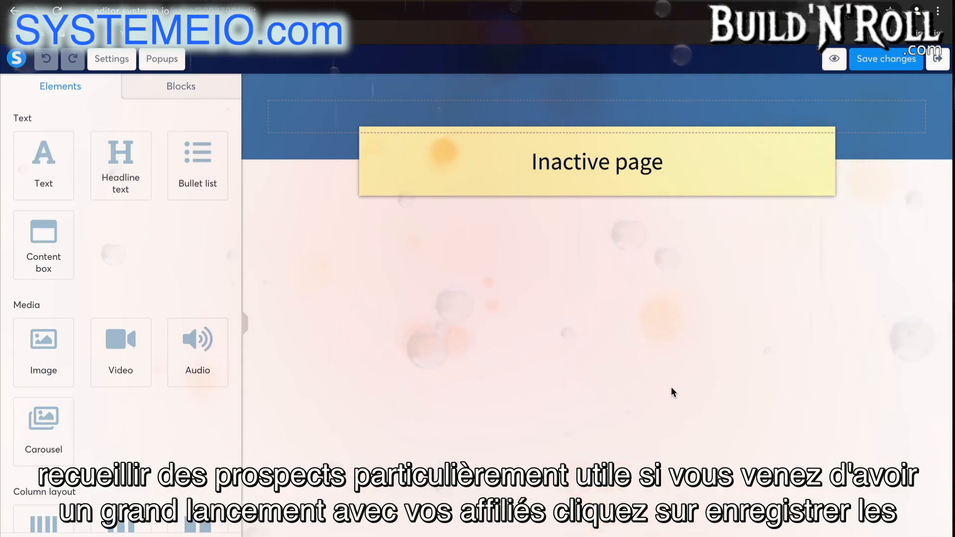
pyautogui.click(910, 62)
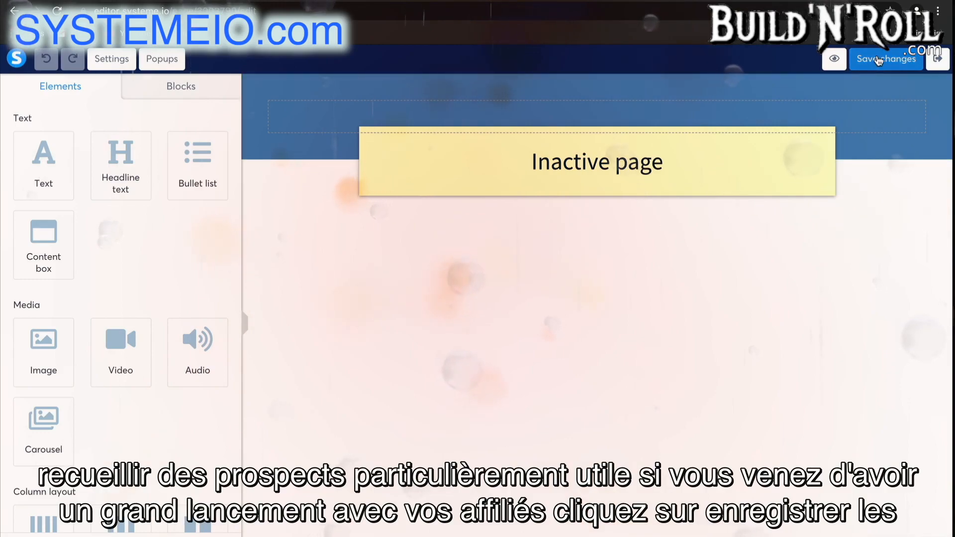
pyautogui.click(938, 59)
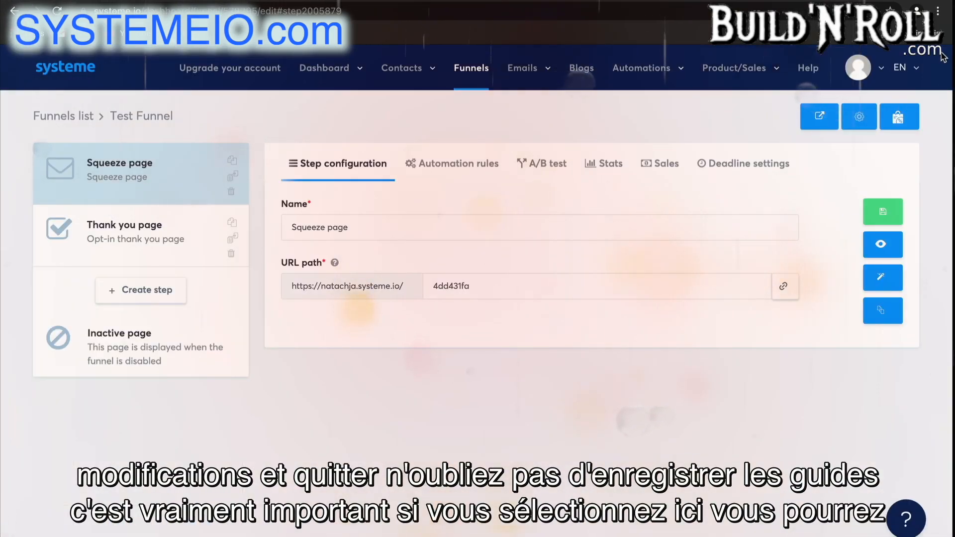
# Review the funnel's name, domain, currency and payment method settings, and save them
pyautogui.click(864, 122)
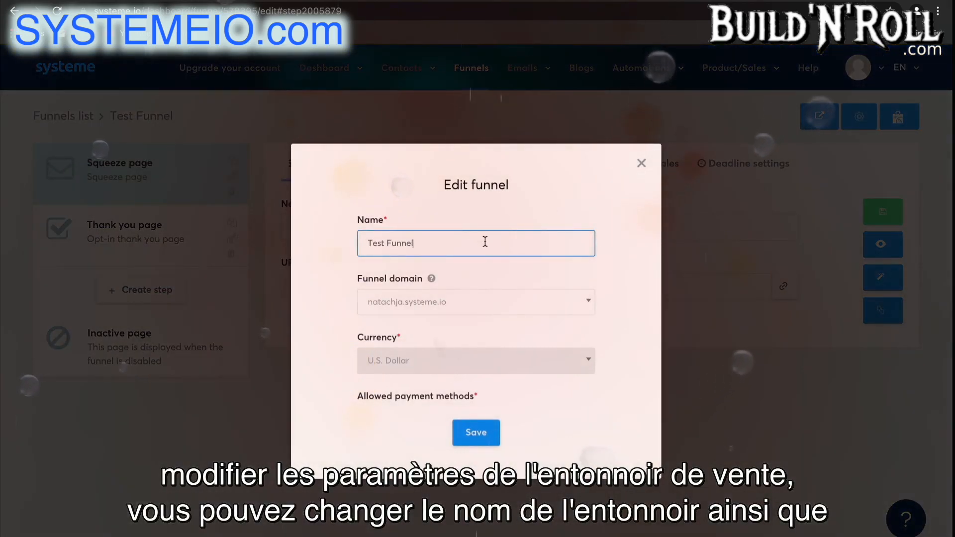
pyautogui.click(503, 302)
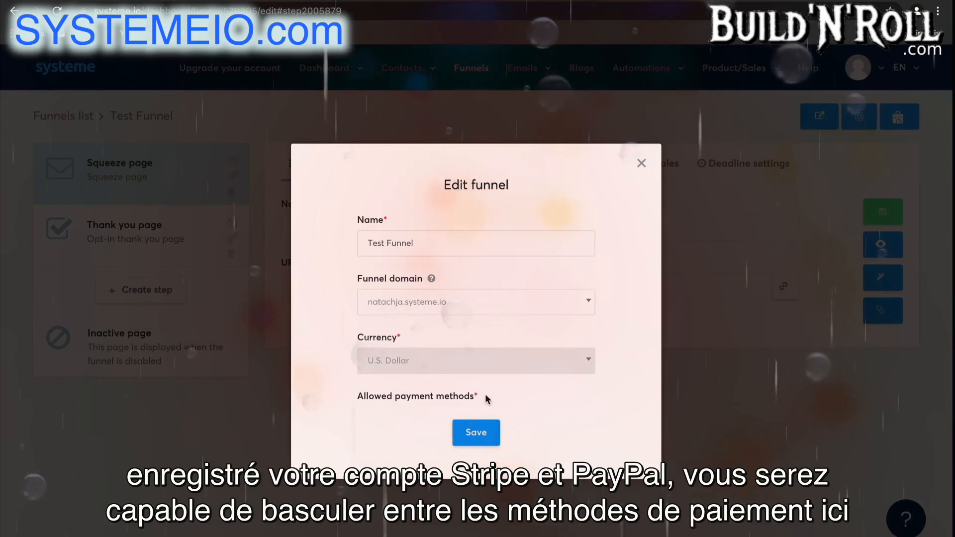
pyautogui.click(482, 433)
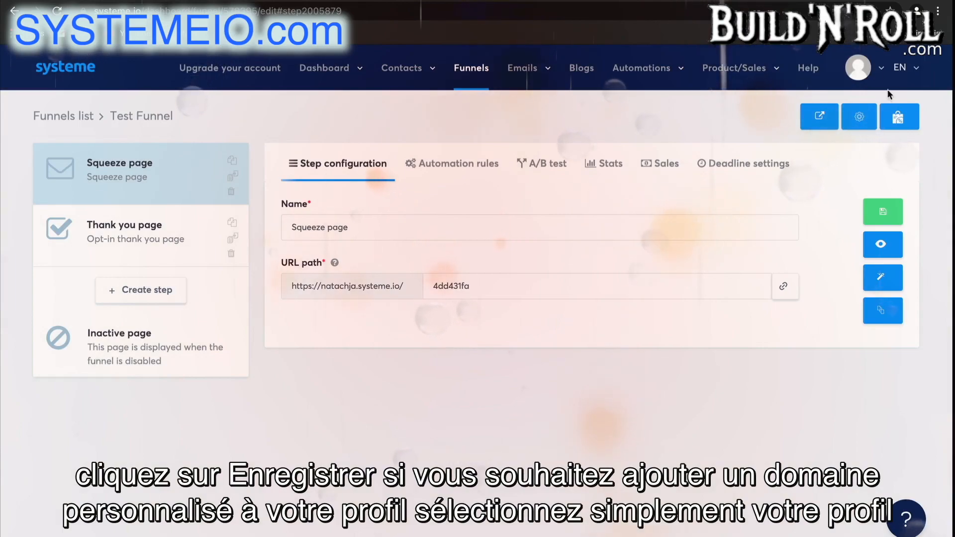
# Create a new funnel named "List Building" with the Build an audience goal and U.S. Dollar as its currency
pyautogui.click(878, 72)
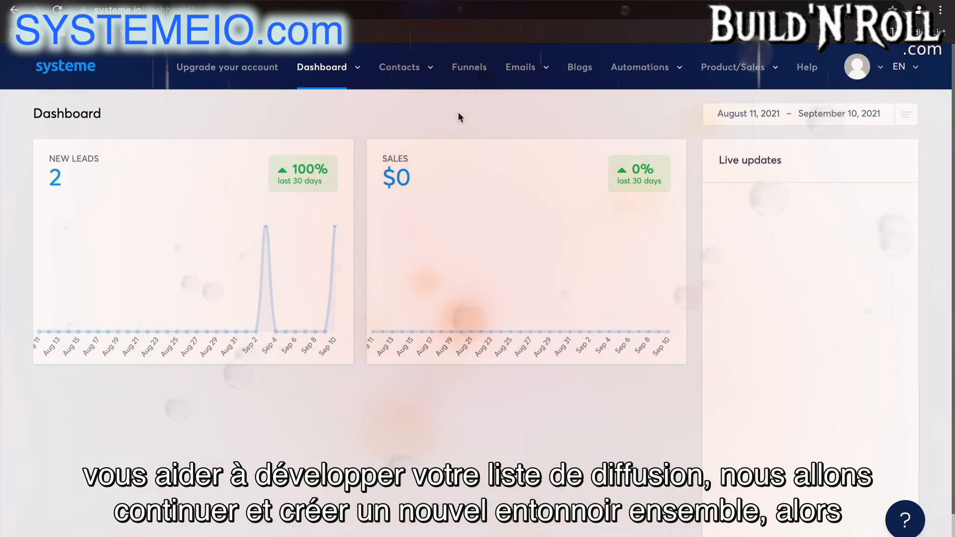
pyautogui.click(470, 67)
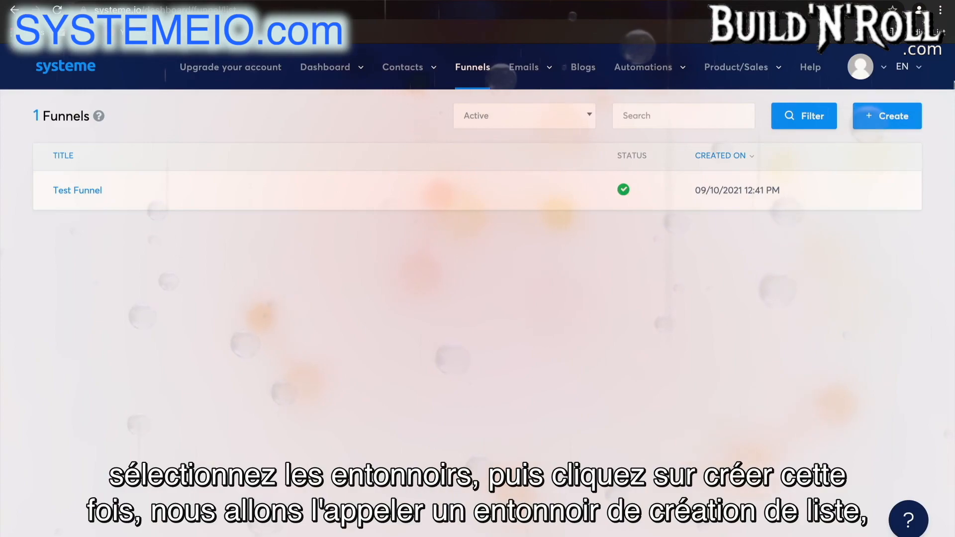
pyautogui.click(888, 117)
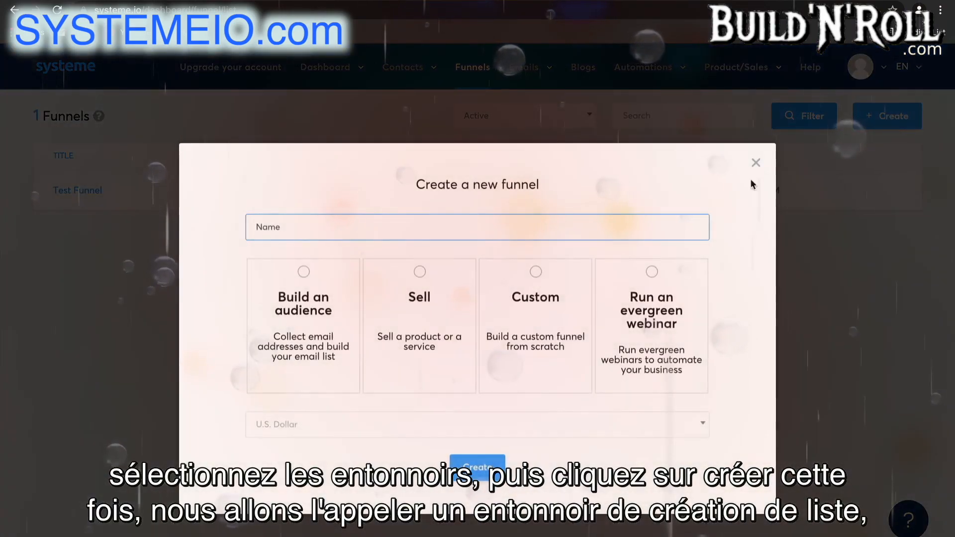
pyautogui.click(531, 233)
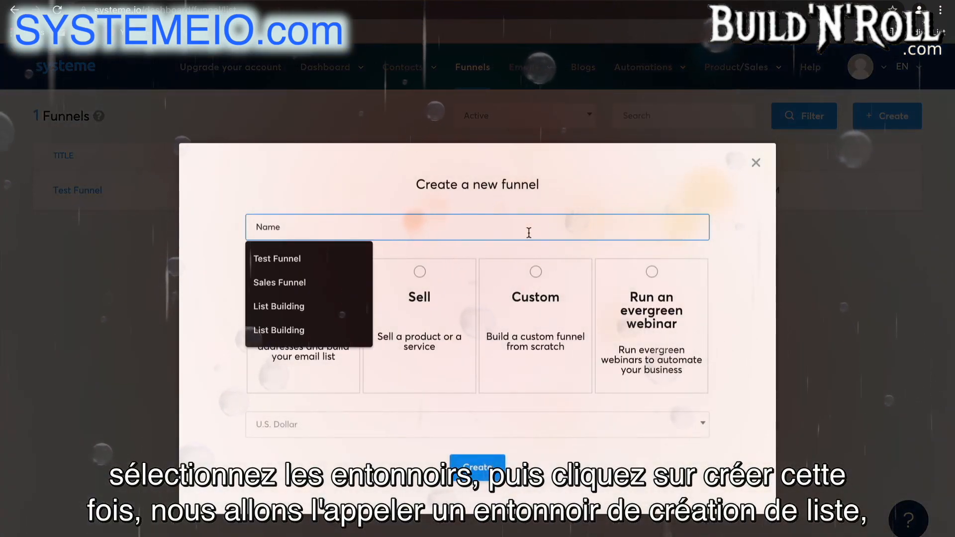
pyautogui.write('List Building')
pyautogui.click(324, 261)
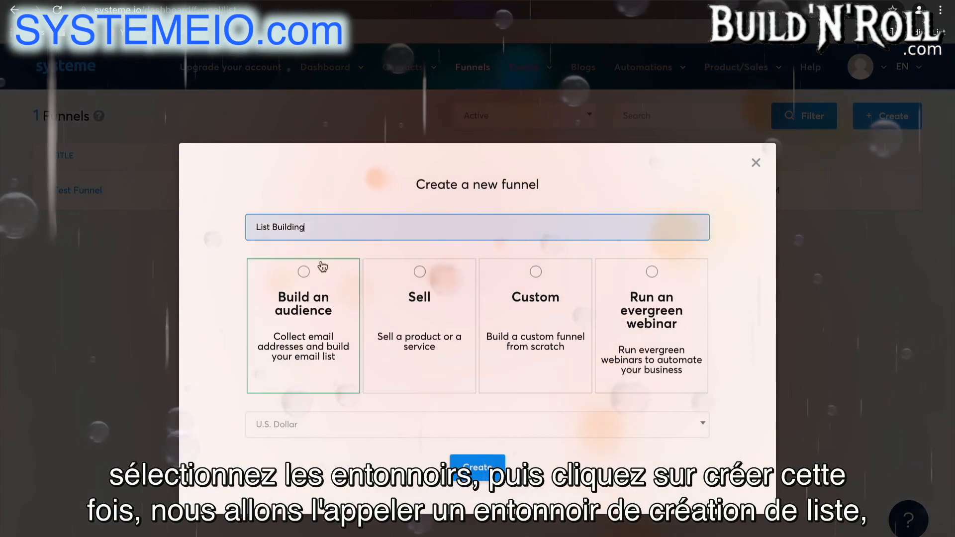
pyautogui.click(318, 324)
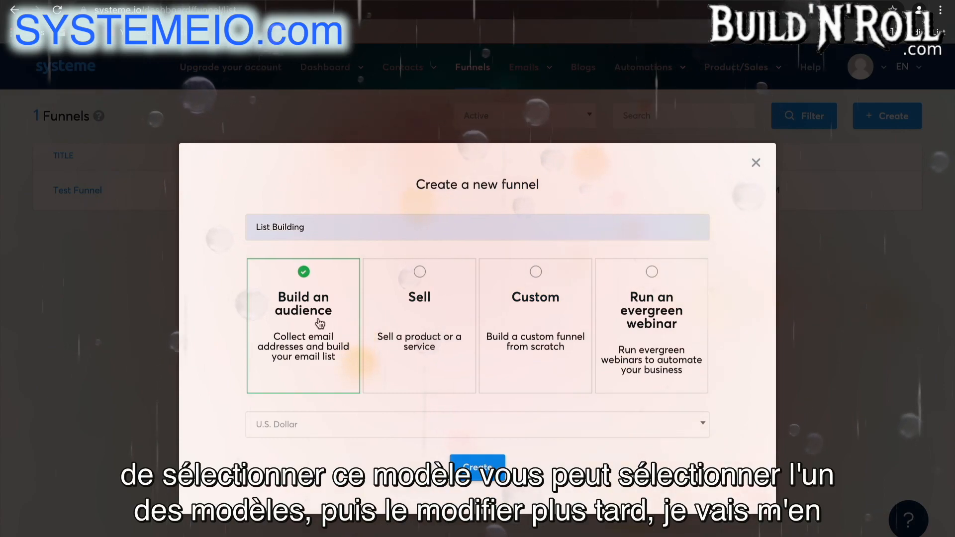
pyautogui.click(373, 419)
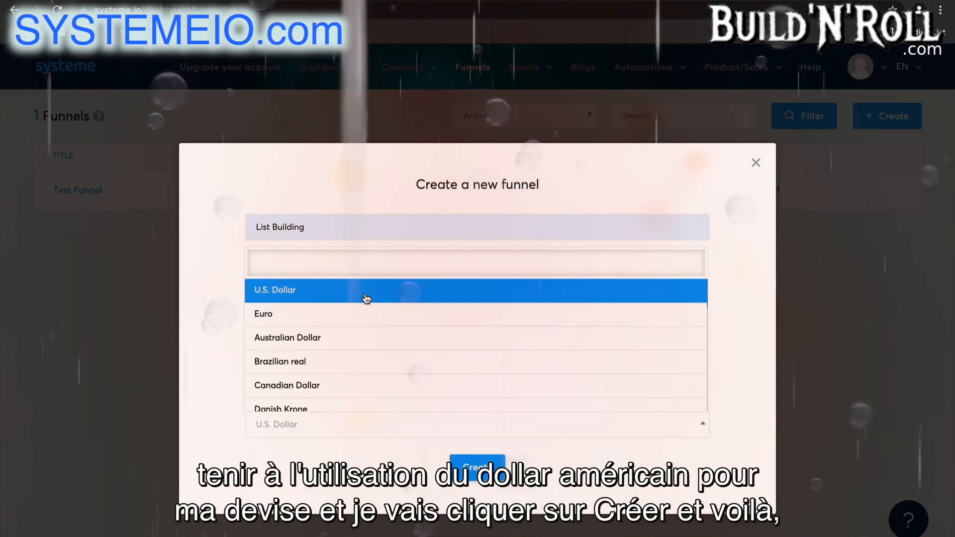
pyautogui.click(366, 297)
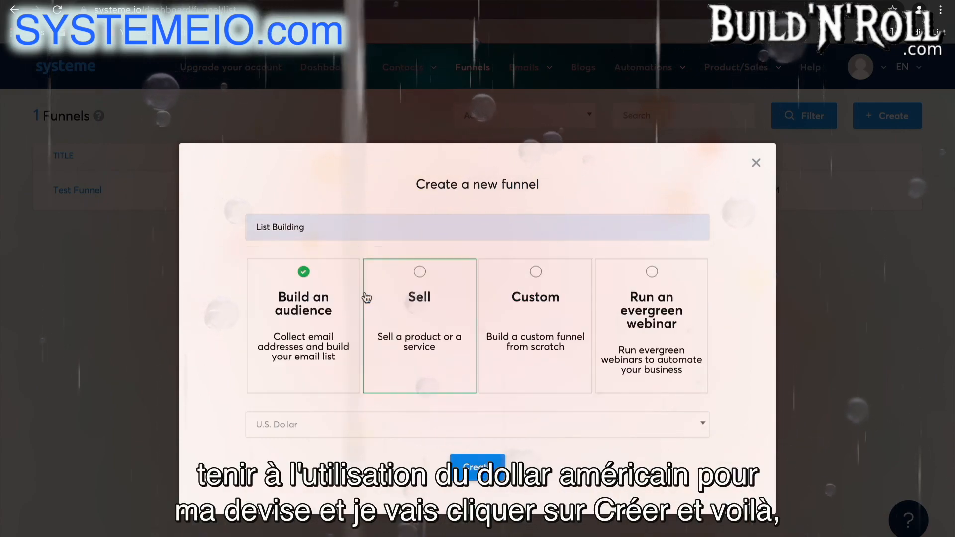
pyautogui.click(483, 474)
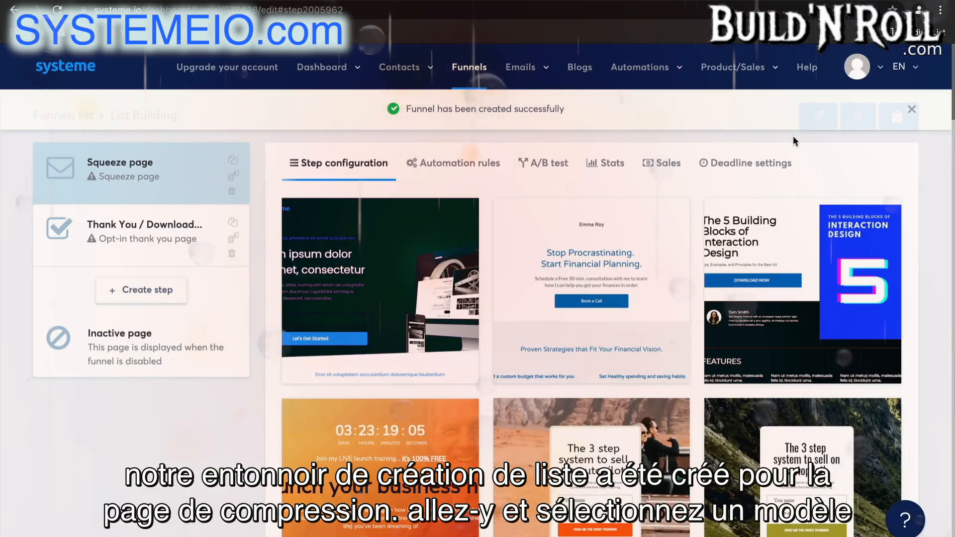
pyautogui.click(912, 110)
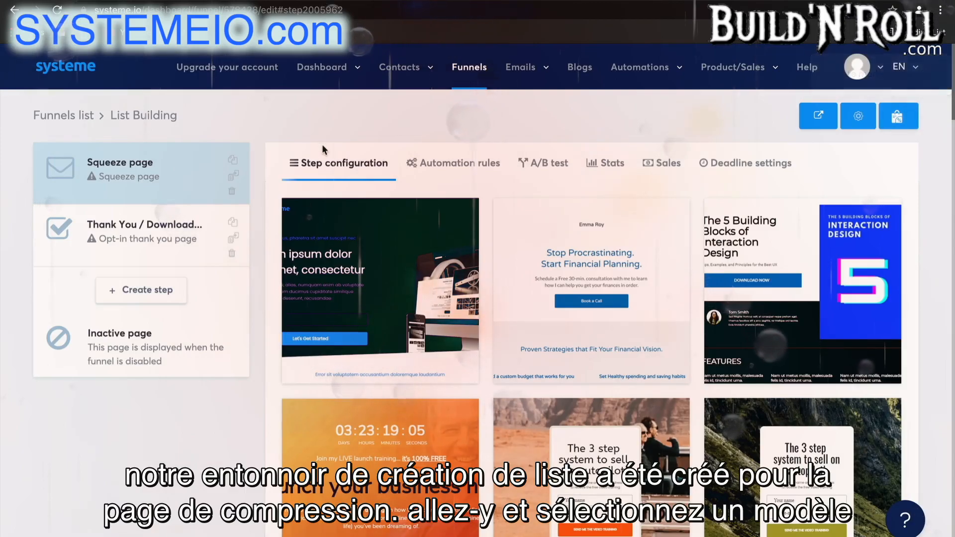
# Apply the "Get my free online course" template to the squeeze page and the thumbs-up template to the Thank You / Download page
pyautogui.scroll(-10, 736, 318)
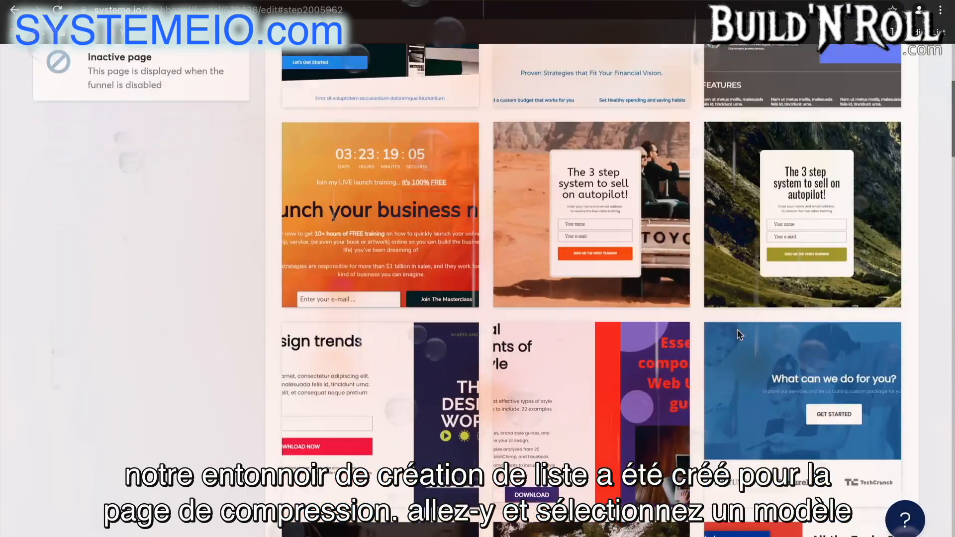
pyautogui.scroll(-15, 738, 334)
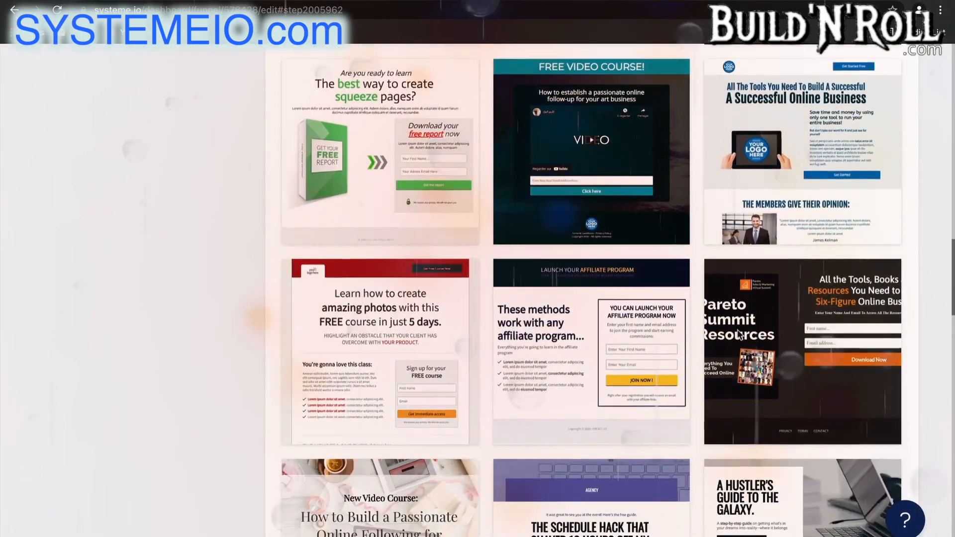
pyautogui.scroll(-15, 737, 329)
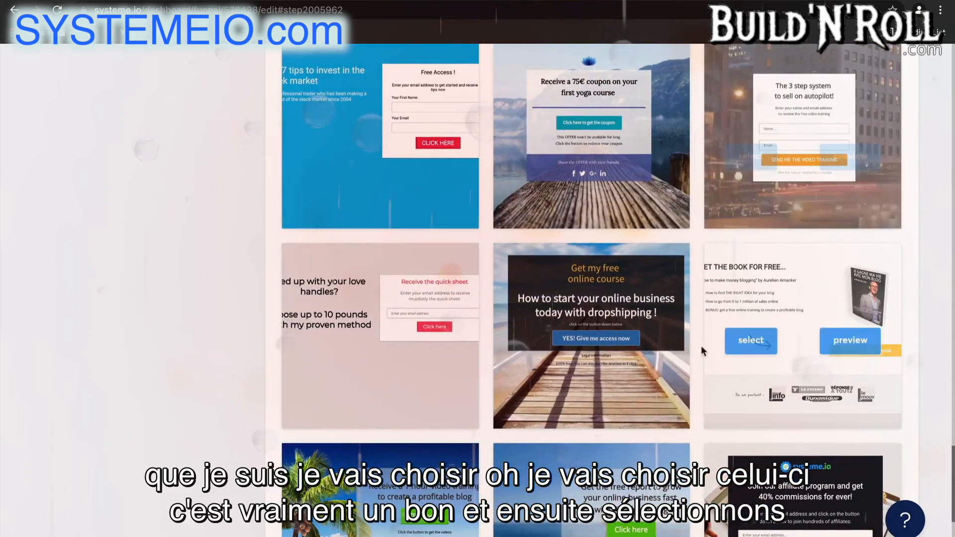
pyautogui.moveTo(560, 361)
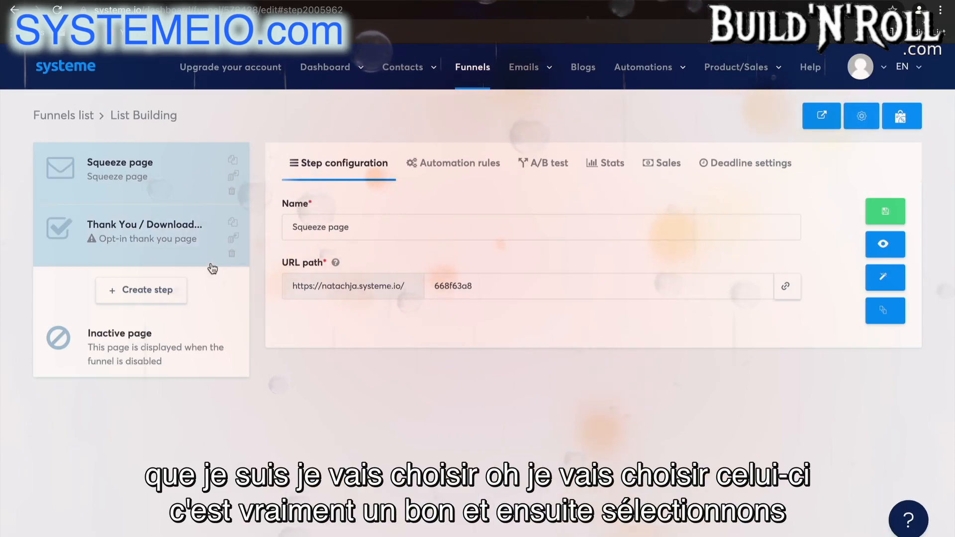
pyautogui.click(170, 244)
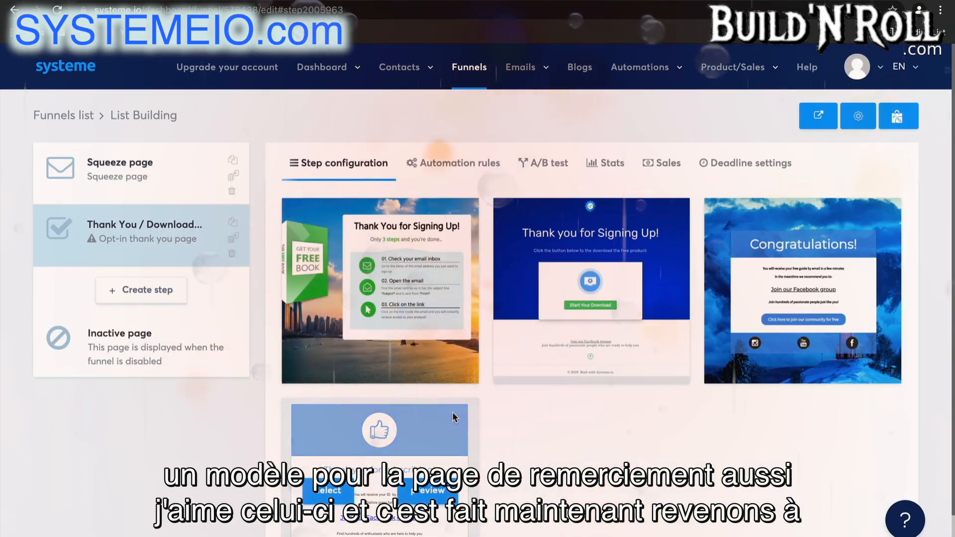
pyautogui.click(335, 497)
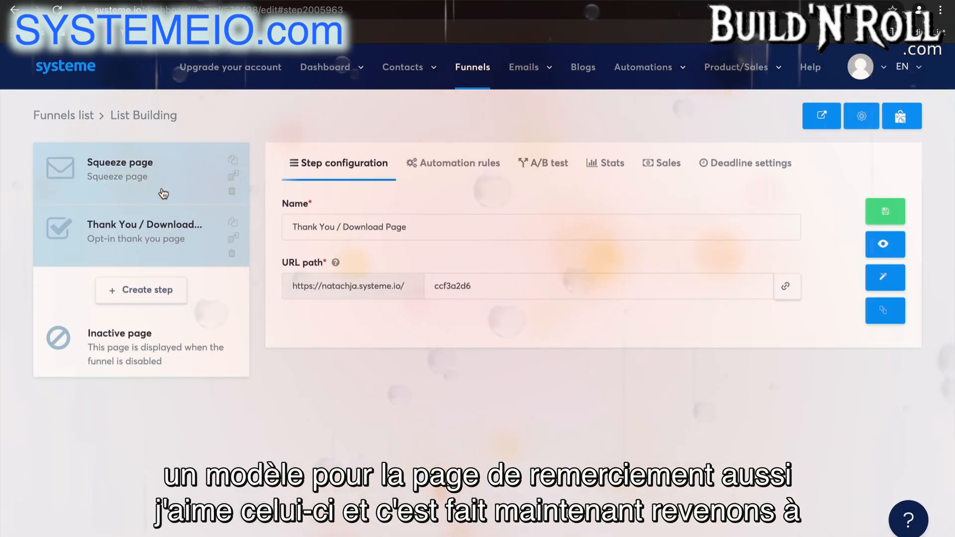
# Add an automation rule to the squeeze page with the Funnel step form subscribed trigger
pyautogui.click(163, 193)
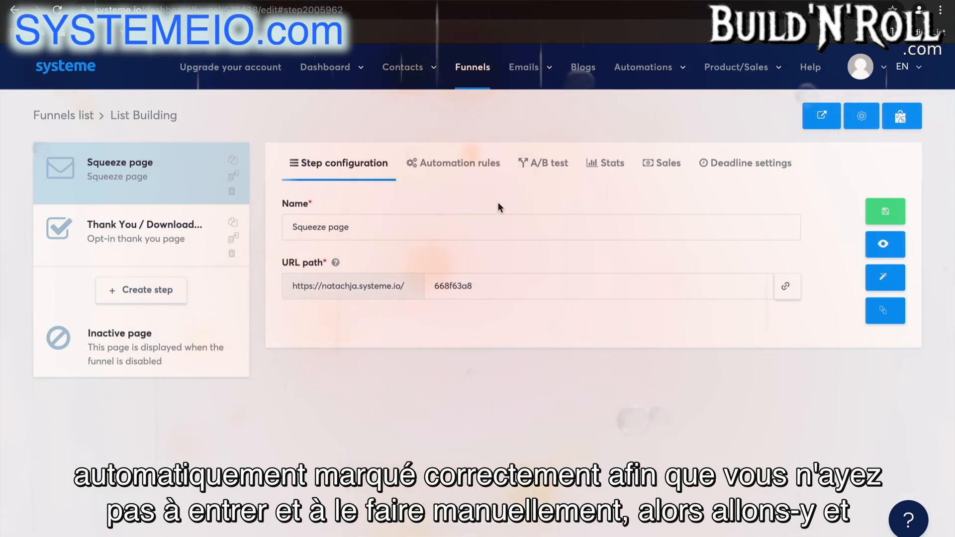
pyautogui.click(481, 168)
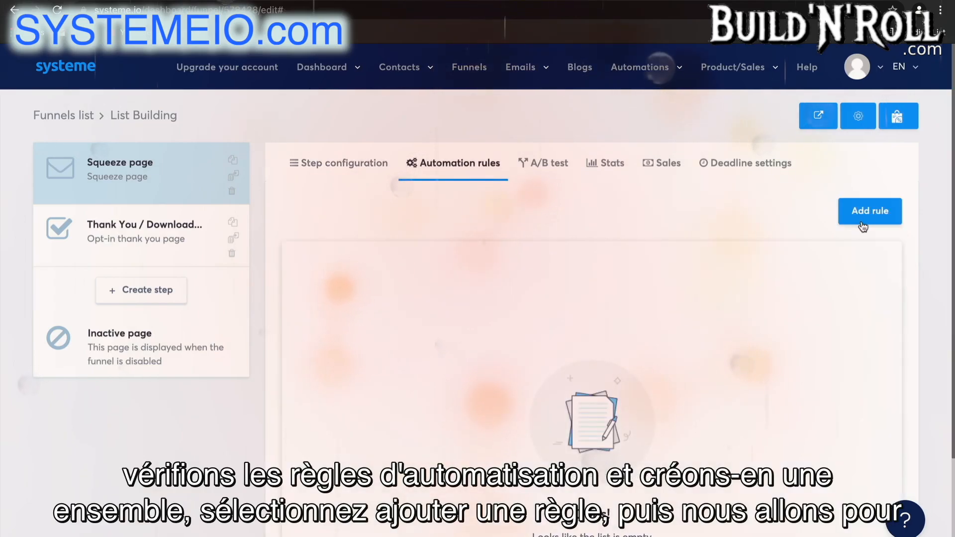
pyautogui.click(868, 218)
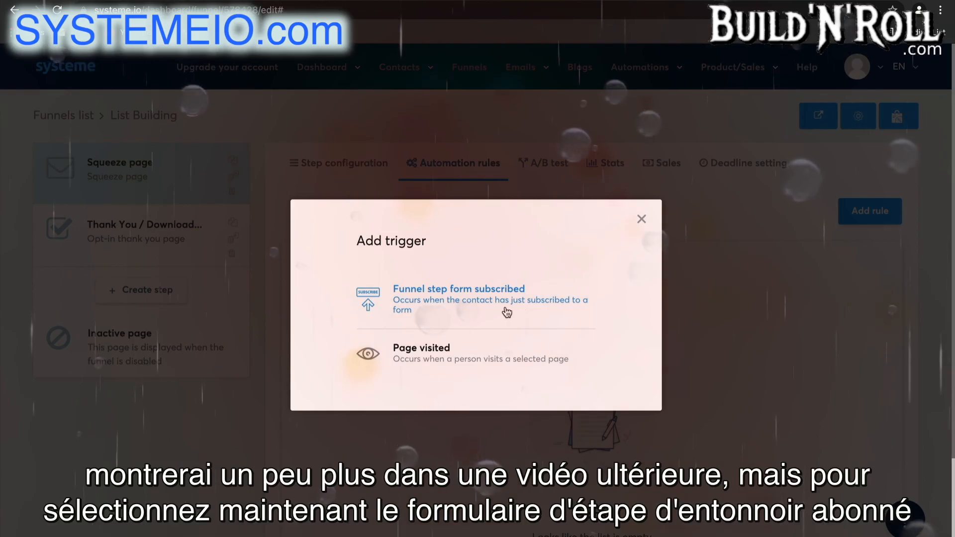
pyautogui.click(485, 302)
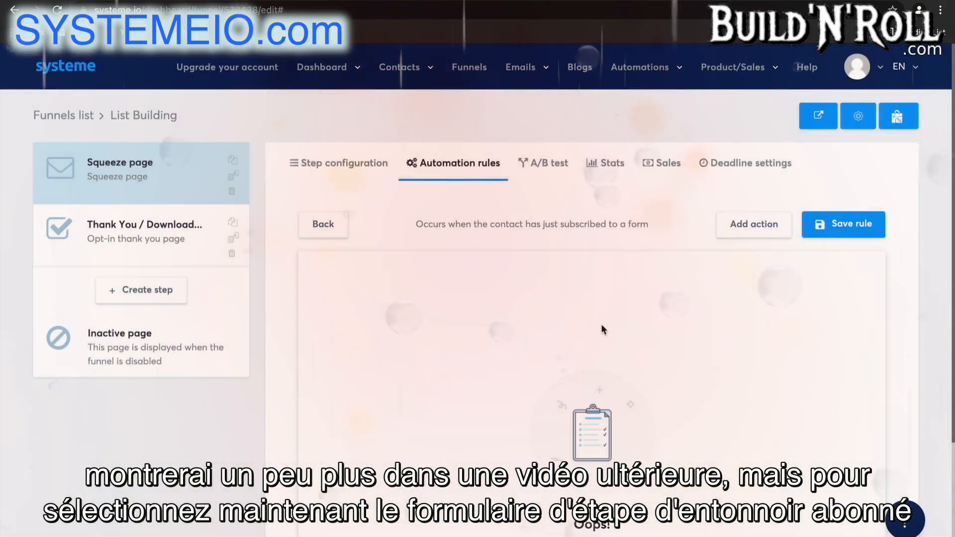
# Give the rule an Add a tag action using the "Blog - leads" tag and save the rule
pyautogui.scroll(-1, 601, 330)
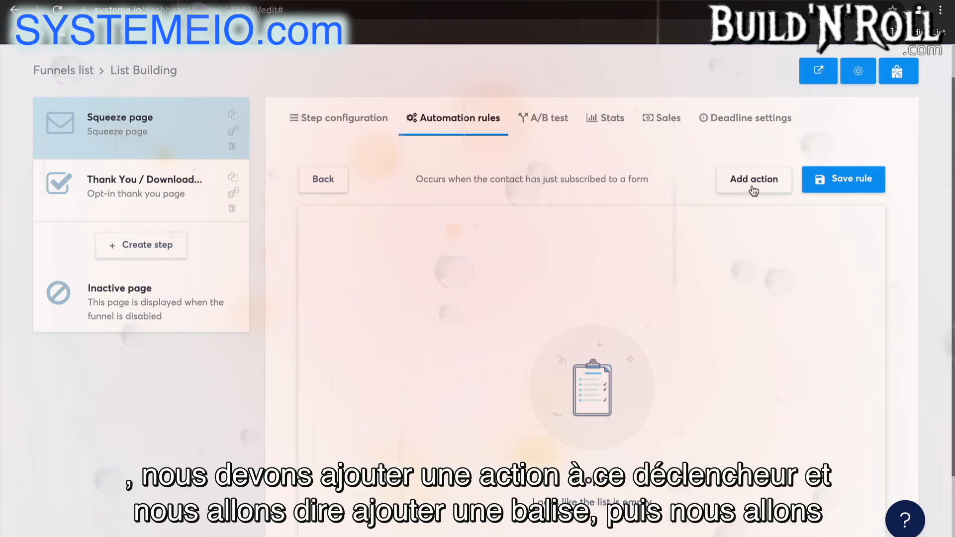
pyautogui.click(753, 180)
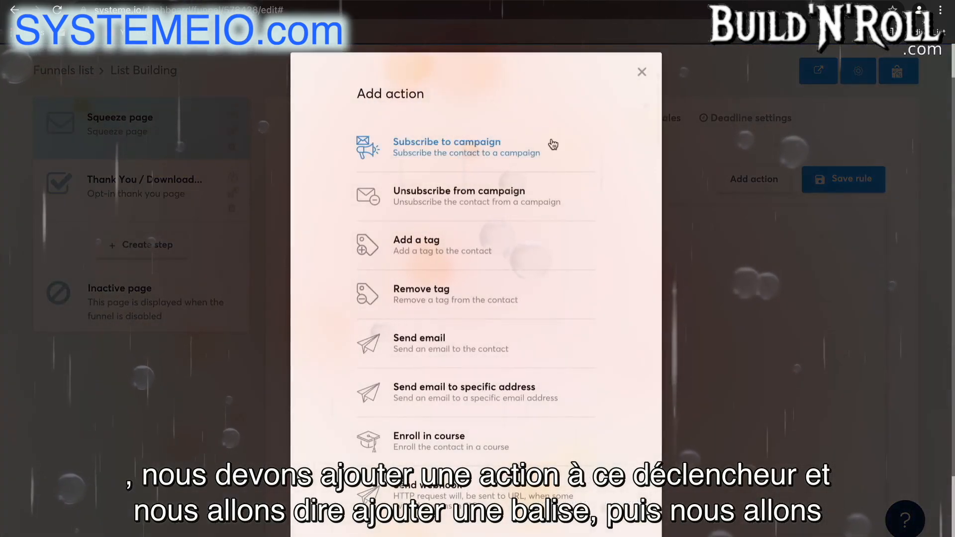
pyautogui.click(497, 253)
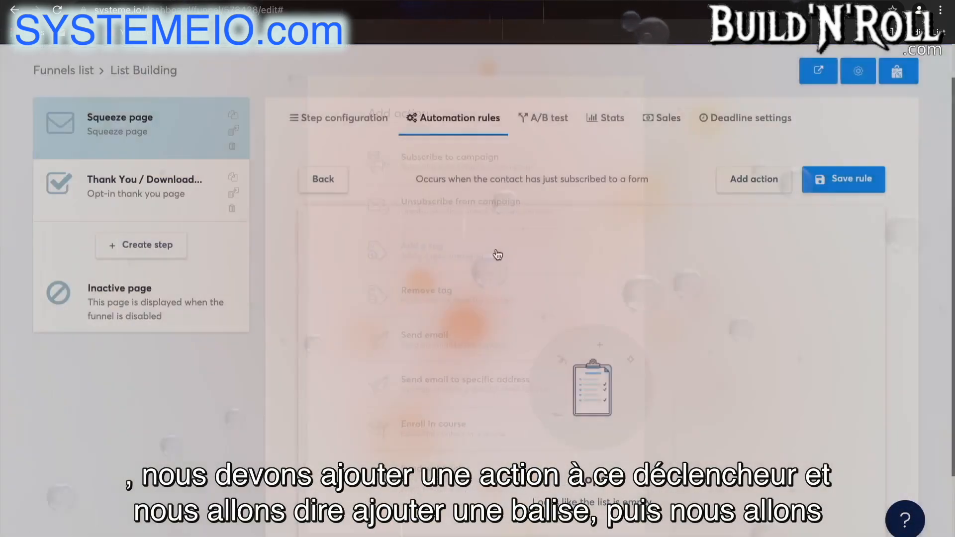
pyautogui.click(620, 315)
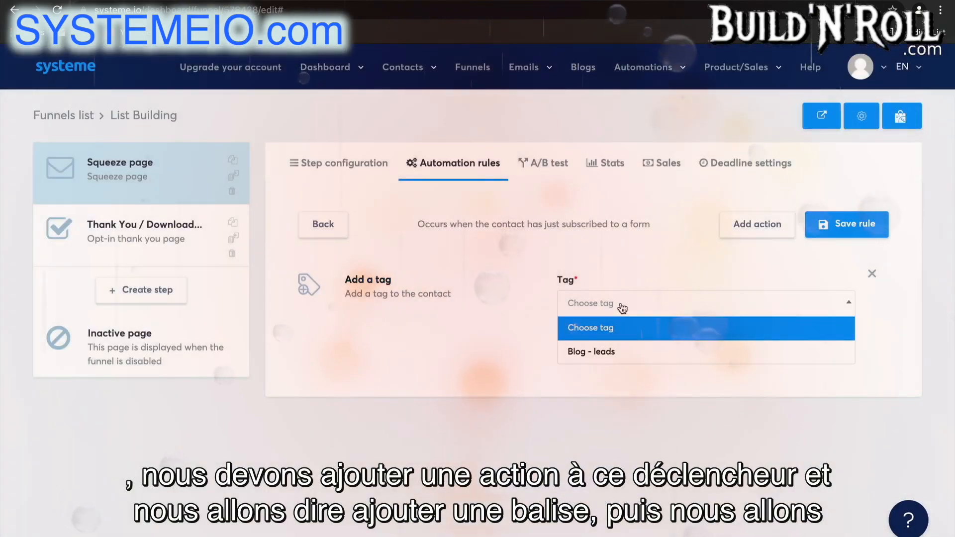
pyautogui.click(624, 354)
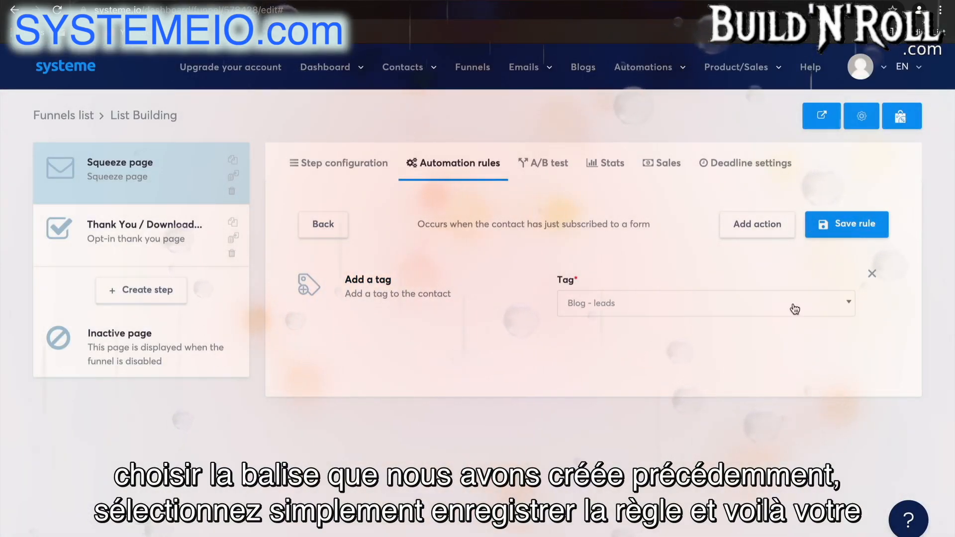
pyautogui.click(831, 225)
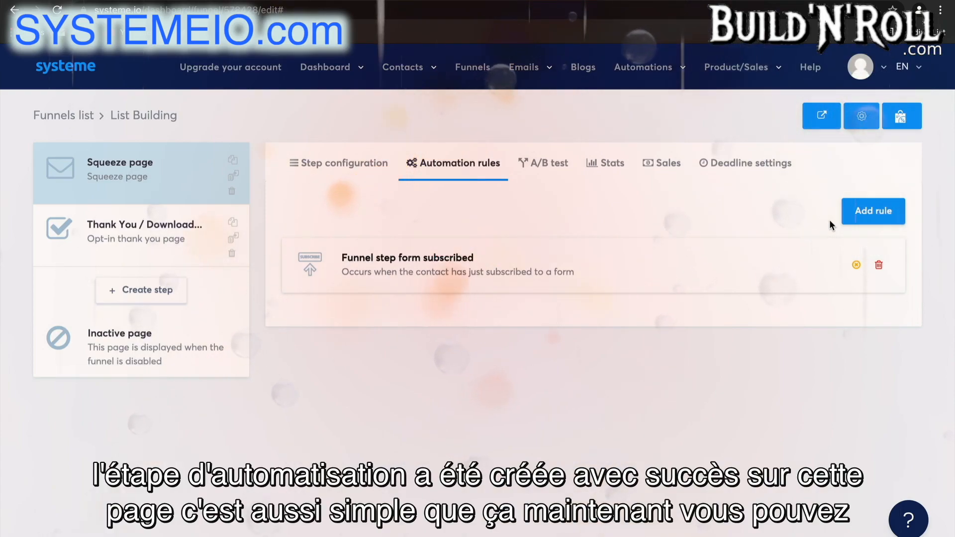
# Create a new funnel step named "Opt in form" with the Inline form type
pyautogui.moveTo(671, 84)
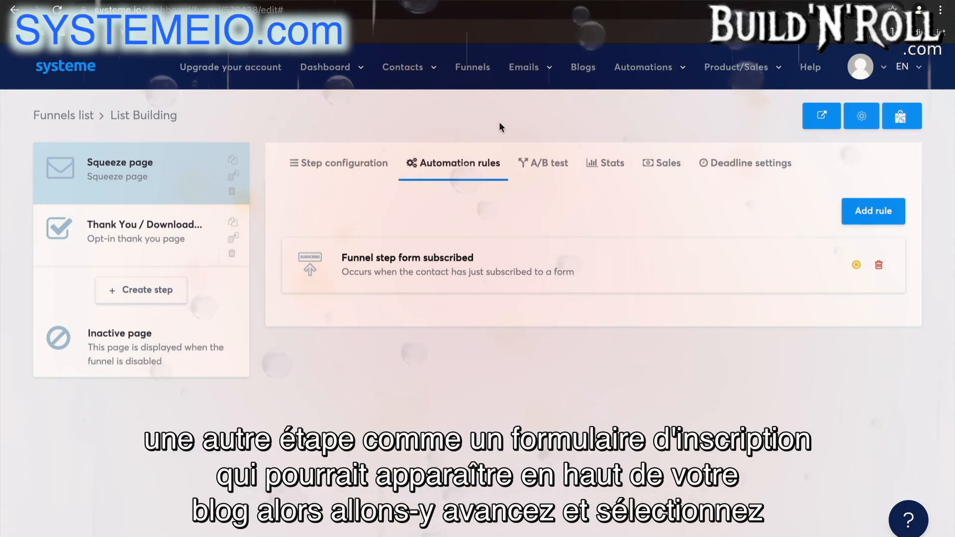
pyautogui.click(127, 291)
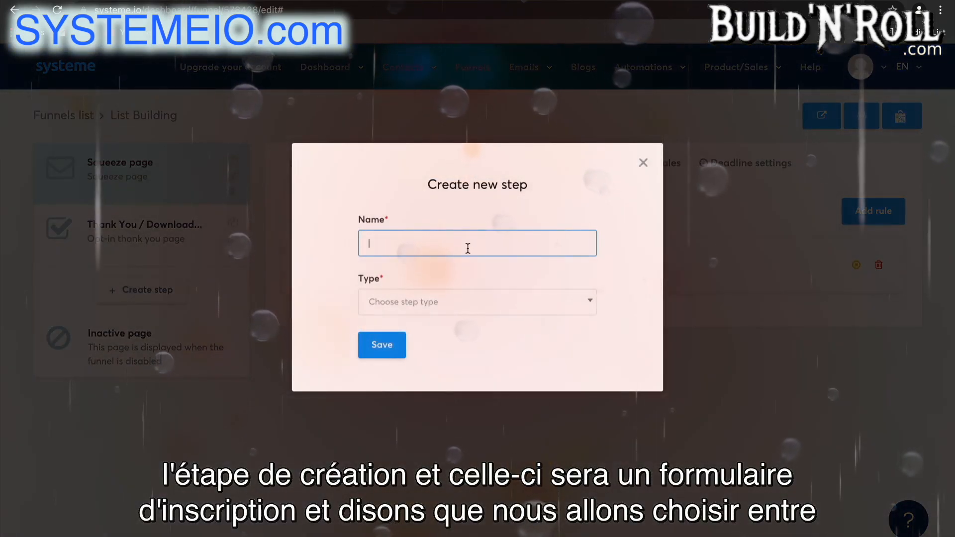
pyautogui.click(467, 247)
pyautogui.write('o')
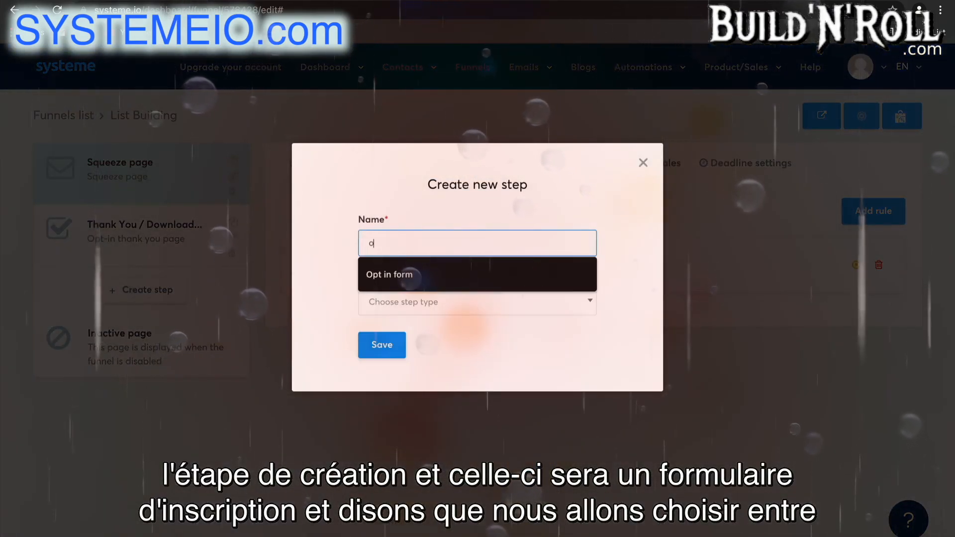
pyautogui.click(466, 268)
pyautogui.click(473, 308)
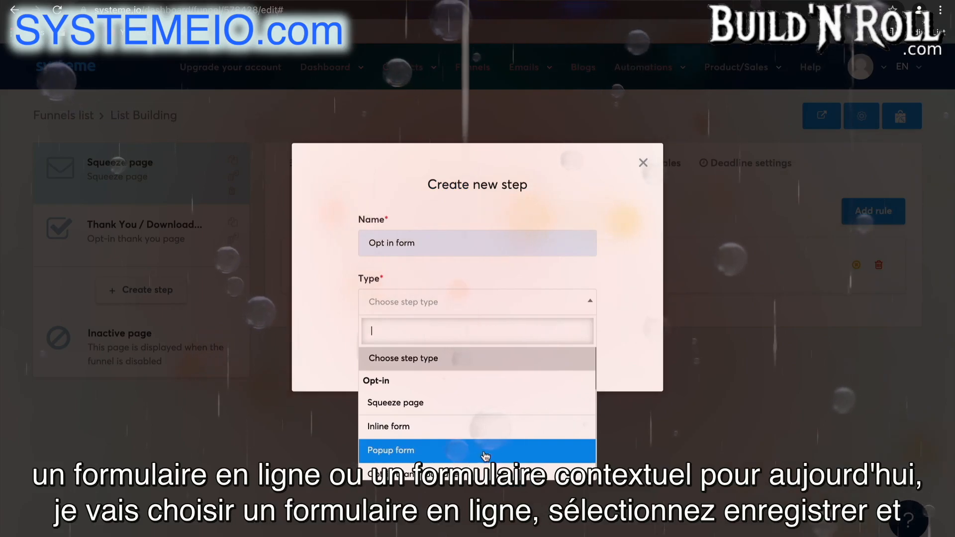
pyautogui.click(477, 429)
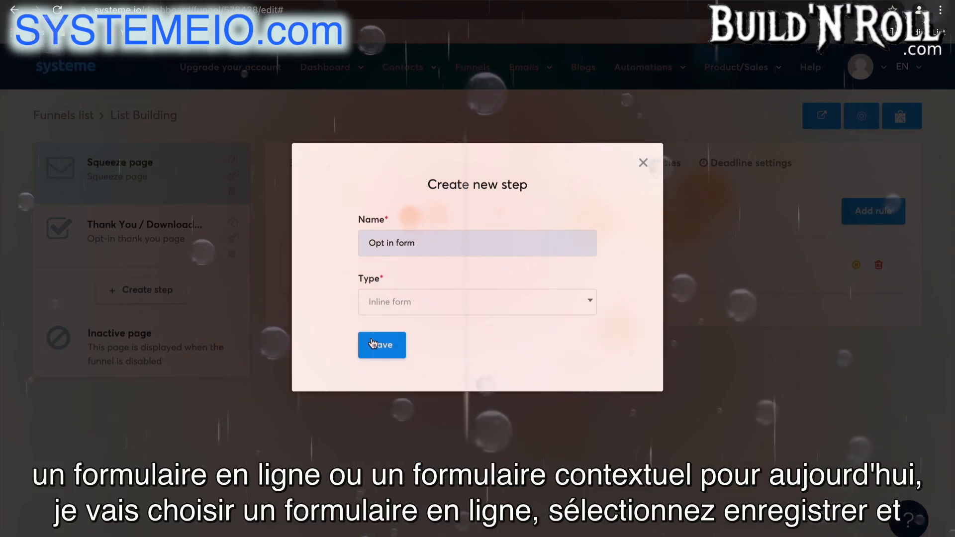
pyautogui.click(378, 346)
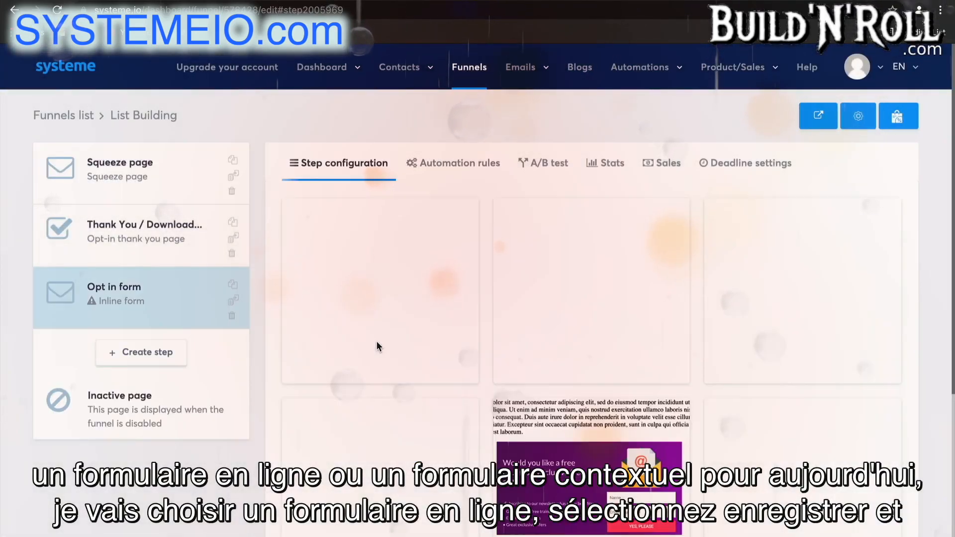
# Apply the green "Receive my tips by email" template to the opt-in form step
pyautogui.scroll(-5, 788, 493)
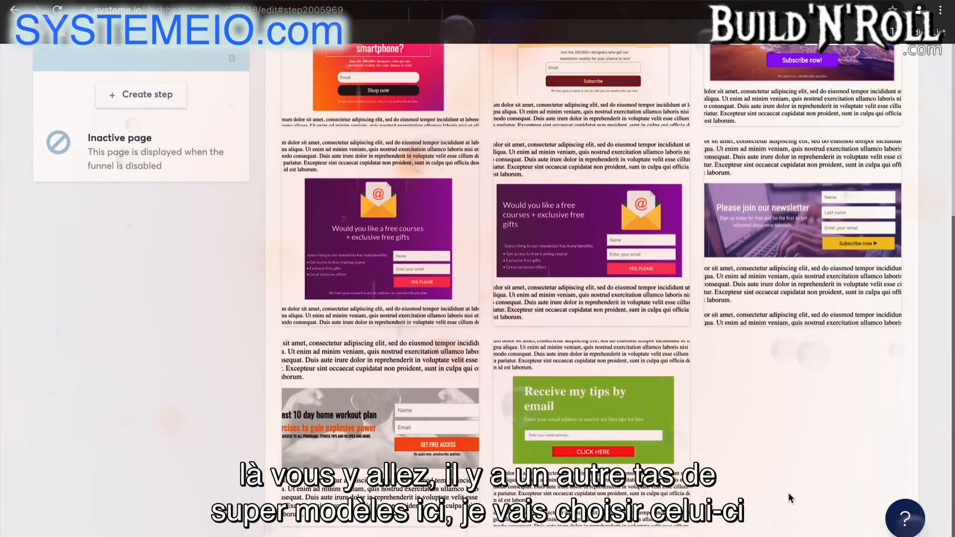
pyautogui.moveTo(602, 400)
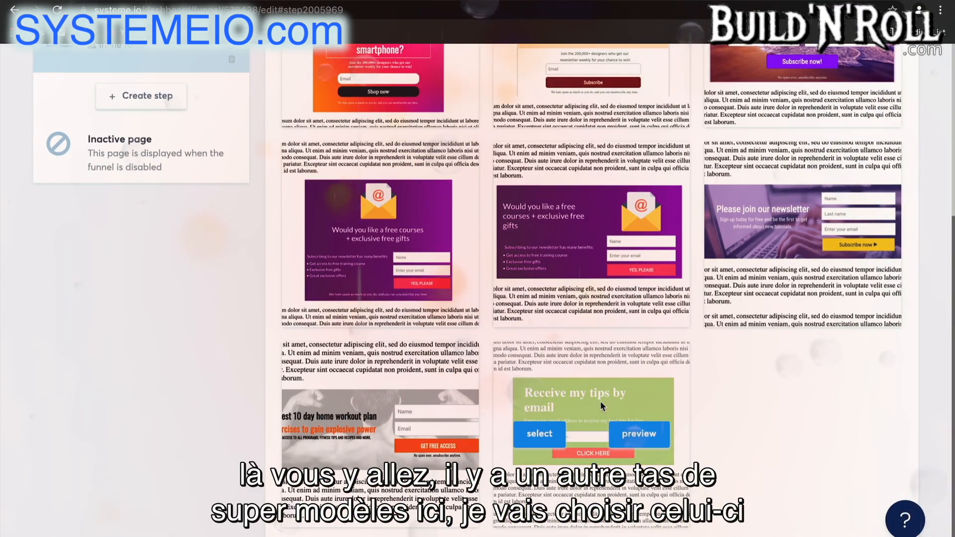
pyautogui.click(540, 434)
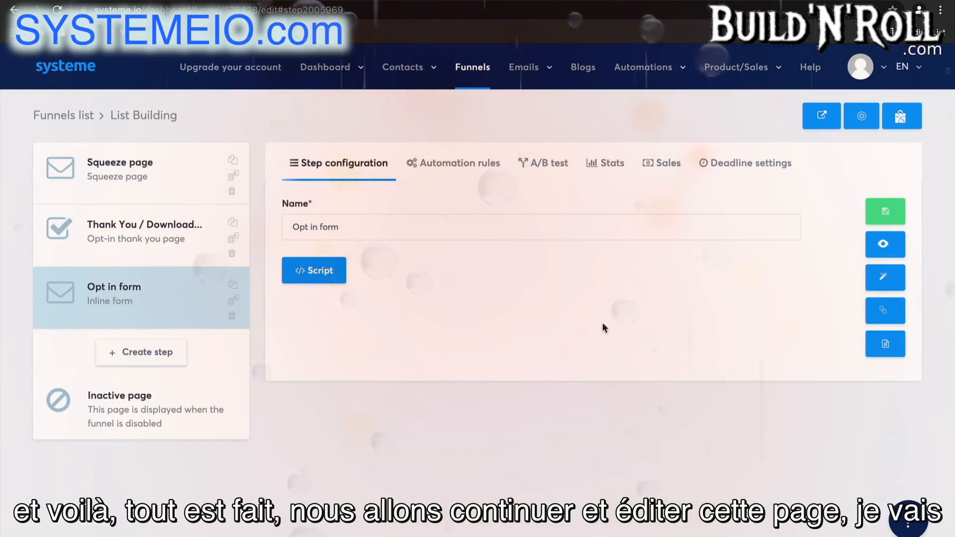
# Open the opt-in form in the page editor and center-align its headline and the description text below it
pyautogui.click(881, 279)
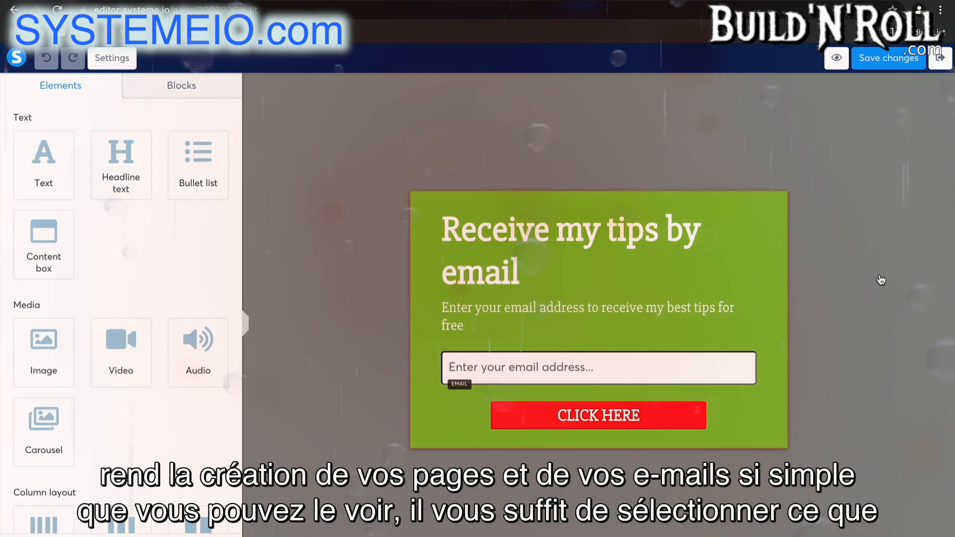
pyautogui.click(652, 259)
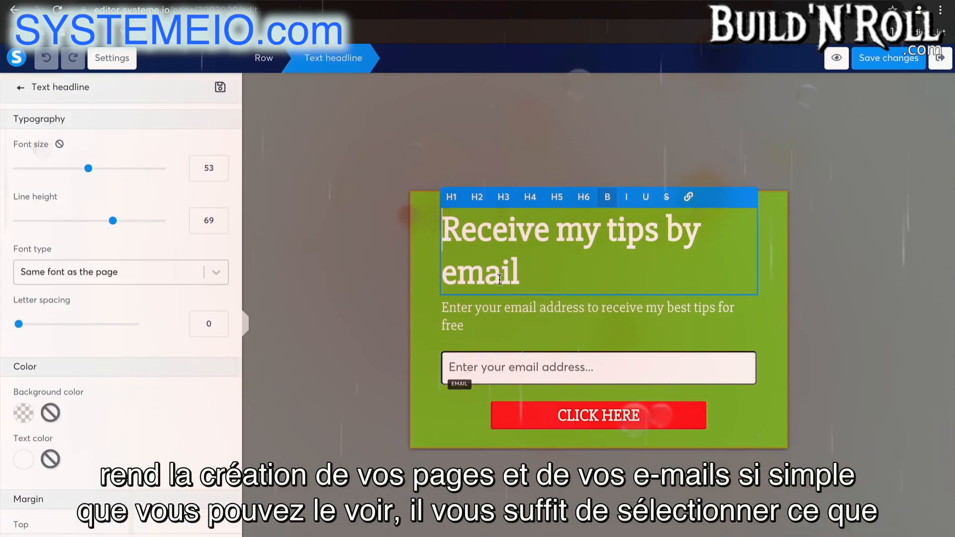
pyautogui.scroll(-8, 147, 332)
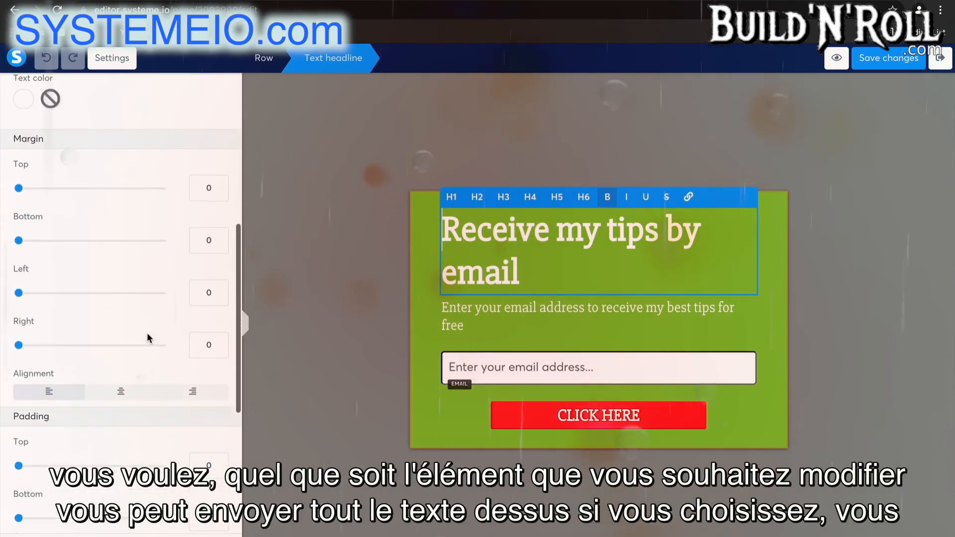
pyautogui.click(121, 334)
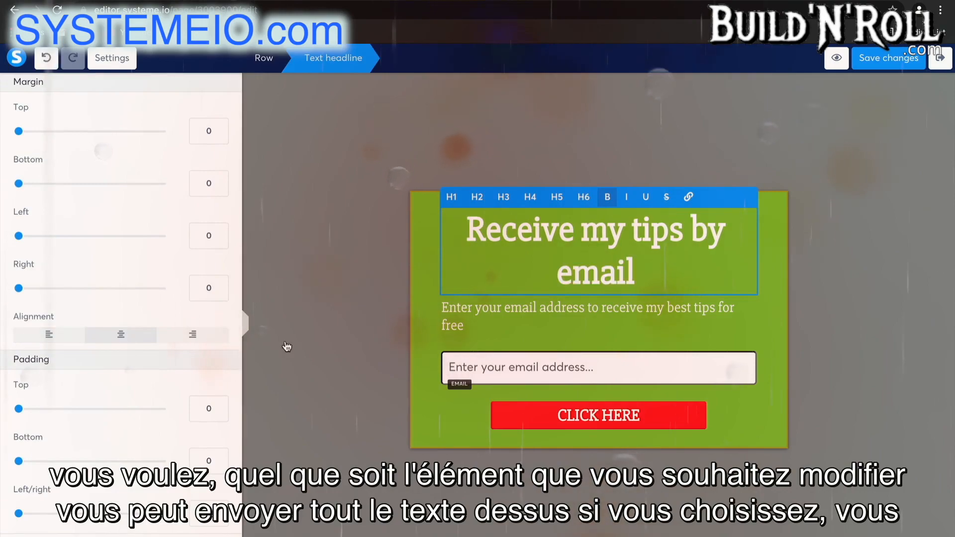
pyautogui.click(517, 310)
pyautogui.scroll(-8, 130, 396)
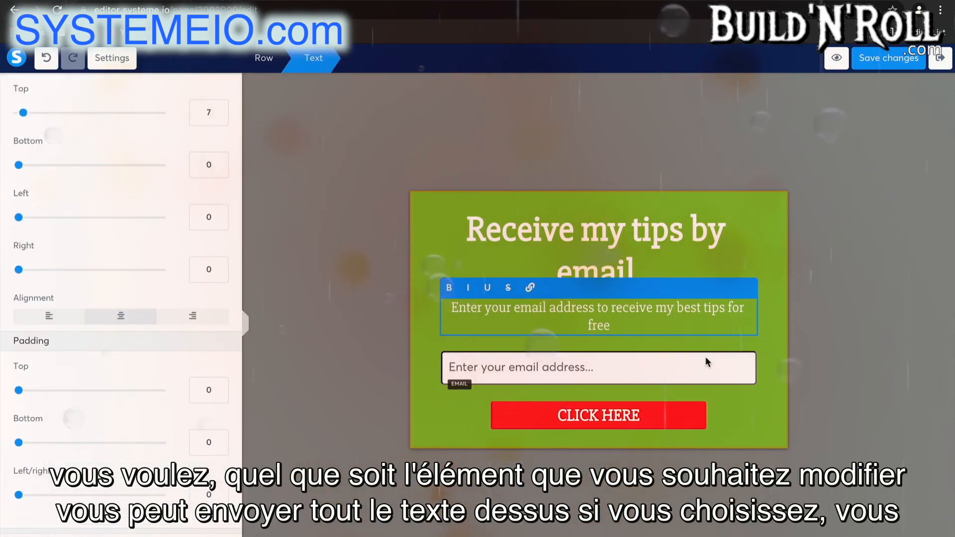
# Change the CLICK HERE button's background color to yellow using the default colors
pyautogui.click(650, 423)
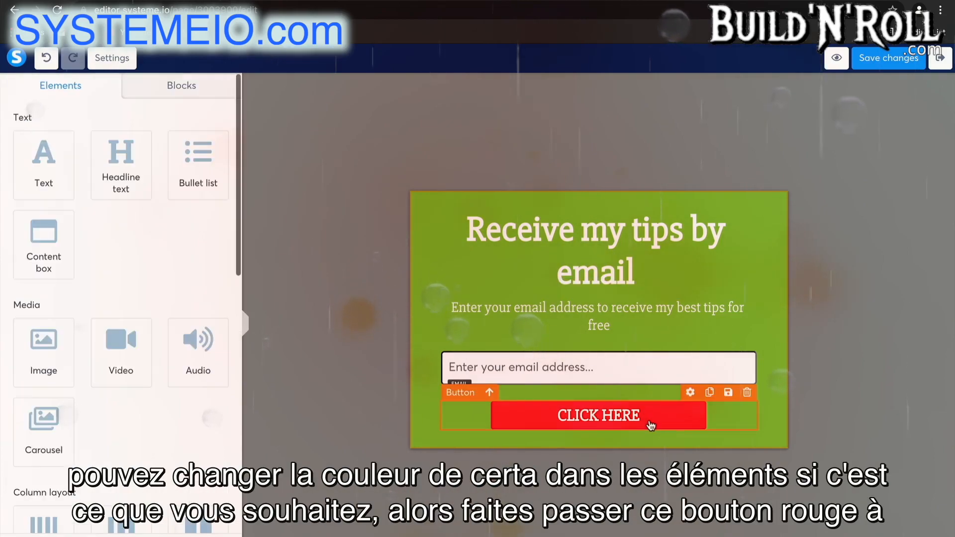
pyautogui.click(651, 424)
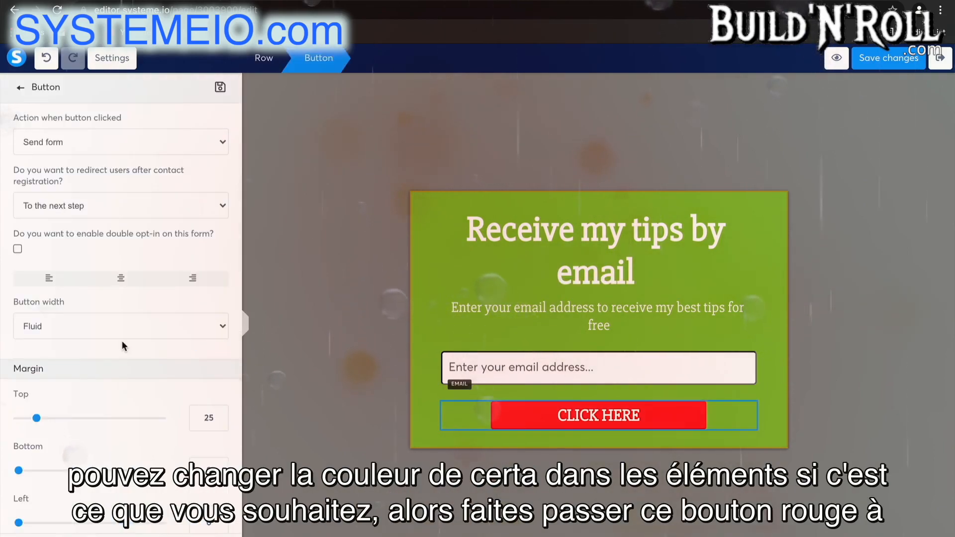
pyautogui.scroll(-12, 122, 343)
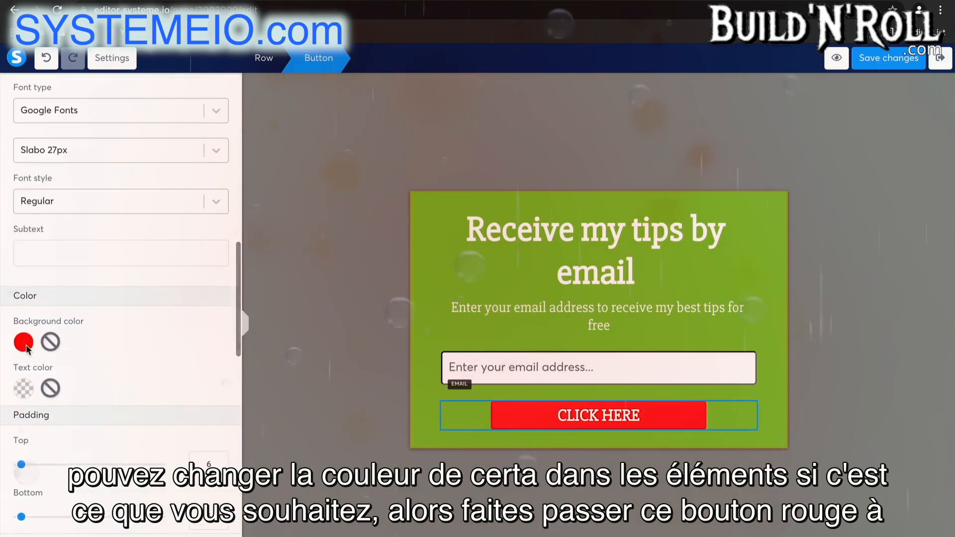
pyautogui.click(24, 343)
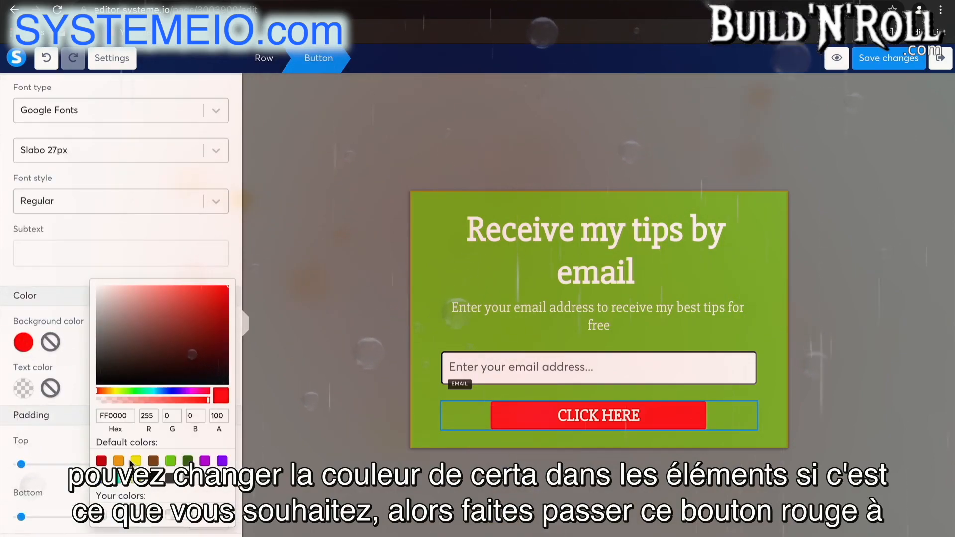
pyautogui.click(136, 462)
pyautogui.click(270, 438)
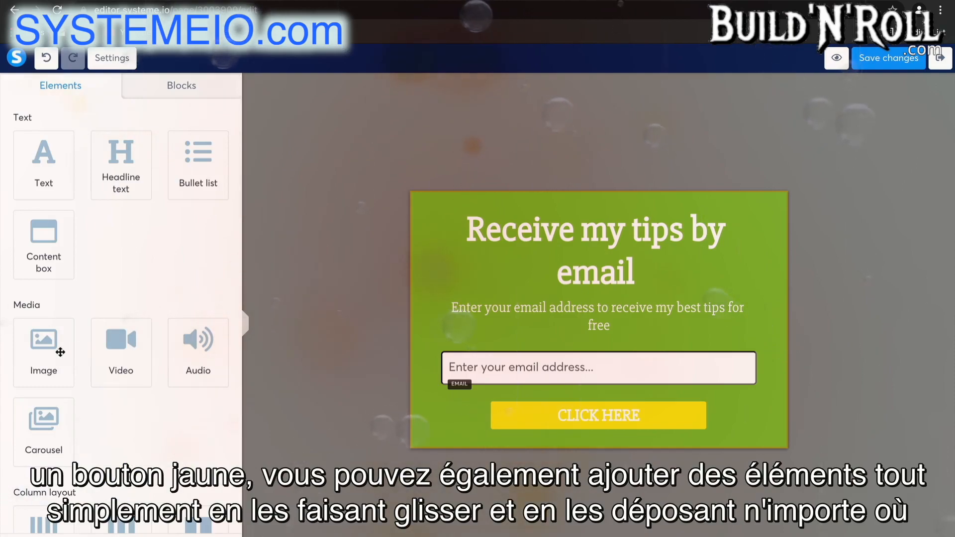
# Try placing an image element between the description text and the email field, without uploading a file, and delete it
pyautogui.moveTo(60, 352); pyautogui.dragTo(605, 322)
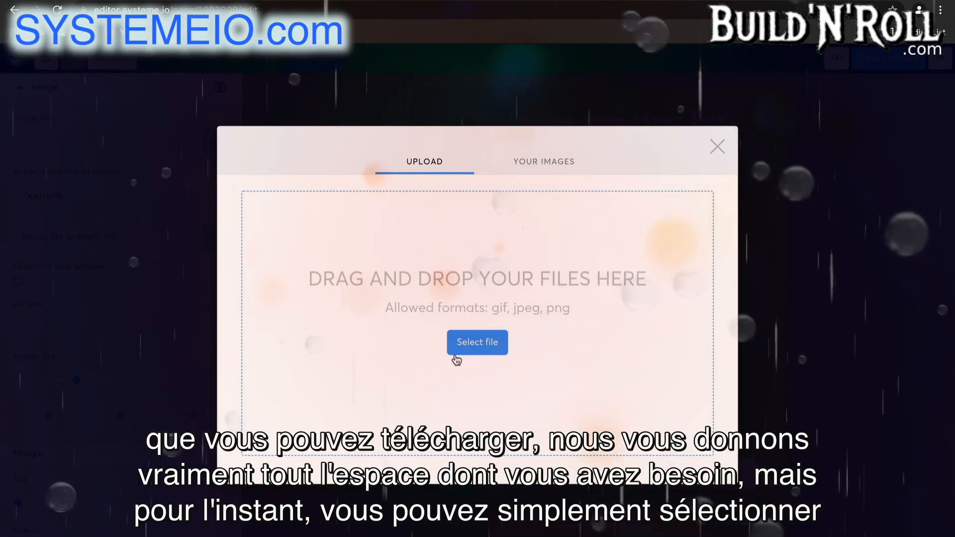
pyautogui.click(712, 156)
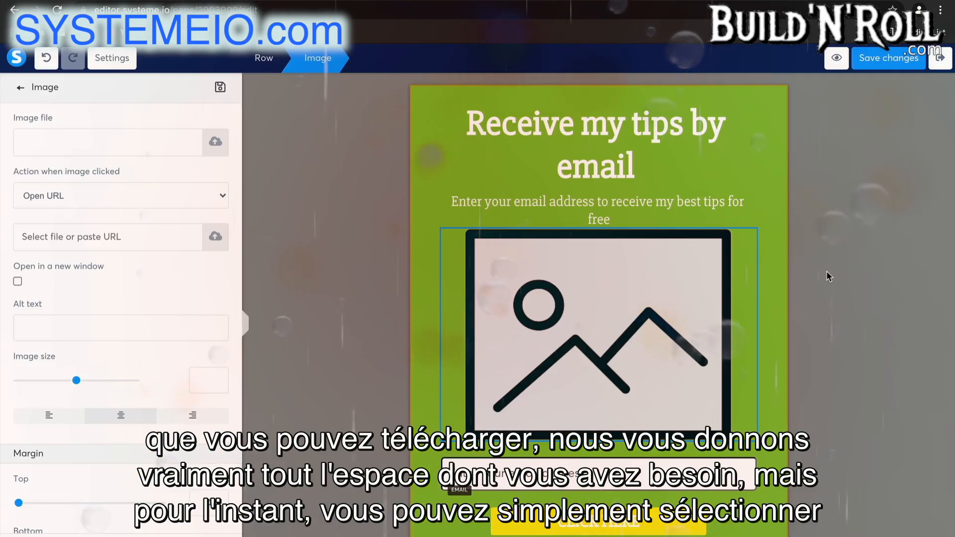
pyautogui.click(659, 325)
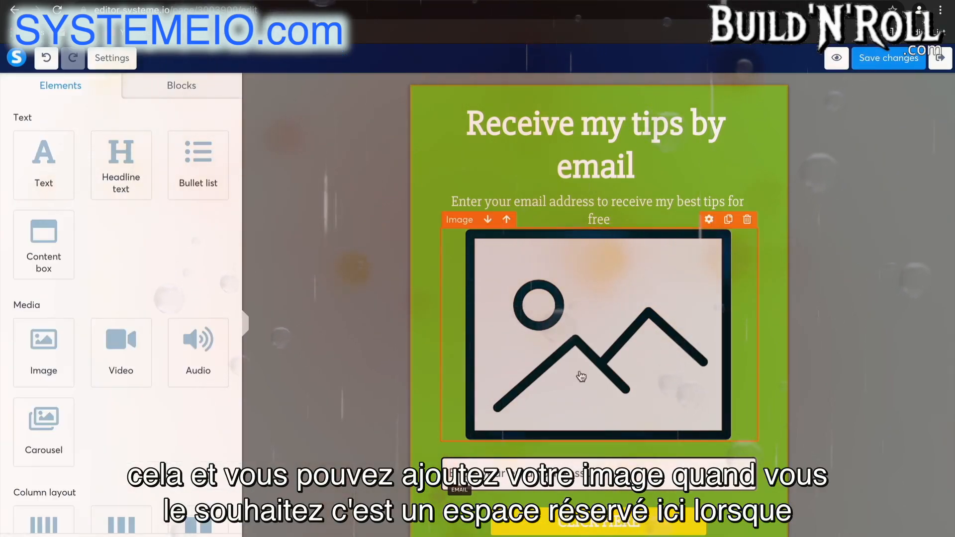
pyautogui.click(746, 219)
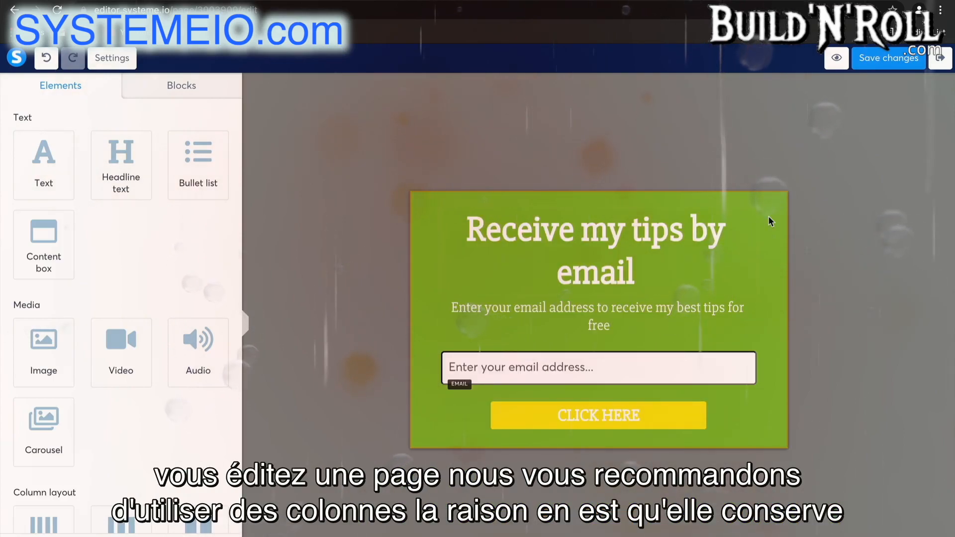
# Add a 2 columns layout to the form, with the headline in its left column and the description text in its right column
pyautogui.scroll(-2, 113, 466)
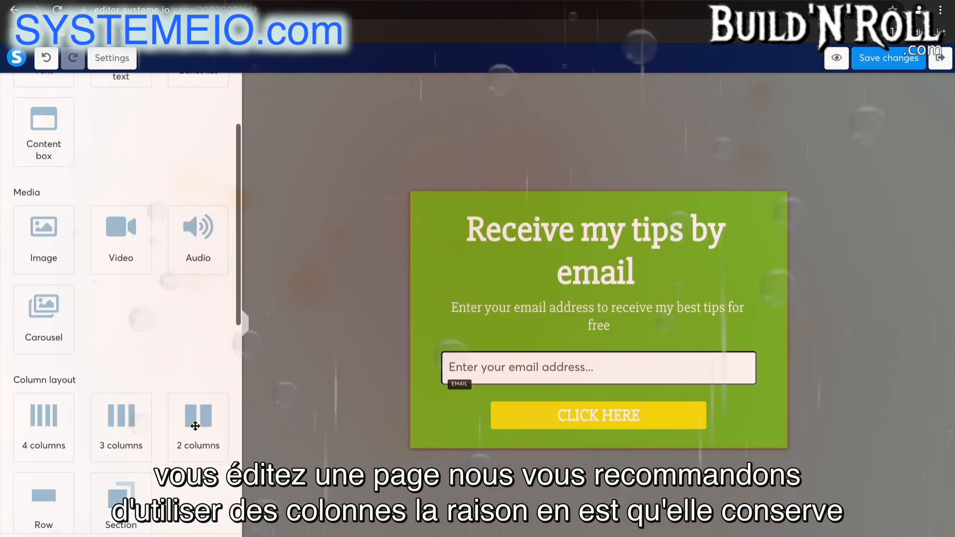
pyautogui.moveTo(196, 422); pyautogui.dragTo(541, 292)
pyautogui.moveTo(567, 238); pyautogui.dragTo(541, 297)
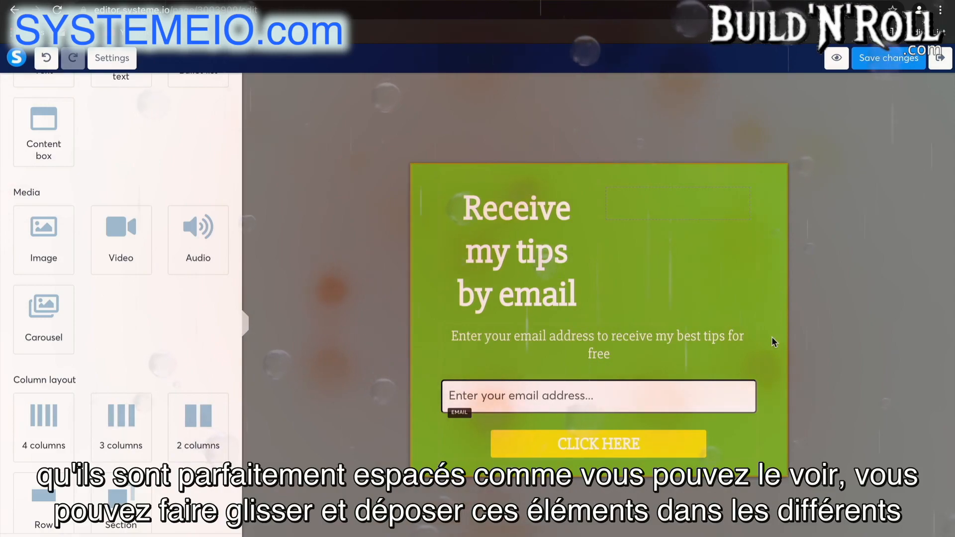
pyautogui.moveTo(709, 340); pyautogui.dragTo(701, 202)
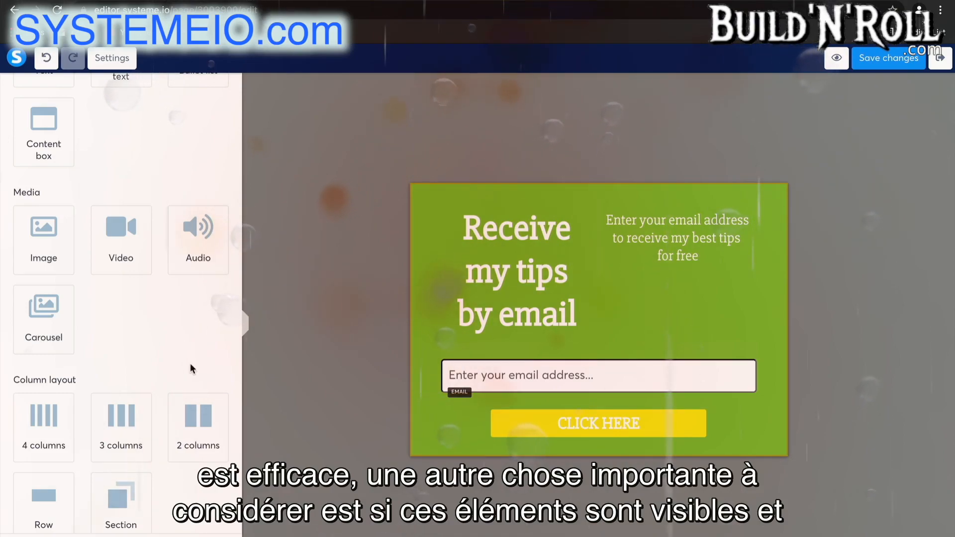
# Check the headline's settings for its visibility on desktop and mobile
pyautogui.scroll(-10, 191, 369)
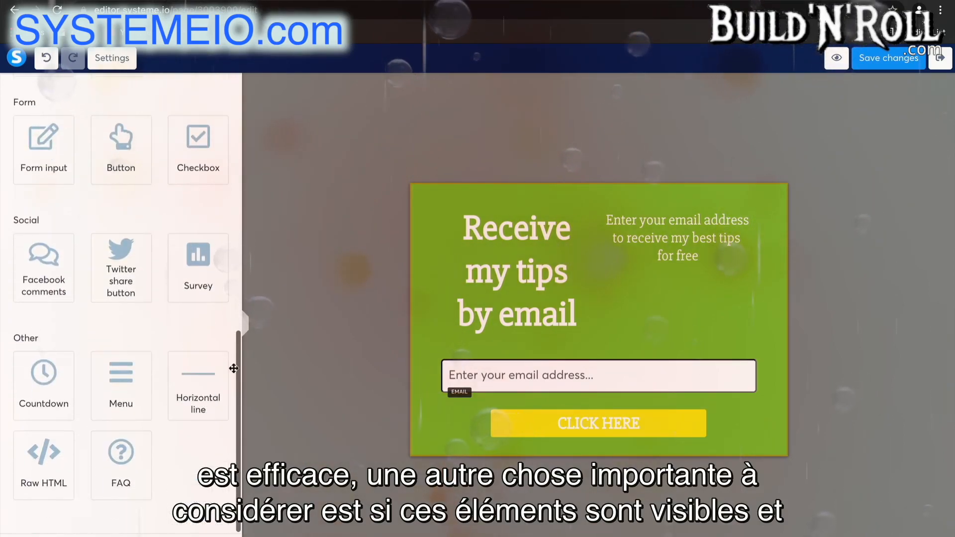
pyautogui.click(464, 229)
pyautogui.scroll(-4, 160, 378)
pyautogui.scroll(-9, 162, 389)
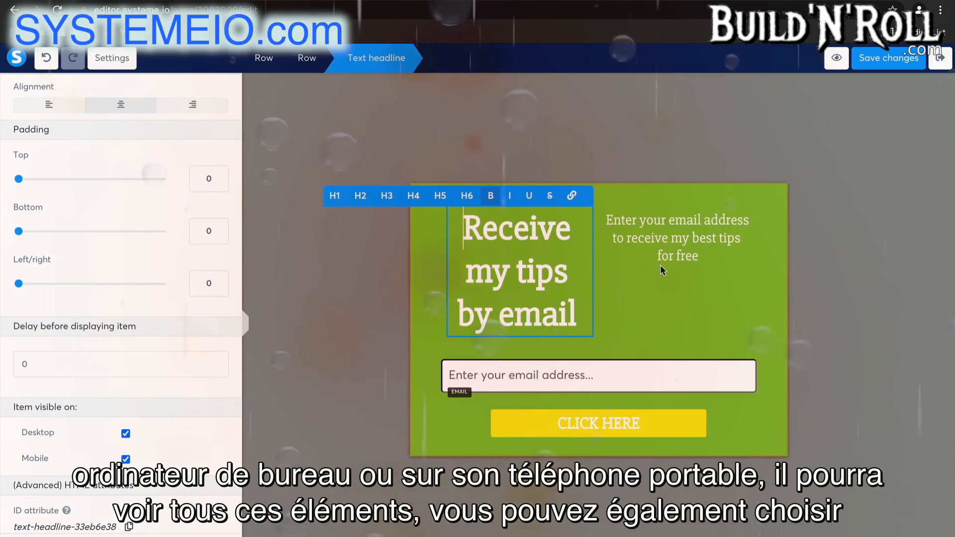
pyautogui.click(665, 295)
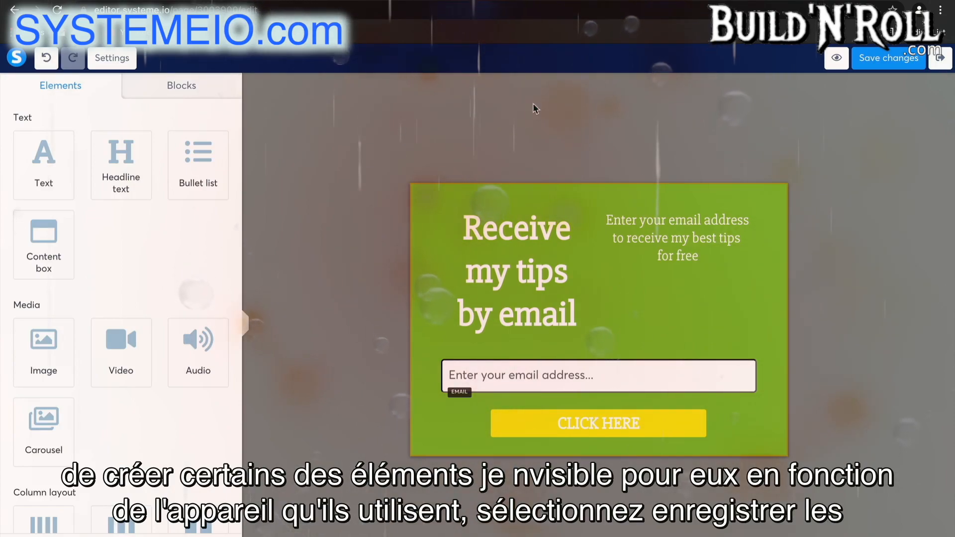
# Save the changes to the opt-in form page and exit the page editor
pyautogui.click(897, 58)
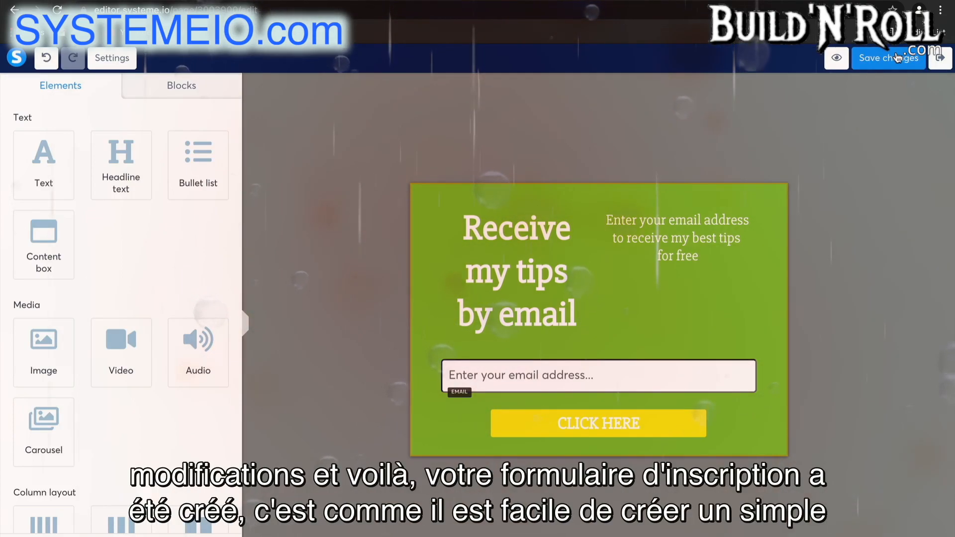
pyautogui.click(940, 58)
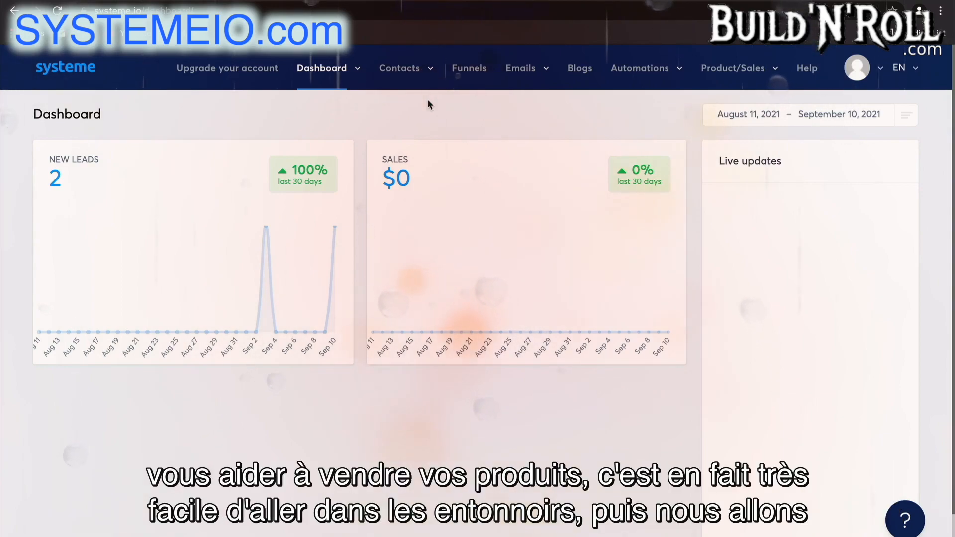
# Create a new funnel named "Sales Funnel" with the Sell goal and U.S. Dollar as its currency
pyautogui.click(467, 66)
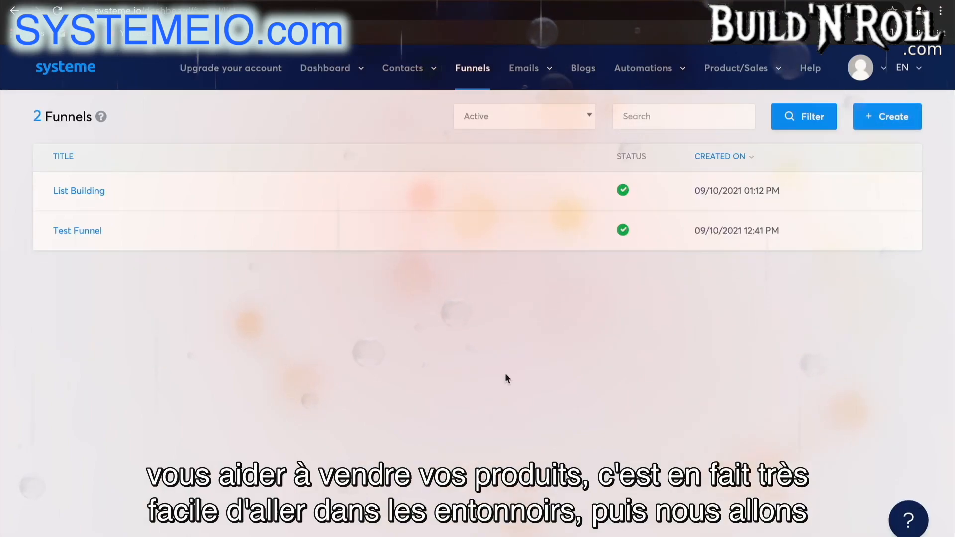
pyautogui.click(890, 117)
pyautogui.click(554, 219)
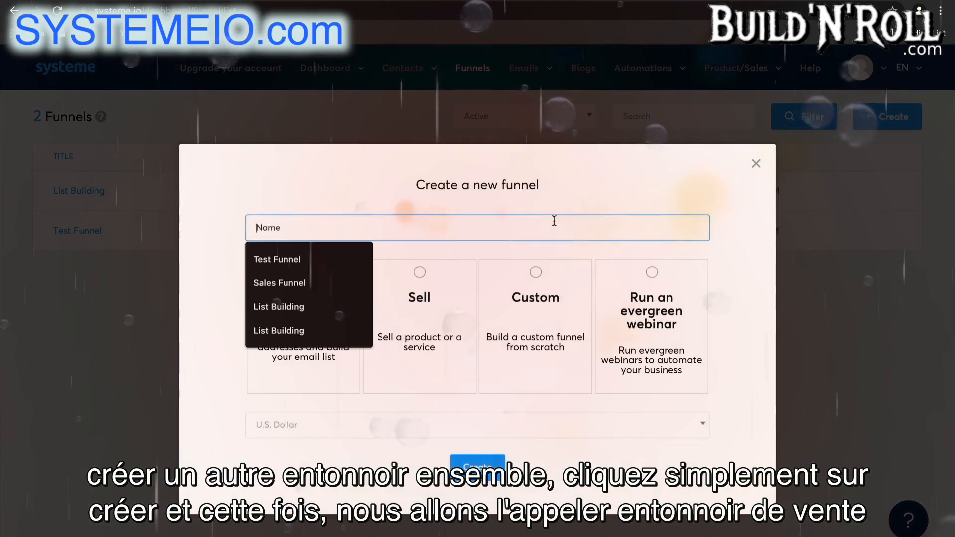
pyautogui.write('s Funnel')
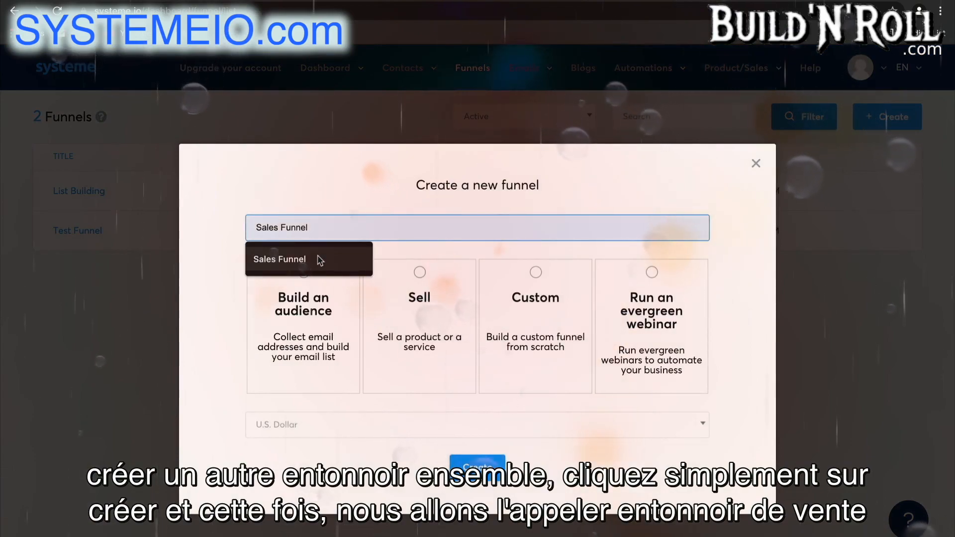
pyautogui.click(319, 259)
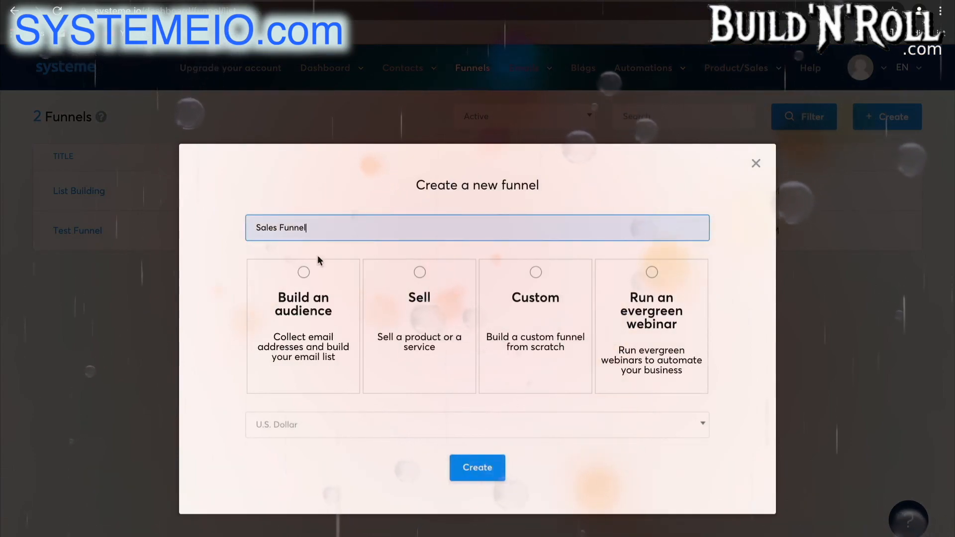
pyautogui.click(426, 323)
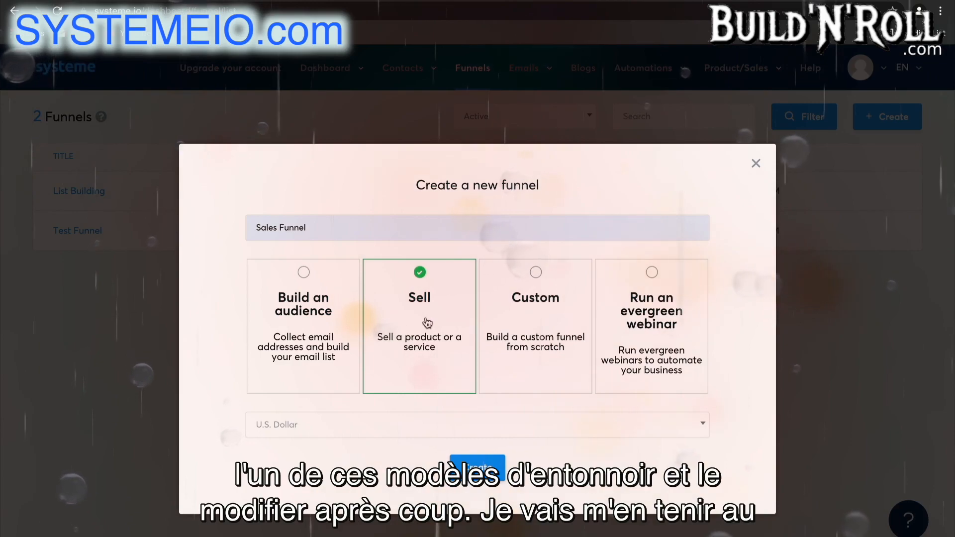
pyautogui.click(437, 425)
pyautogui.click(409, 290)
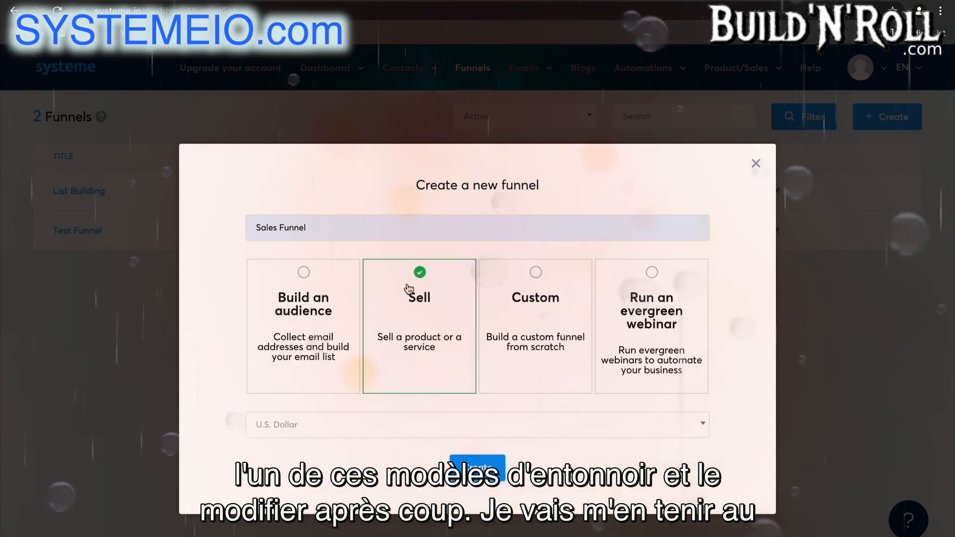
pyautogui.click(478, 468)
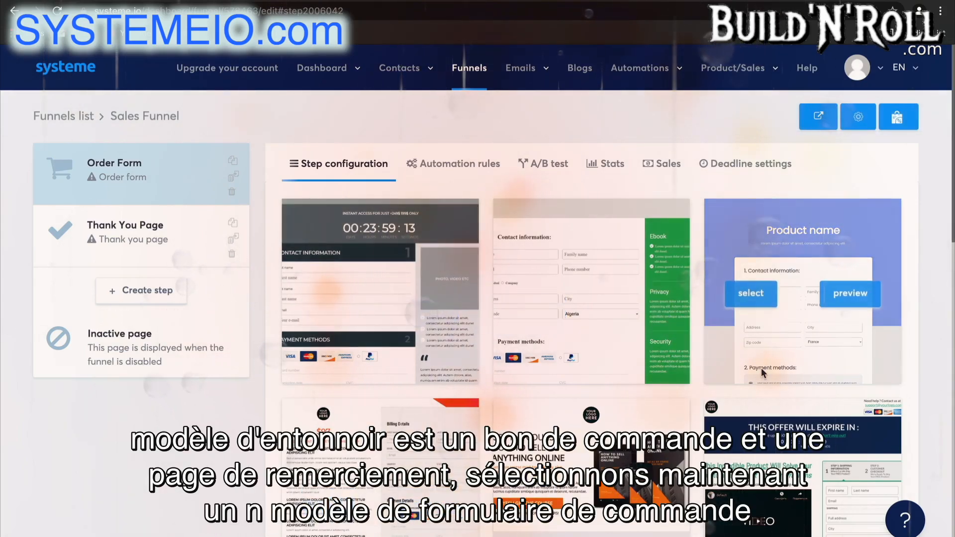
# Apply the white "You are about to receive.." template to the Order Form step
pyautogui.scroll(-1, 761, 368)
pyautogui.scroll(-10, 762, 371)
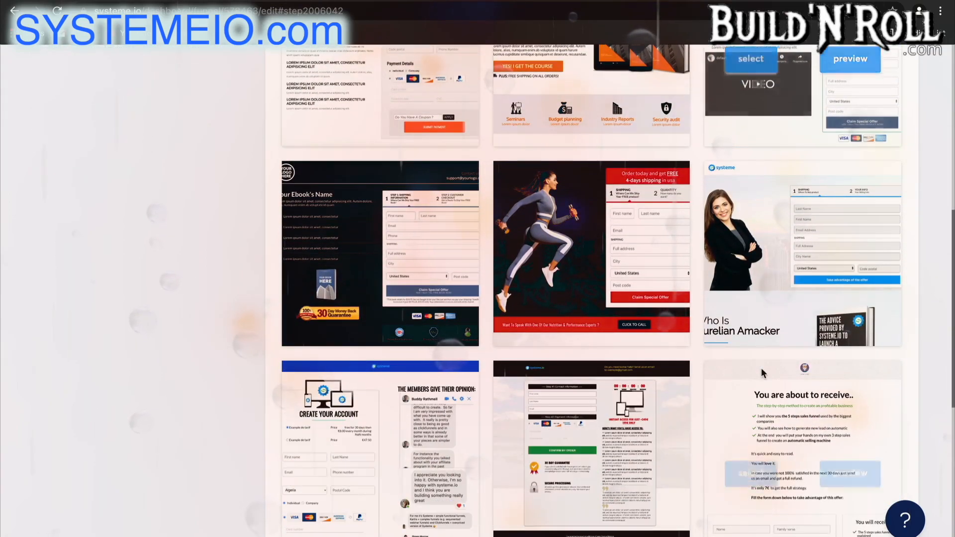
pyautogui.scroll(-1, 760, 367)
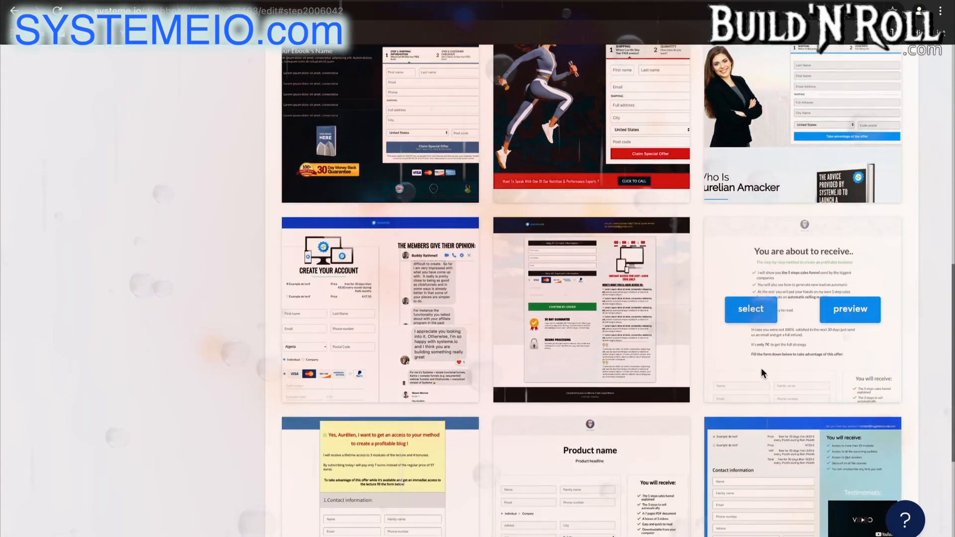
pyautogui.click(747, 312)
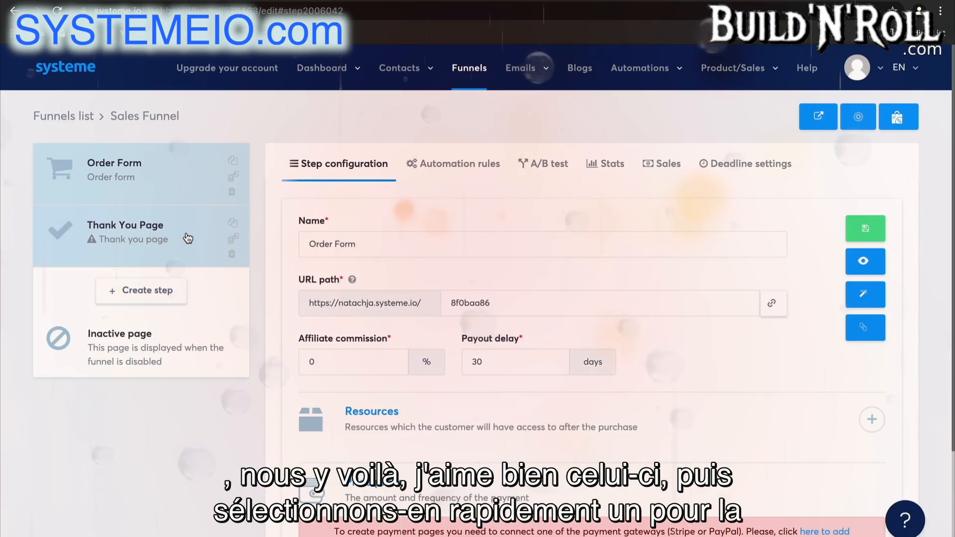
# Apply the blue "Thank you for your order!" template with the purchase recap to the Thank You Page step
pyautogui.click(225, 252)
pyautogui.scroll(-1, 357, 410)
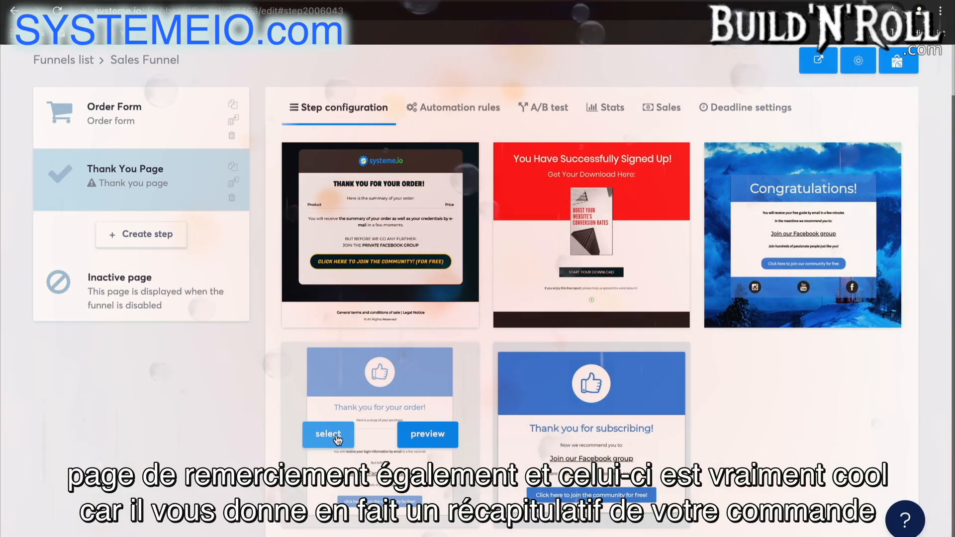
pyautogui.click(337, 439)
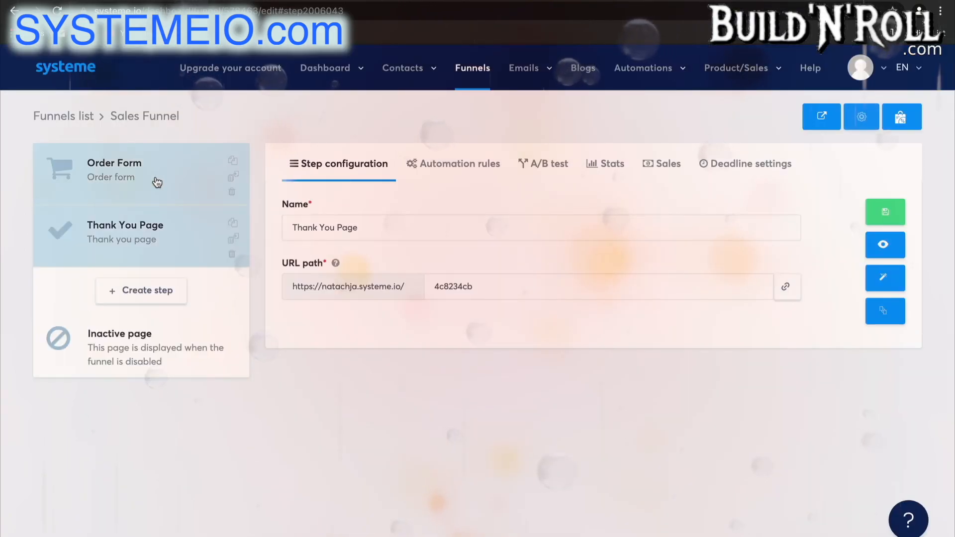
# Review the Order Form step's configuration, including its resources, price plans and payment gateway requirement
pyautogui.click(158, 185)
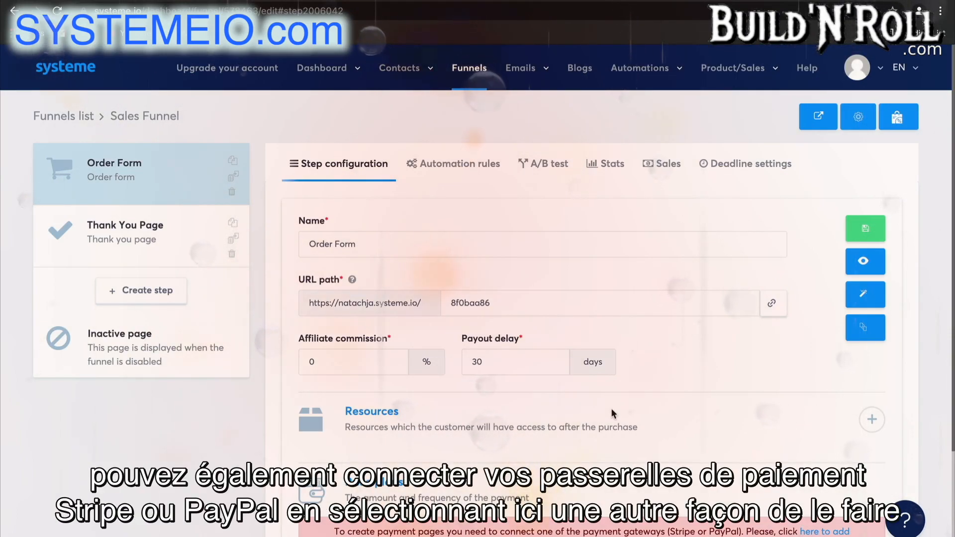
pyautogui.scroll(-2, 650, 443)
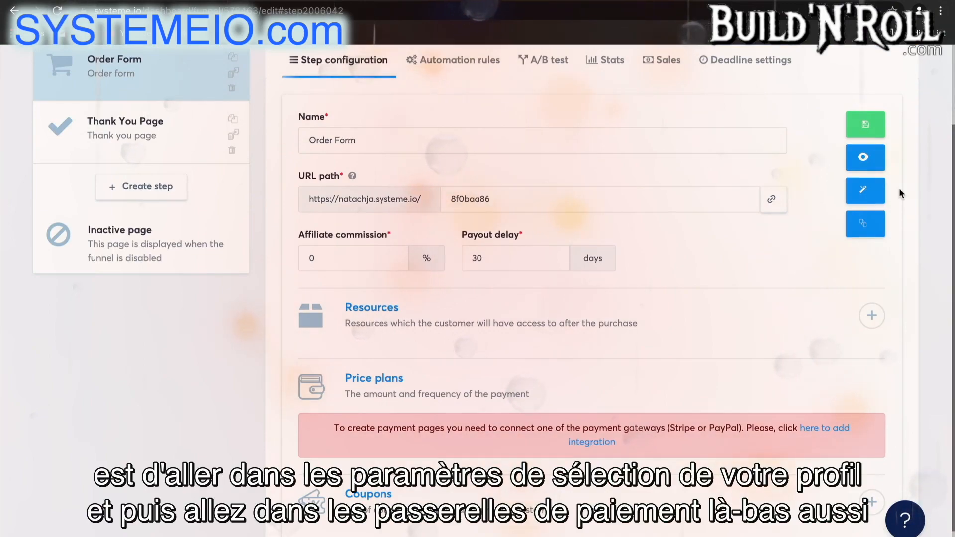
pyautogui.scroll(2, 899, 188)
pyautogui.click(878, 71)
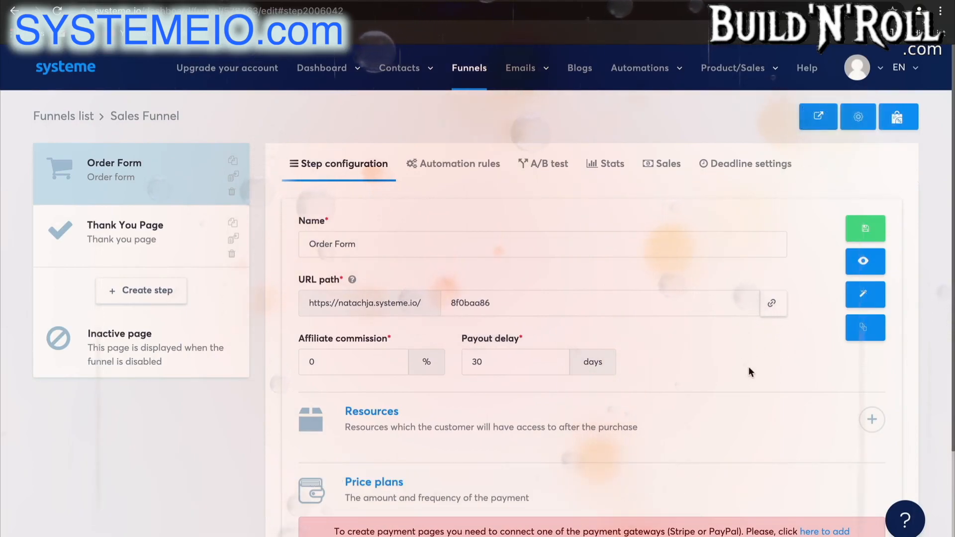
pyautogui.scroll(-3, 748, 367)
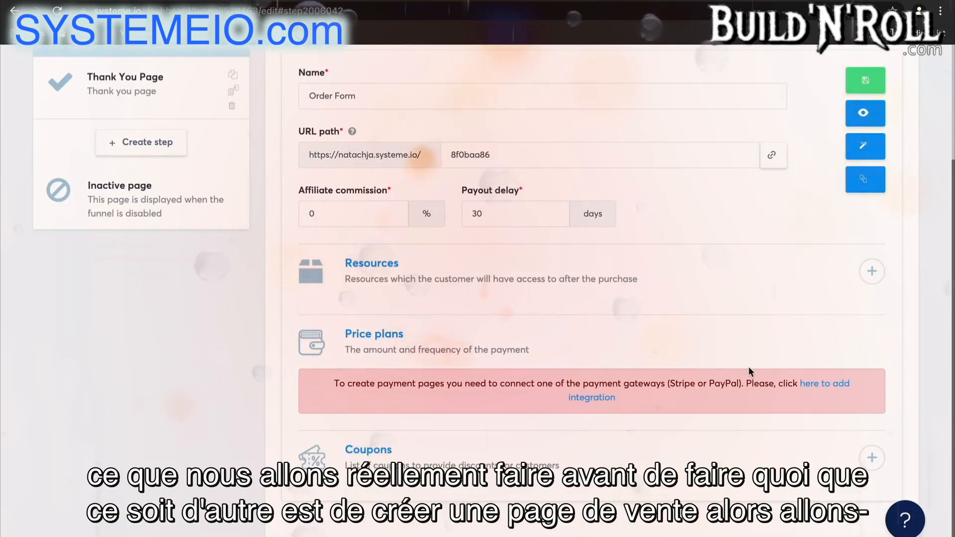
pyautogui.scroll(3, 749, 368)
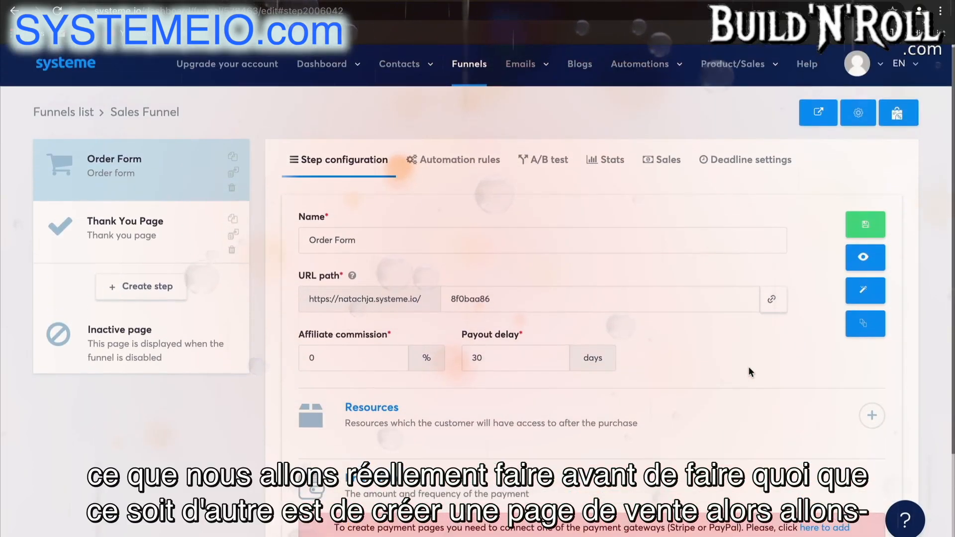
# Create a funnel step named "Sales Page" with the Sales page type and move it to the start of the funnel
pyautogui.click(159, 294)
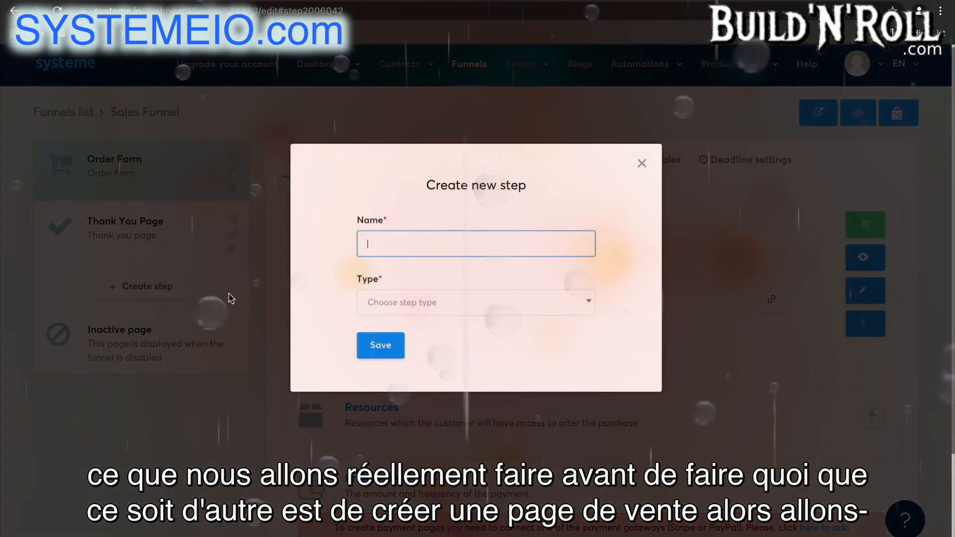
pyautogui.write('Sales Page')
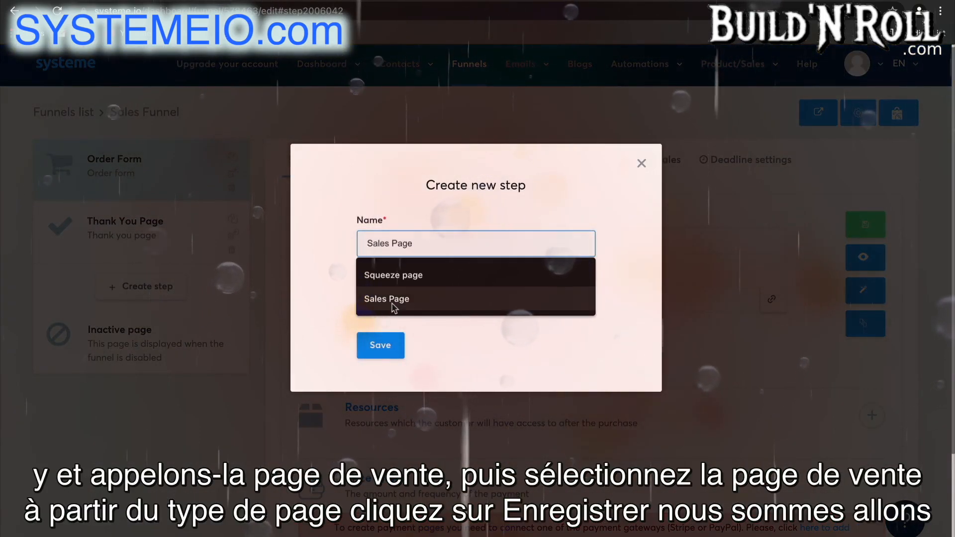
pyautogui.click(386, 298)
pyautogui.click(395, 303)
pyautogui.scroll(-3, 423, 403)
pyautogui.click(430, 380)
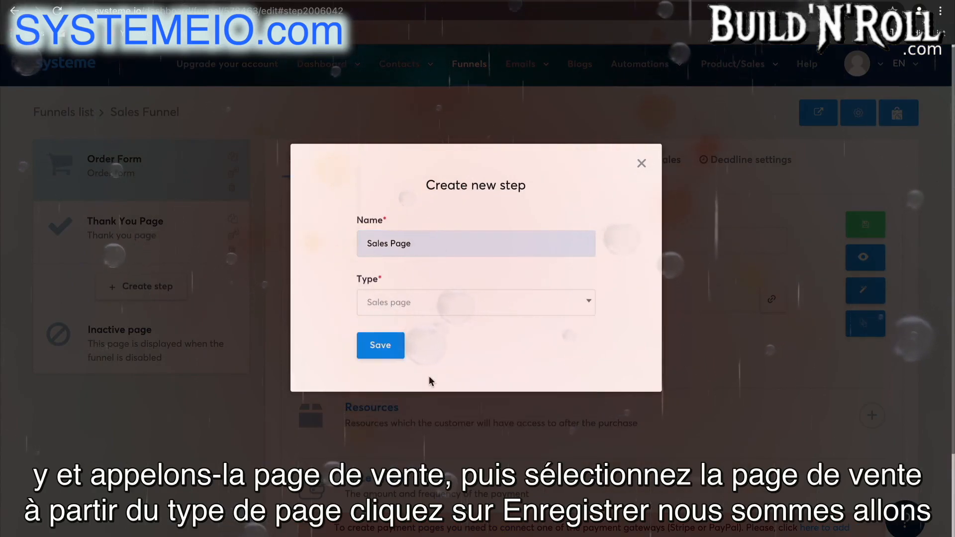
pyautogui.click(381, 346)
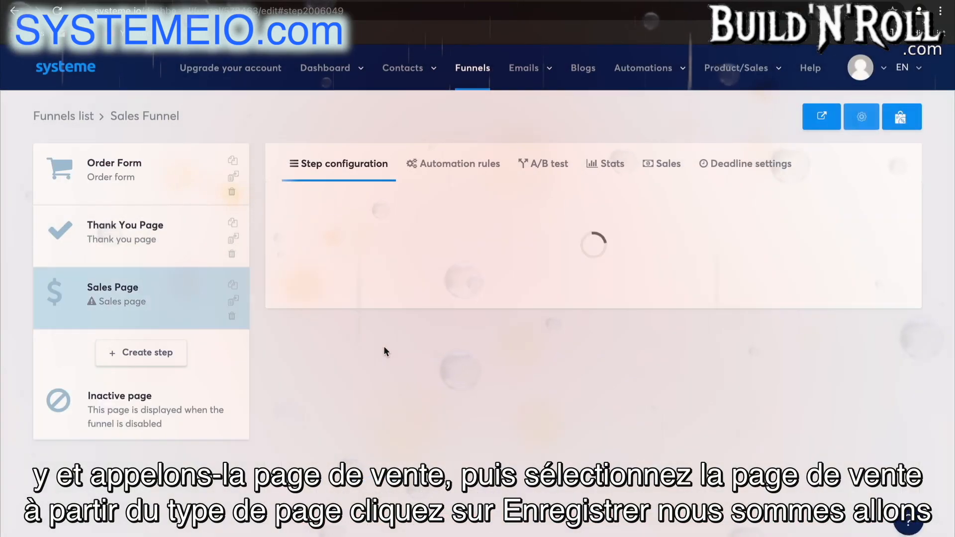
pyautogui.moveTo(201, 329); pyautogui.dragTo(185, 194)
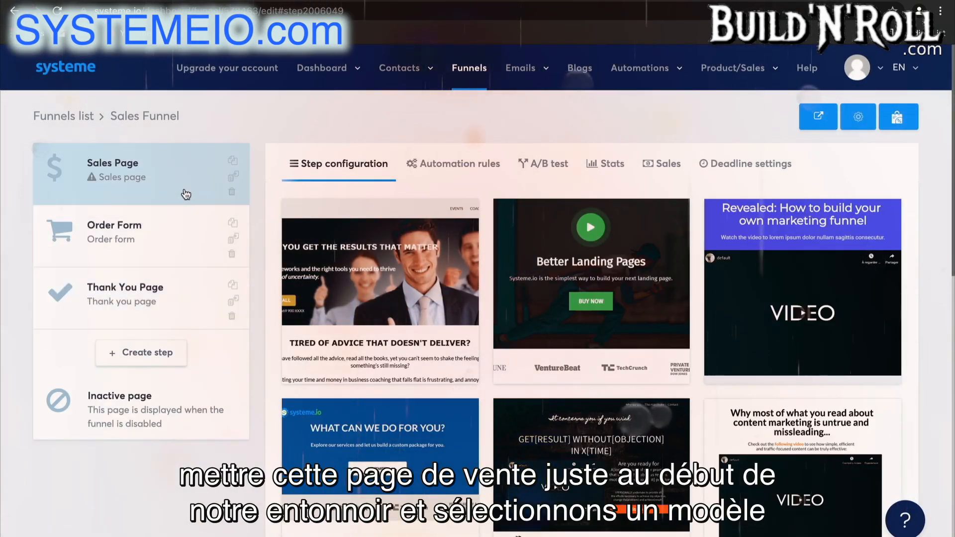
# Apply the "Headline (sub headline)" template with the purple statistics chart to the Sales Page step
pyautogui.scroll(-6, 642, 298)
pyautogui.scroll(-3, 641, 308)
pyautogui.scroll(-4, 641, 309)
pyautogui.scroll(4, 641, 309)
pyautogui.scroll(-3, 641, 308)
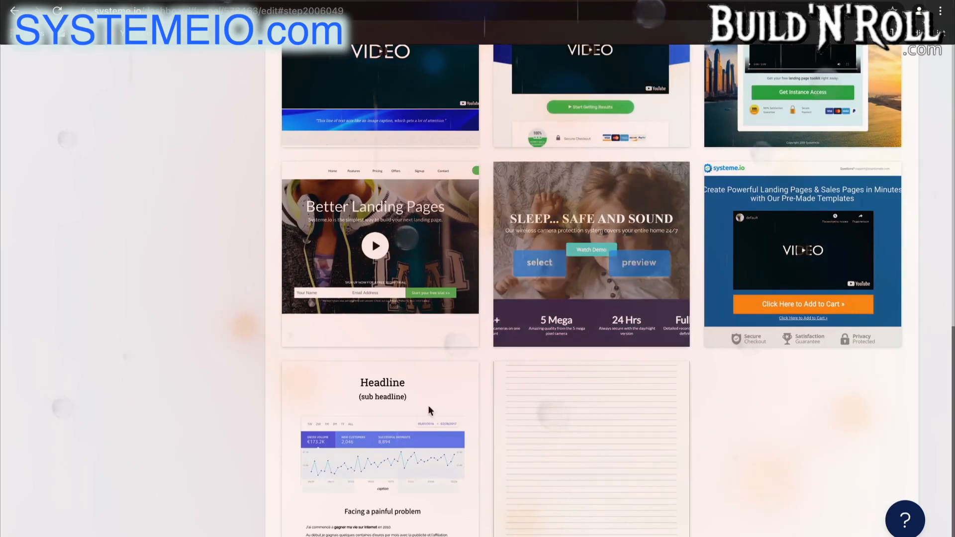
pyautogui.moveTo(387, 440)
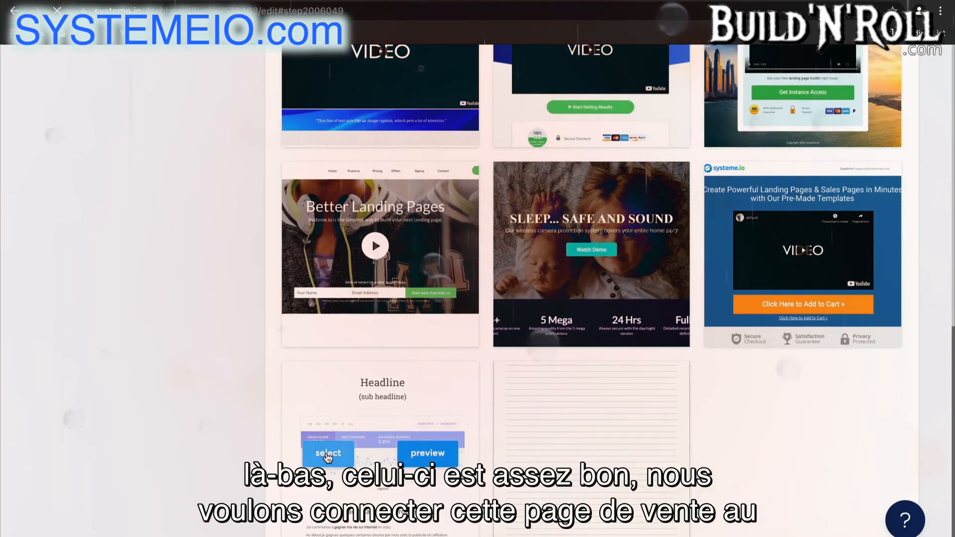
pyautogui.click(328, 453)
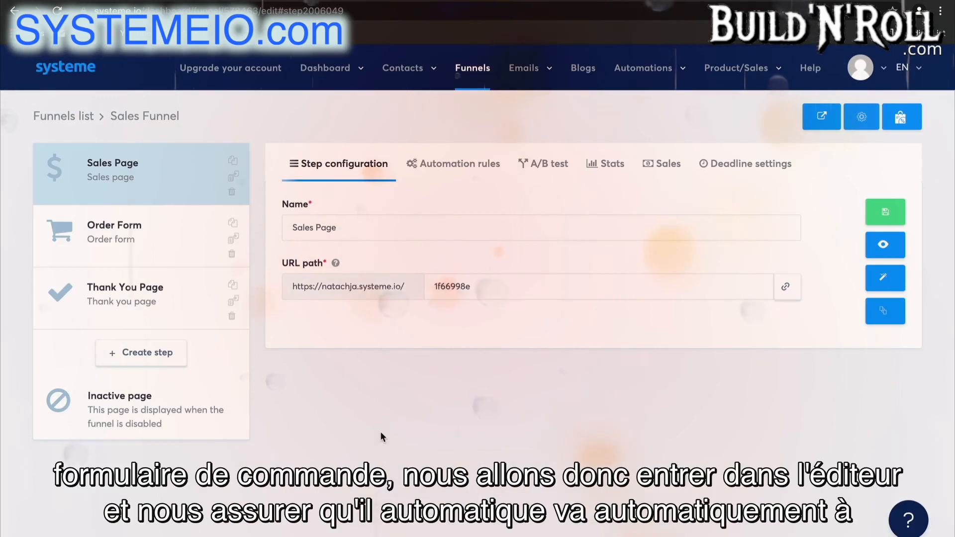
# Open the Sales Page for editing and set the 497 dollars button above "How to accomplish this?" to Next step URL
pyautogui.click(886, 280)
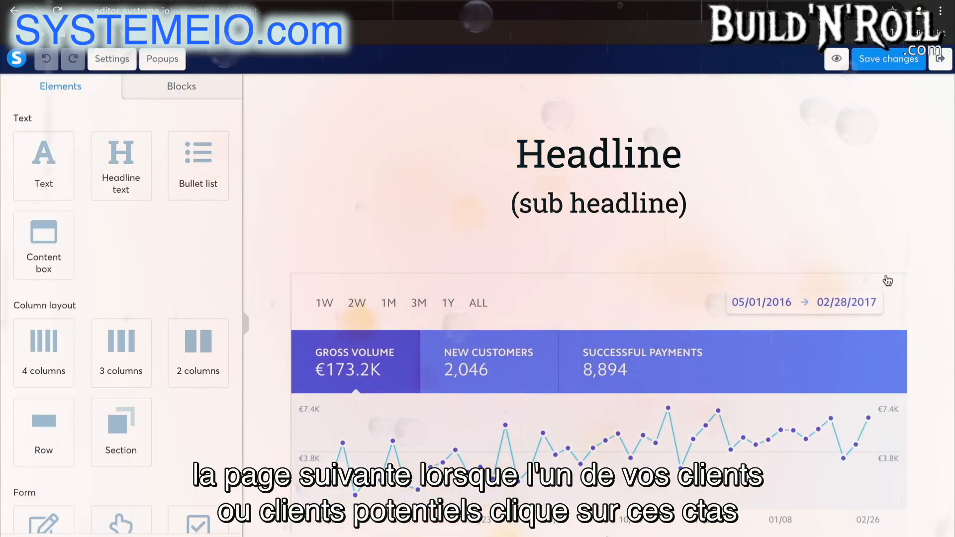
pyautogui.scroll(-15, 887, 281)
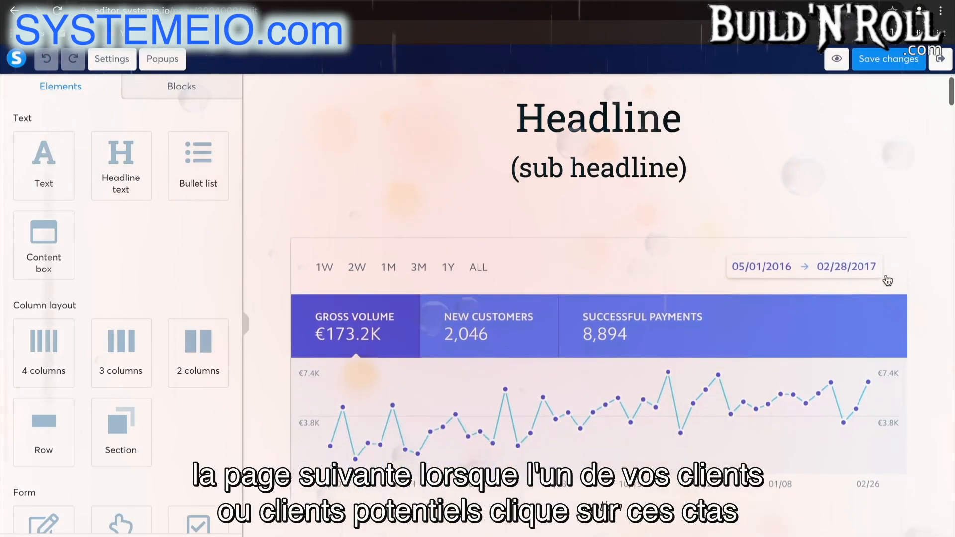
pyautogui.scroll(-20, 887, 281)
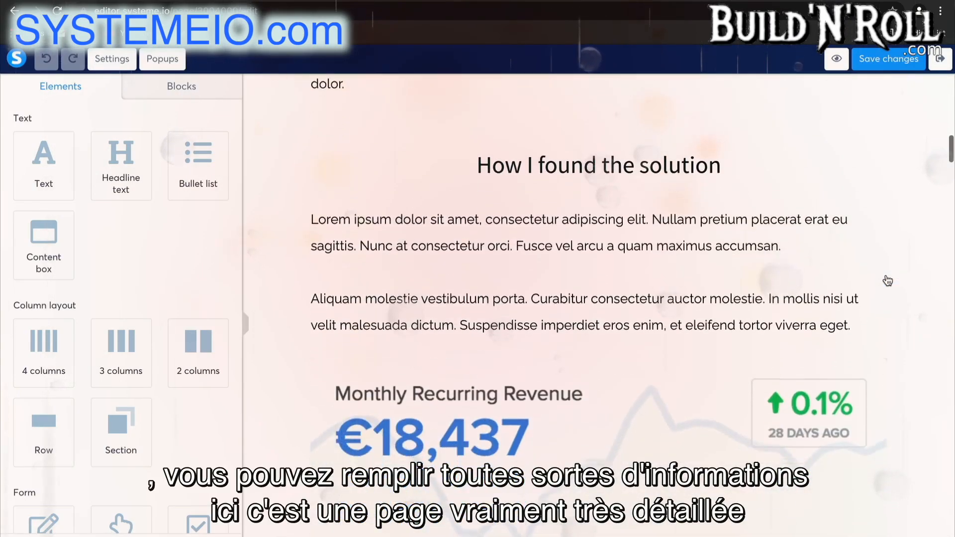
pyautogui.scroll(-20, 887, 281)
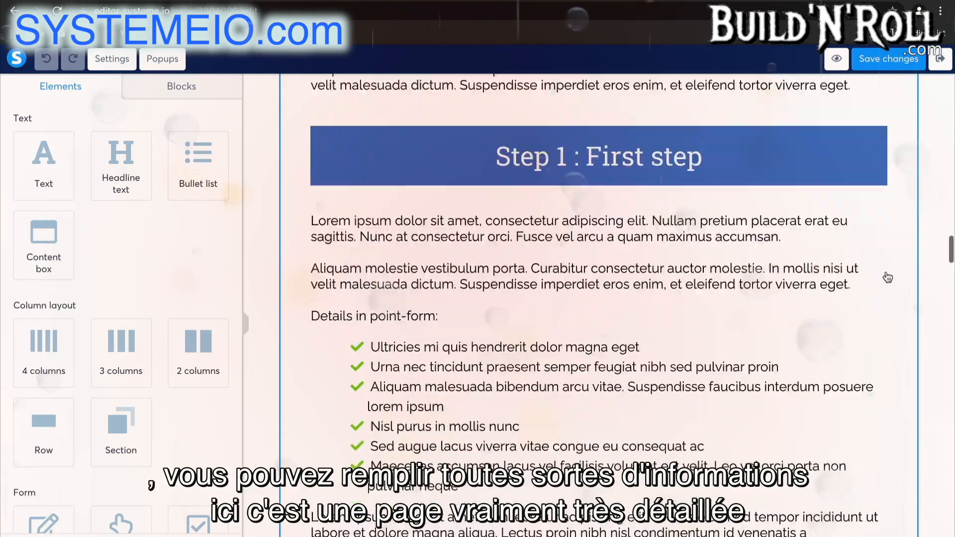
pyautogui.scroll(-20, 887, 277)
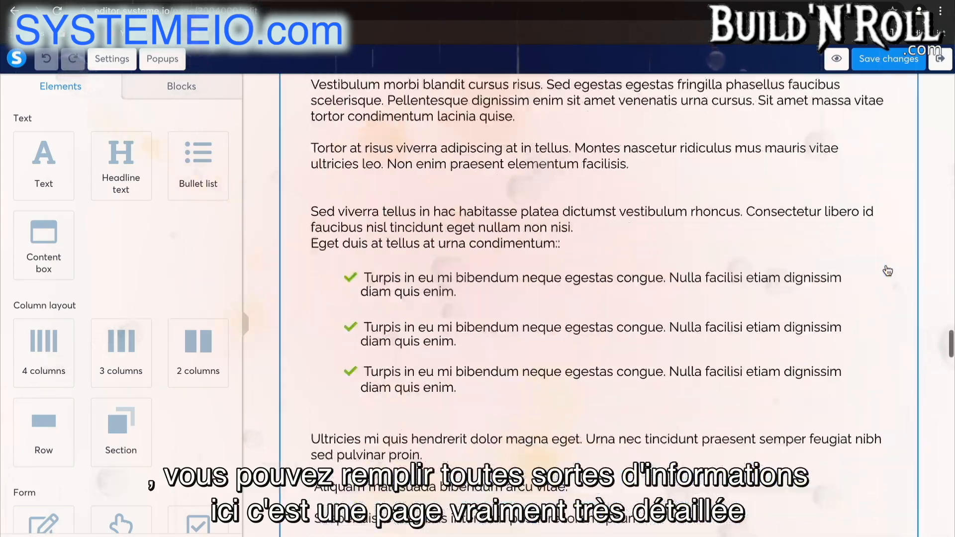
pyautogui.scroll(-20, 888, 271)
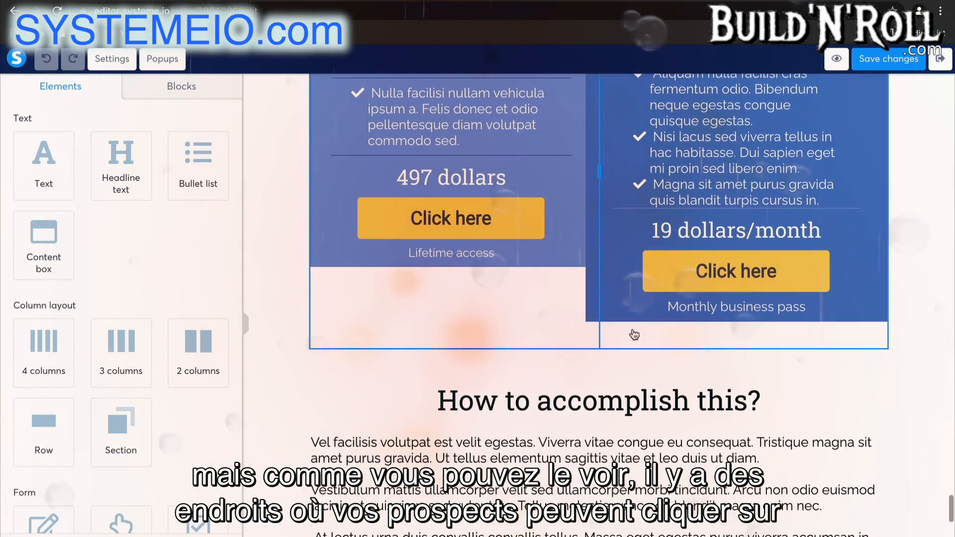
pyautogui.click(480, 224)
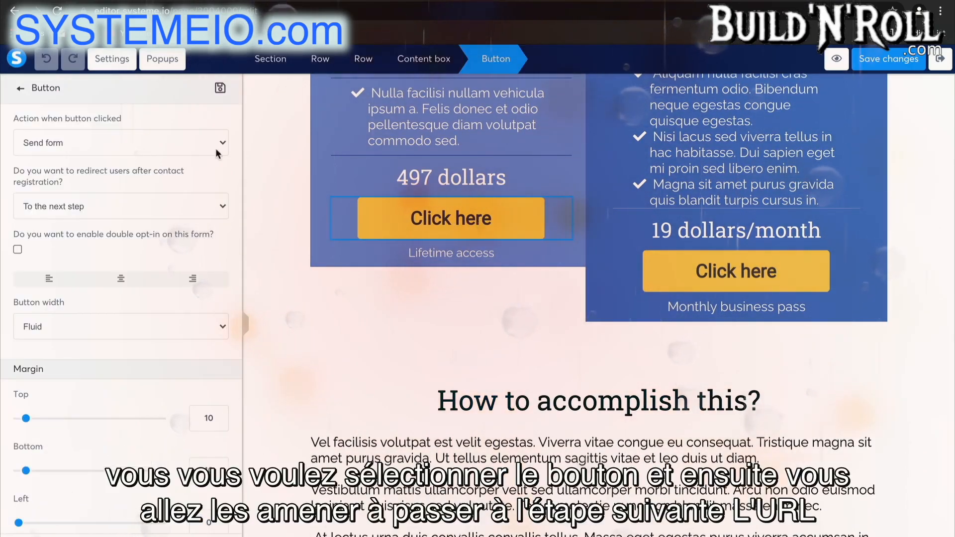
pyautogui.click(138, 145)
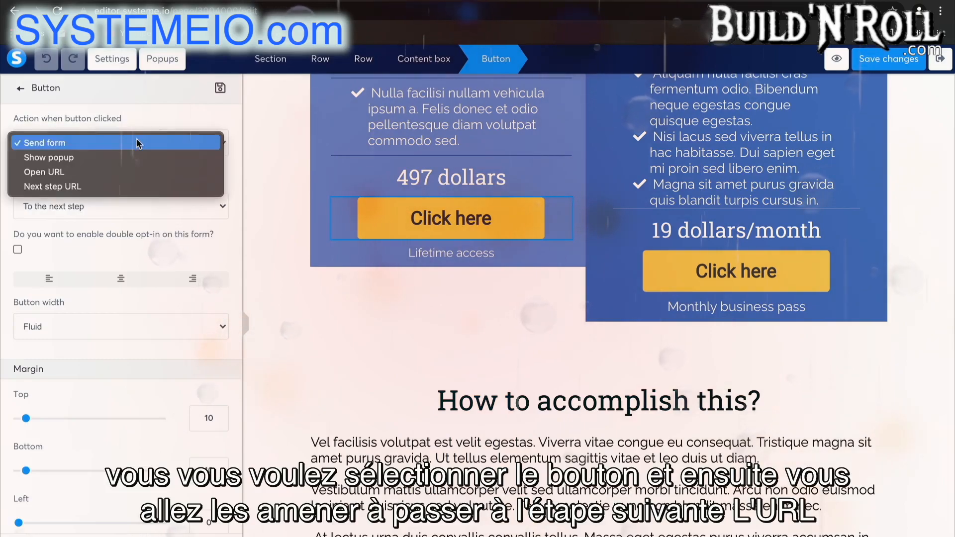
pyautogui.click(94, 187)
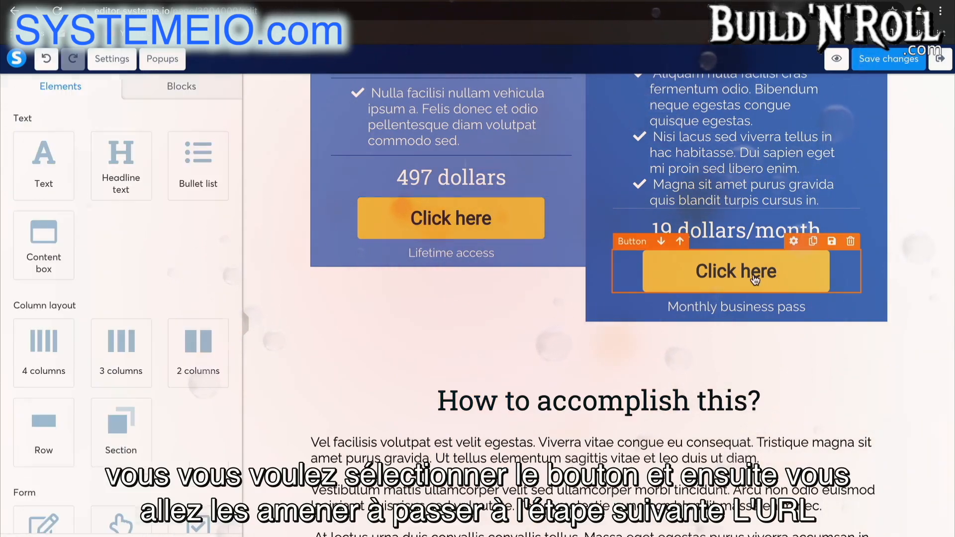
# Set the click action of the 19 dollars/month button above "How to accomplish this?" to Next step URL
pyautogui.click(659, 271)
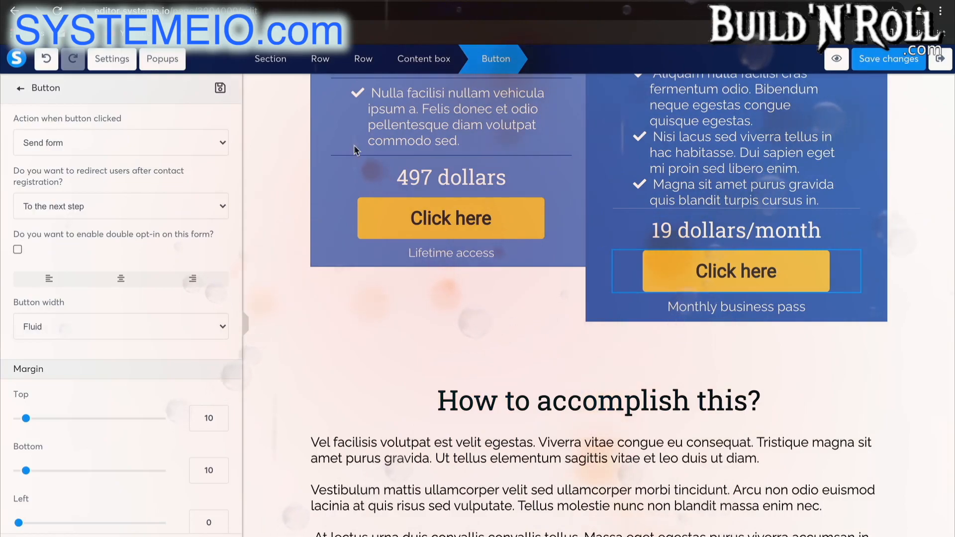
pyautogui.click(149, 143)
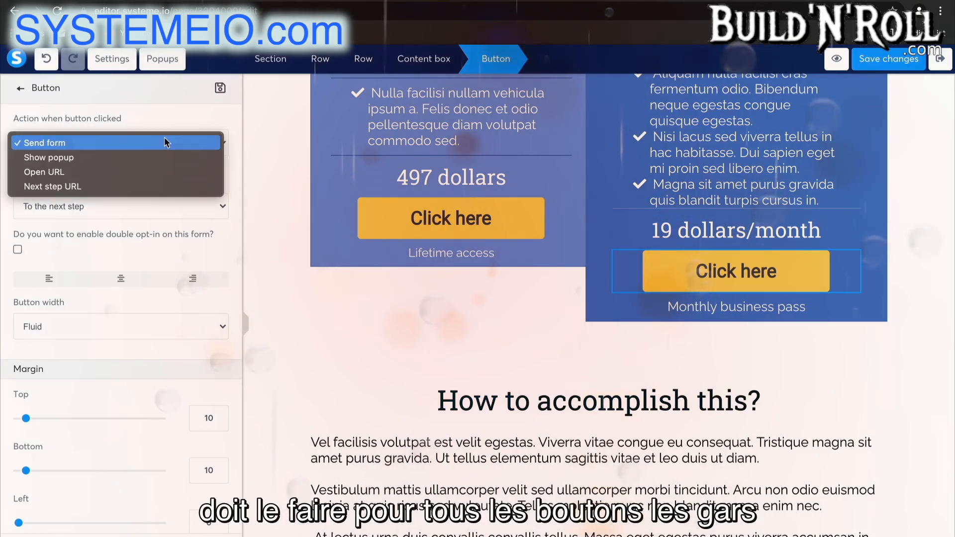
pyautogui.click(147, 186)
pyautogui.click(376, 379)
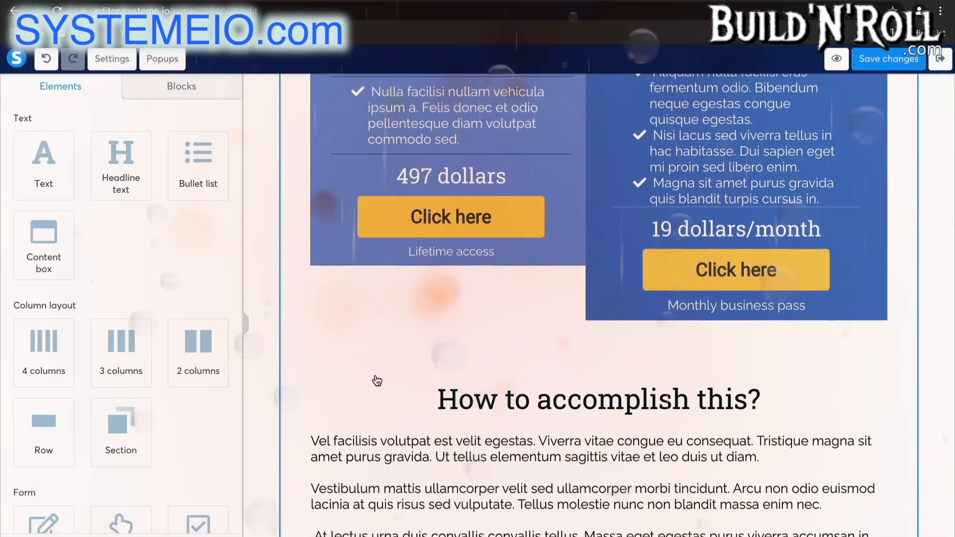
# Set both buttons in the earlier Lifetime Access and Business Pass pricing boxes to the Next step URL action
pyautogui.scroll(2, 376, 380)
pyautogui.click(428, 288)
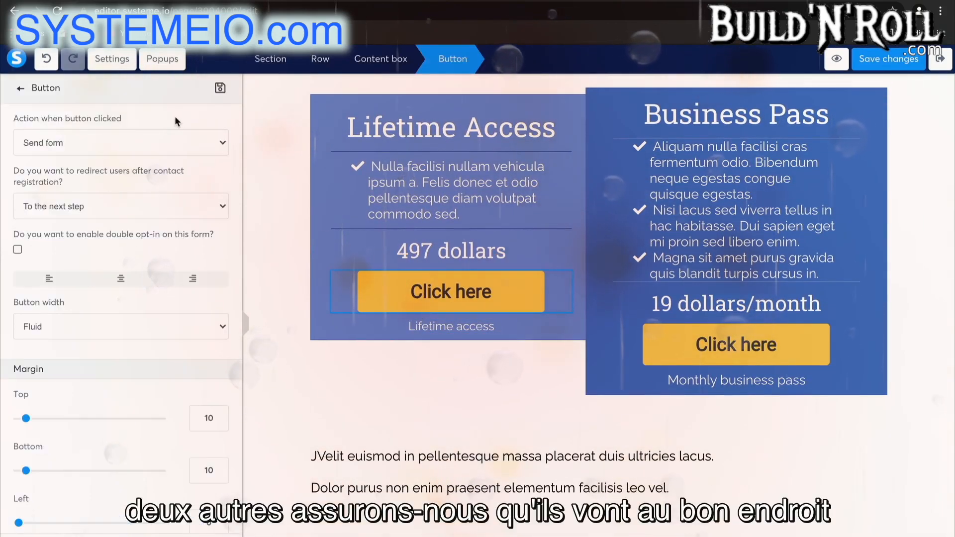
pyautogui.click(169, 143)
pyautogui.click(148, 188)
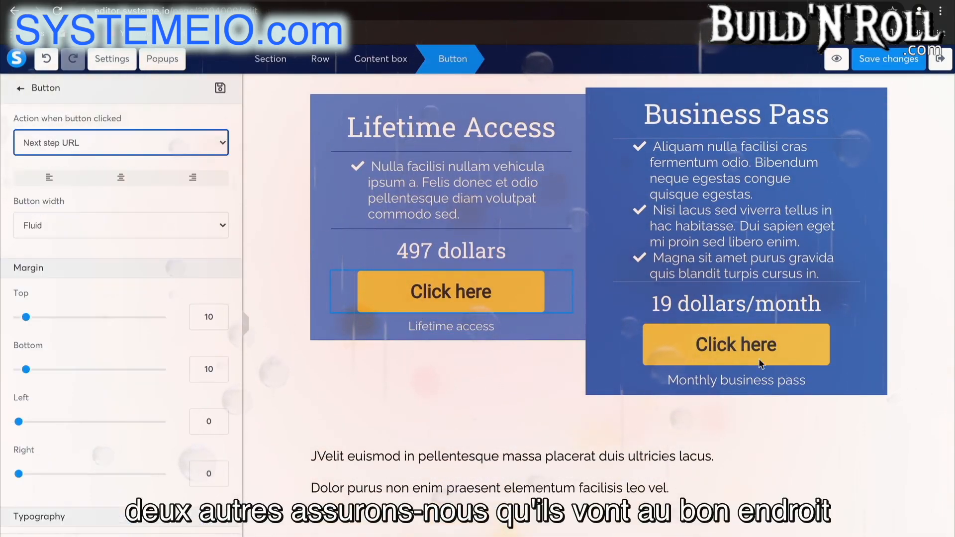
pyautogui.click(737, 351)
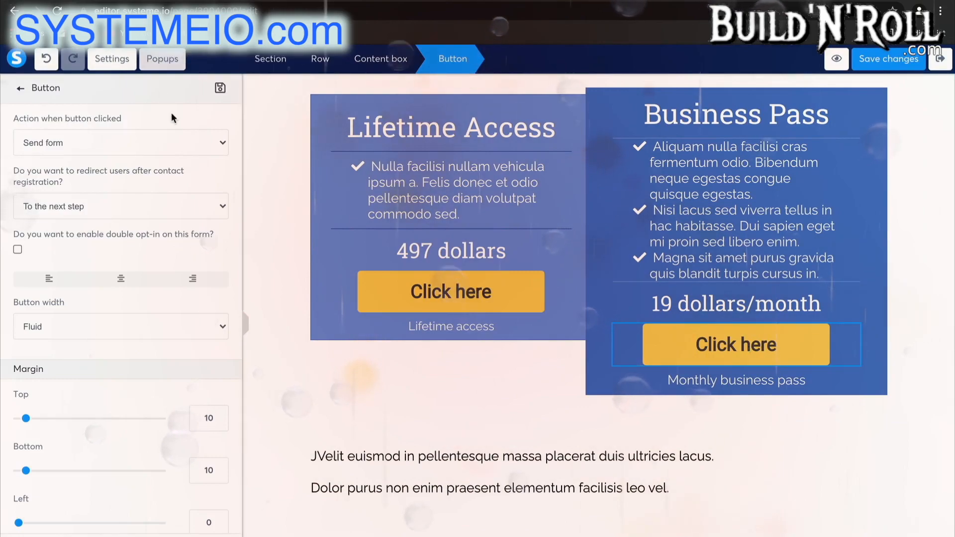
pyautogui.click(169, 143)
pyautogui.click(139, 183)
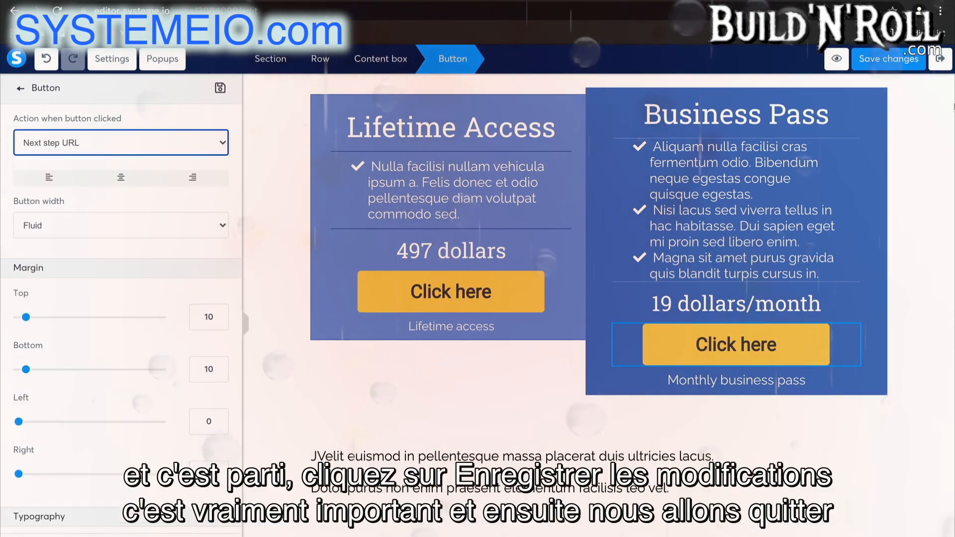
# Save the changes to the Sales Page and exit the page editor
pyautogui.click(888, 62)
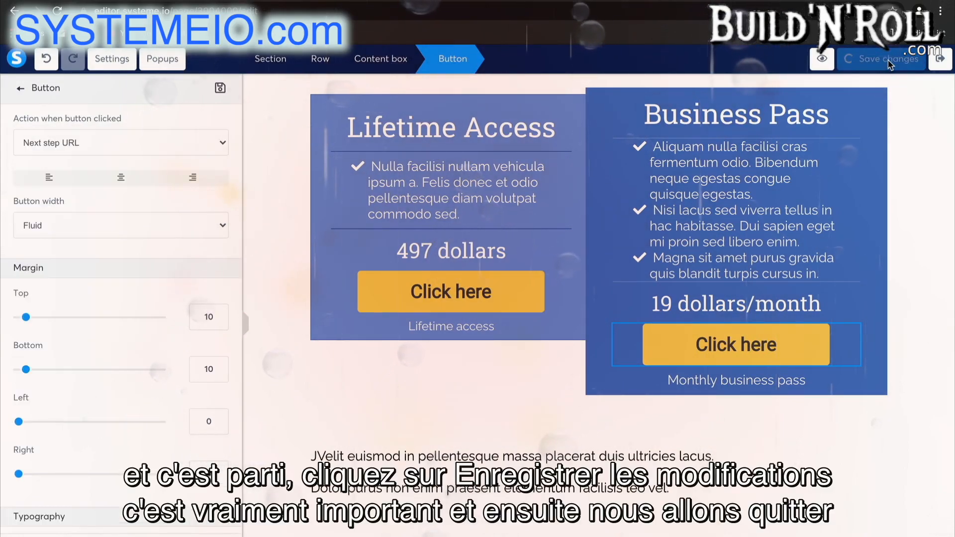
pyautogui.click(946, 71)
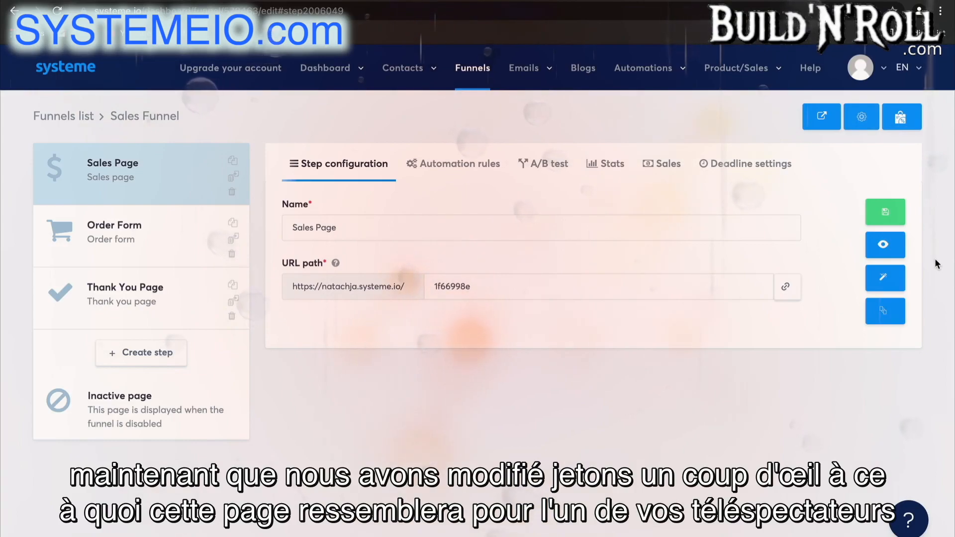
# Preview the Sales Page as a visitor and look through its content from the headline down
pyautogui.click(885, 244)
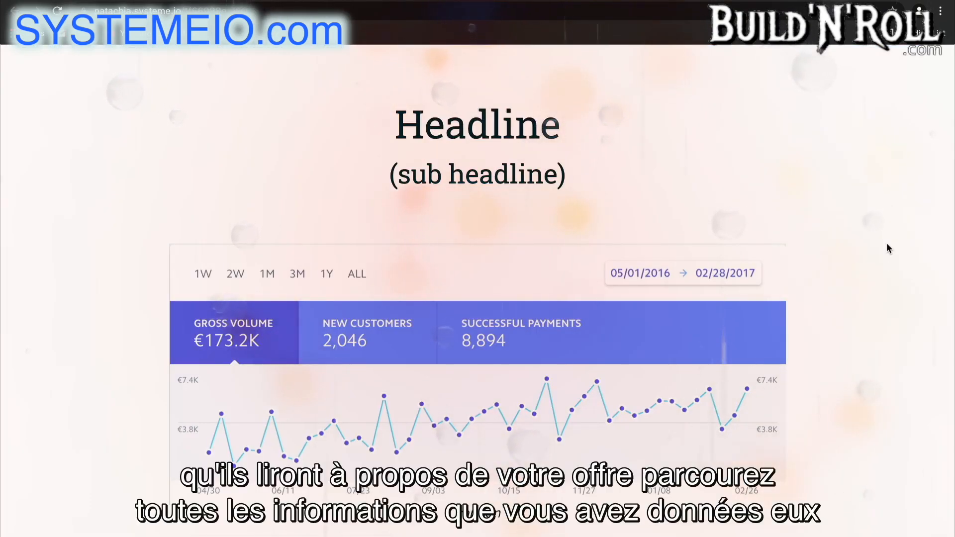
pyautogui.scroll(-3, 889, 249)
pyautogui.scroll(-20, 886, 243)
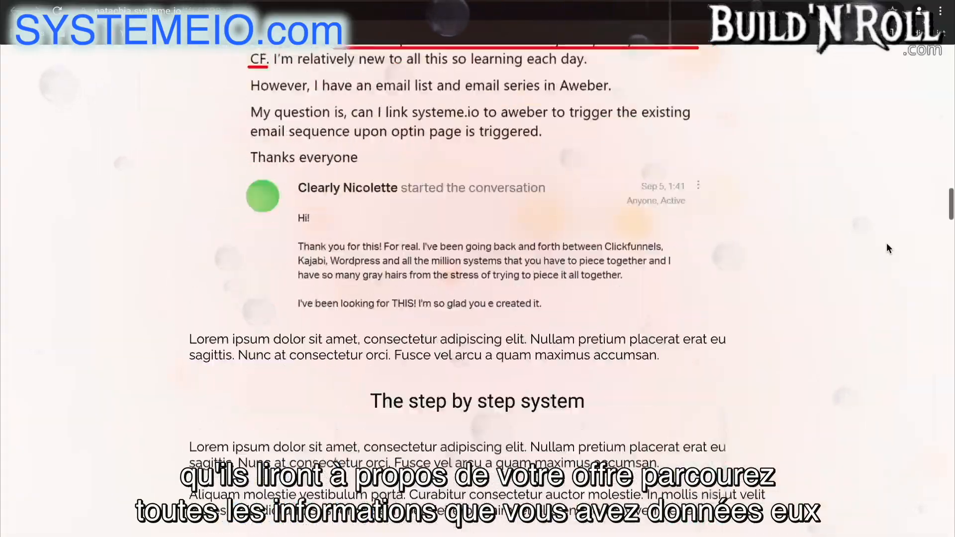
pyautogui.scroll(-20, 886, 245)
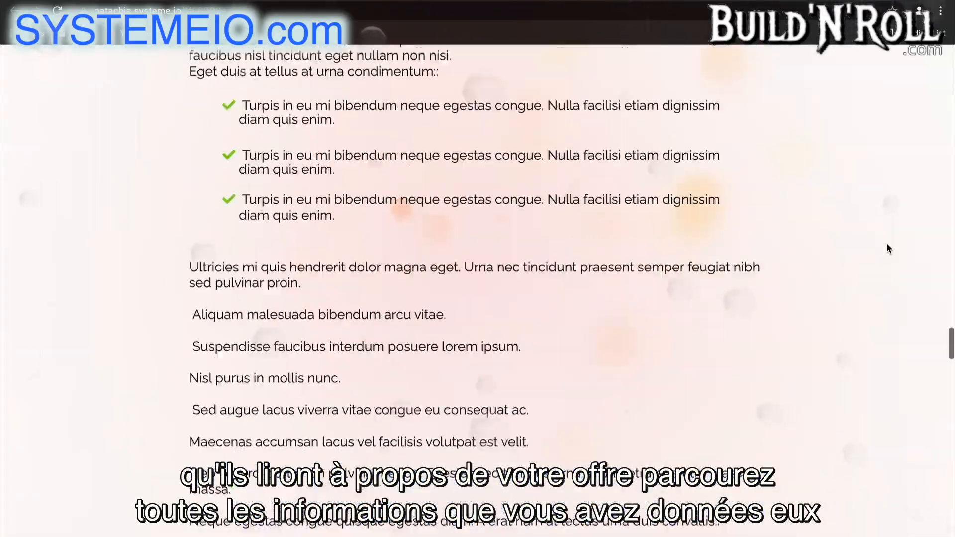
pyautogui.scroll(-20, 888, 248)
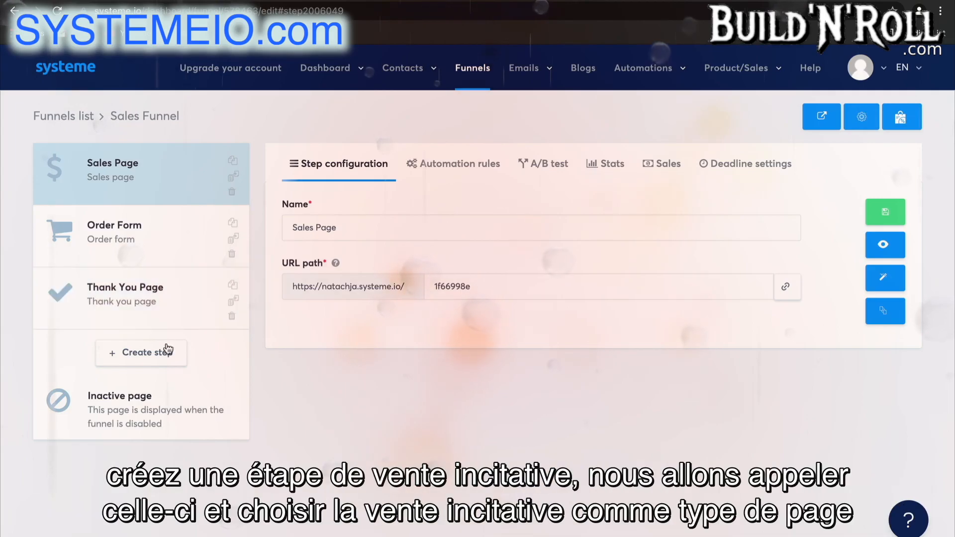
# Create a new funnel step named "Upsell 1" with the step type Upsell
pyautogui.click(168, 352)
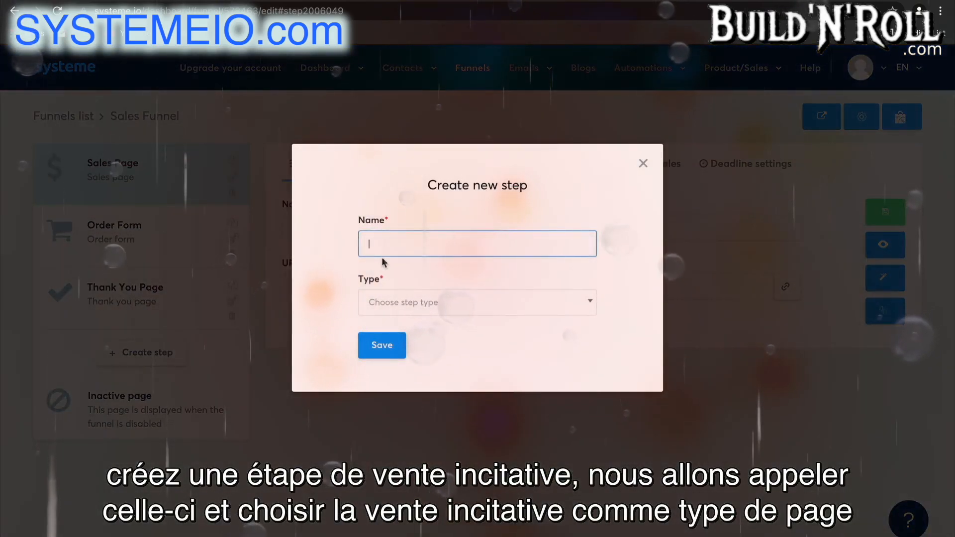
pyautogui.write('Up')
pyautogui.click(438, 274)
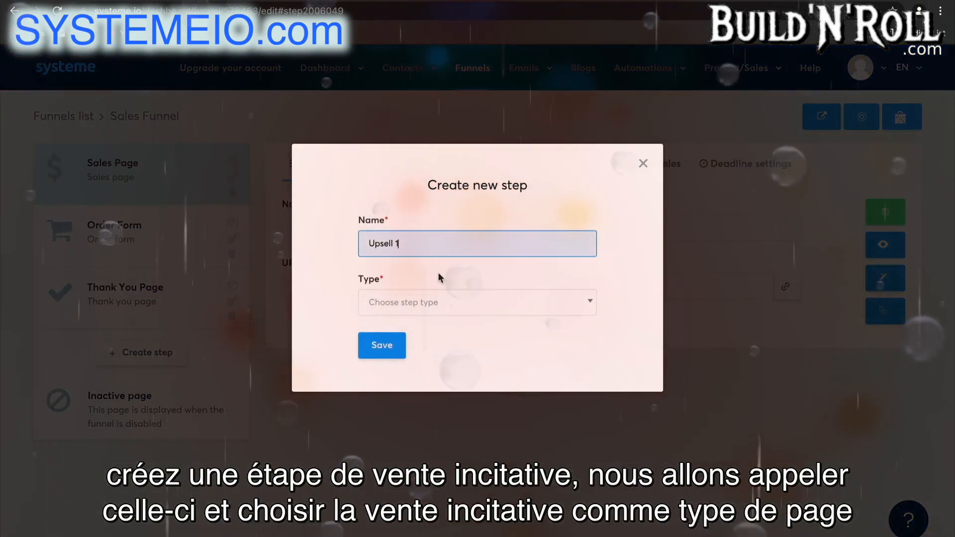
pyautogui.click(449, 305)
pyautogui.scroll(-5, 447, 447)
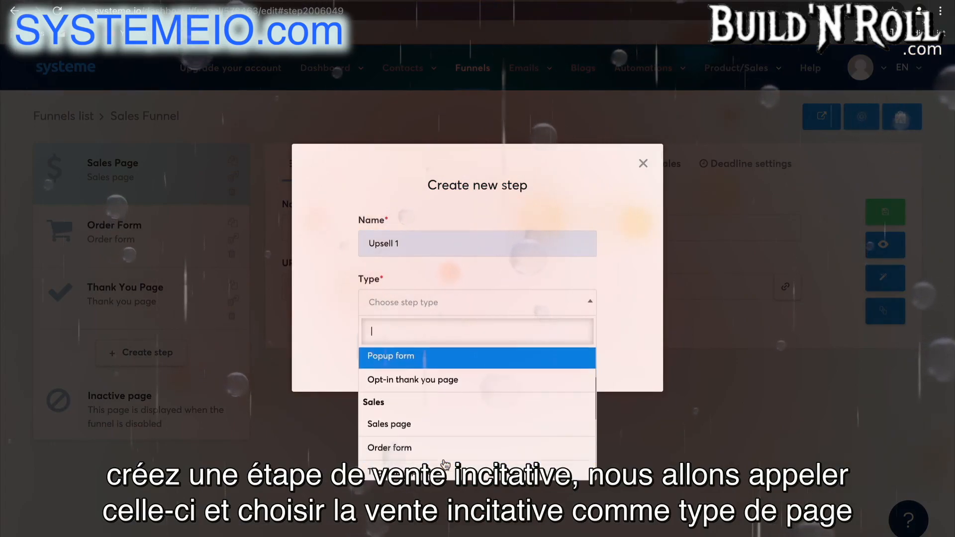
pyautogui.click(445, 460)
pyautogui.click(382, 347)
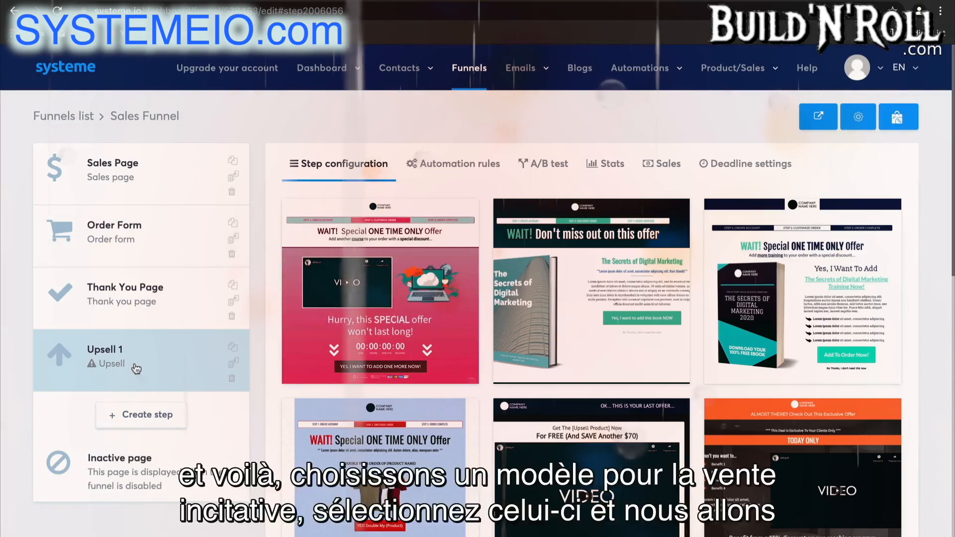
# Apply the "Customize your order" video template to Upsell 1 and move the step above the Thank You Page
pyautogui.scroll(-10, 601, 407)
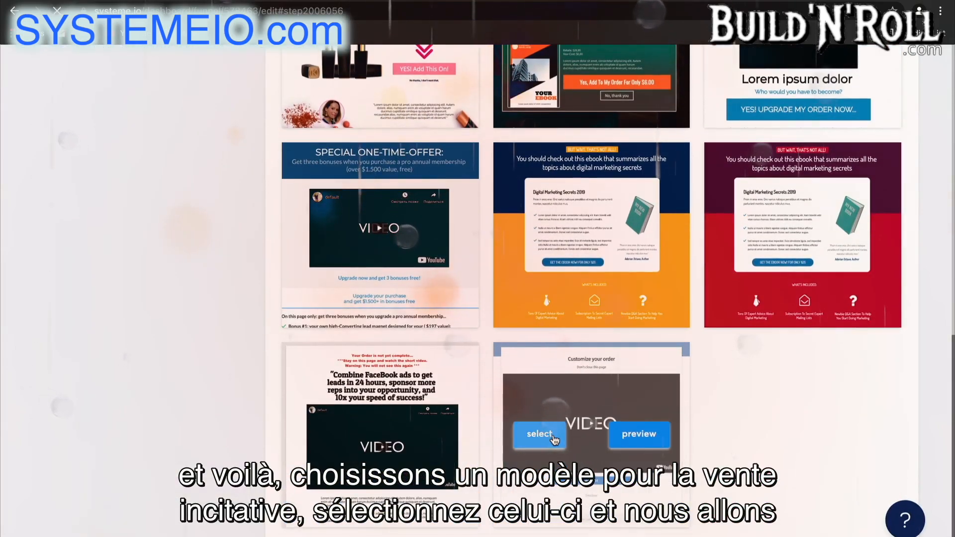
pyautogui.click(554, 440)
pyautogui.moveTo(146, 361); pyautogui.dragTo(141, 282)
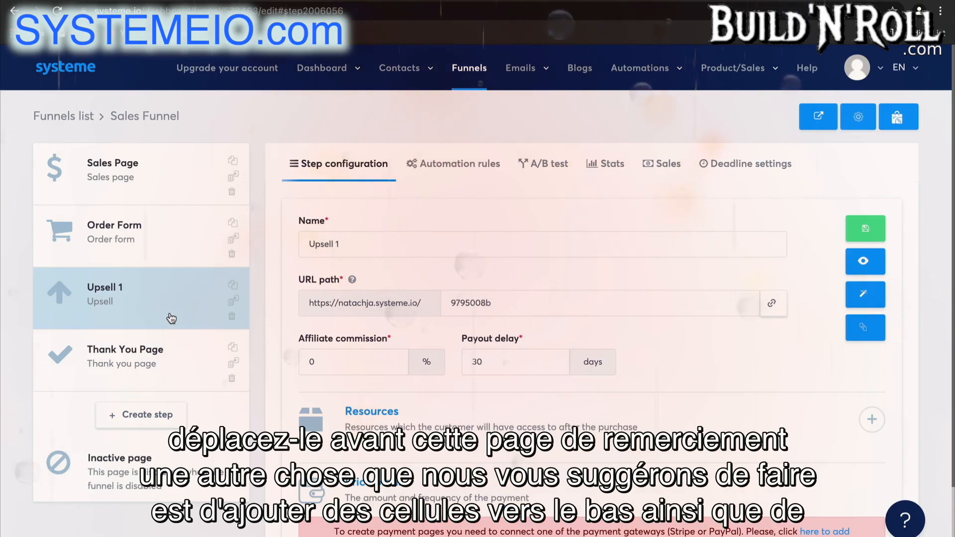
# Create another funnel step named "Downsell" with the step type Downsell
pyautogui.click(172, 409)
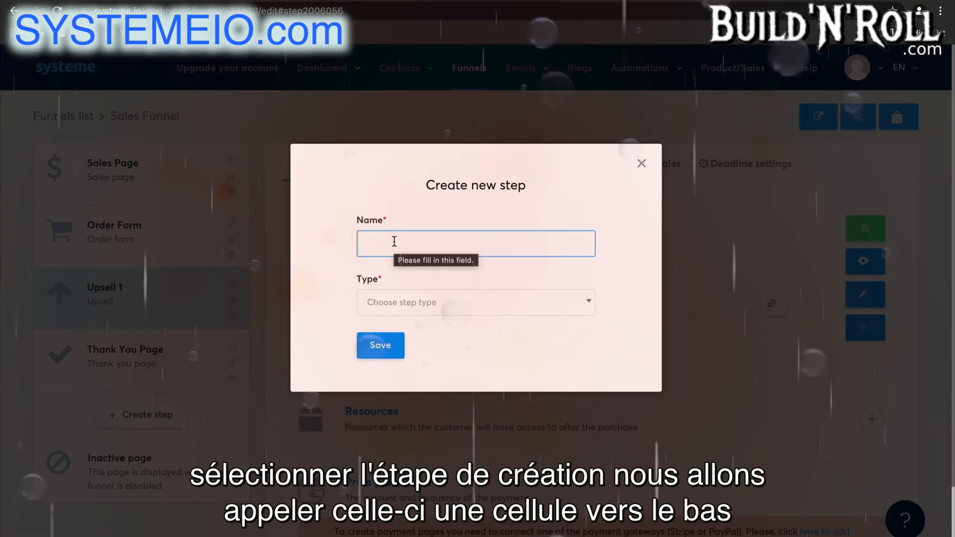
pyautogui.click(395, 242)
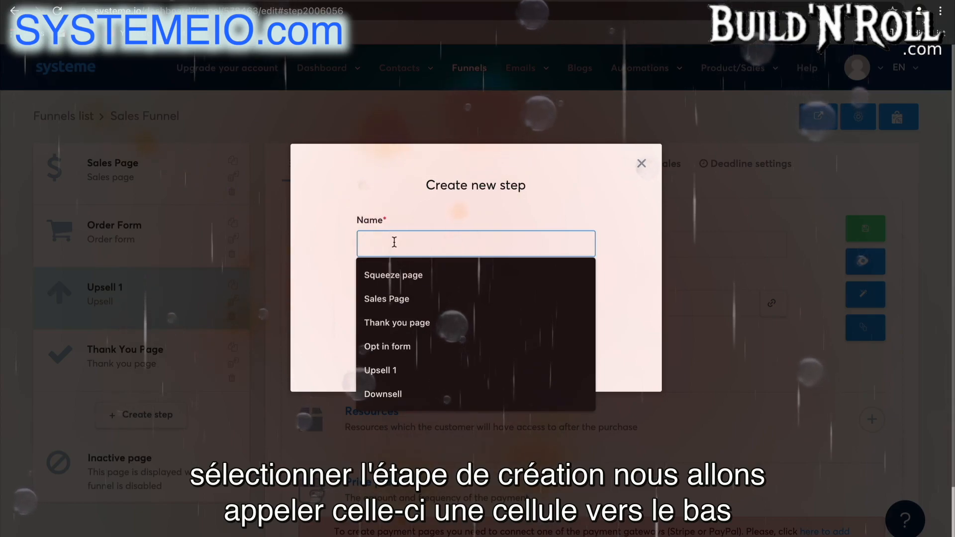
pyautogui.write('D')
pyautogui.click(419, 271)
pyautogui.click(424, 302)
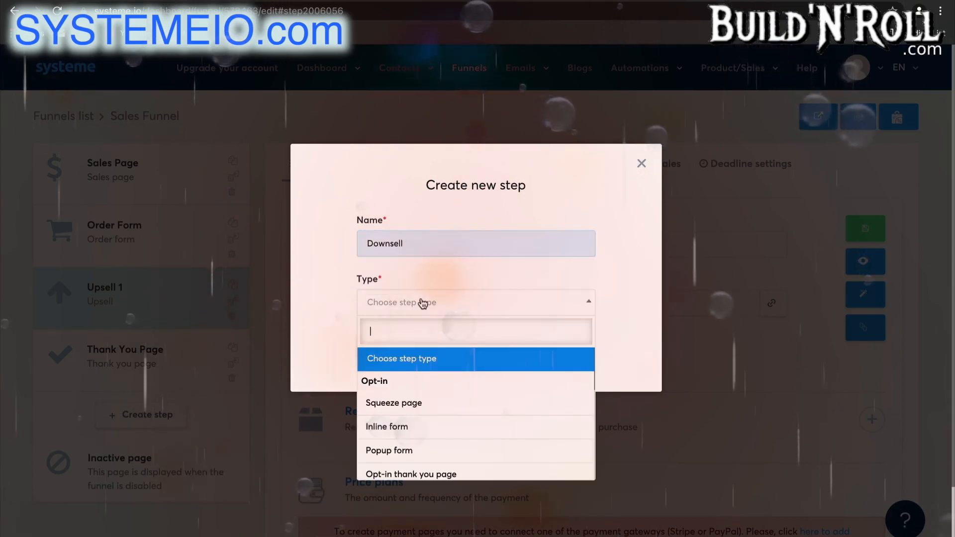
pyautogui.scroll(-5, 409, 441)
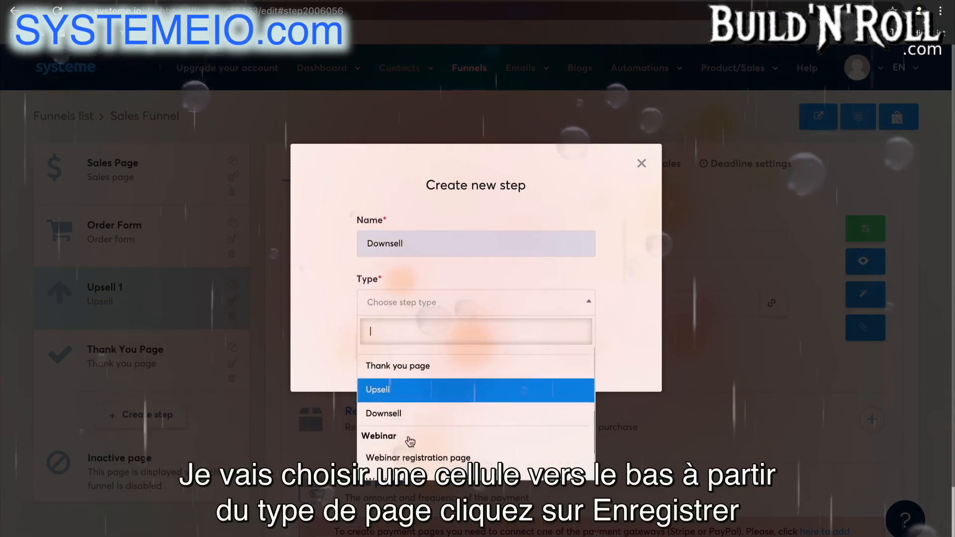
pyautogui.click(412, 406)
pyautogui.click(381, 344)
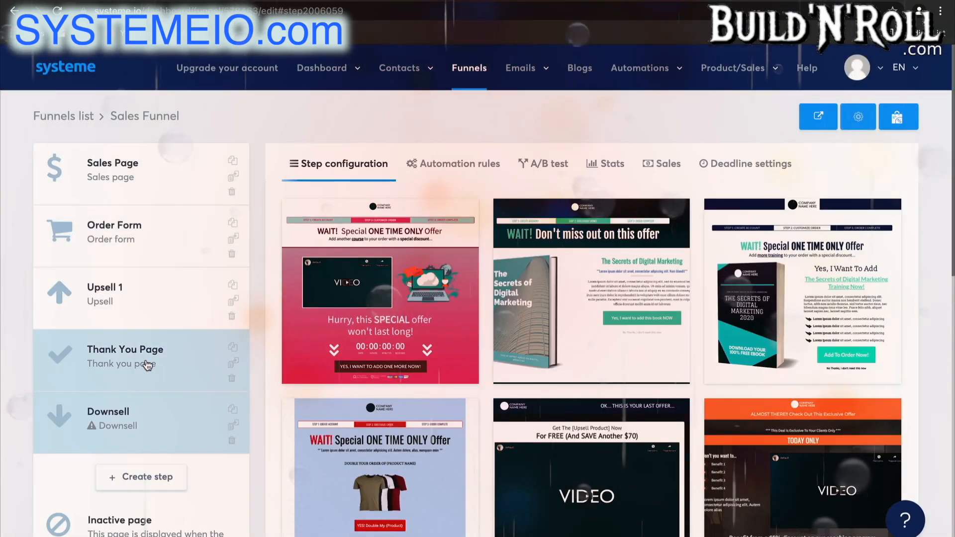
# Apply the "Customize your order" video template to the Downsell step and move it above the Thank You Page
pyautogui.click(147, 365)
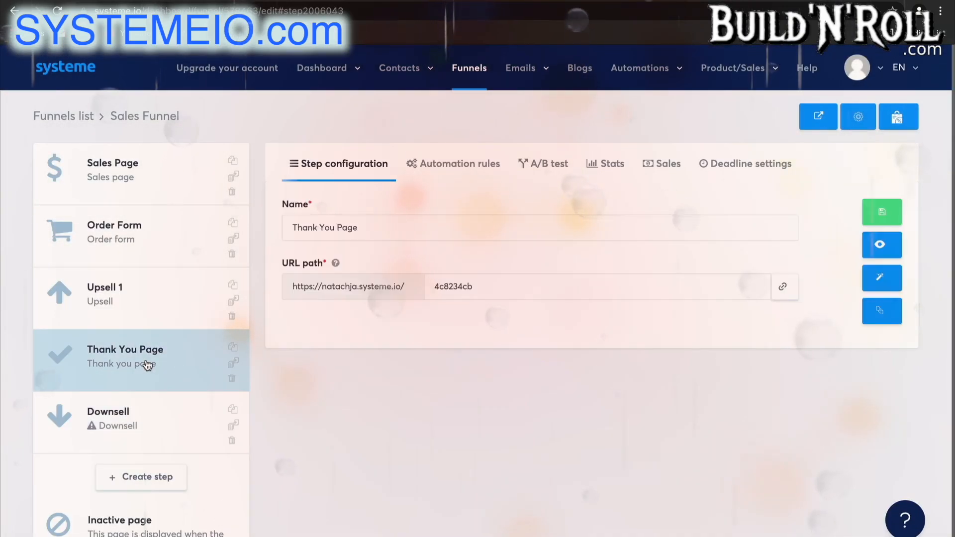
pyautogui.click(149, 407)
pyautogui.scroll(-10, 600, 465)
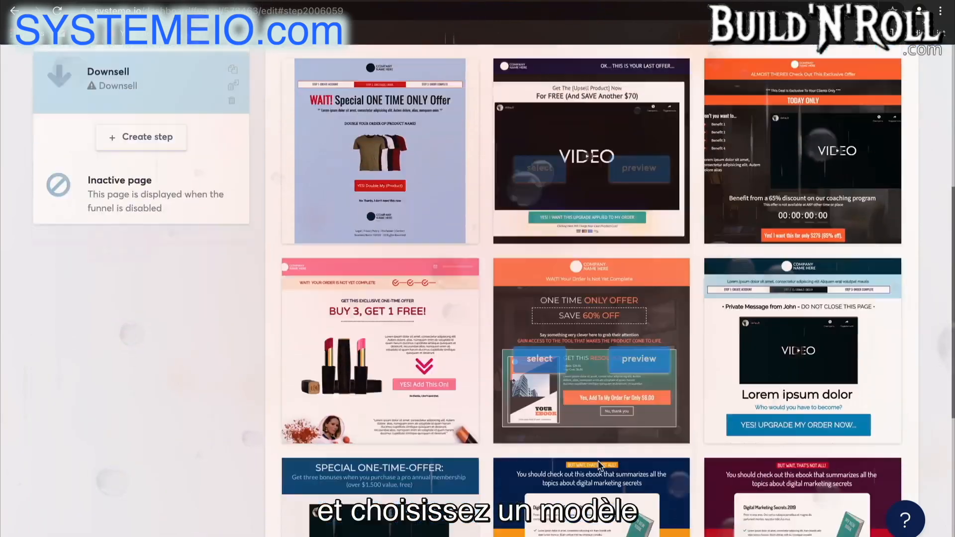
pyautogui.scroll(-1, 600, 466)
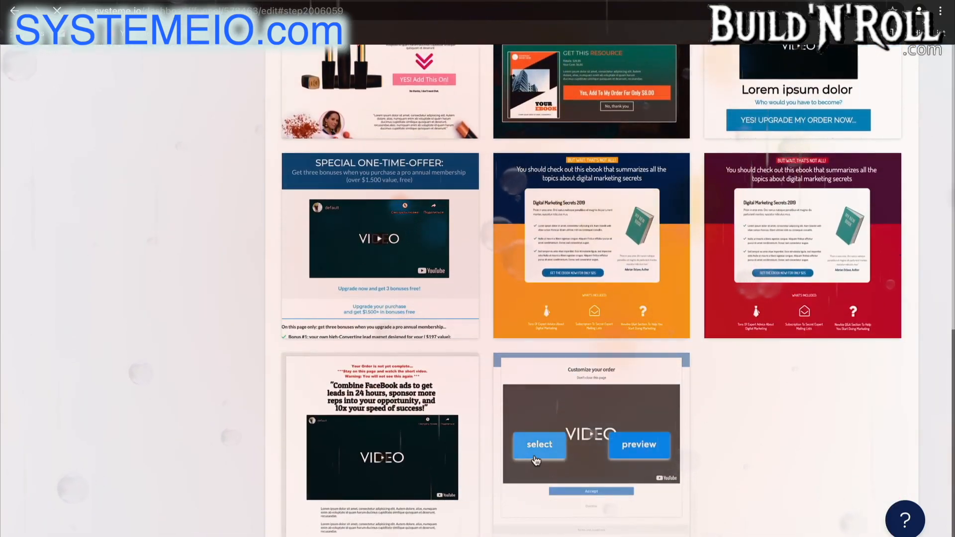
pyautogui.click(536, 461)
pyautogui.moveTo(145, 431); pyautogui.dragTo(145, 369)
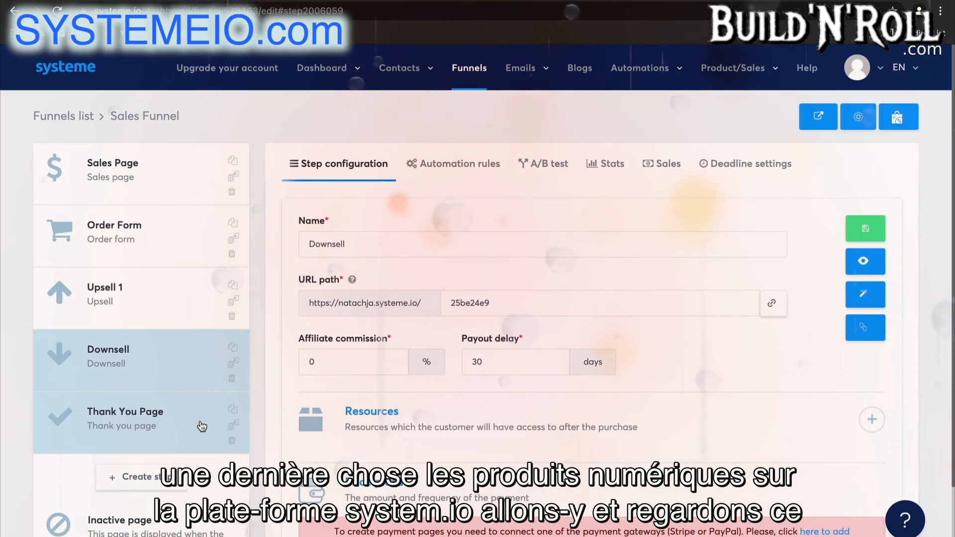
# Add an empty resource entry to the Order Form step and look through its resource types and the price plans section
pyautogui.click(164, 251)
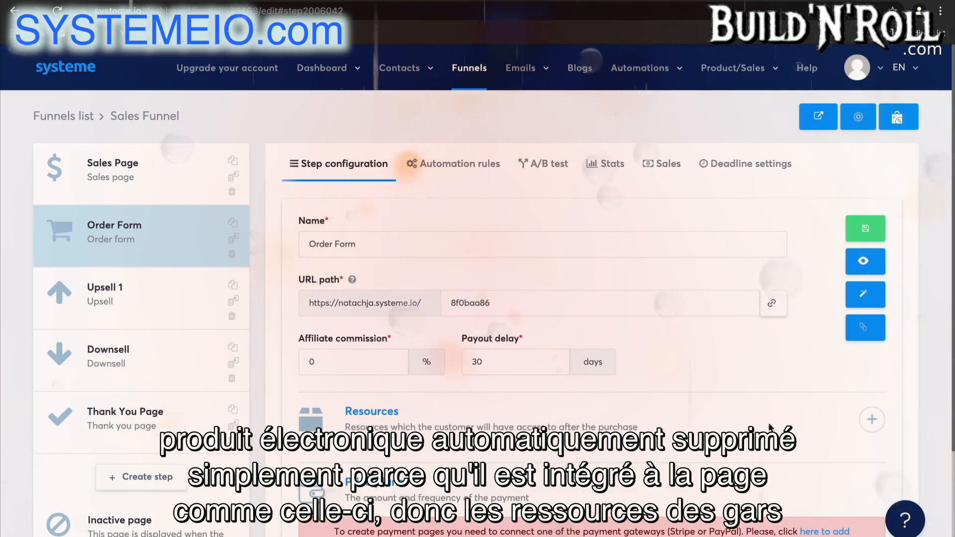
pyautogui.click(872, 428)
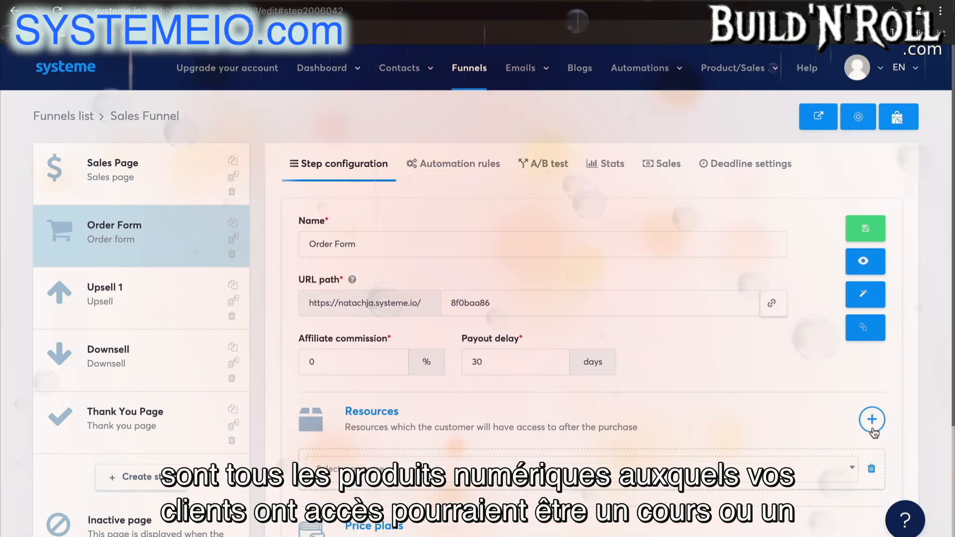
pyautogui.click(765, 474)
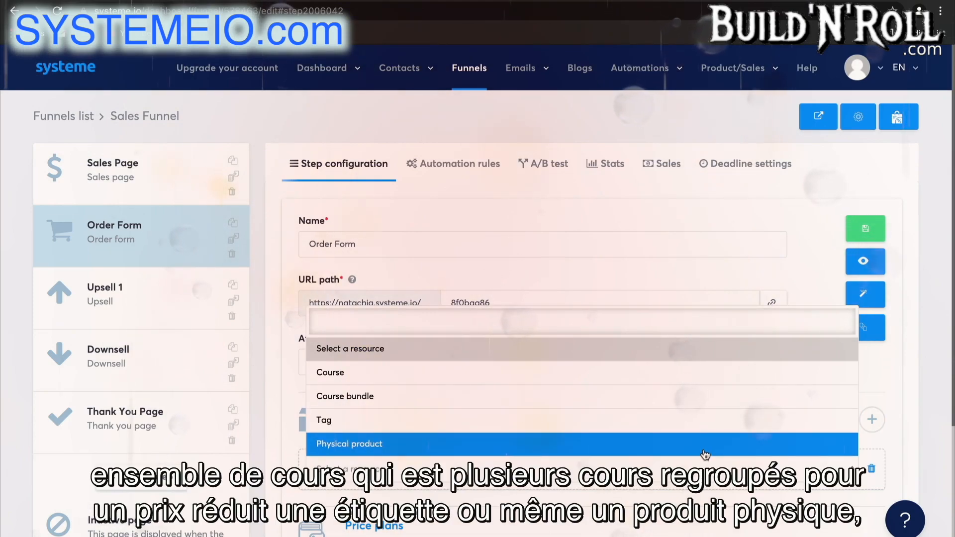
pyautogui.click(883, 393)
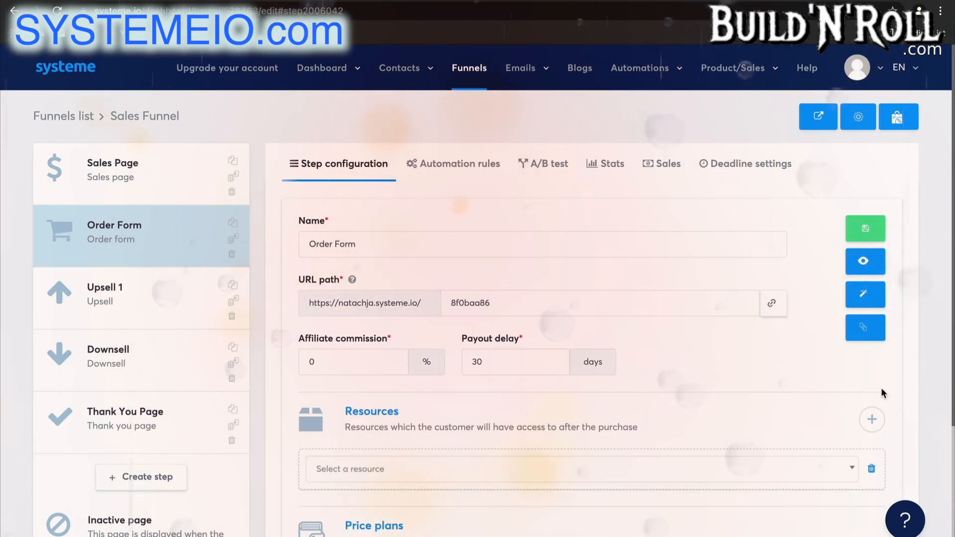
pyautogui.scroll(-2, 883, 392)
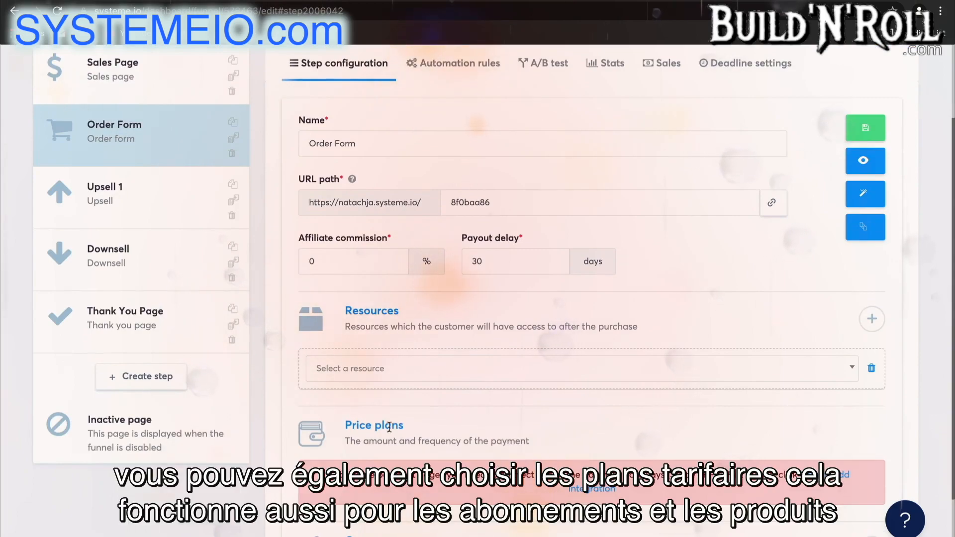
pyautogui.scroll(-1, 554, 431)
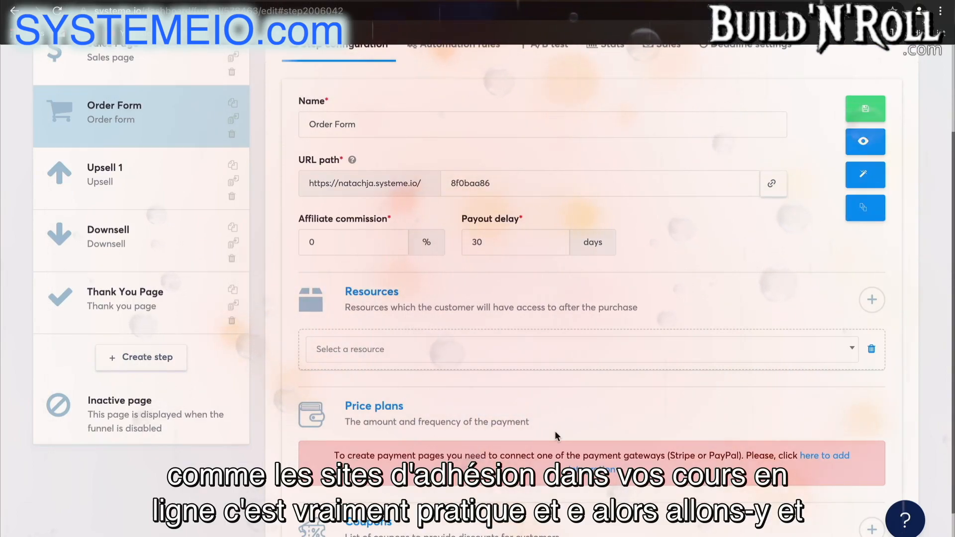
# Set the Order Form's resource to Course, choosing Real Estate Course with Full access
pyautogui.click(564, 351)
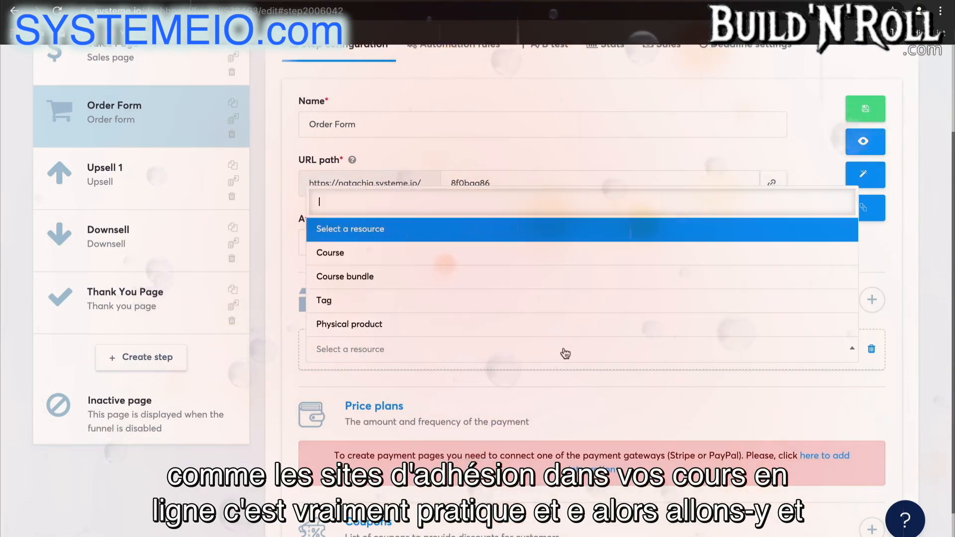
pyautogui.click(517, 252)
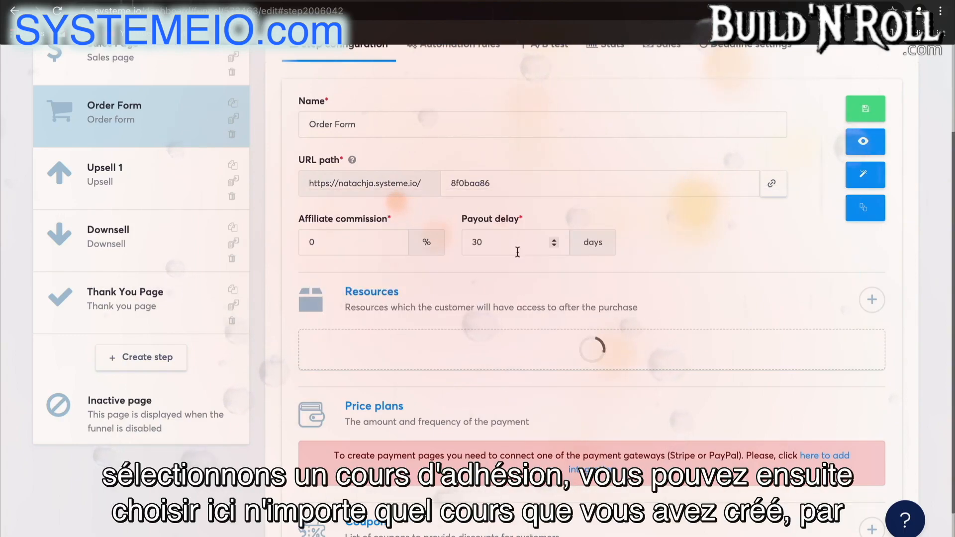
pyautogui.click(473, 393)
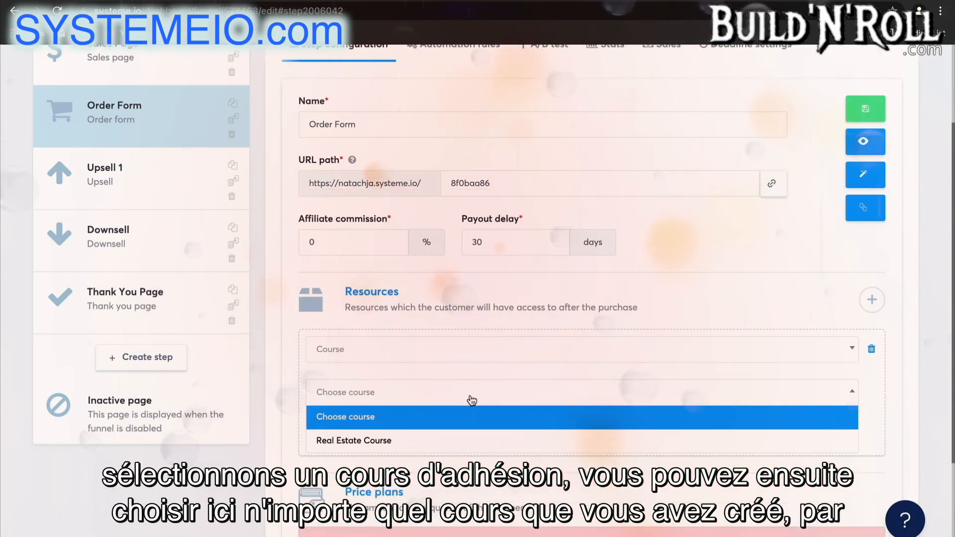
pyautogui.click(466, 441)
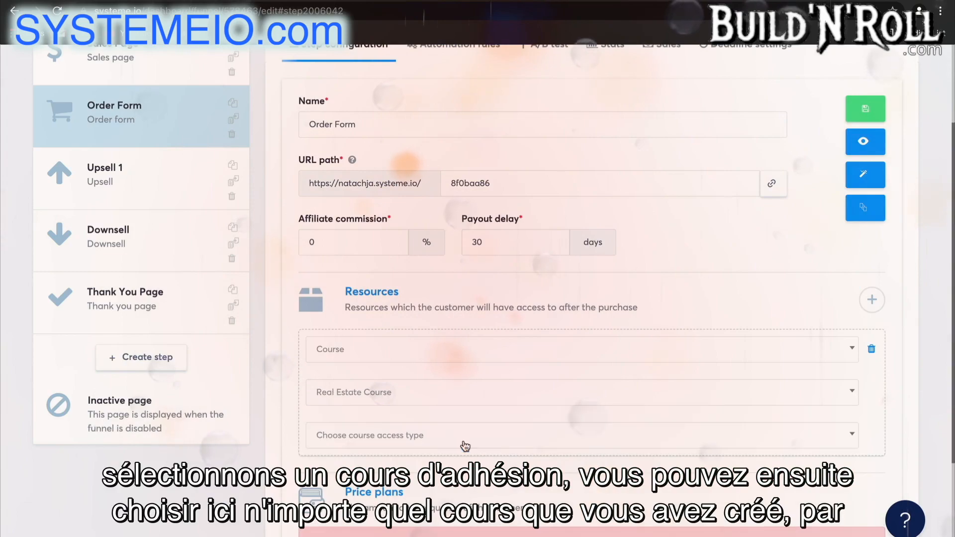
pyautogui.click(465, 440)
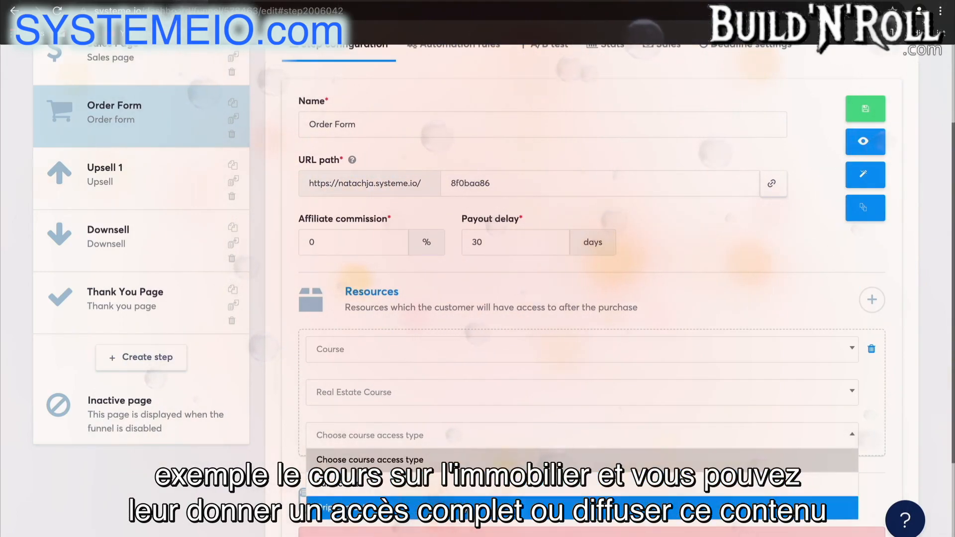
pyautogui.click(512, 483)
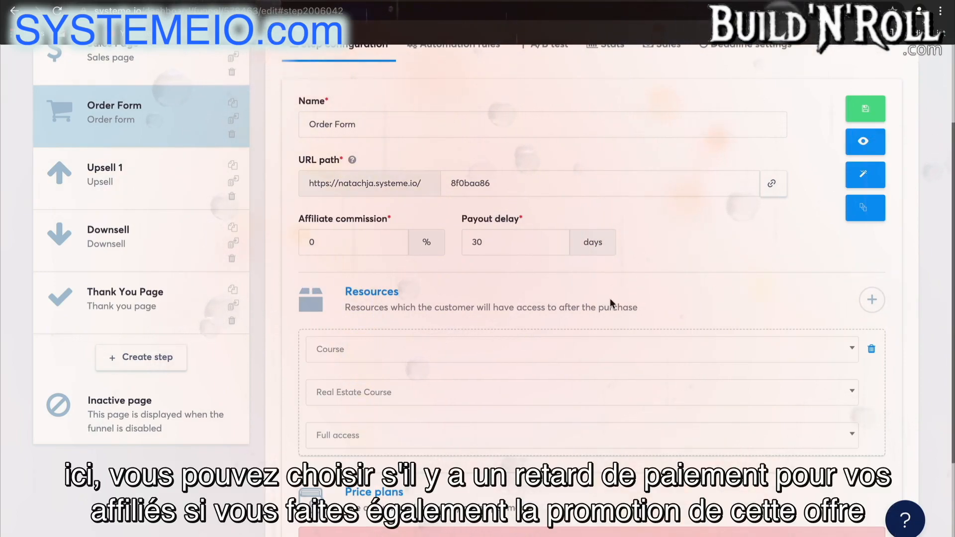
# Add a second resource to the Order Form and set its type to Tag
pyautogui.scroll(-3, 675, 301)
pyautogui.scroll(4, 675, 302)
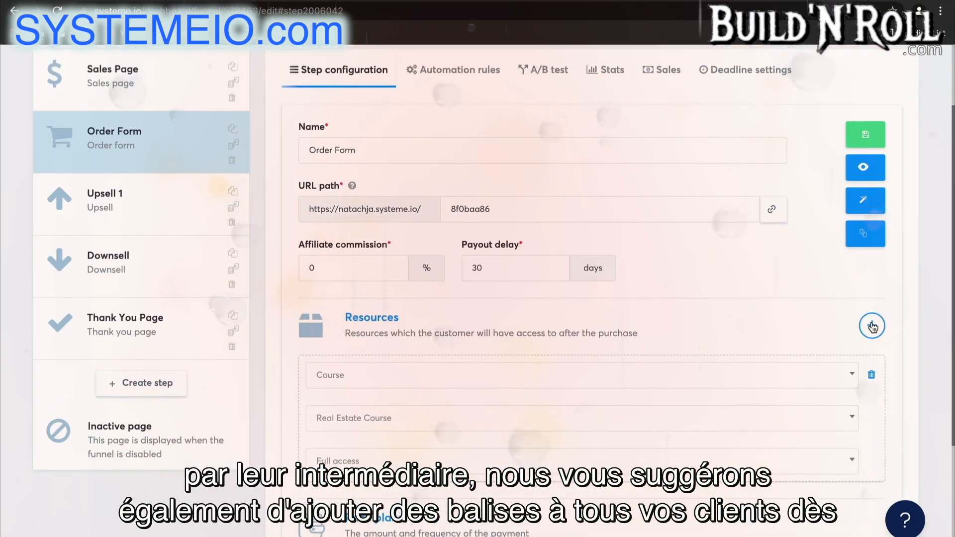
pyautogui.click(872, 326)
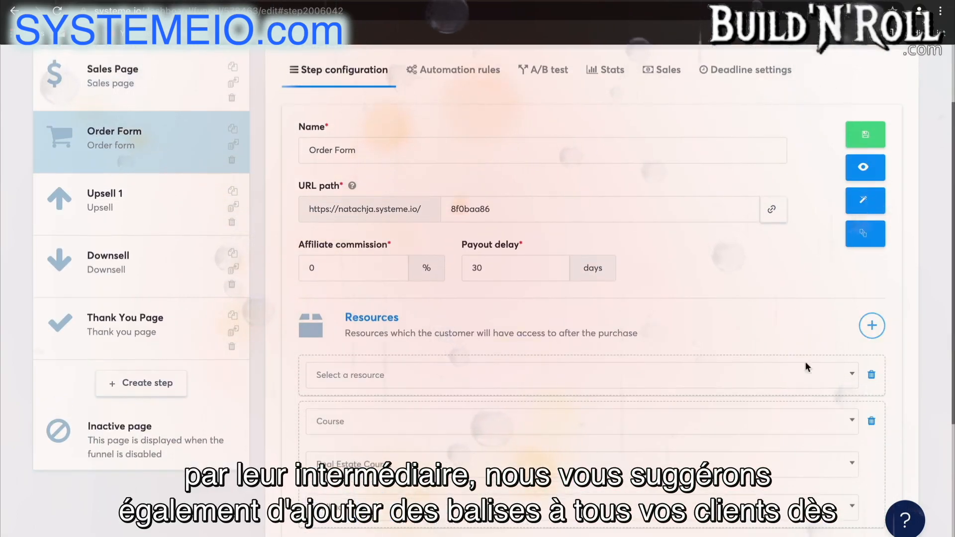
pyautogui.click(759, 383)
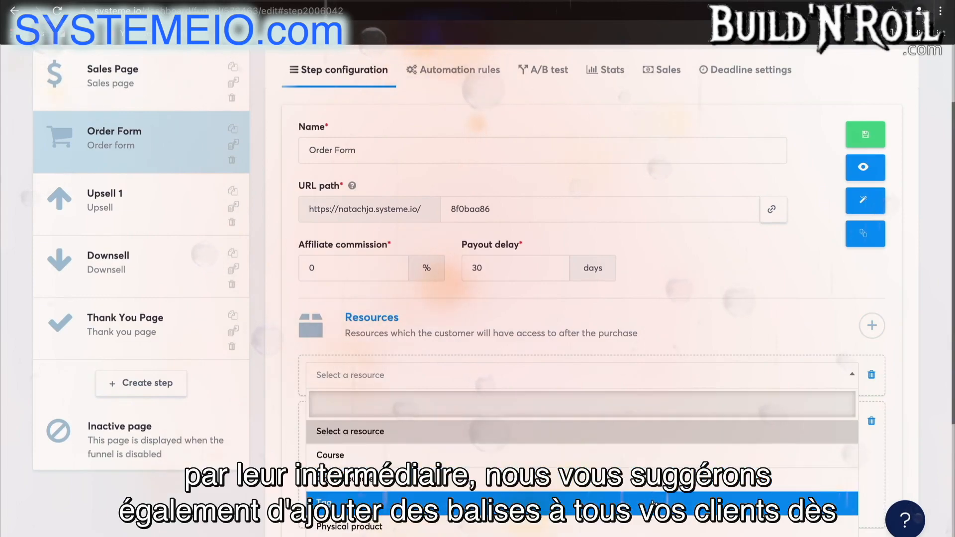
pyautogui.click(652, 502)
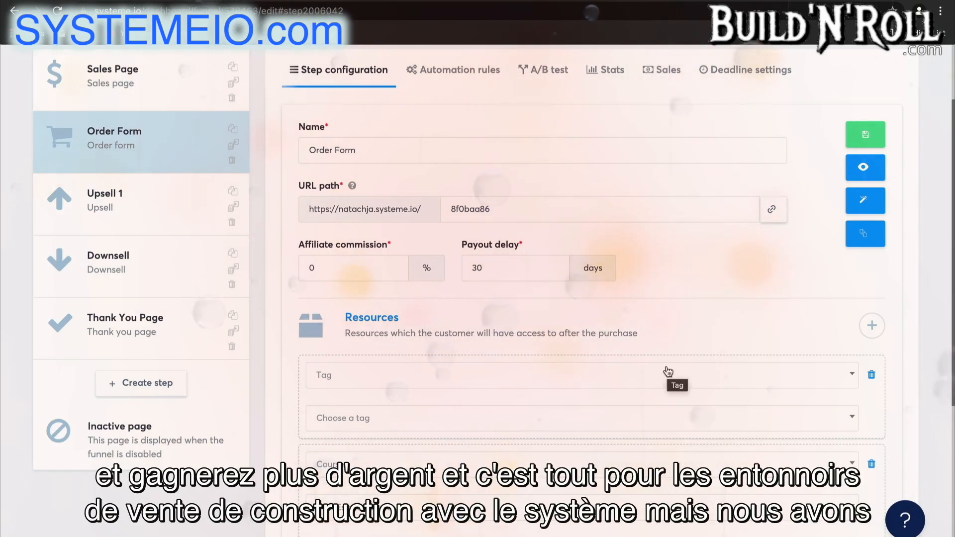
pyautogui.scroll(3, 676, 291)
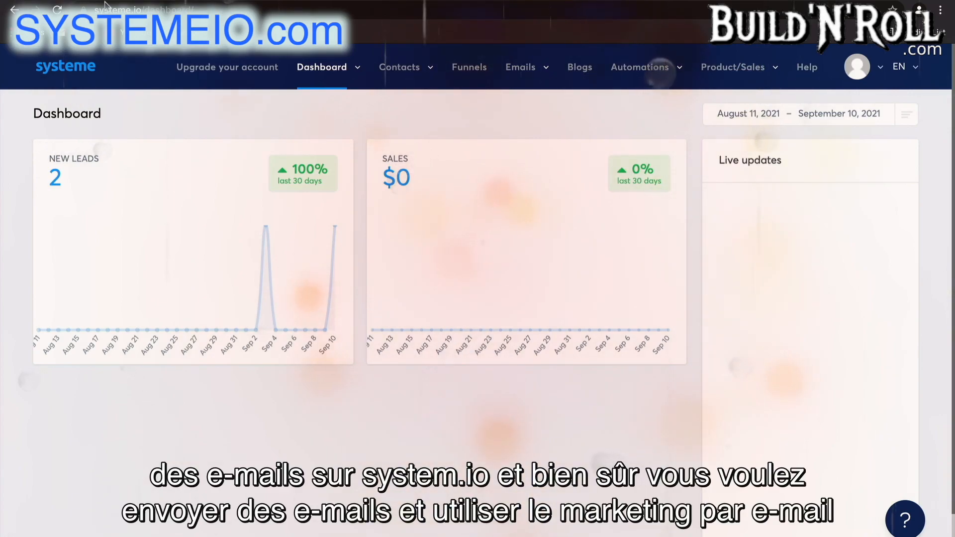
# Start a new email newsletter with the subject "New Offer September"
pyautogui.moveTo(492, 79)
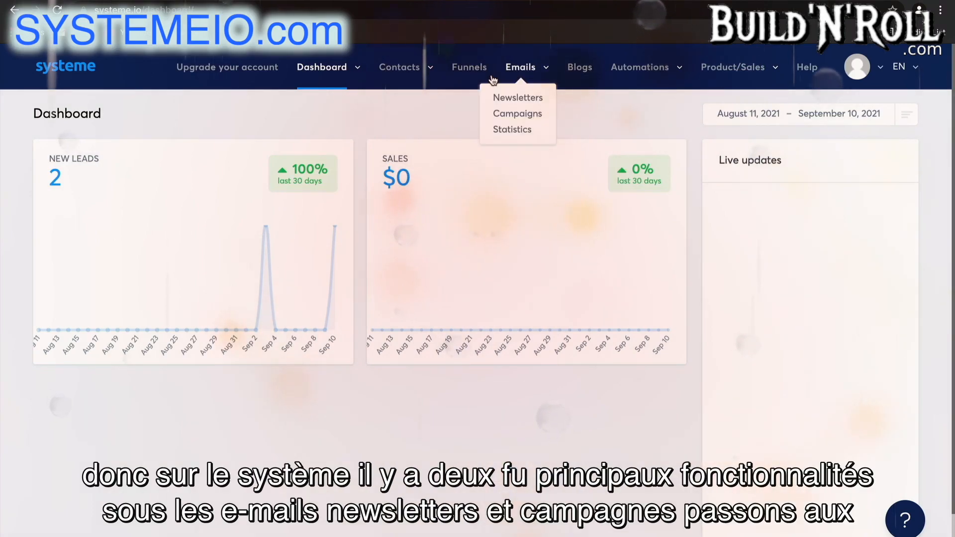
pyautogui.click(533, 98)
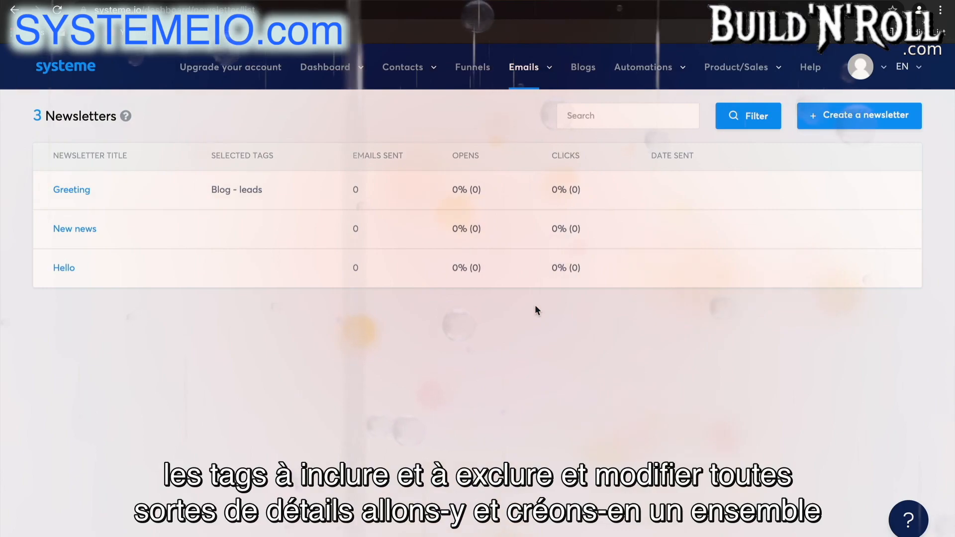
pyautogui.click(828, 117)
pyautogui.click(611, 224)
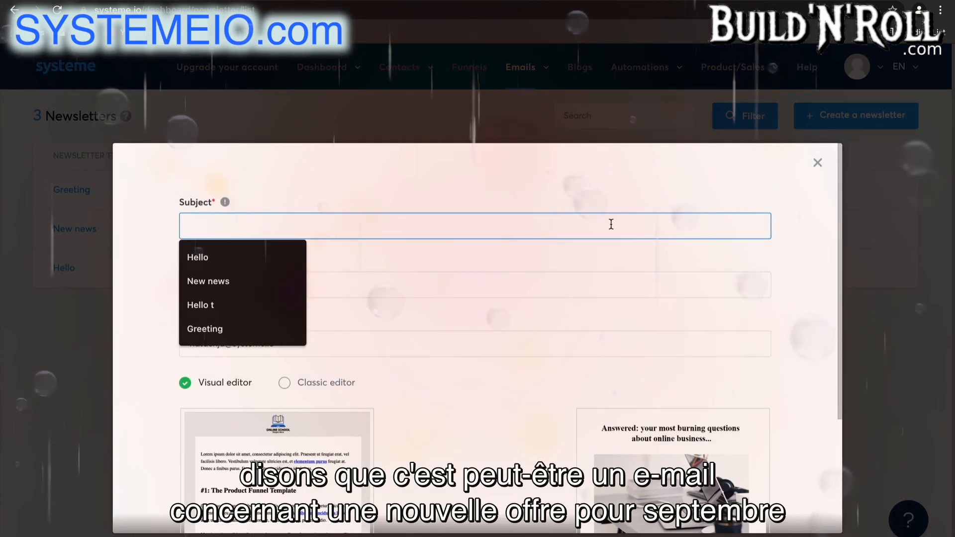
pyautogui.write('N')
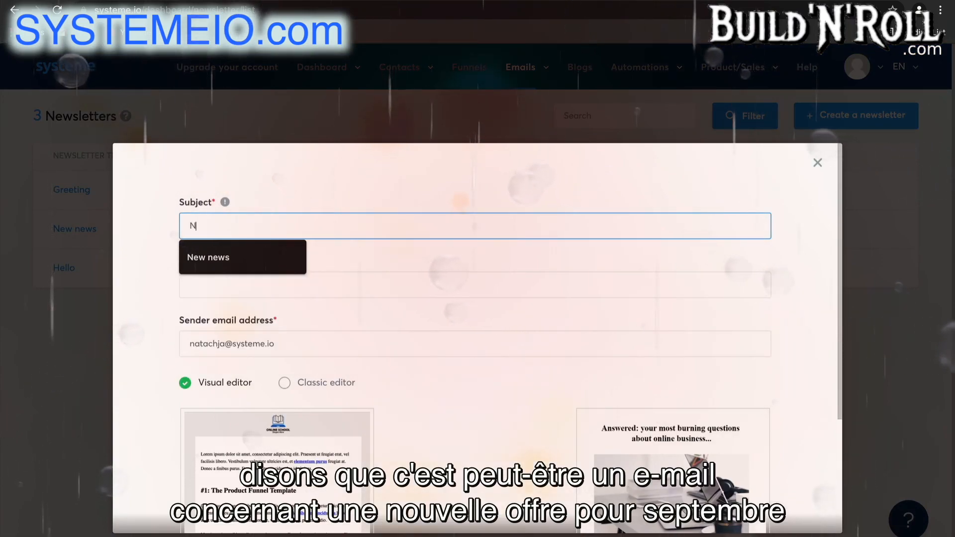
pyautogui.write('ew Off')
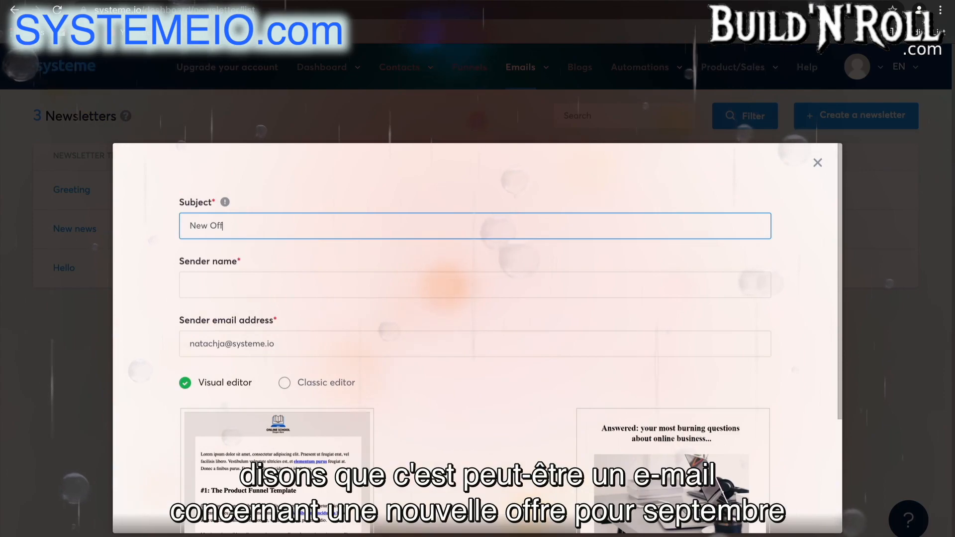
pyautogui.write('er S')
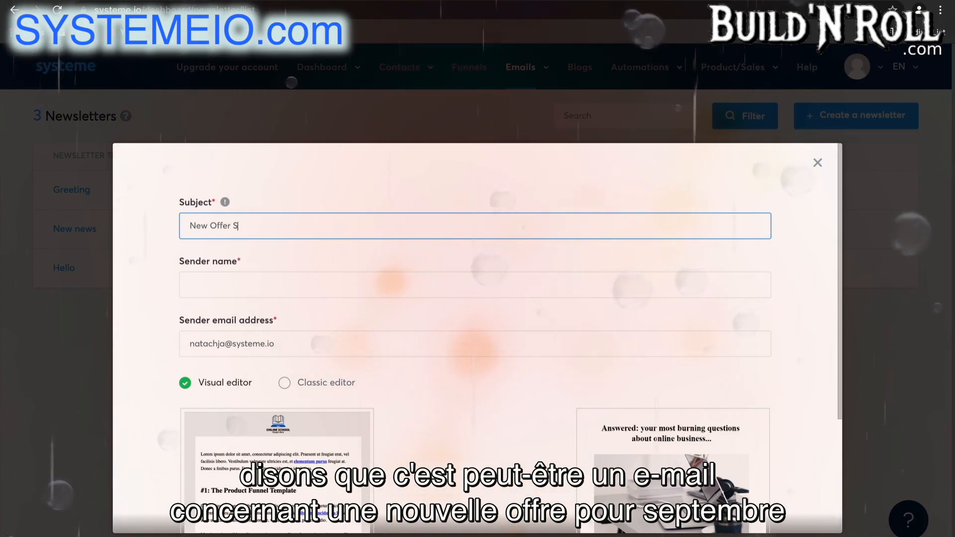
pyautogui.write('eptember')
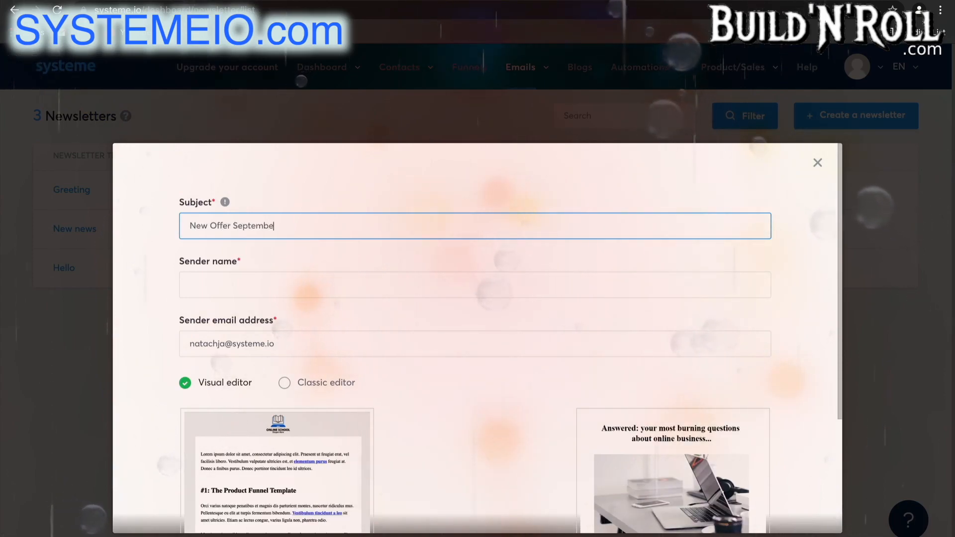
# Fill in the newsletter's sender name and replace the default sender email address with the sender's other address
pyautogui.click(447, 278)
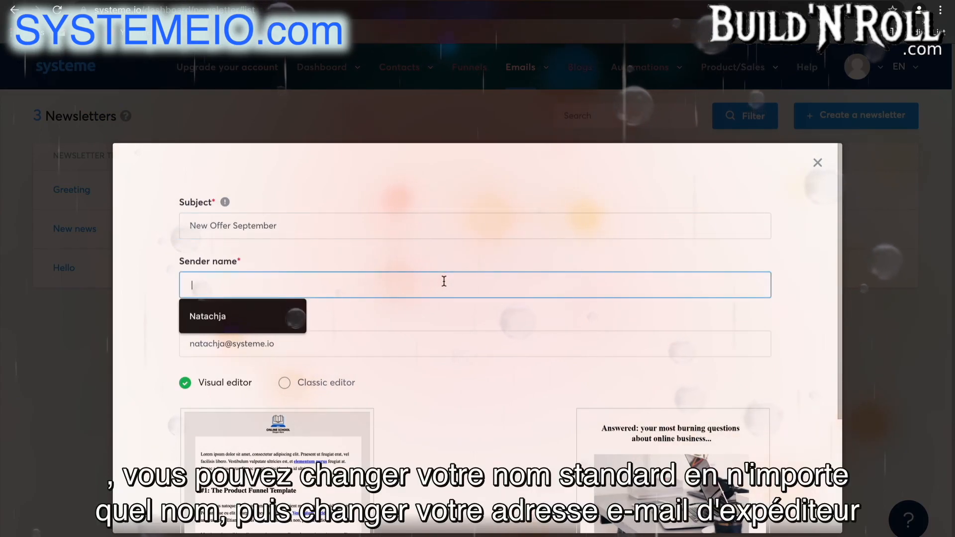
pyautogui.click(273, 320)
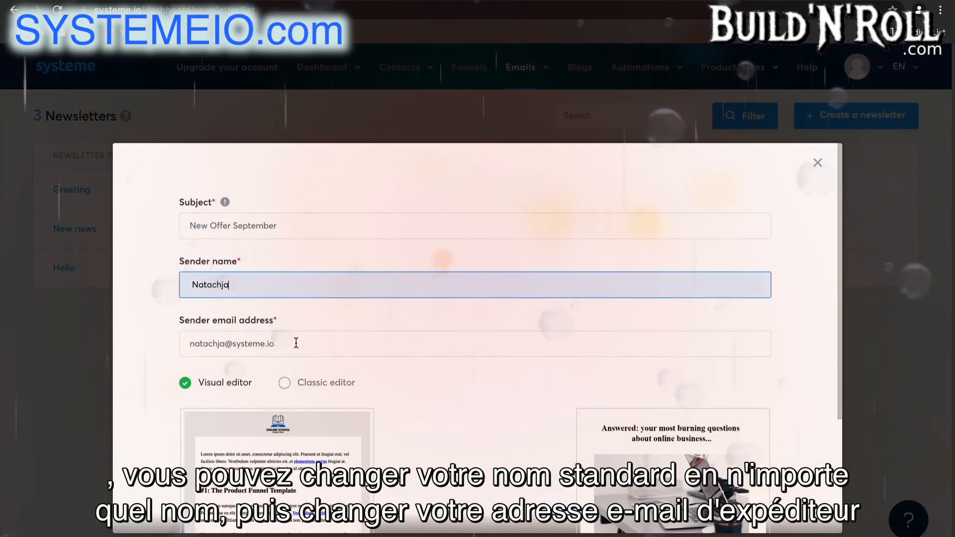
pyautogui.click(267, 344)
pyautogui.doubleClick(267, 344)
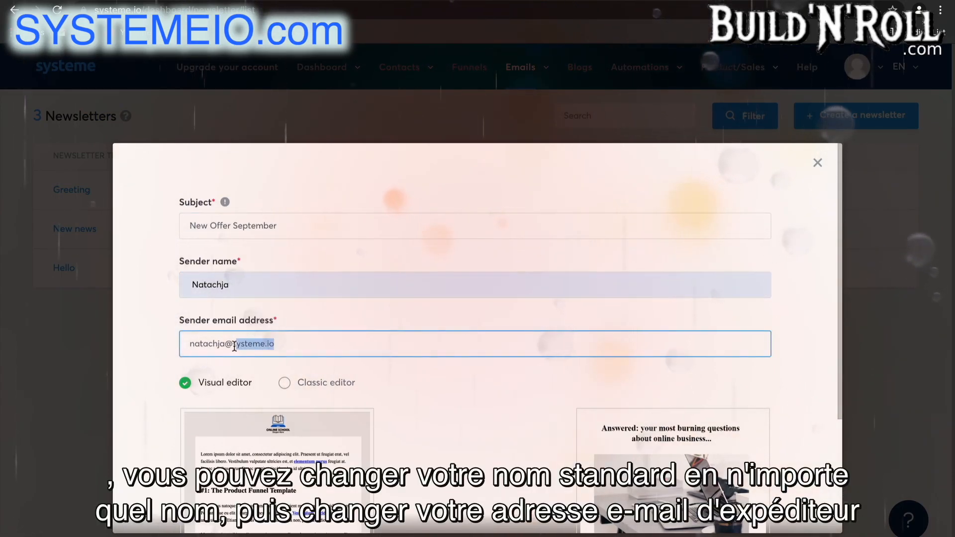
pyautogui.write('s')
pyautogui.press('BackSpace')
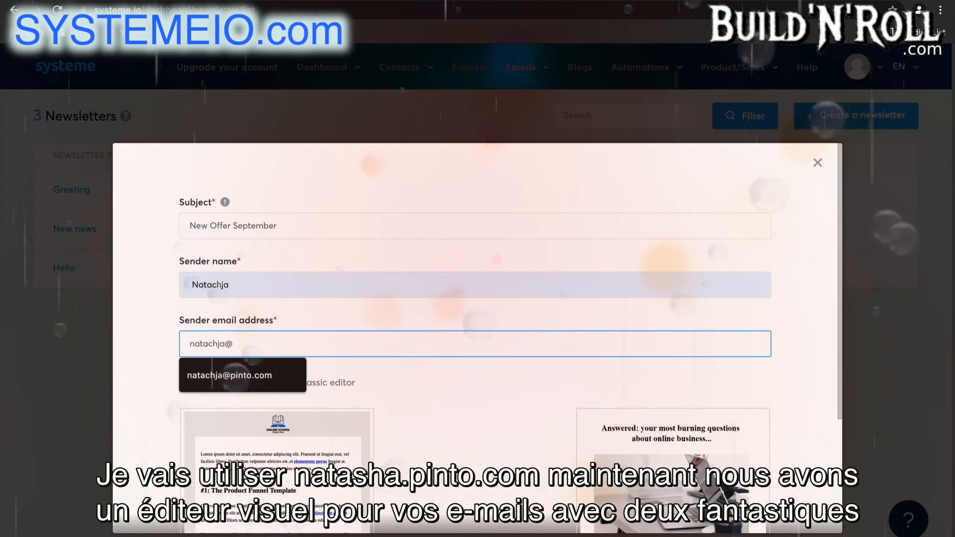
pyautogui.click(250, 382)
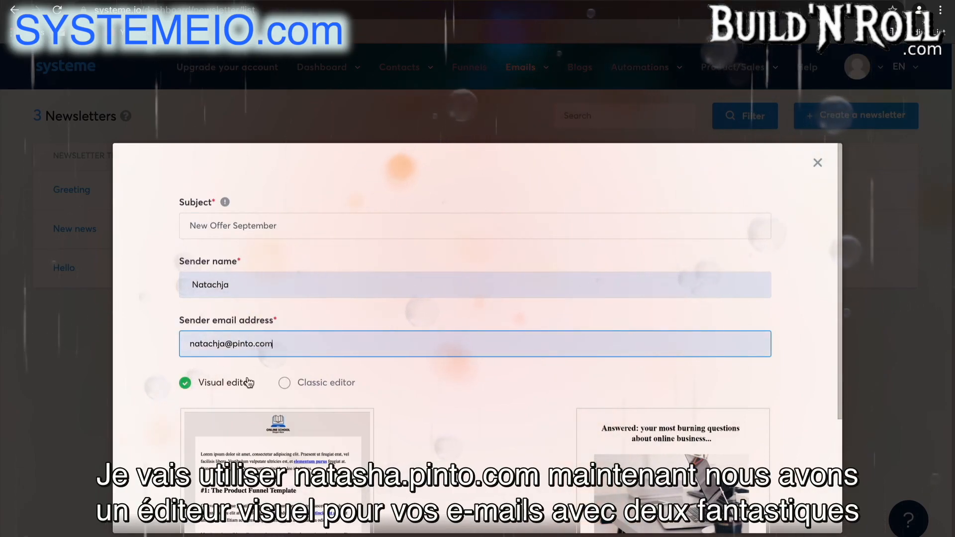
# Choose the Classic editor for the newsletter and create it
pyautogui.scroll(-3, 509, 402)
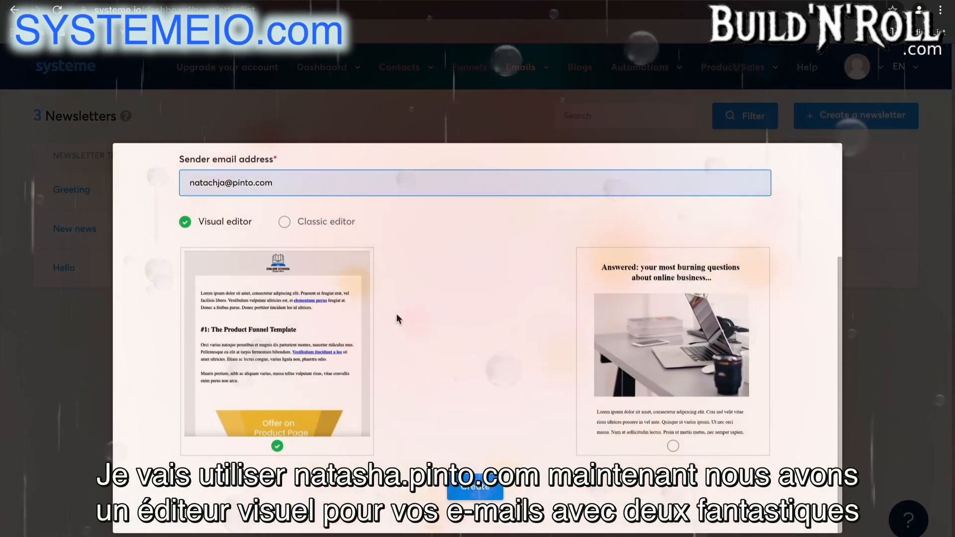
pyautogui.click(313, 222)
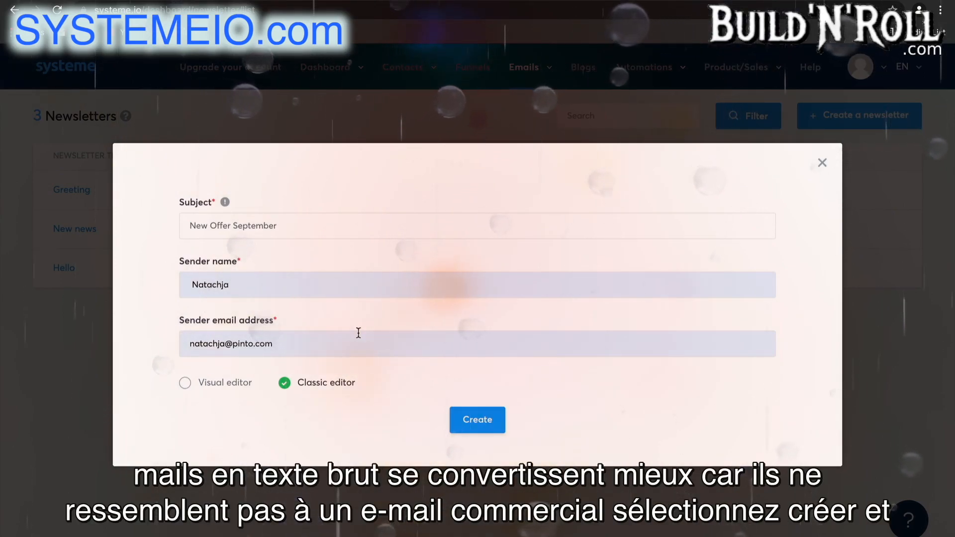
pyautogui.click(471, 418)
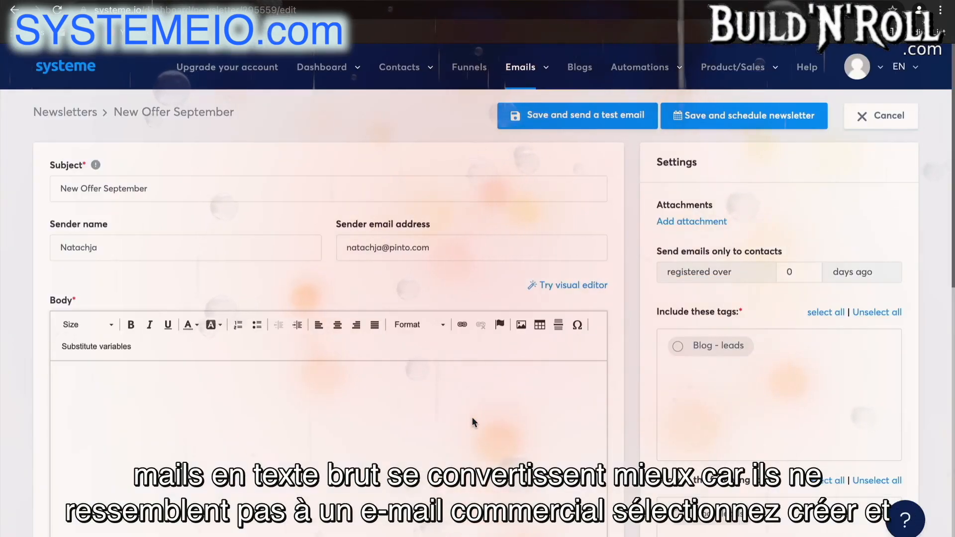
# Write the newsletter body as "Hey there" followed by a separate line "I would like to..."
pyautogui.scroll(-1, 472, 418)
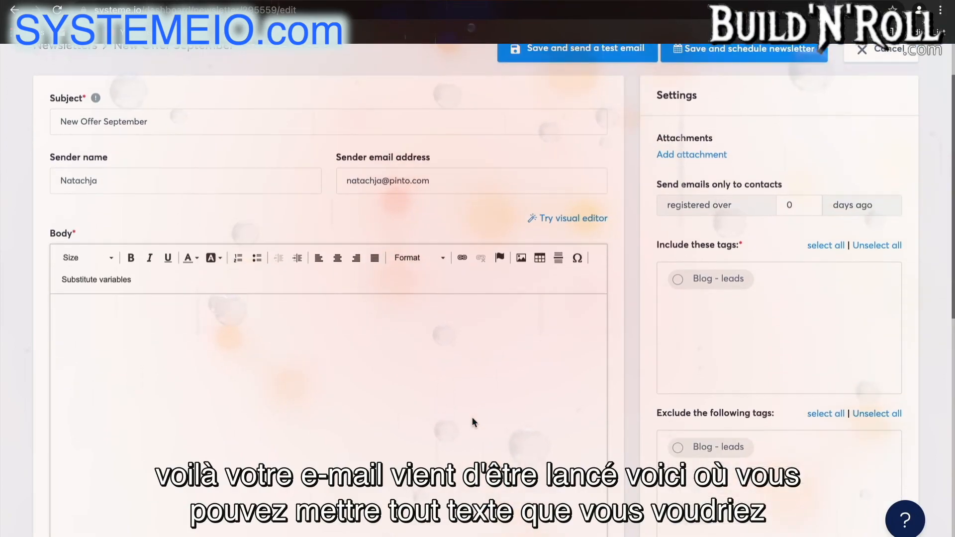
pyautogui.click(300, 336)
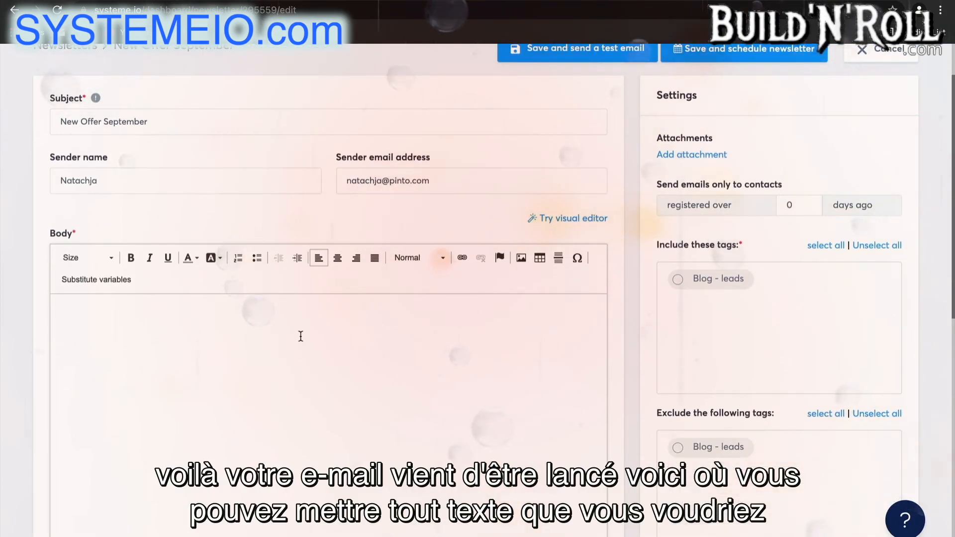
pyautogui.write('Hey th')
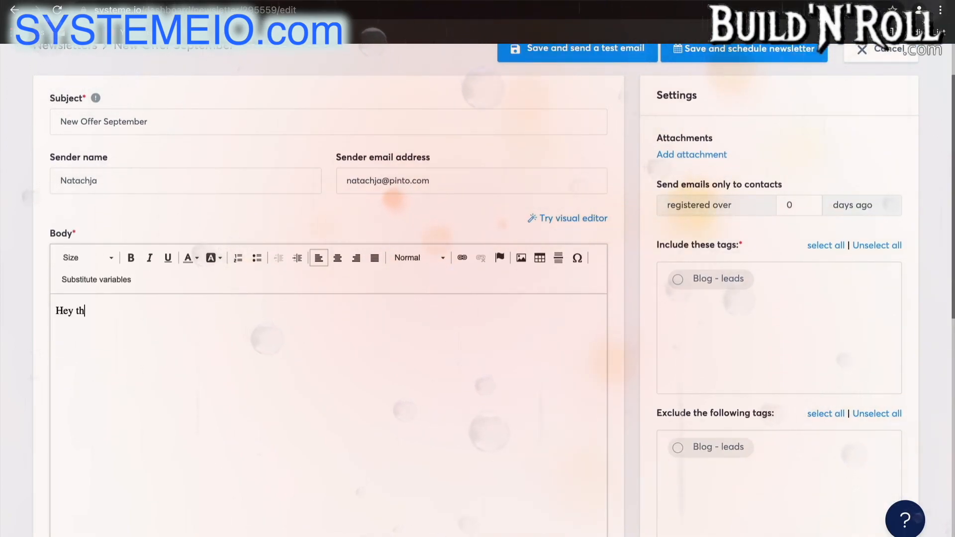
pyautogui.write('ere  ')
pyautogui.write('I would like to...')
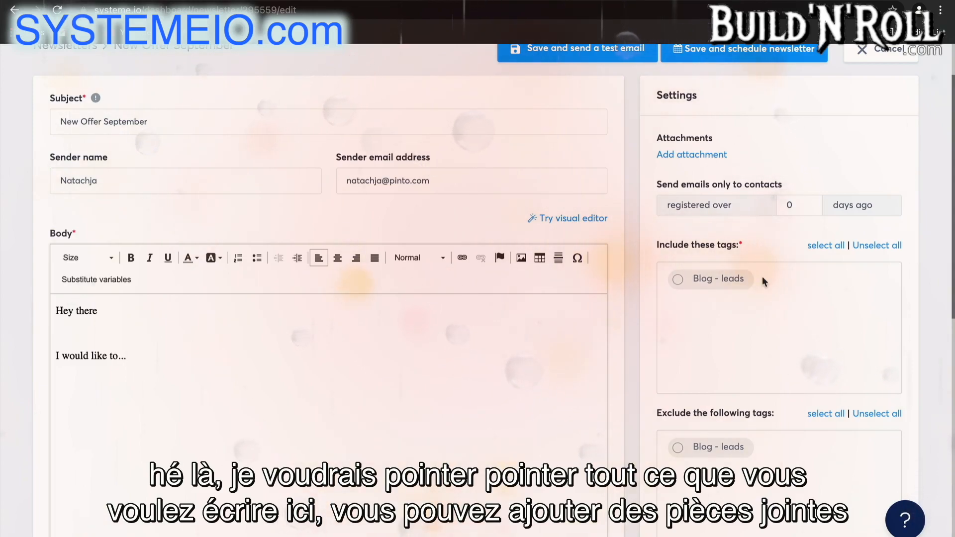
# Include the Blog - leads tag in the newsletter's recipients and look through the exclude tags and available substitutes
pyautogui.click(696, 282)
pyautogui.scroll(-1, 718, 348)
pyautogui.scroll(-3, 718, 344)
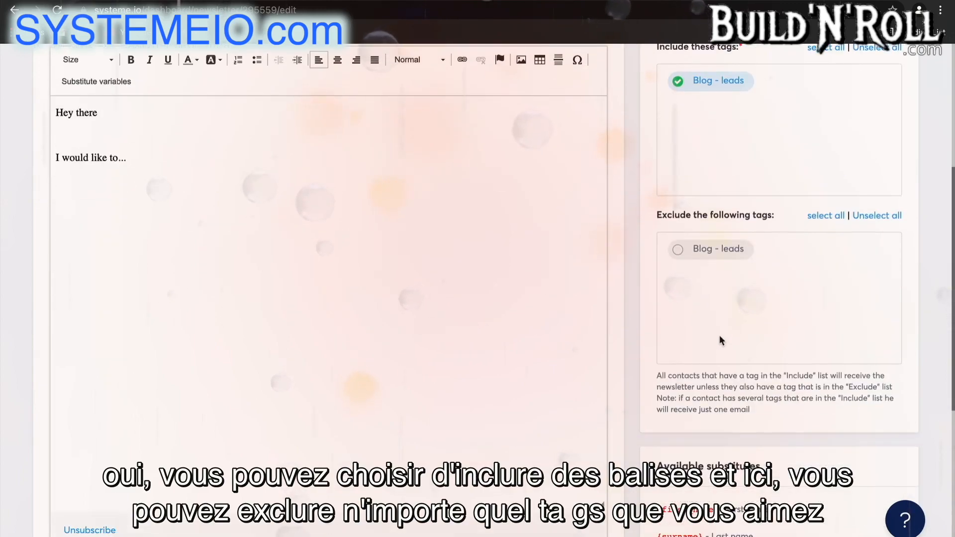
pyautogui.scroll(-3, 769, 385)
pyautogui.scroll(-1, 768, 384)
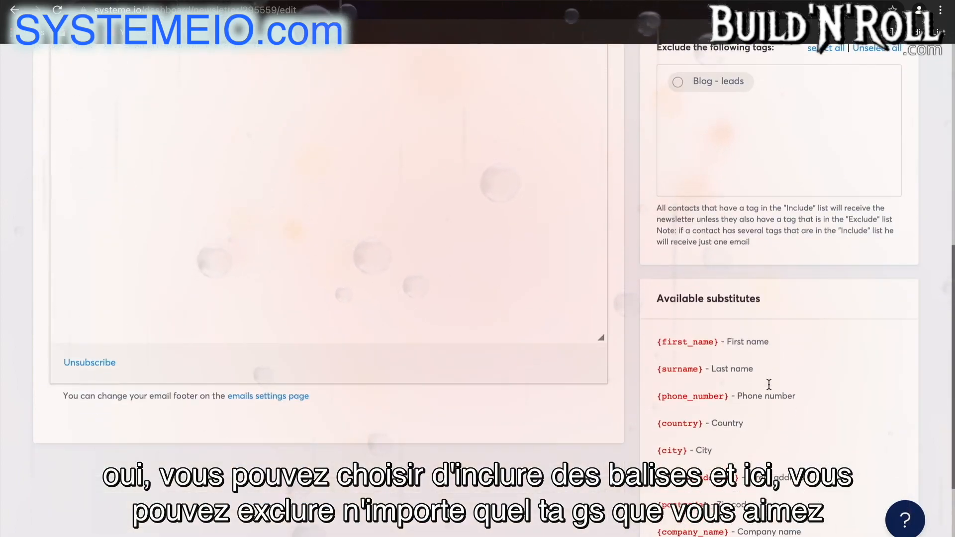
pyautogui.scroll(-5, 747, 419)
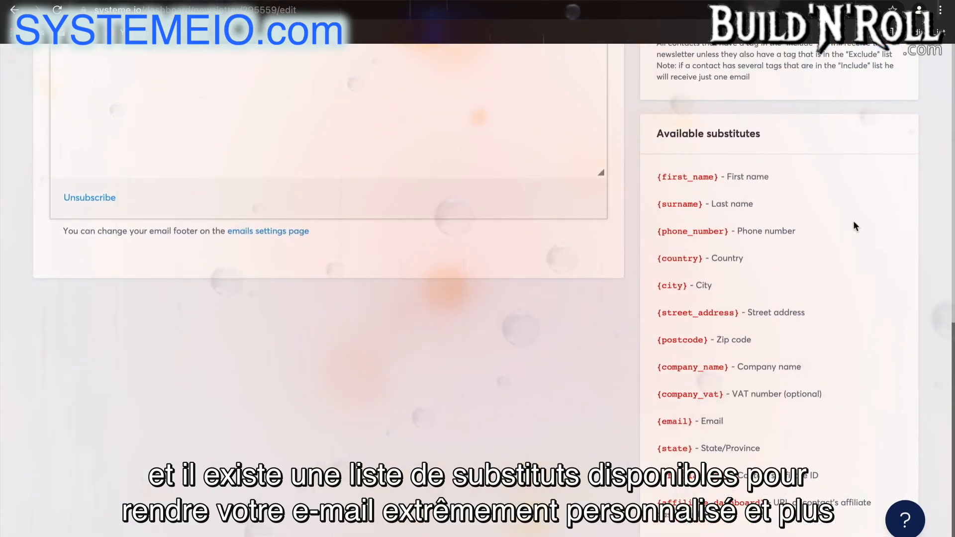
# Limit the newsletter to contacts registered over 5 days ago, then save it and go to its scheduling page
pyautogui.scroll(10, 852, 220)
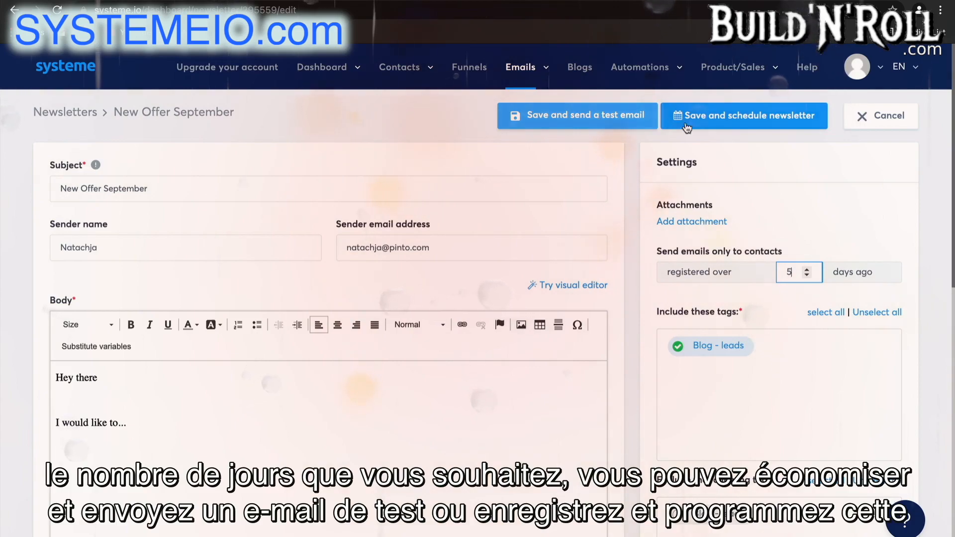
pyautogui.click(731, 125)
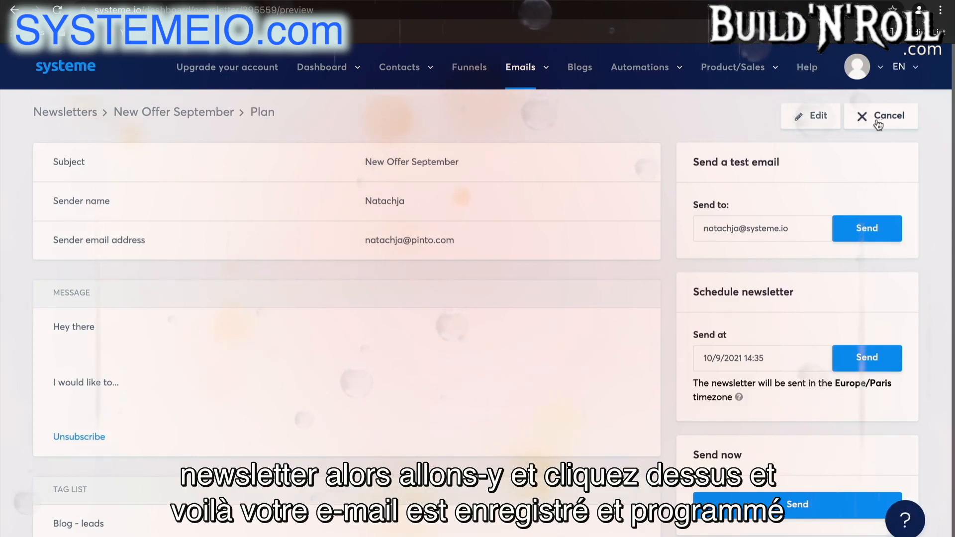
# Create an email campaign named "5 day coaching course" without a description
pyautogui.moveTo(522, 68)
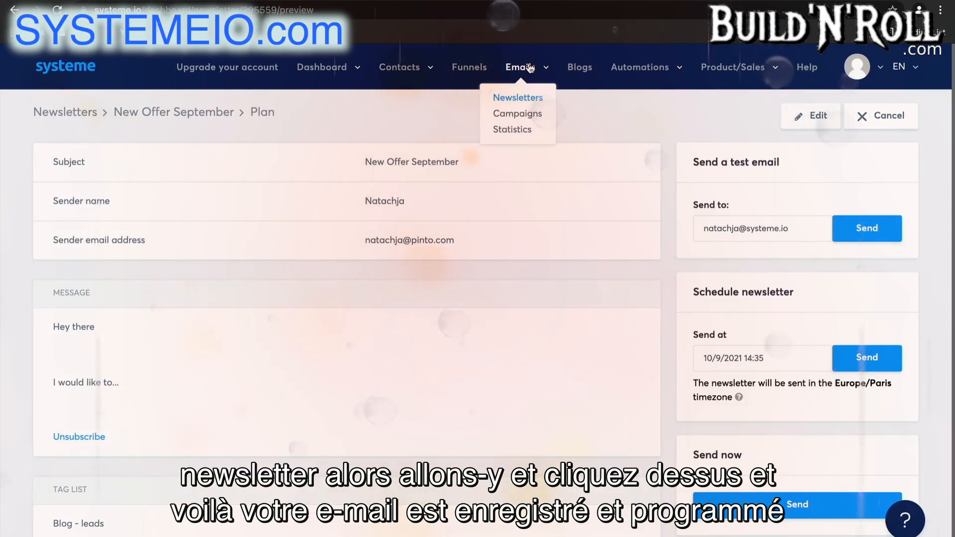
pyautogui.click(534, 117)
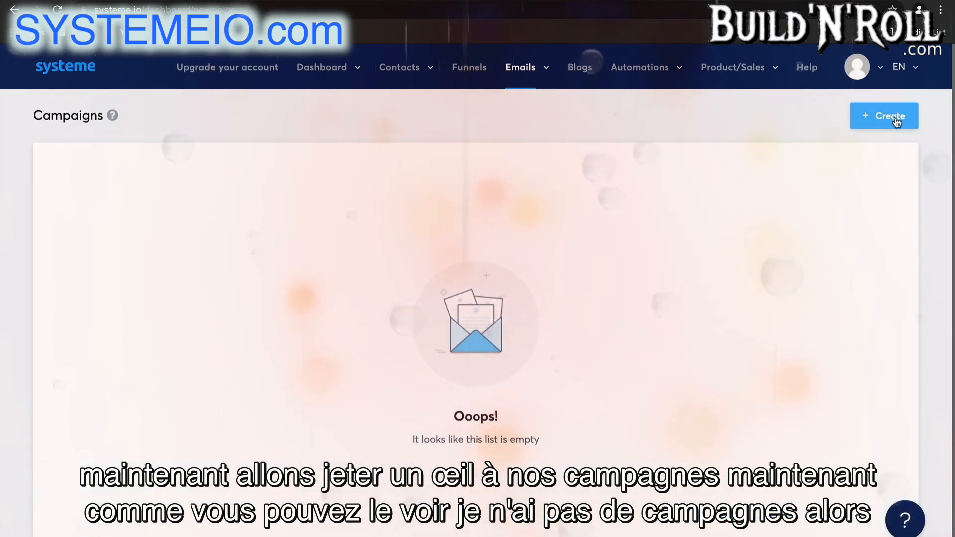
pyautogui.click(895, 119)
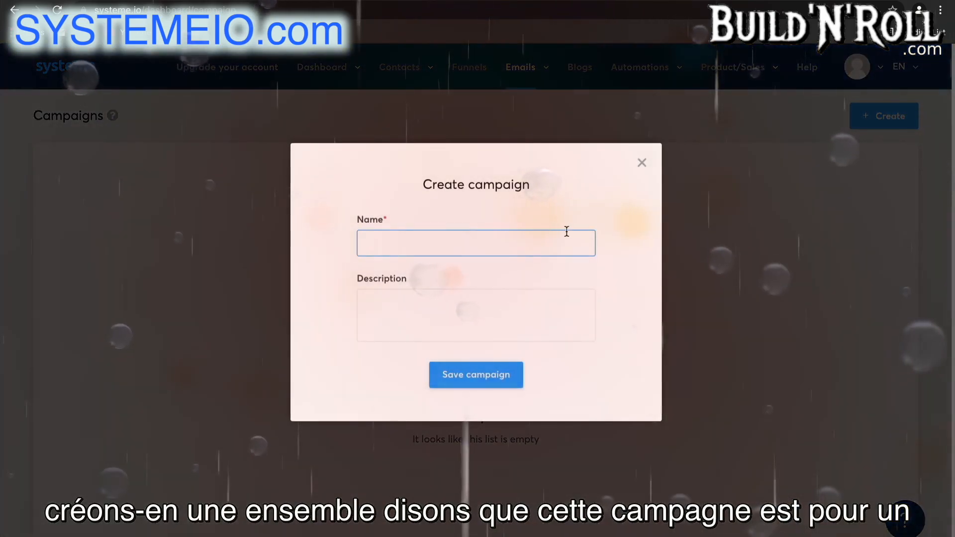
pyautogui.click(566, 232)
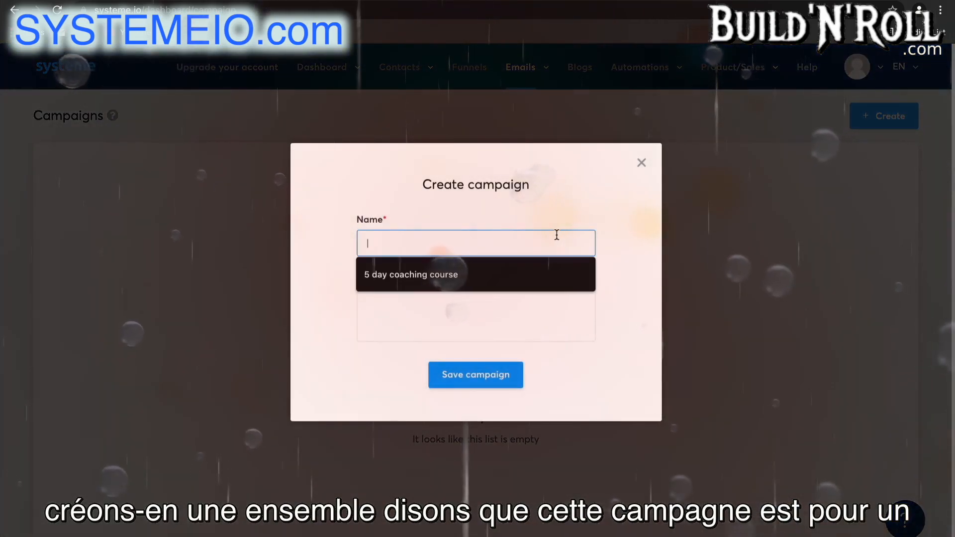
pyautogui.click(452, 275)
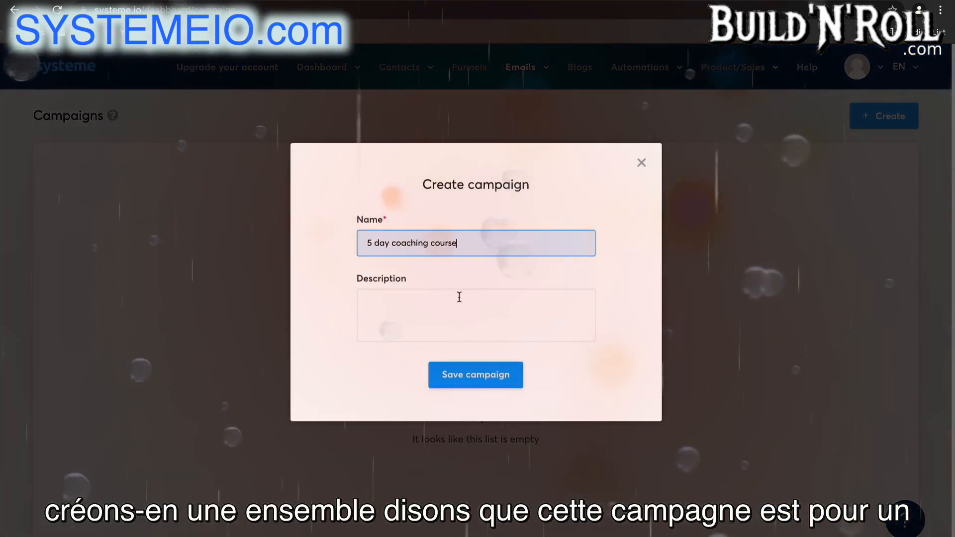
pyautogui.click(503, 373)
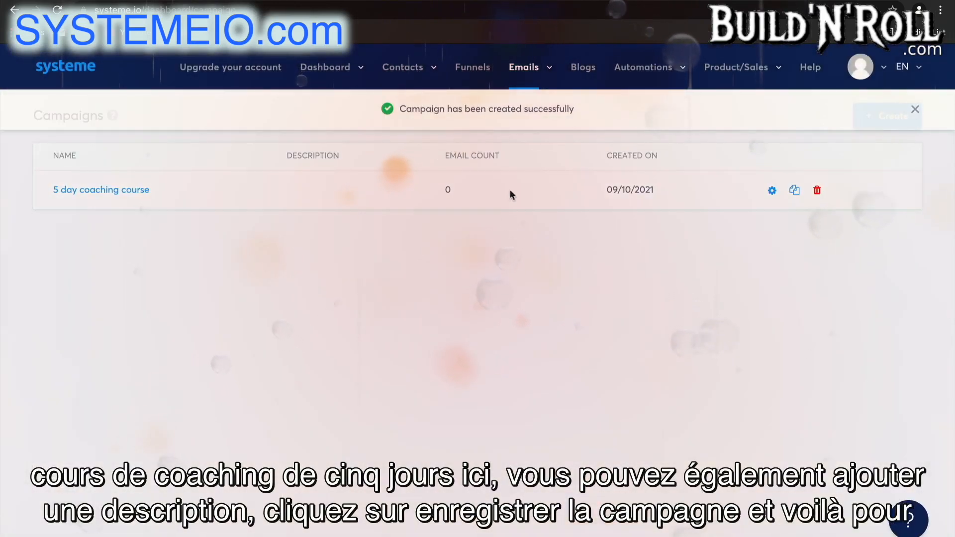
# Start a new email in the 5 day coaching course campaign and enter the sender's name and email address
pyautogui.click(131, 194)
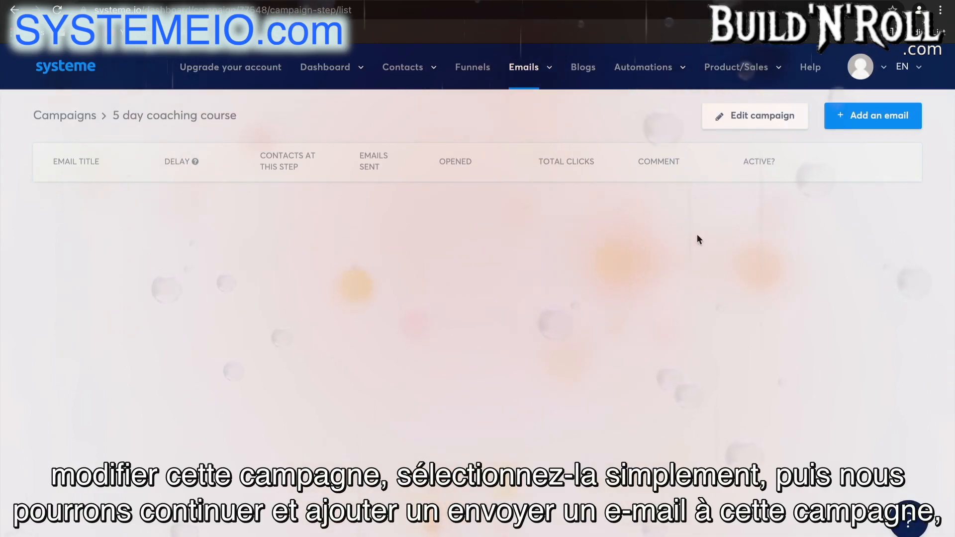
pyautogui.click(896, 127)
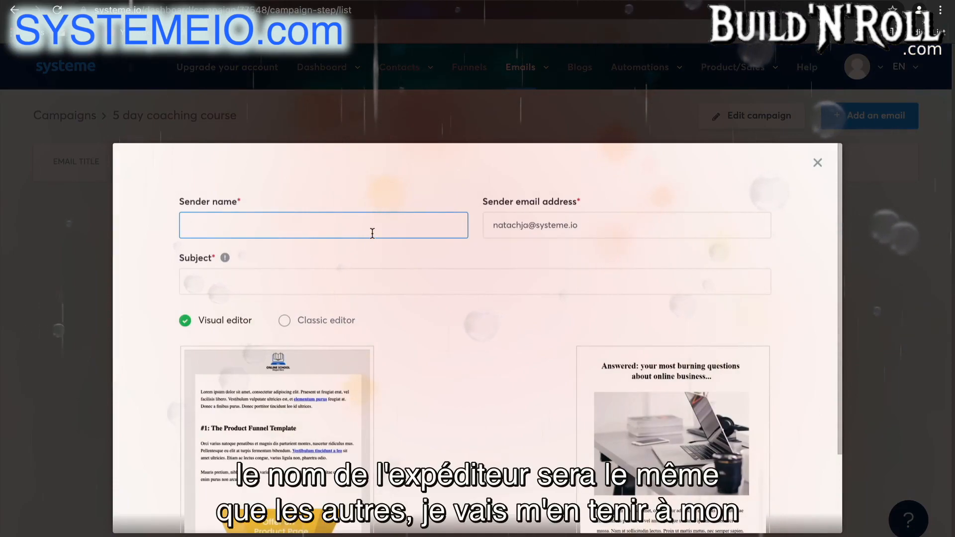
pyautogui.write('Nata')
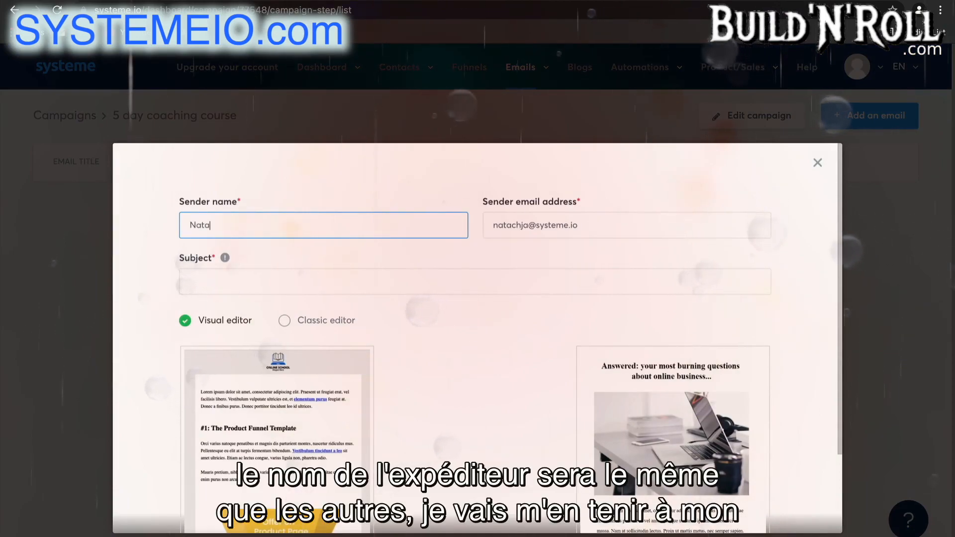
pyautogui.write('chja')
pyautogui.moveTo(628, 228); pyautogui.dragTo(537, 226)
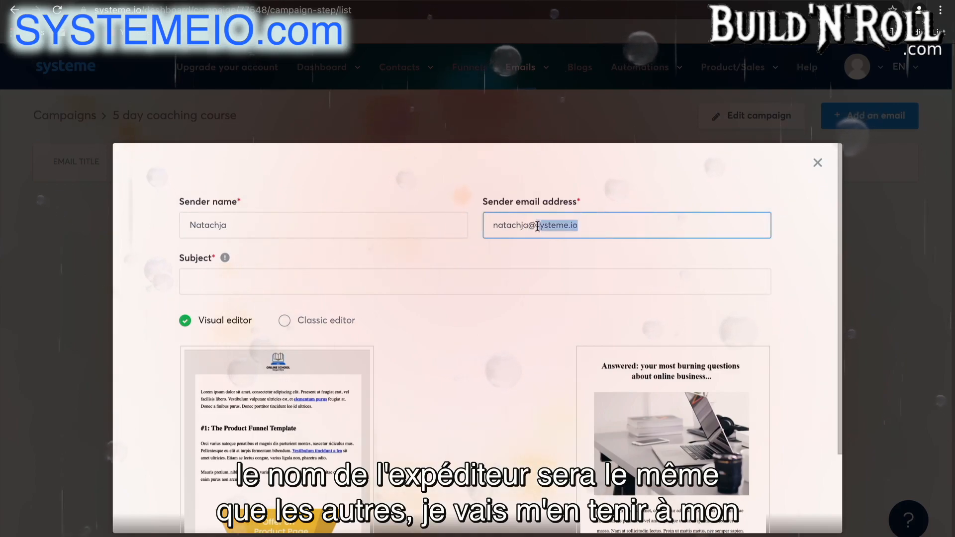
pyautogui.press('BackSpace')
pyautogui.write('pinto.com')
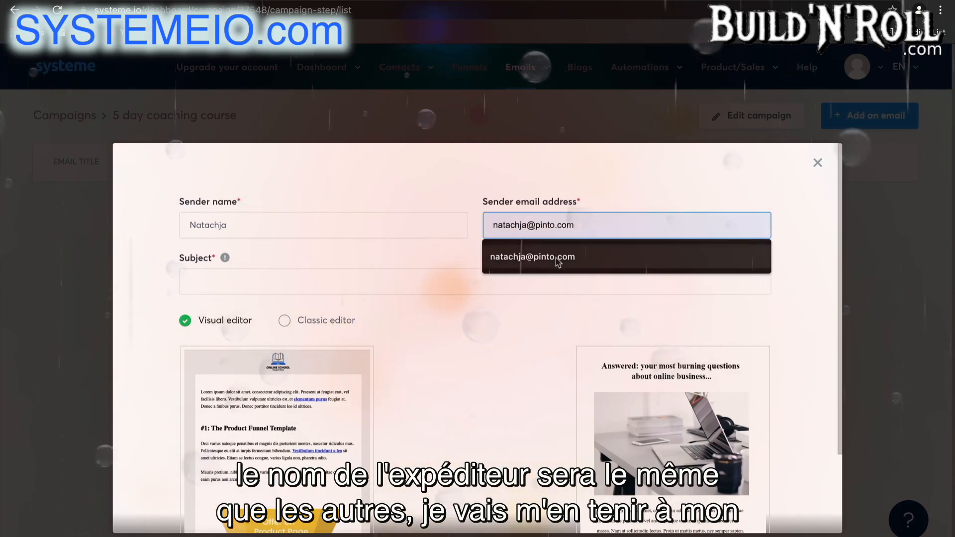
# Set the email subject to "The first step" and create the email with the classic editor
pyautogui.click(358, 277)
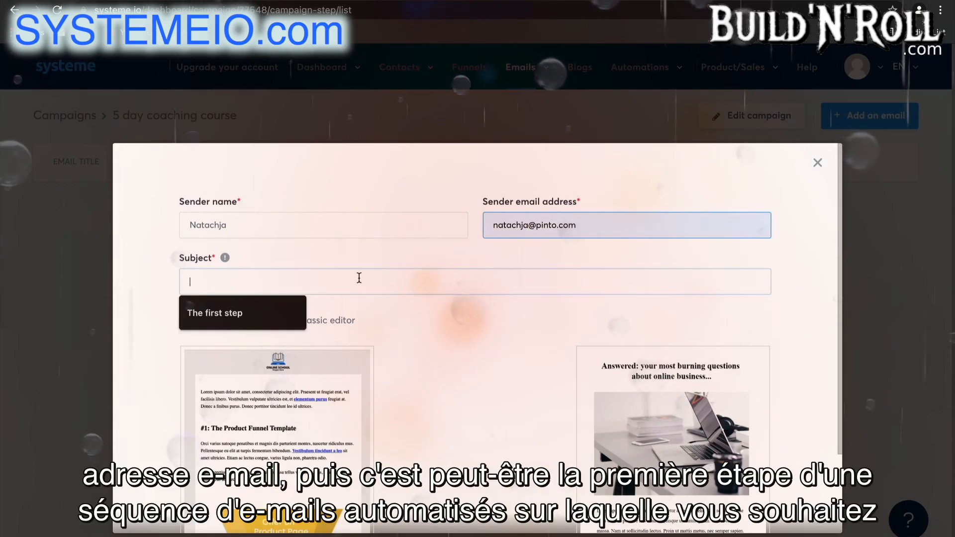
pyautogui.click(264, 321)
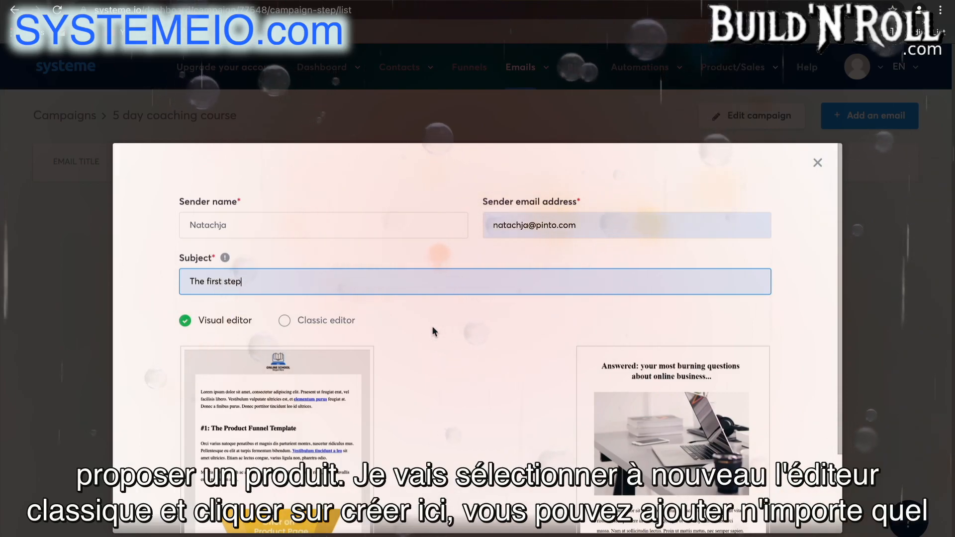
pyautogui.click(348, 325)
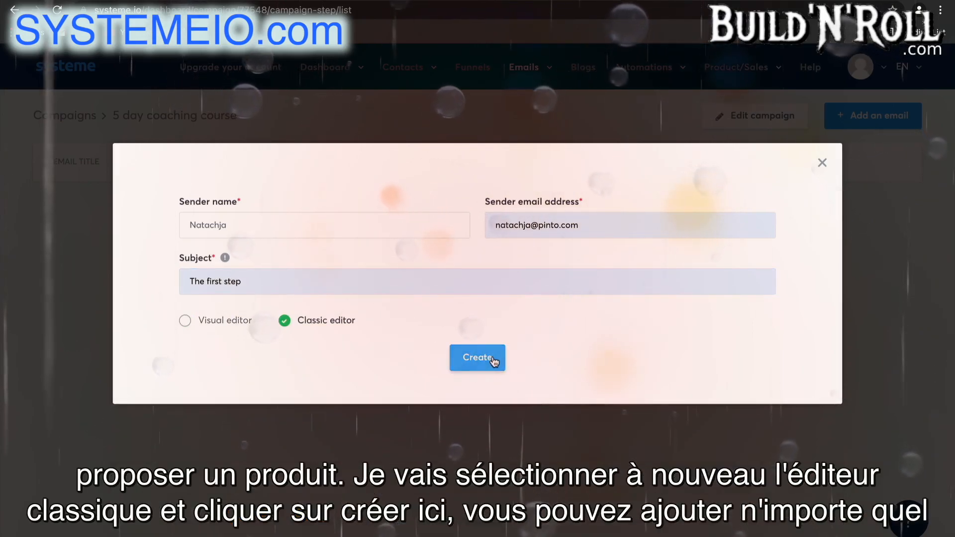
pyautogui.click(492, 359)
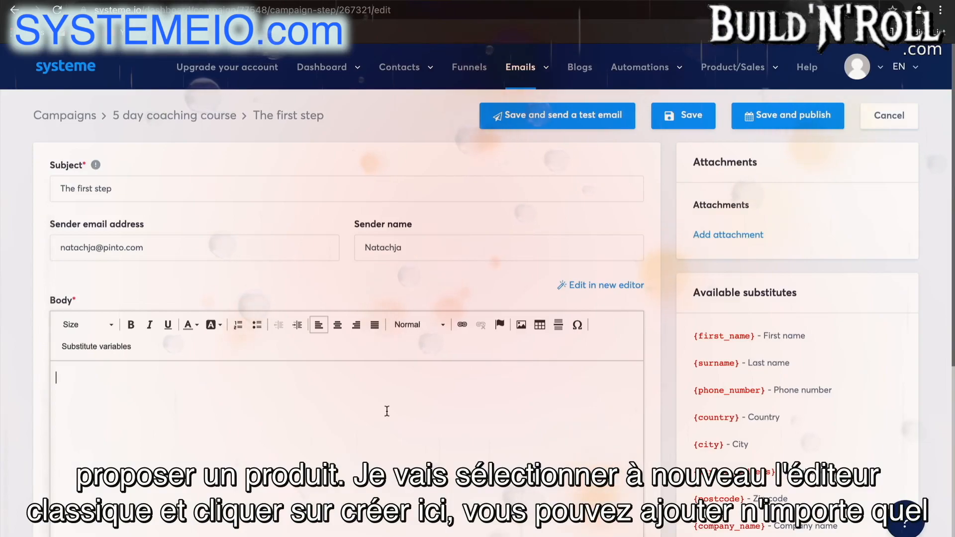
# Write "Here is your freebie.." as the email body and save the email without publishing it
pyautogui.write('Here ')
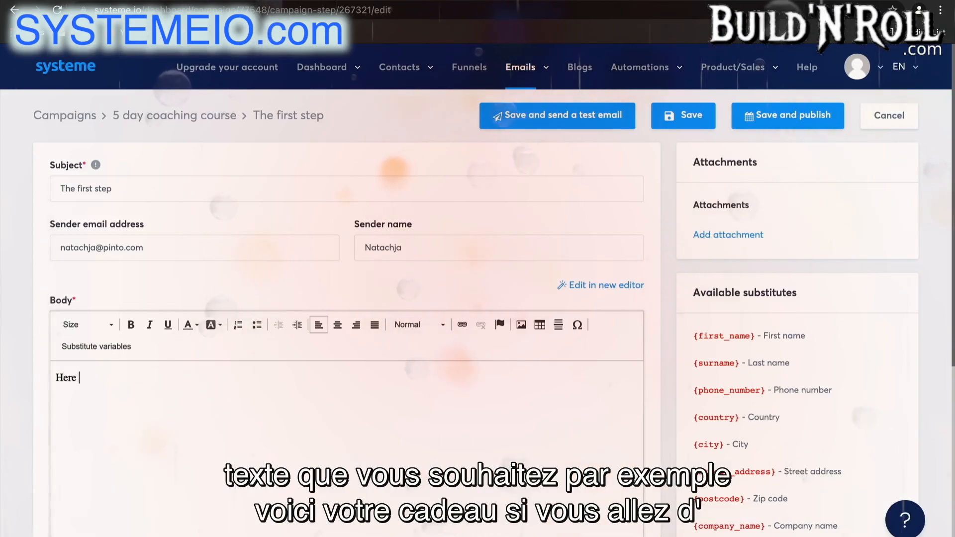
pyautogui.write('is your')
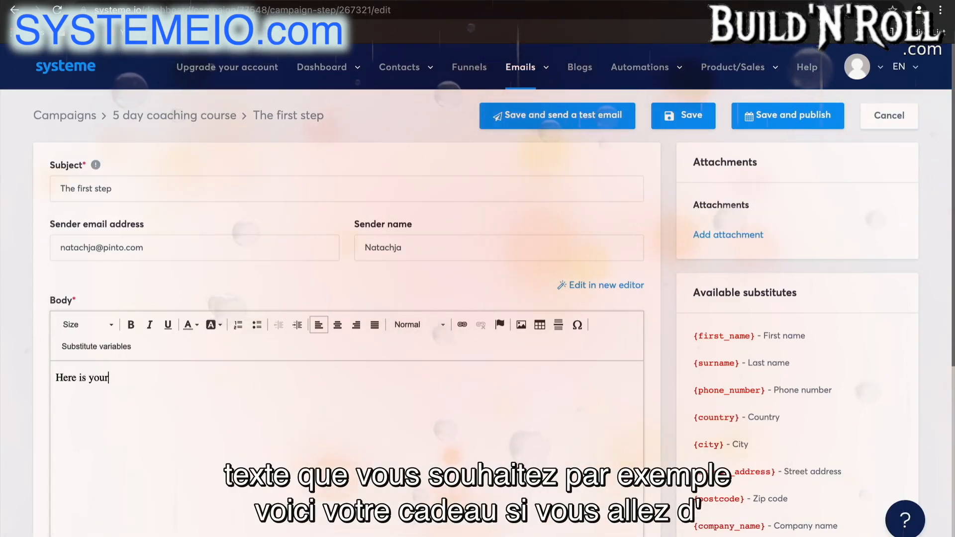
pyautogui.write(' freebie')
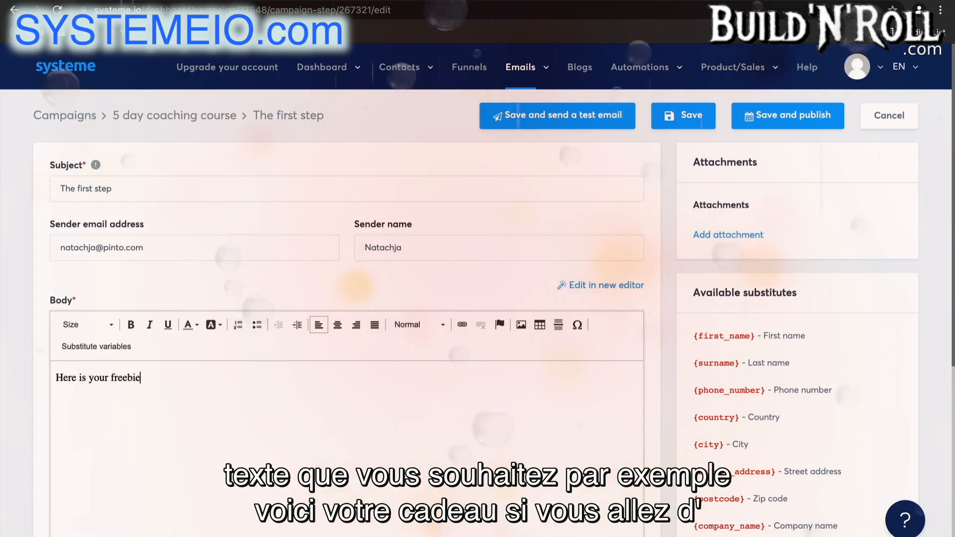
pyautogui.write('..')
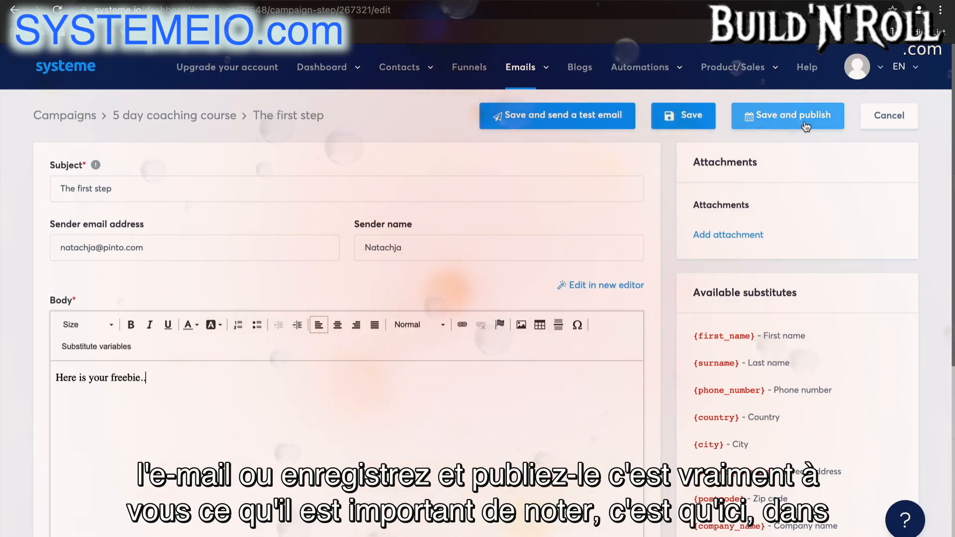
pyautogui.click(225, 245)
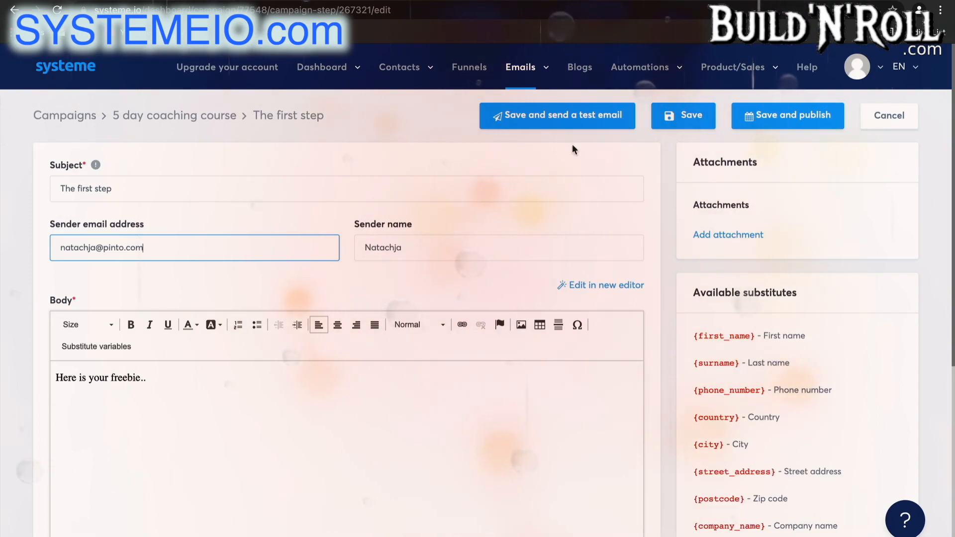
pyautogui.click(671, 118)
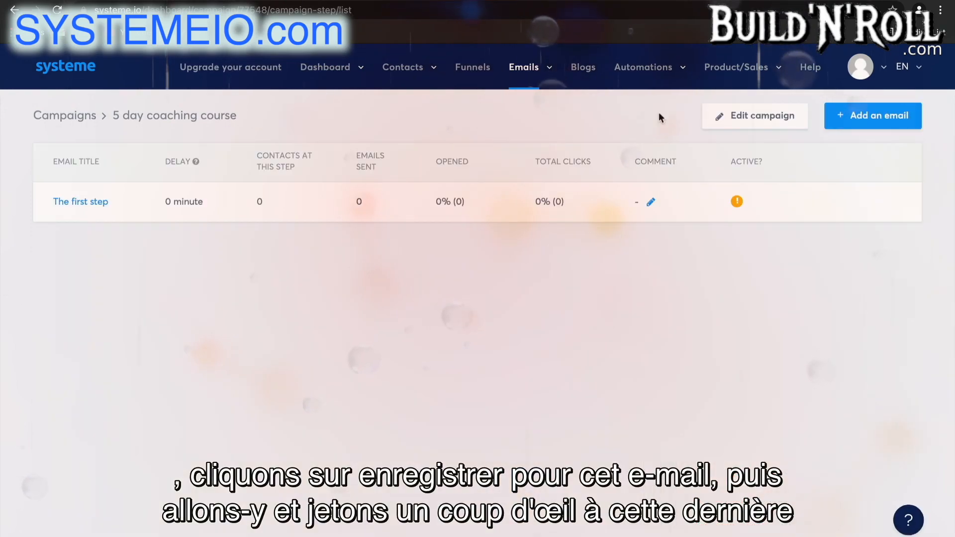
# Examine the email statistics for sent, opened, spam-reported and bounced emails
pyautogui.moveTo(546, 69)
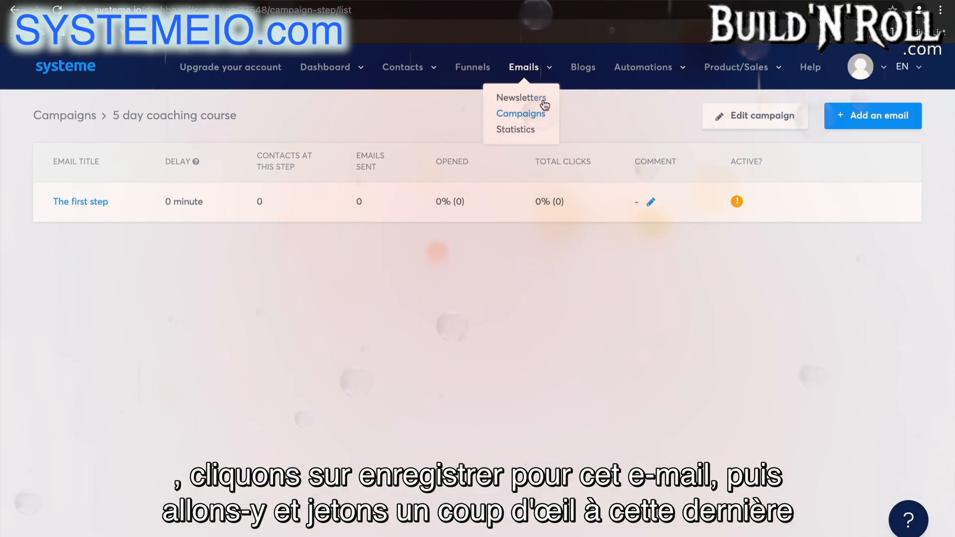
pyautogui.click(526, 130)
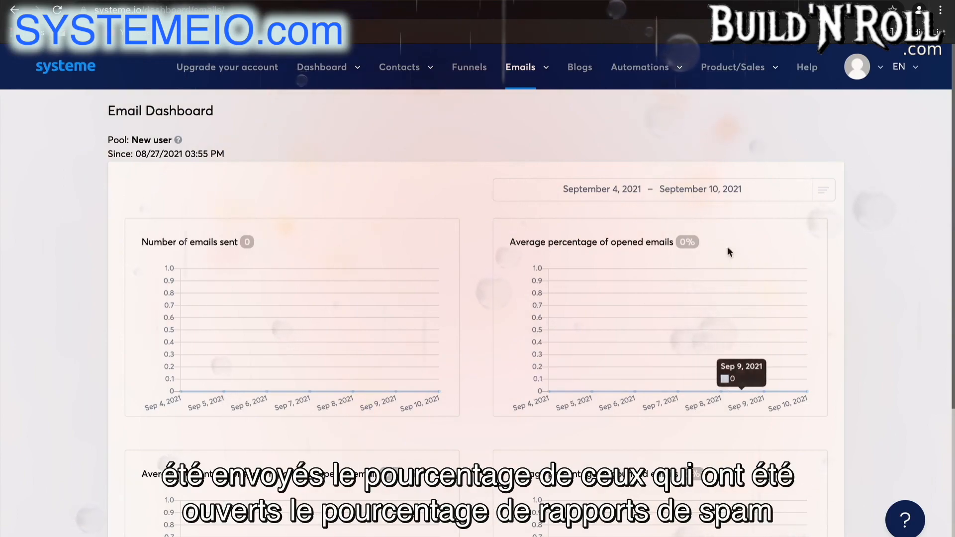
pyautogui.scroll(-3, 603, 262)
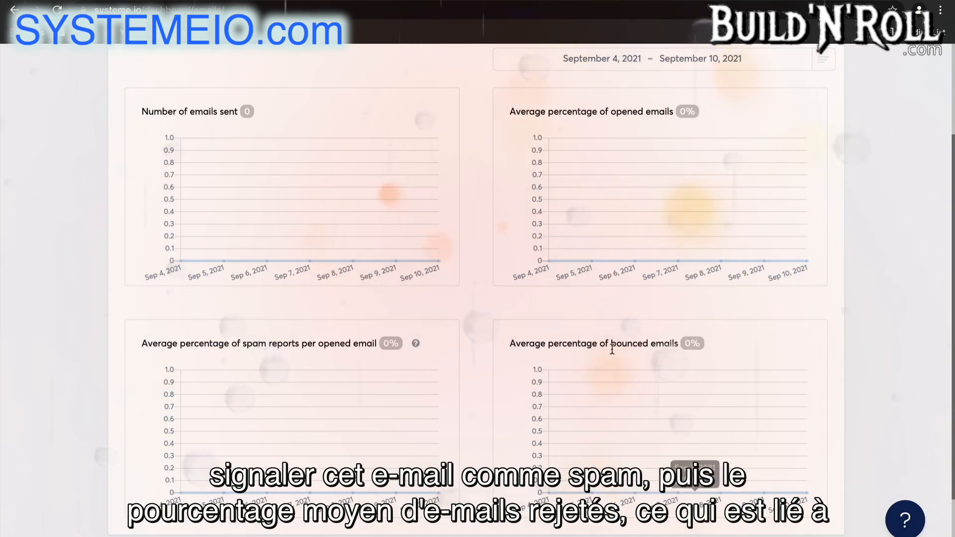
pyautogui.scroll(3, 612, 135)
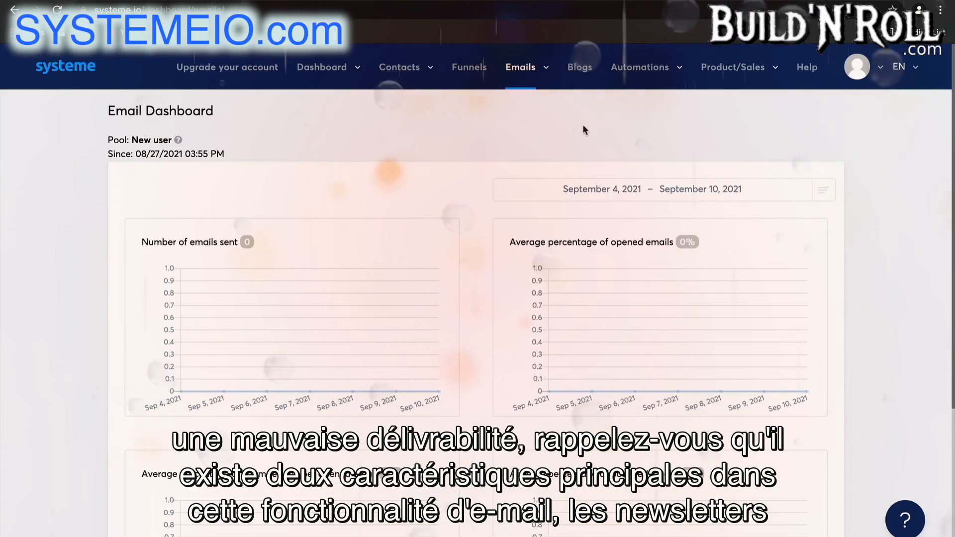
pyautogui.moveTo(531, 70)
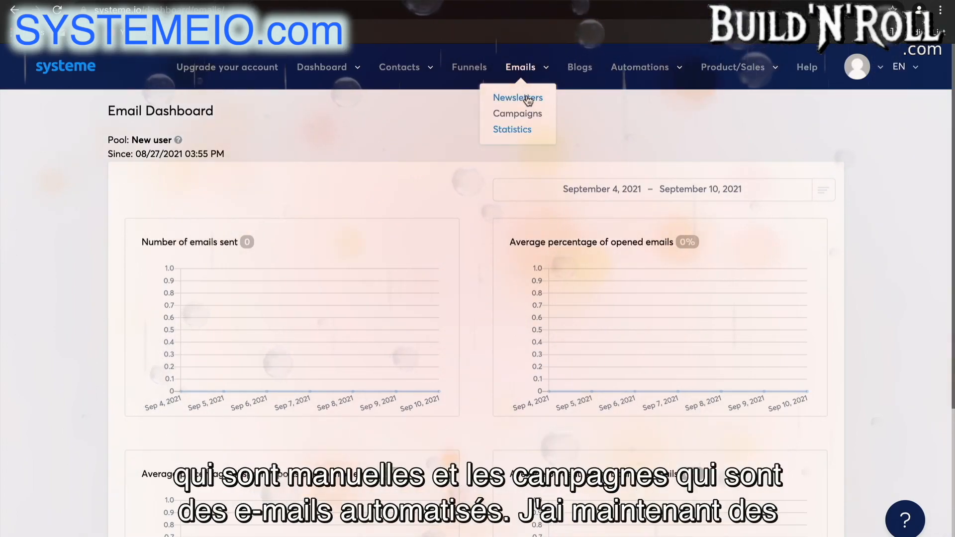
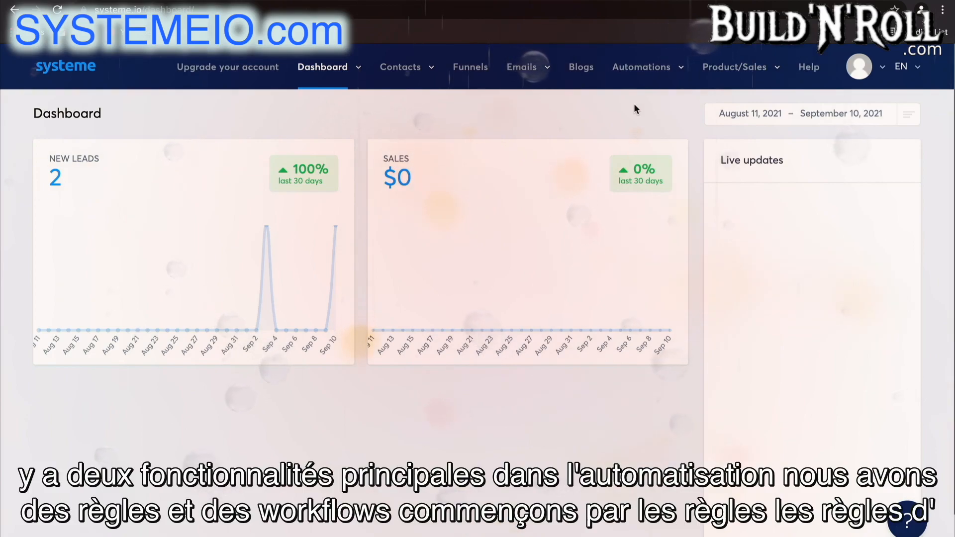
# Start a new automation rule and add a New sale trigger to it
pyautogui.click(657, 75)
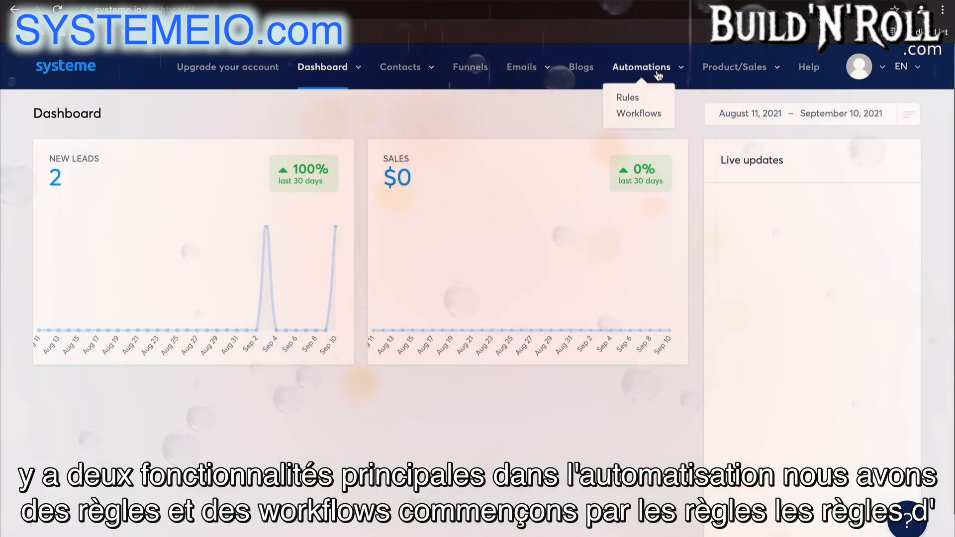
pyautogui.click(633, 98)
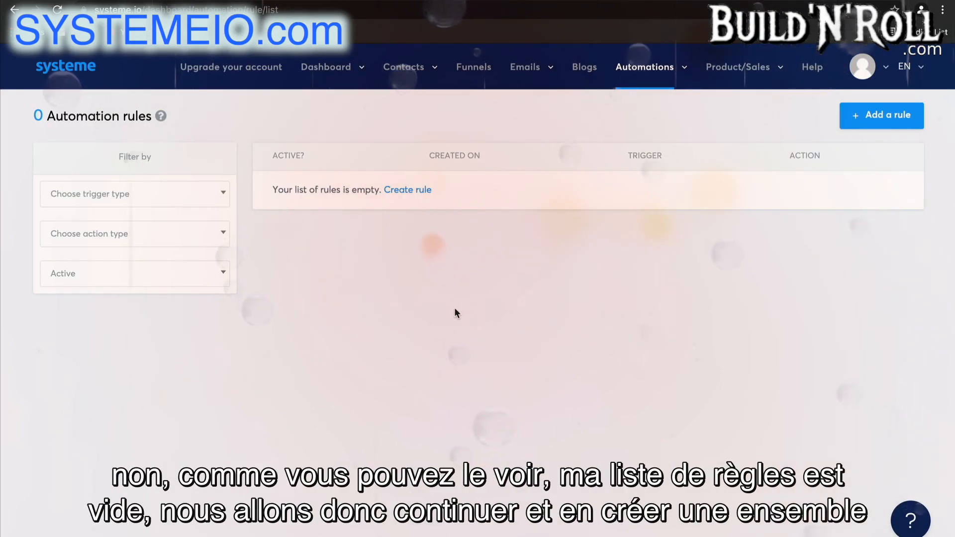
pyautogui.click(881, 115)
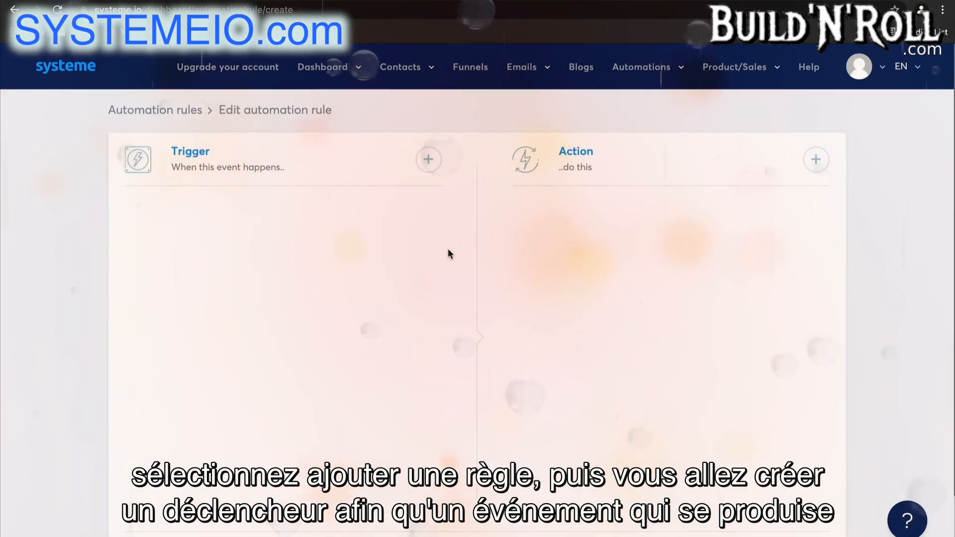
pyautogui.click(427, 159)
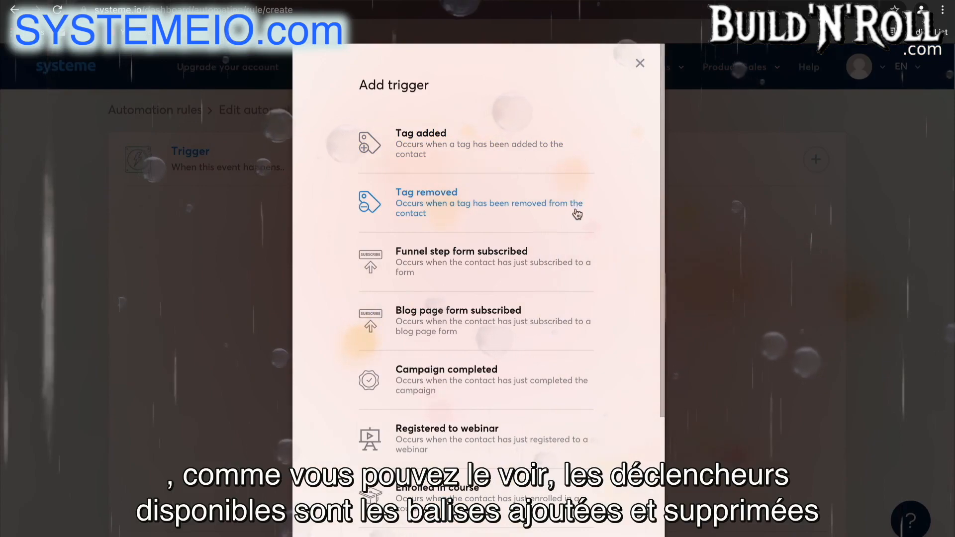
pyautogui.scroll(-2, 574, 209)
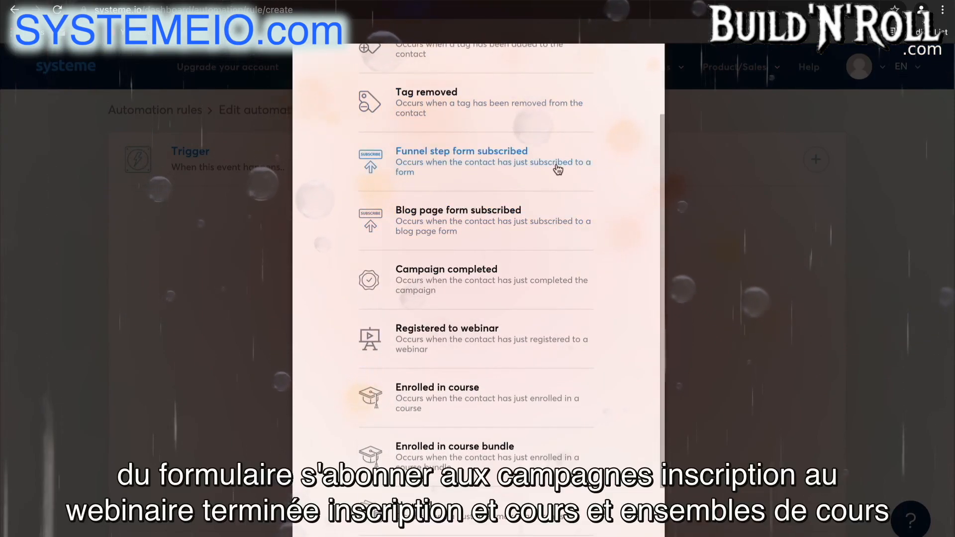
pyautogui.scroll(-1, 565, 276)
pyautogui.scroll(-1, 565, 279)
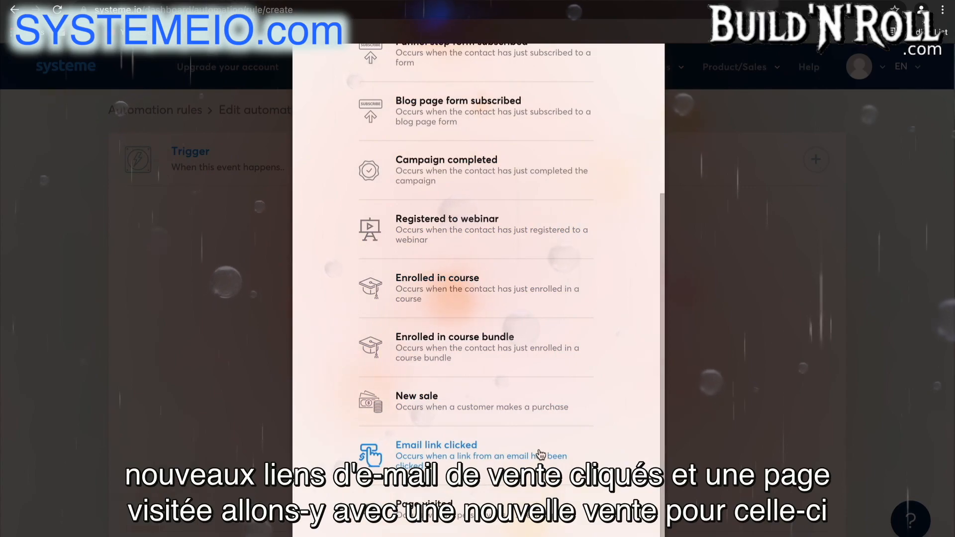
pyautogui.click(541, 412)
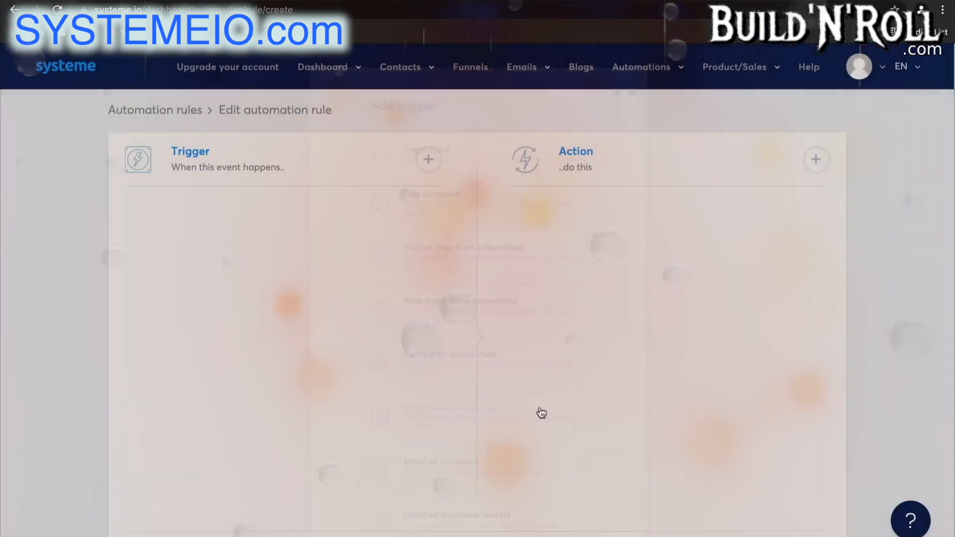
# Set the New sale trigger to the Sales Funnel and its Order Form step
pyautogui.click(353, 278)
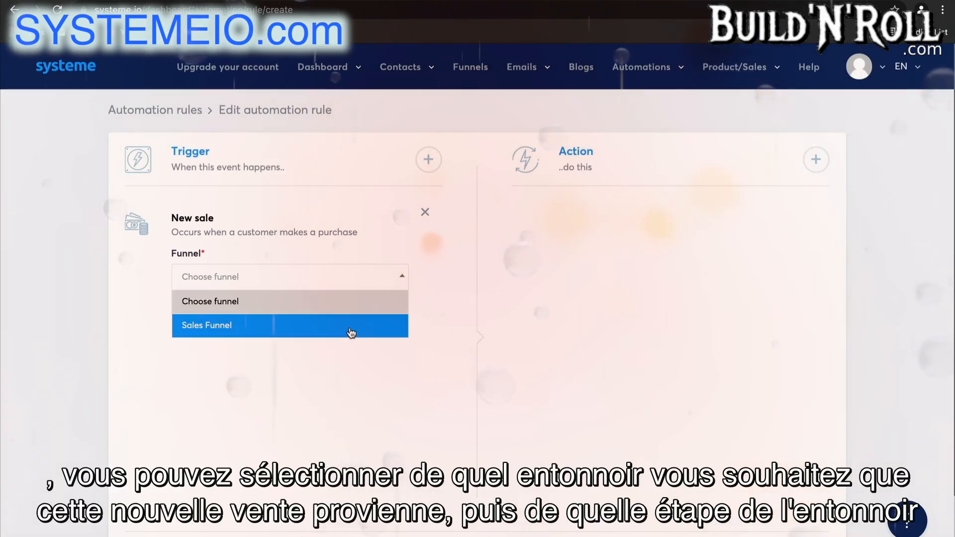
pyautogui.click(351, 332)
pyautogui.click(330, 339)
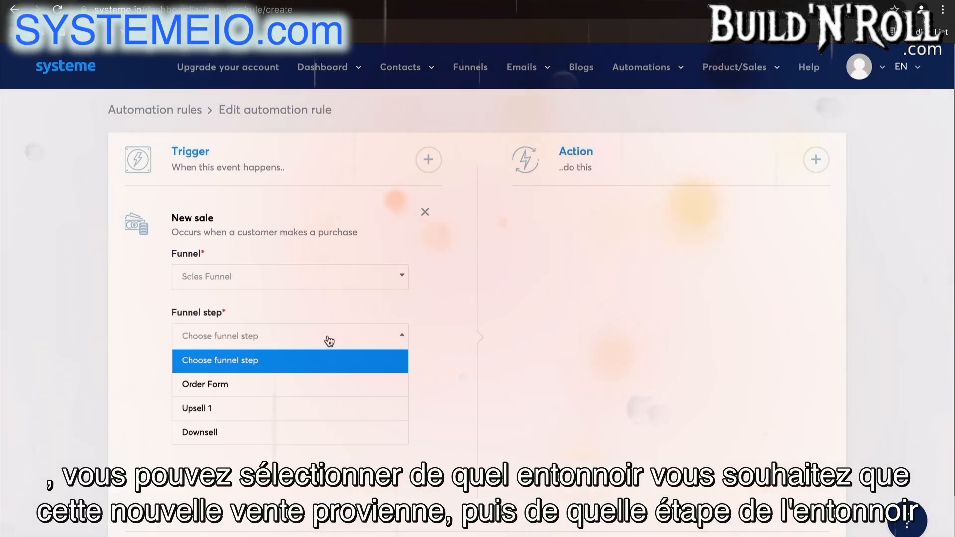
pyautogui.click(317, 383)
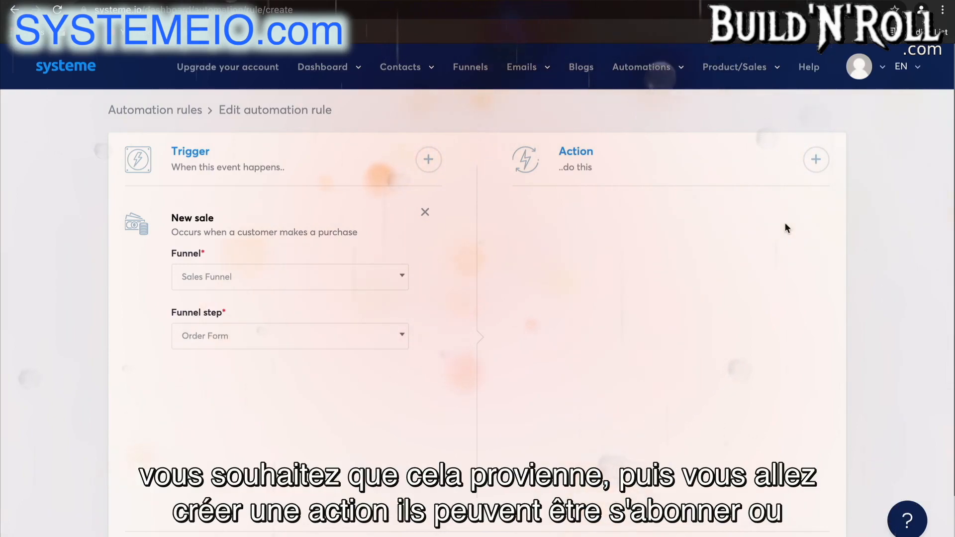
# Add a Subscribe to campaign action to the rule for the 5 day coaching course campaign
pyautogui.click(816, 160)
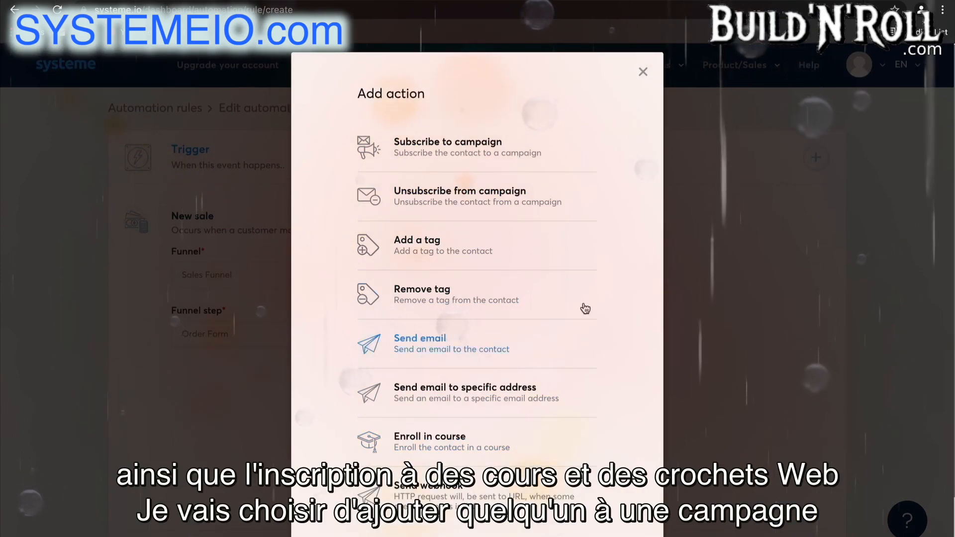
pyautogui.click(545, 166)
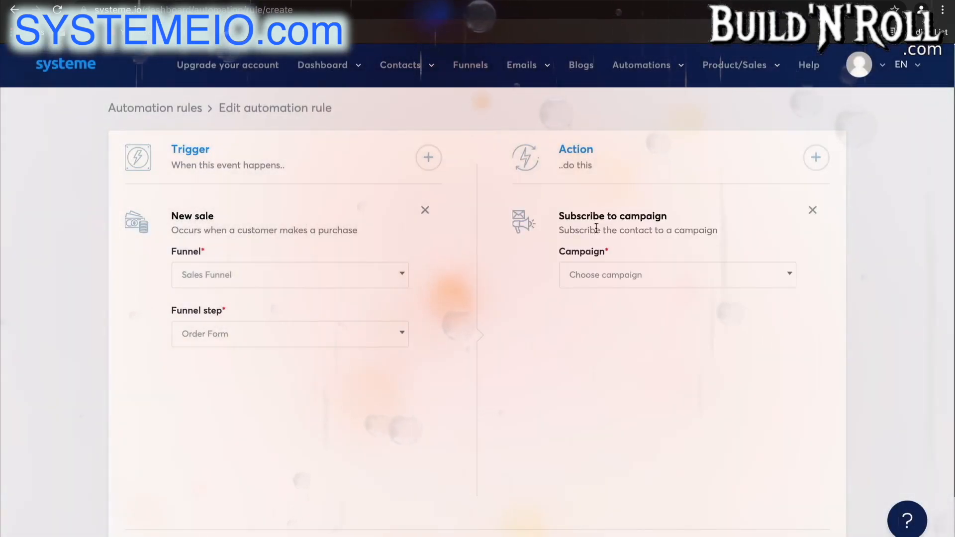
pyautogui.click(599, 274)
pyautogui.click(615, 324)
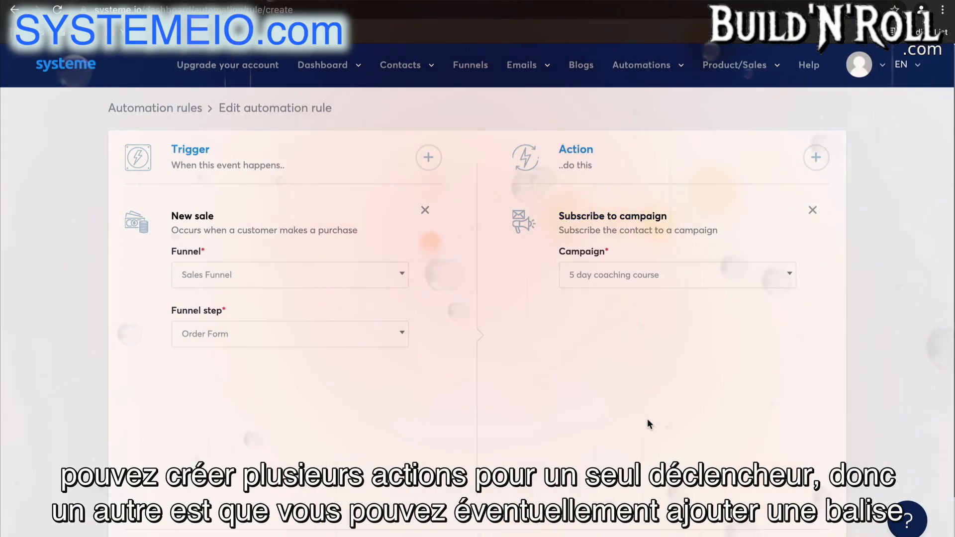
# Add an action that gives the contact the Blog - leads tag and a Send email to specific address action
pyautogui.click(816, 158)
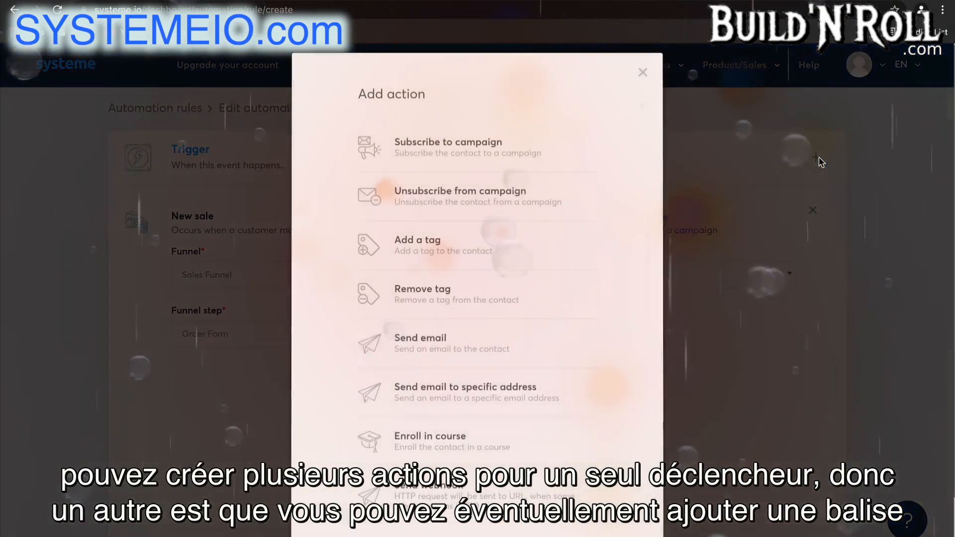
pyautogui.click(508, 255)
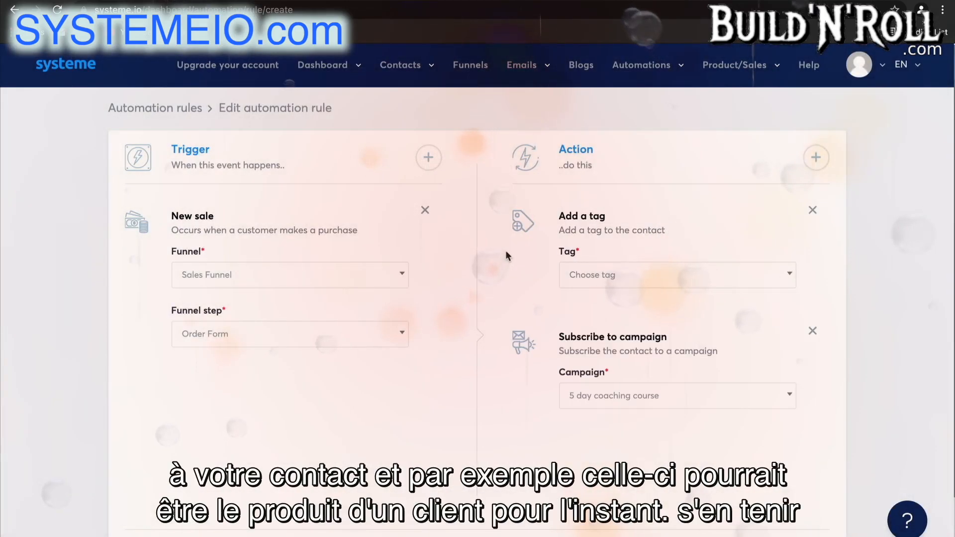
pyautogui.click(599, 281)
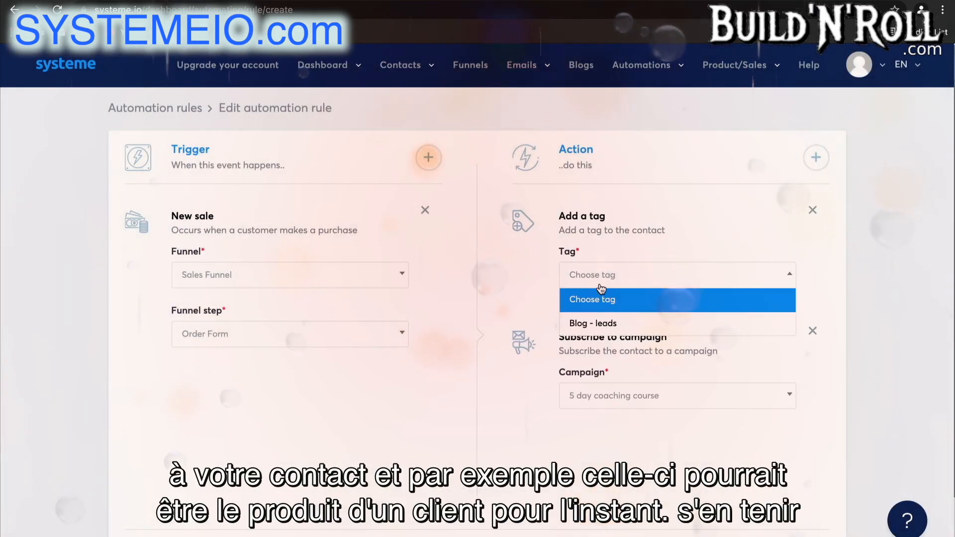
pyautogui.click(601, 324)
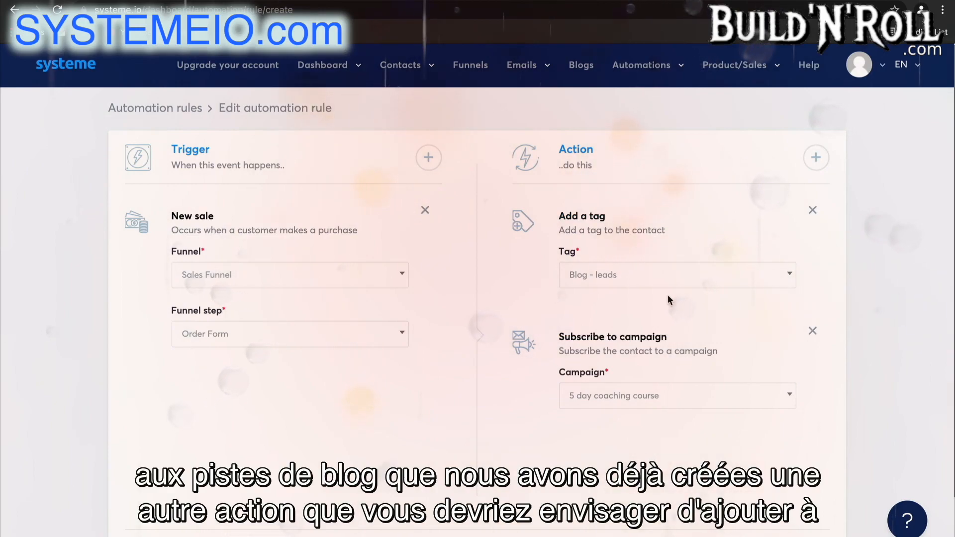
pyautogui.click(821, 160)
pyautogui.click(499, 396)
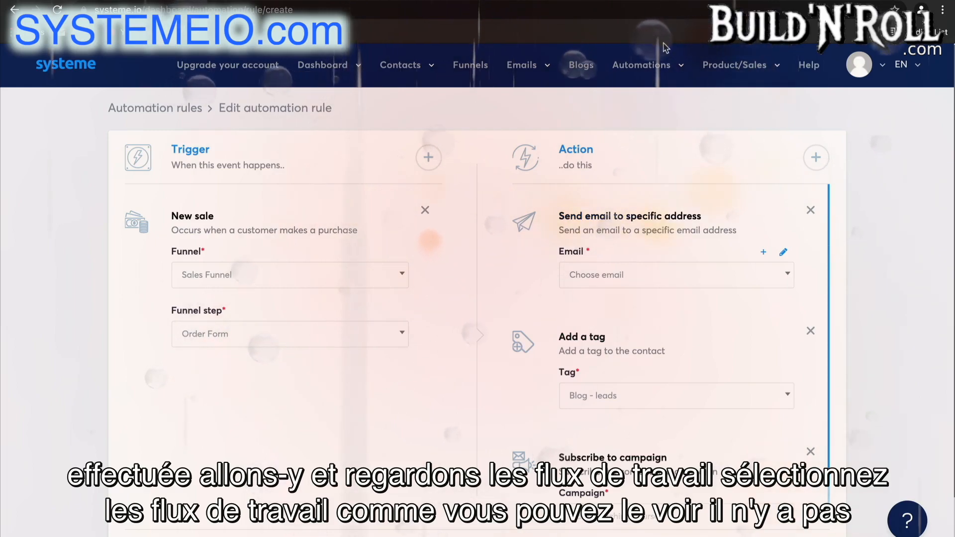
# Create a new automation workflow named Workflow 1 and open it for editing
pyautogui.moveTo(662, 65)
pyautogui.click(647, 111)
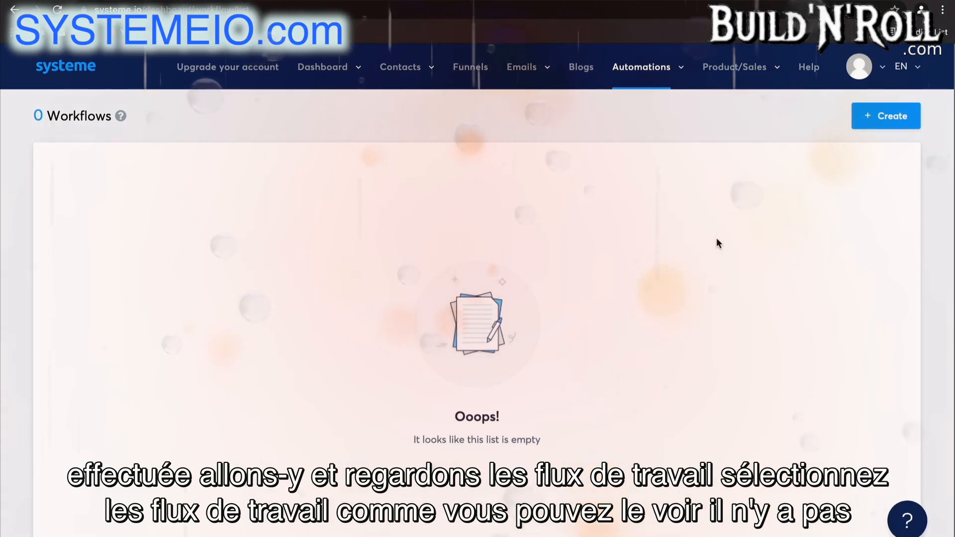
pyautogui.click(893, 116)
pyautogui.click(505, 215)
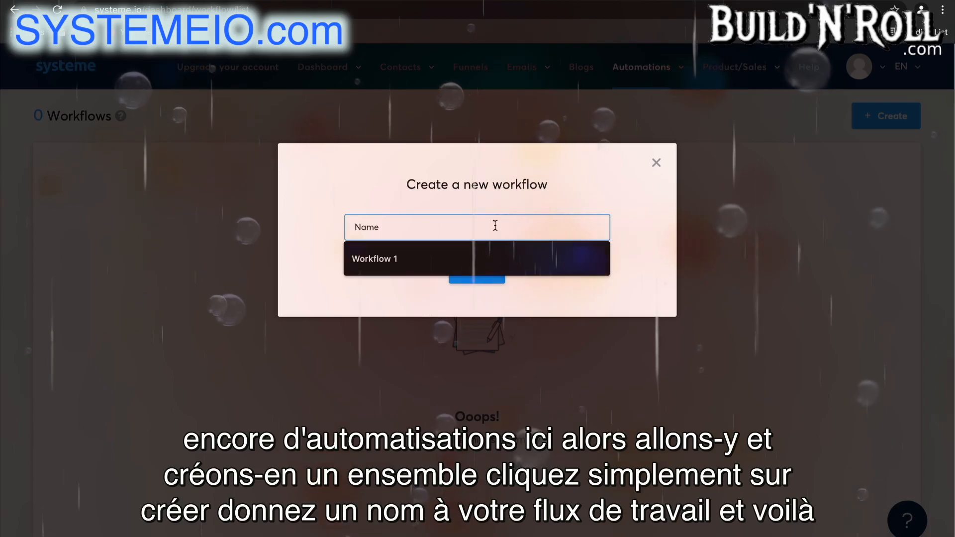
pyautogui.click(421, 265)
pyautogui.click(474, 272)
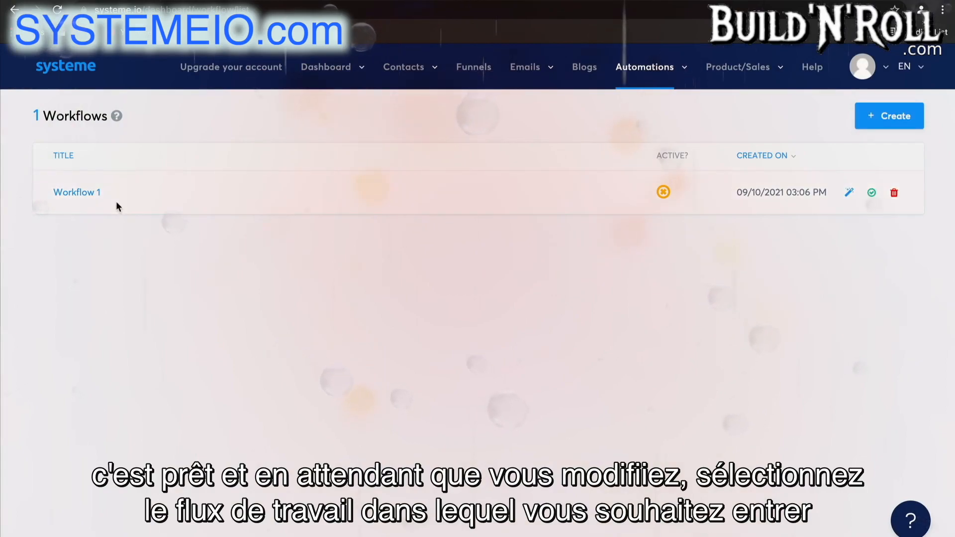
pyautogui.click(80, 195)
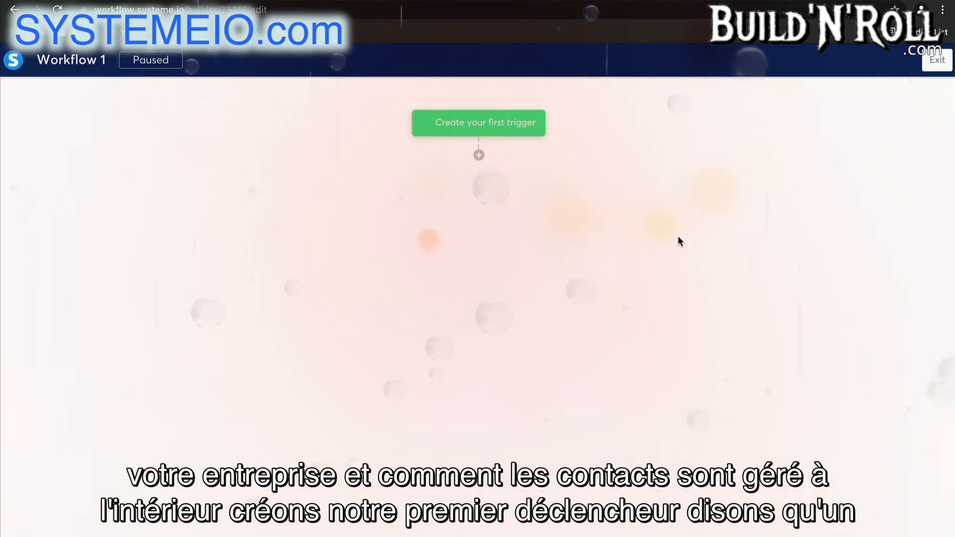
# Create the workflow's first trigger as Funnel form subscribed, using a Squeeze page of the Test Funnel
pyautogui.click(522, 127)
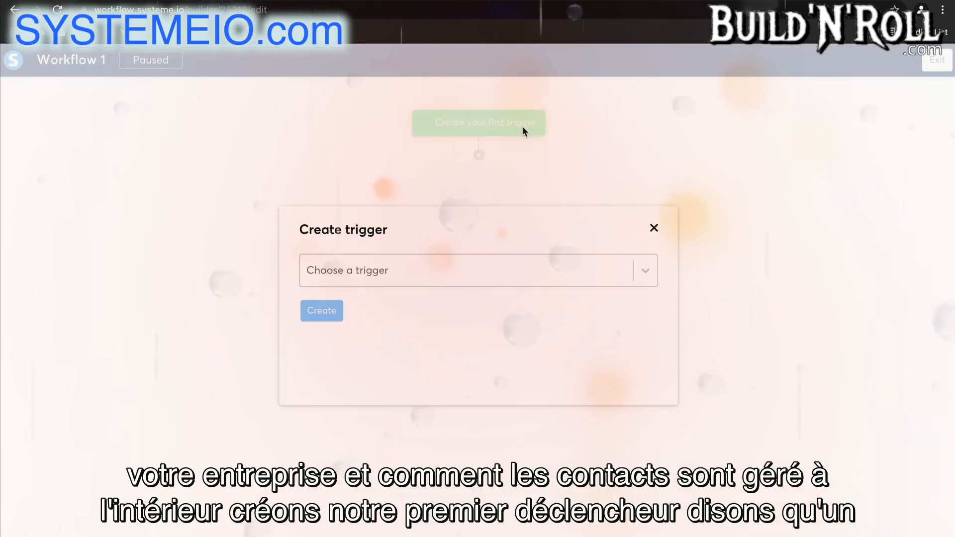
pyautogui.click(470, 270)
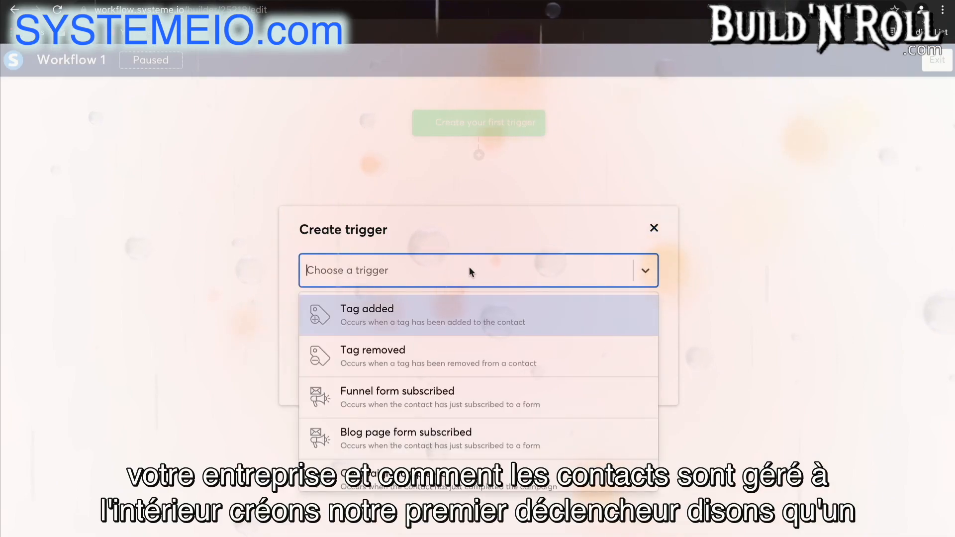
pyautogui.click(451, 398)
pyautogui.click(420, 324)
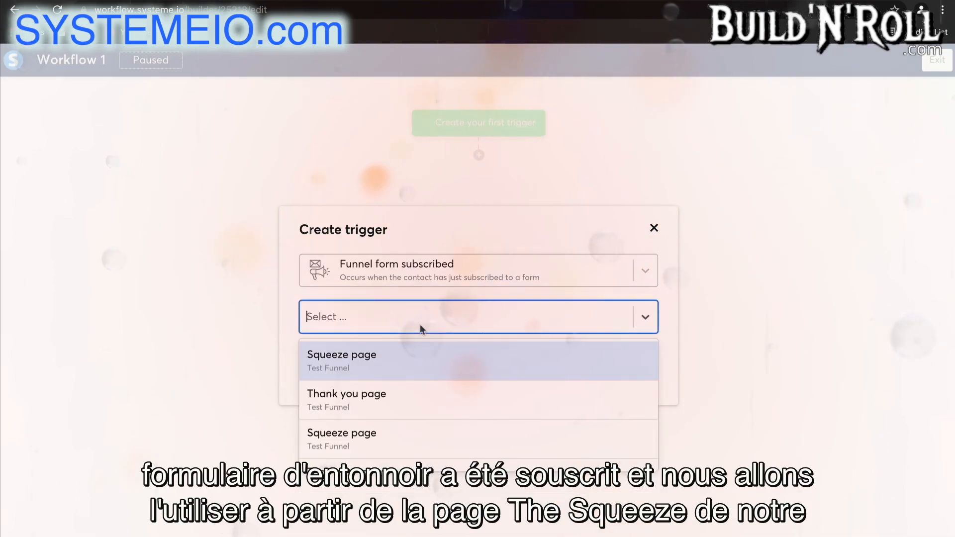
pyautogui.scroll(-1, 422, 399)
pyautogui.scroll(-1, 422, 399)
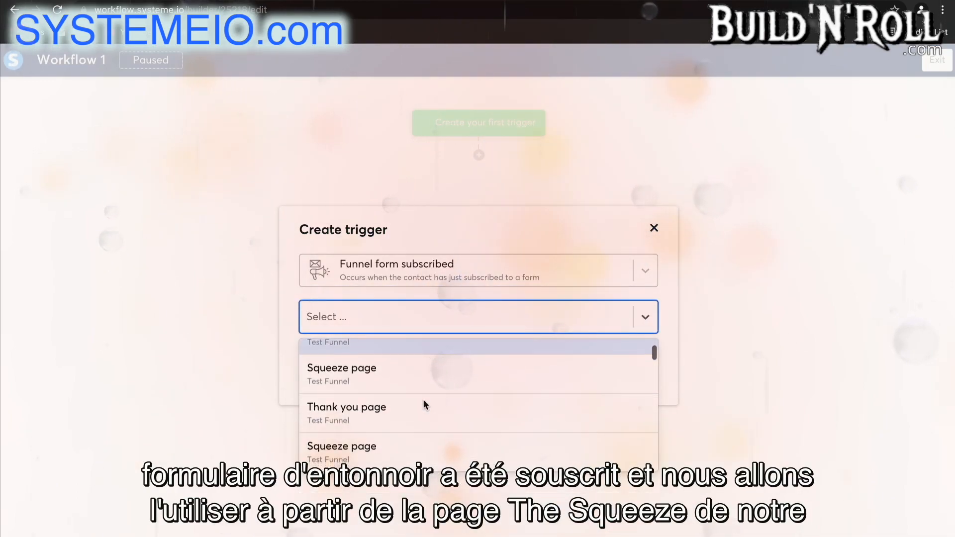
pyautogui.click(417, 375)
pyautogui.click(329, 363)
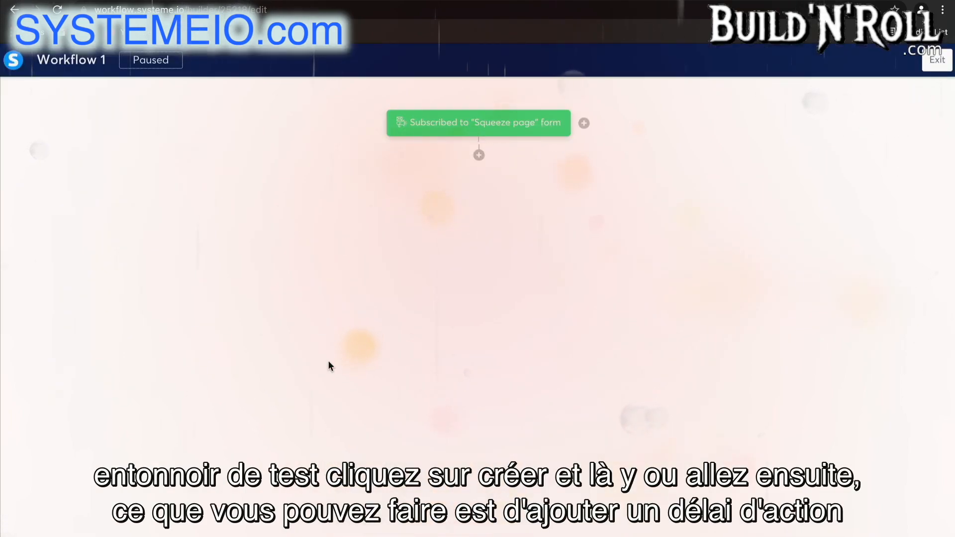
# Add a delay of 3 days below the Squeeze page form trigger
pyautogui.click(480, 156)
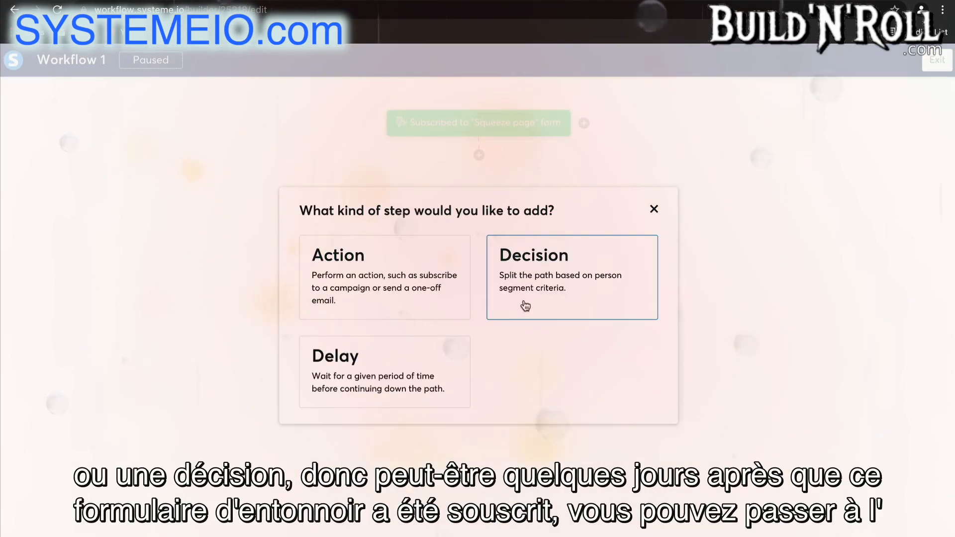
pyautogui.click(426, 356)
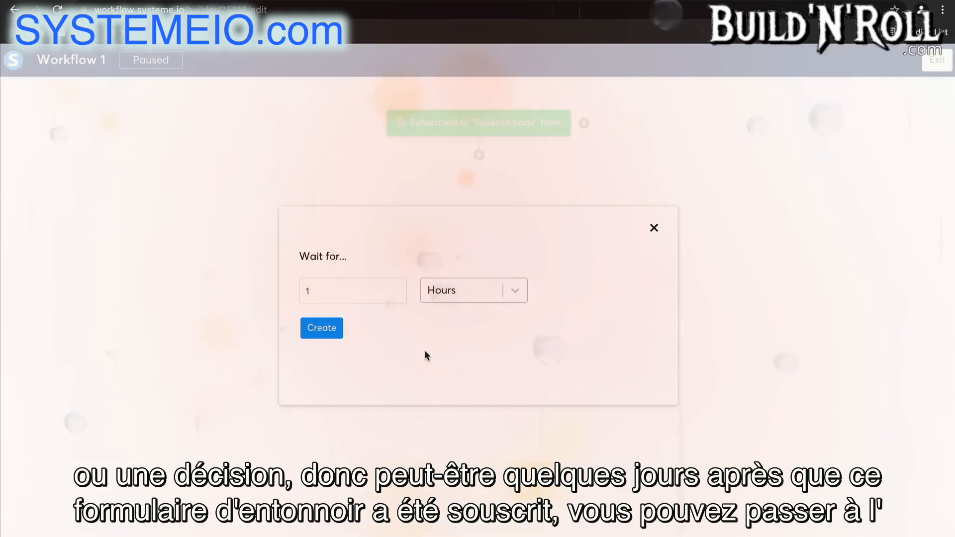
pyautogui.click(369, 288)
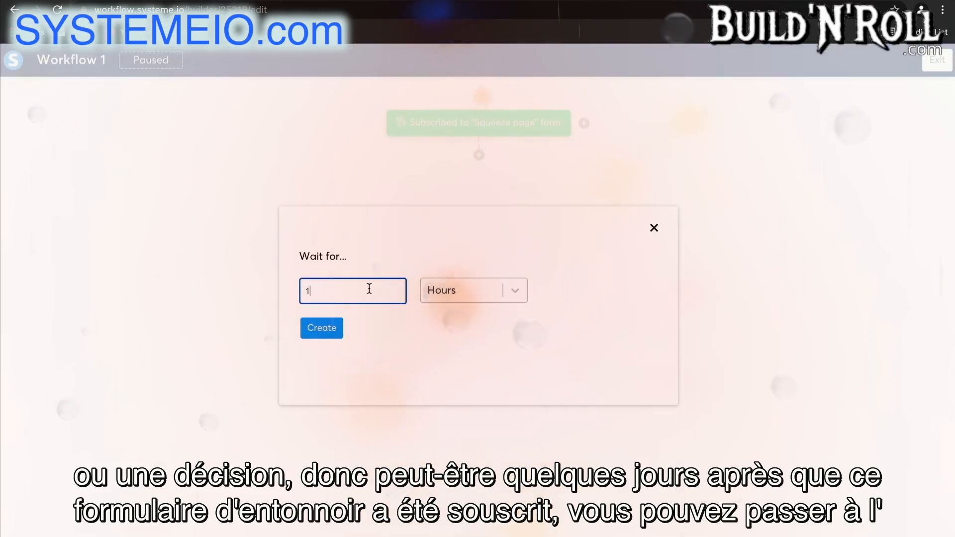
pyautogui.write('3')
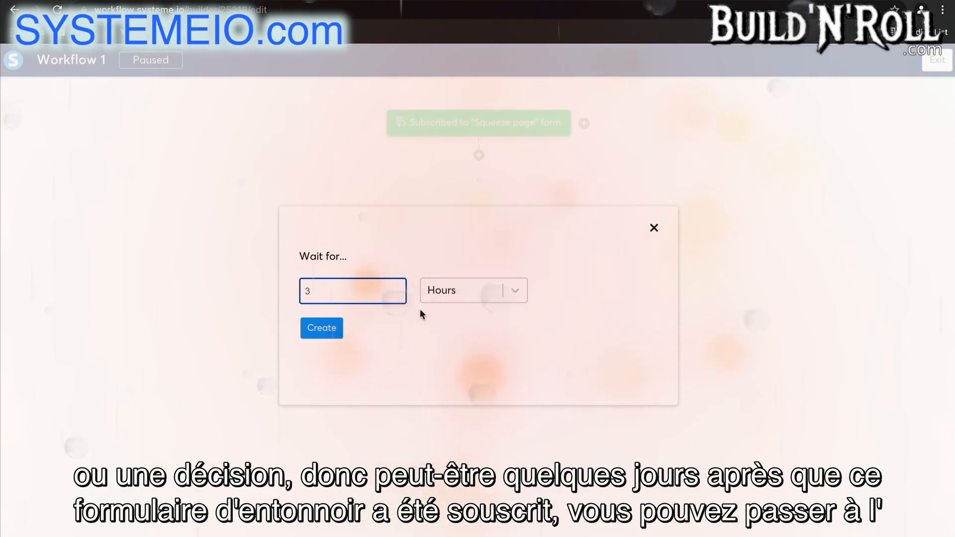
pyautogui.click(446, 294)
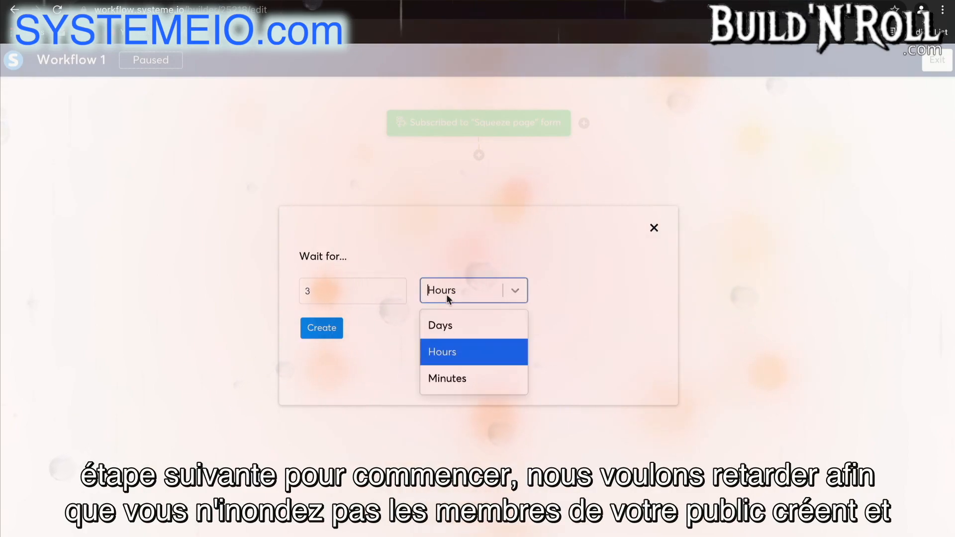
pyautogui.click(446, 326)
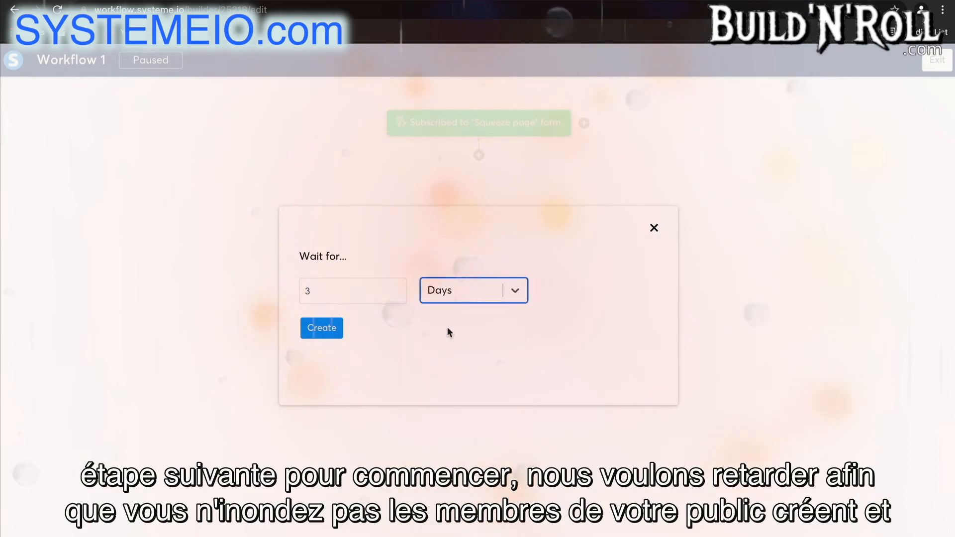
pyautogui.click(321, 328)
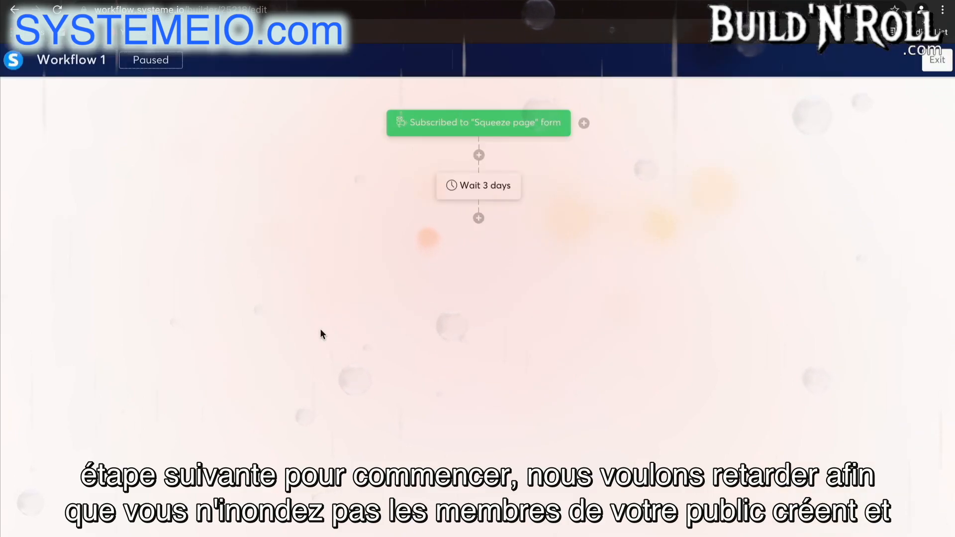
# Add a Subscribe to campaign action for the 5 day coaching course below the 3-day delay
pyautogui.click(478, 219)
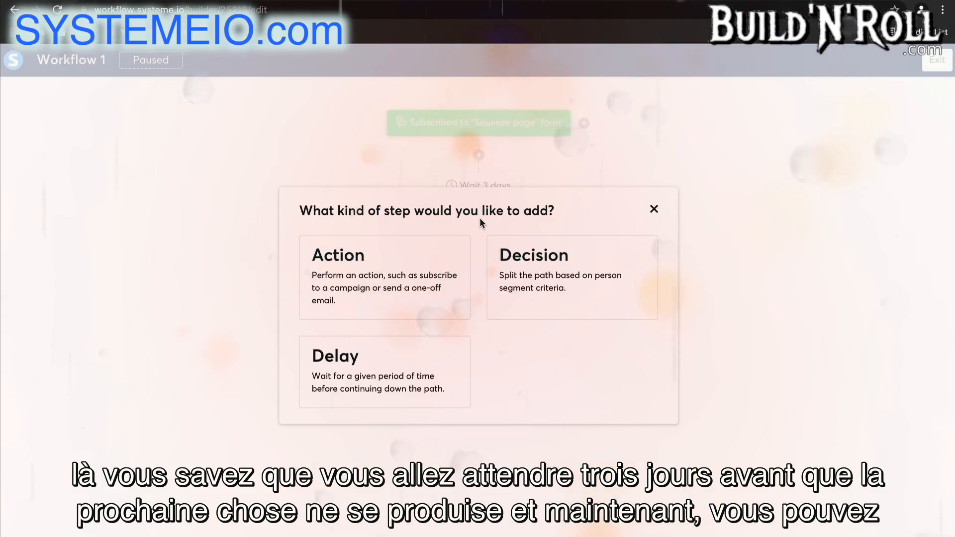
pyautogui.click(424, 275)
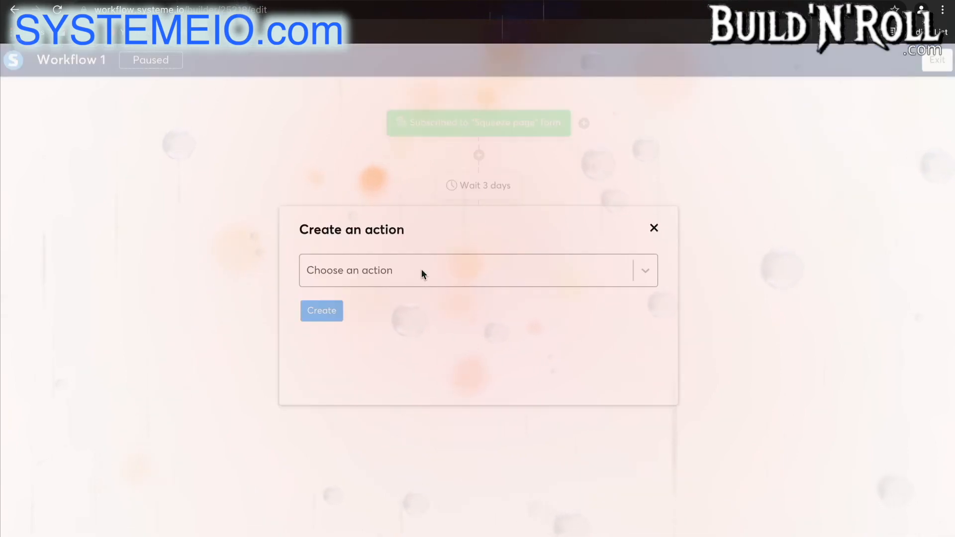
pyautogui.click(421, 275)
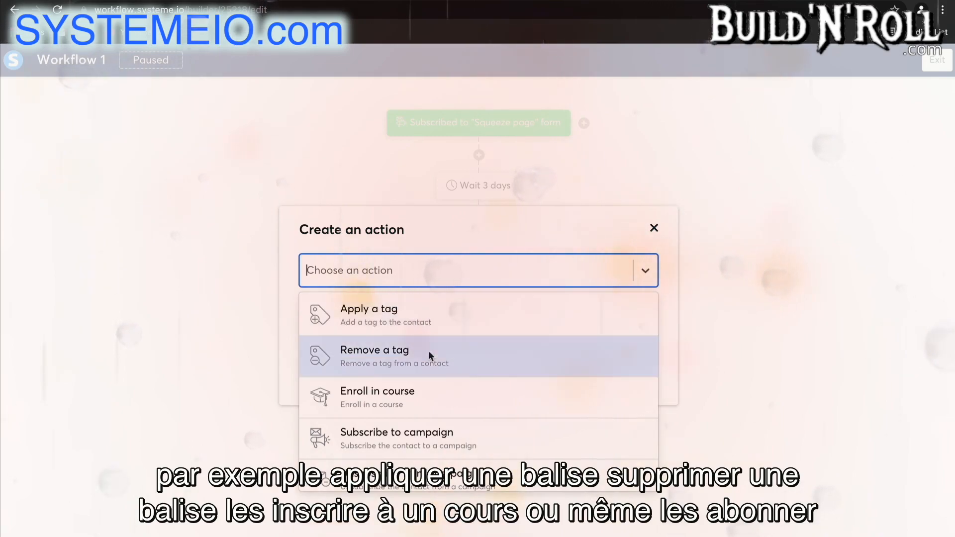
pyautogui.scroll(-2, 430, 394)
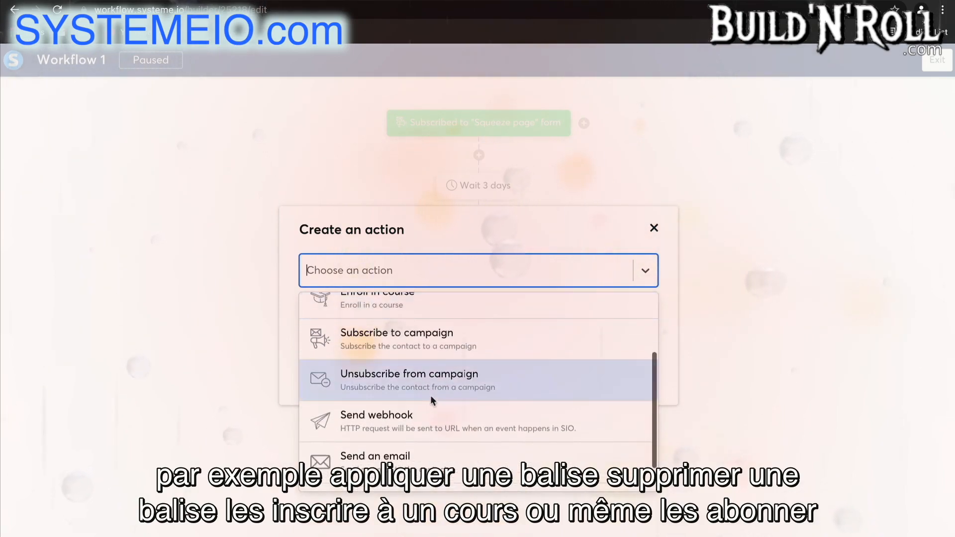
pyautogui.click(443, 344)
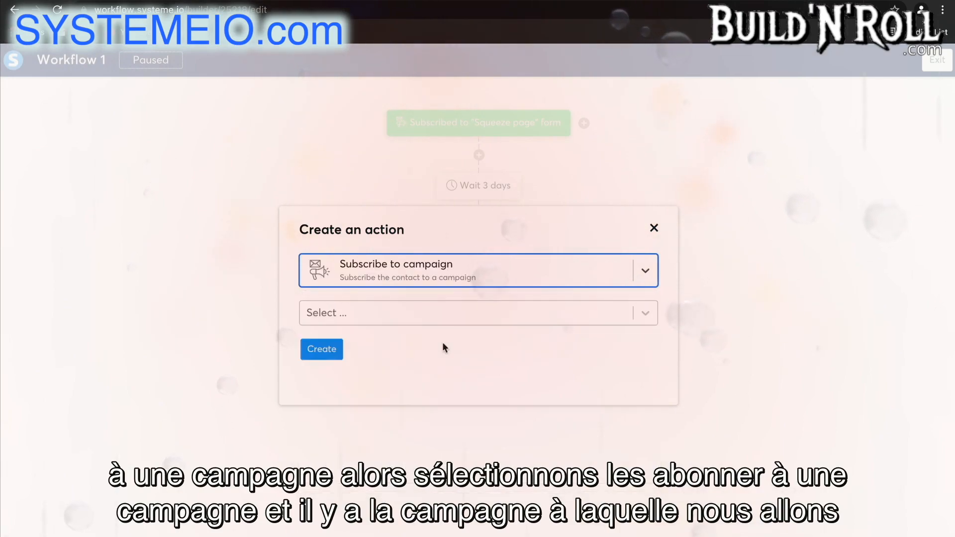
pyautogui.click(365, 315)
pyautogui.click(372, 347)
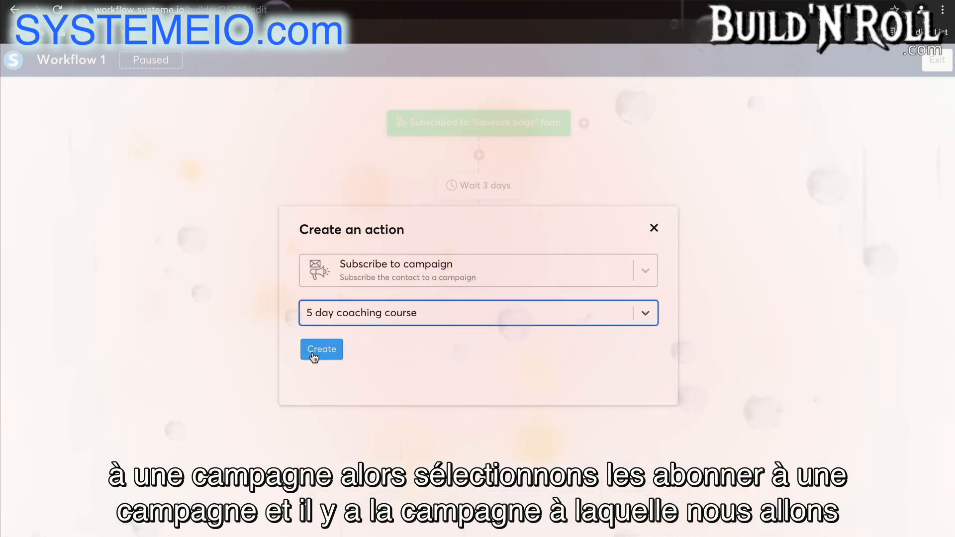
pyautogui.click(315, 353)
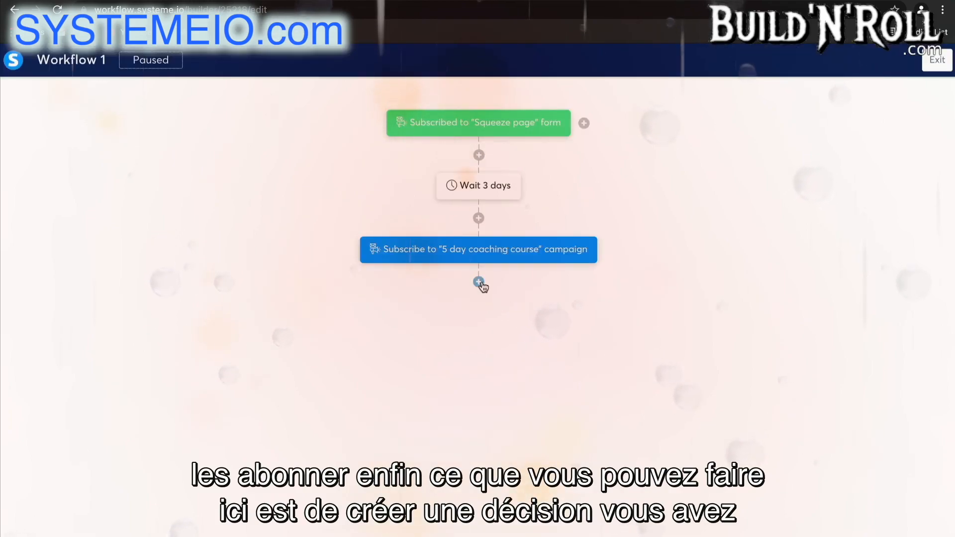
# Start a decision below the campaign subscription with the condition Tag, Contact tagged with, Blog - leads
pyautogui.click(478, 283)
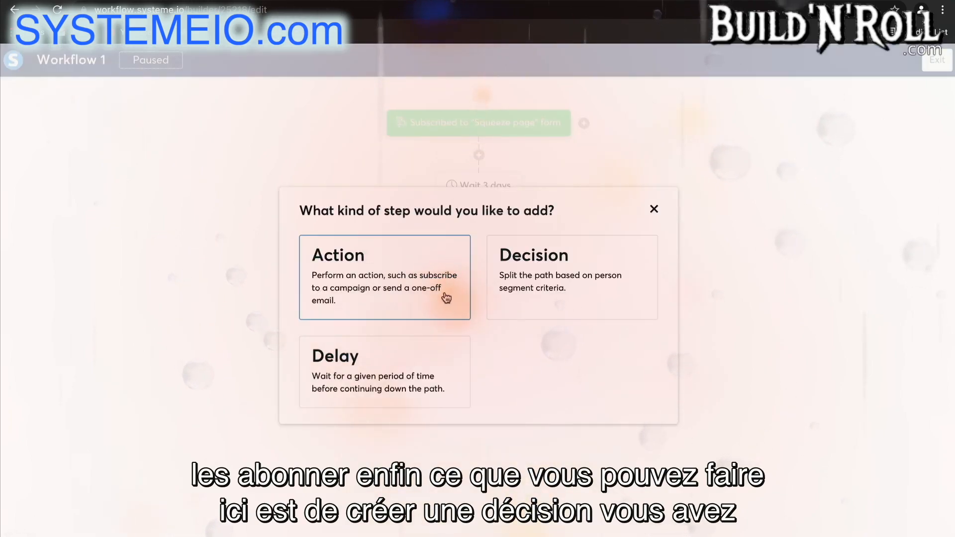
pyautogui.click(547, 293)
pyautogui.click(349, 230)
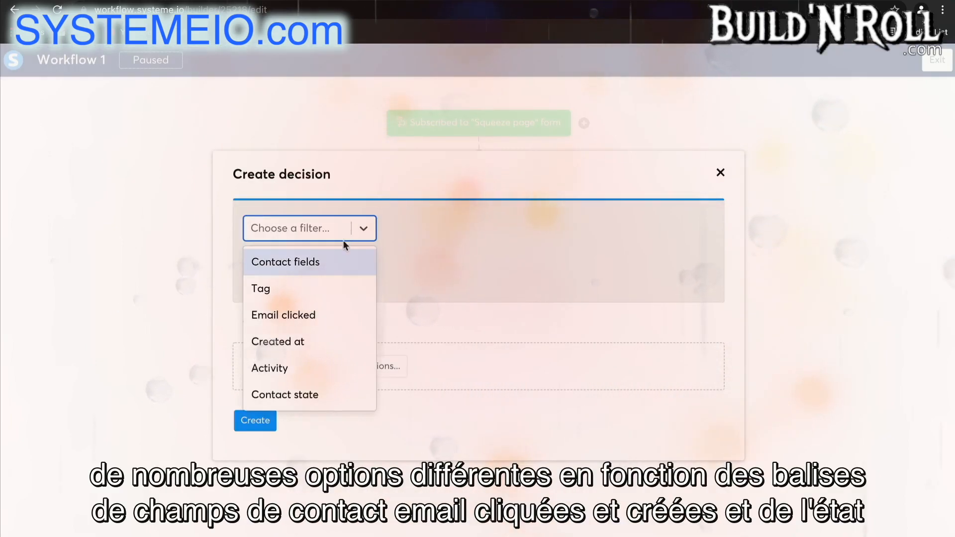
pyautogui.click(316, 291)
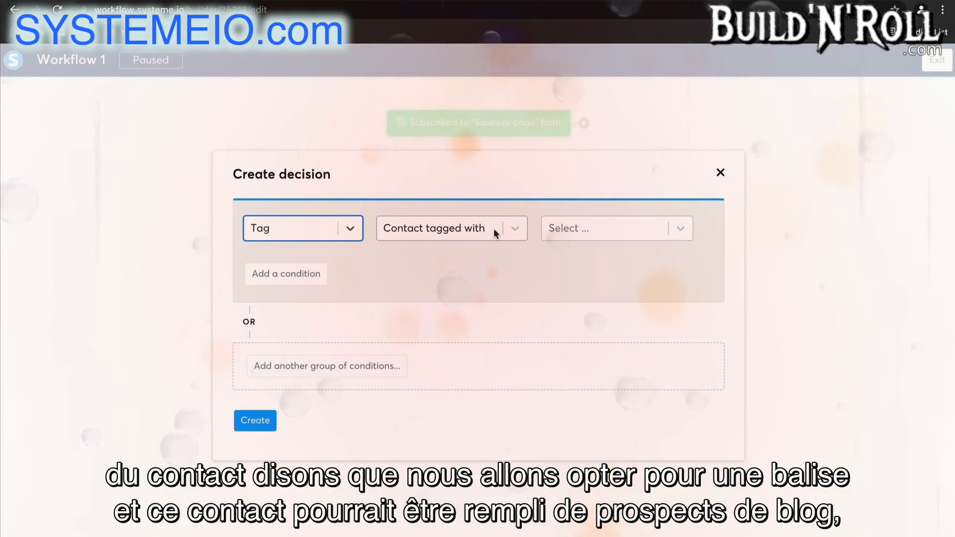
pyautogui.click(580, 229)
pyautogui.click(580, 266)
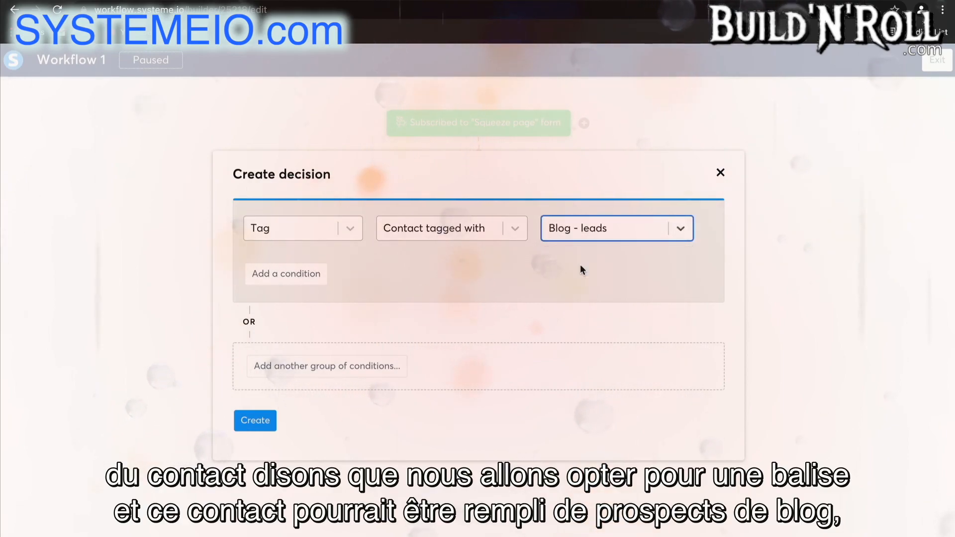
# Add a second AND condition for contacts not tagged with Blog - leads and create the decision
pyautogui.click(304, 273)
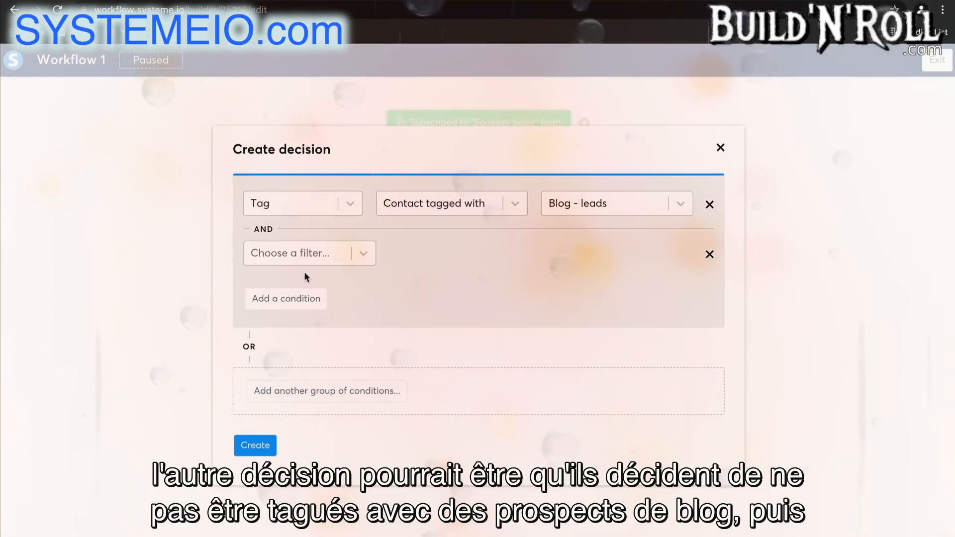
pyautogui.click(315, 255)
pyautogui.click(305, 310)
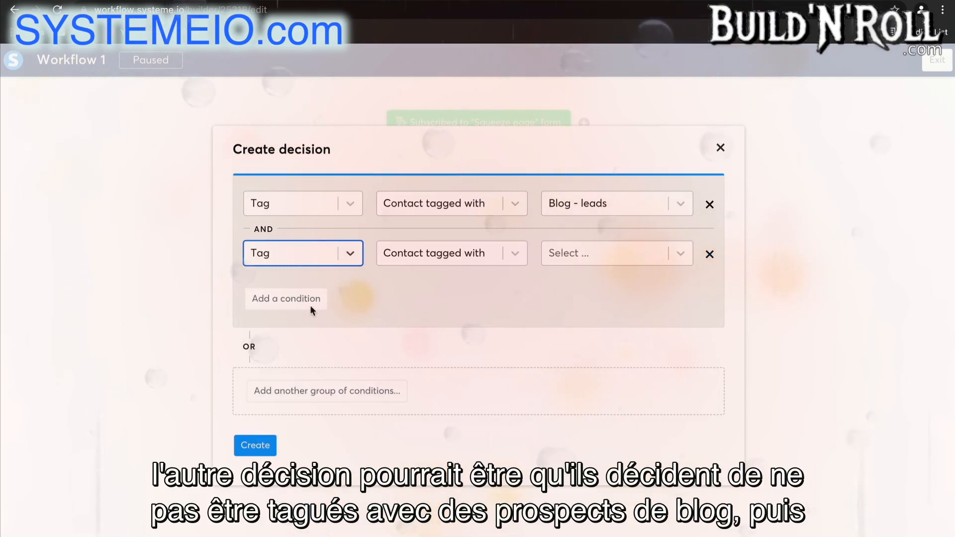
pyautogui.click(440, 255)
pyautogui.click(436, 313)
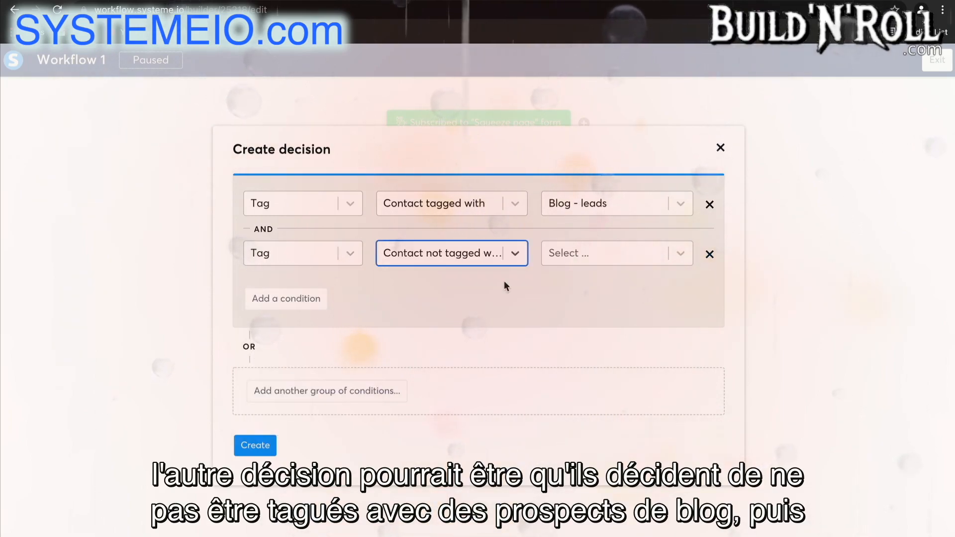
pyautogui.click(563, 257)
pyautogui.click(569, 288)
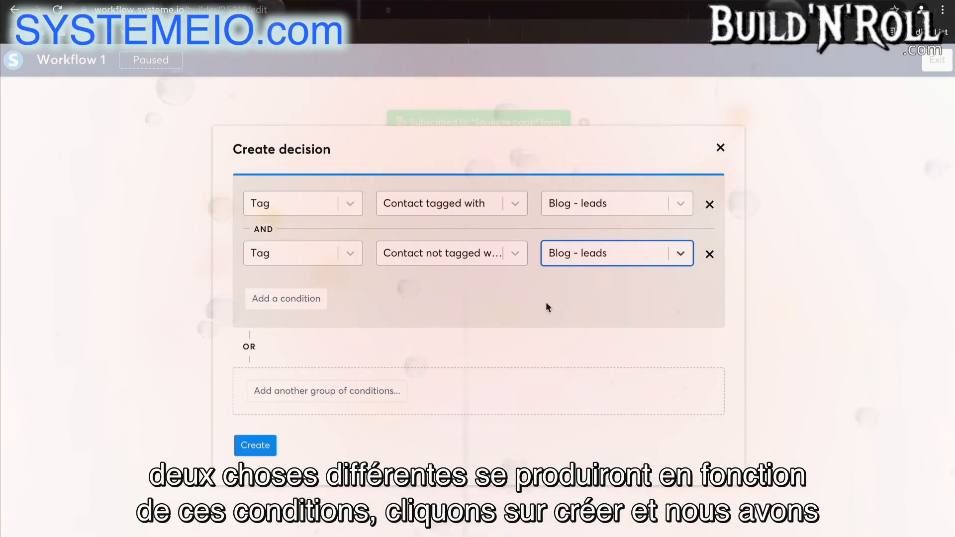
pyautogui.click(263, 447)
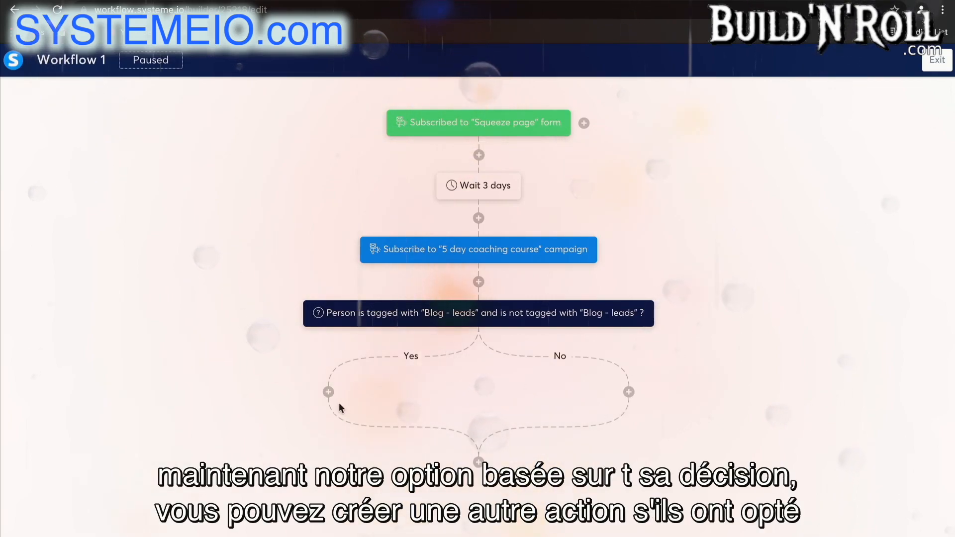
# Add an Unsubscribe from campaign action for the 5 day coaching course on the decision's Yes branch
pyautogui.click(328, 391)
pyautogui.click(363, 293)
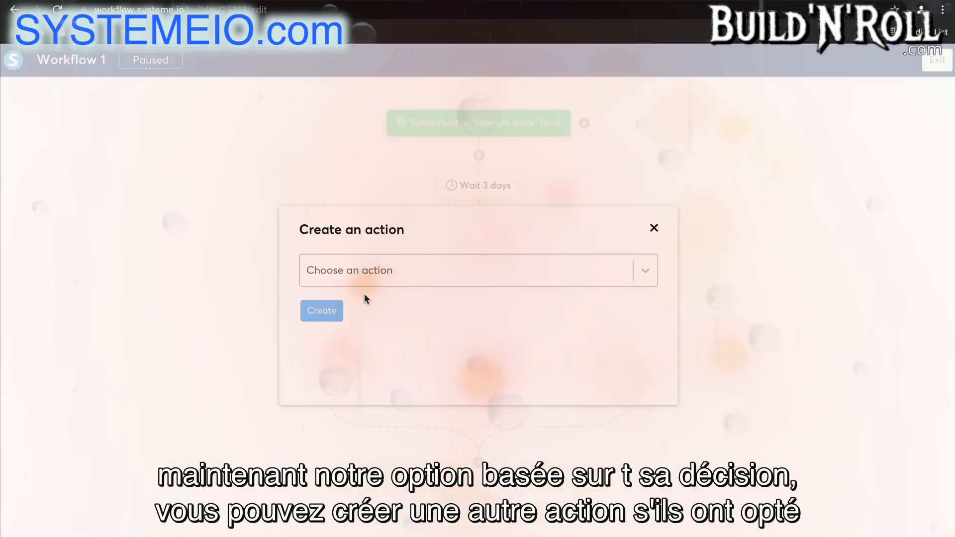
pyautogui.click(357, 269)
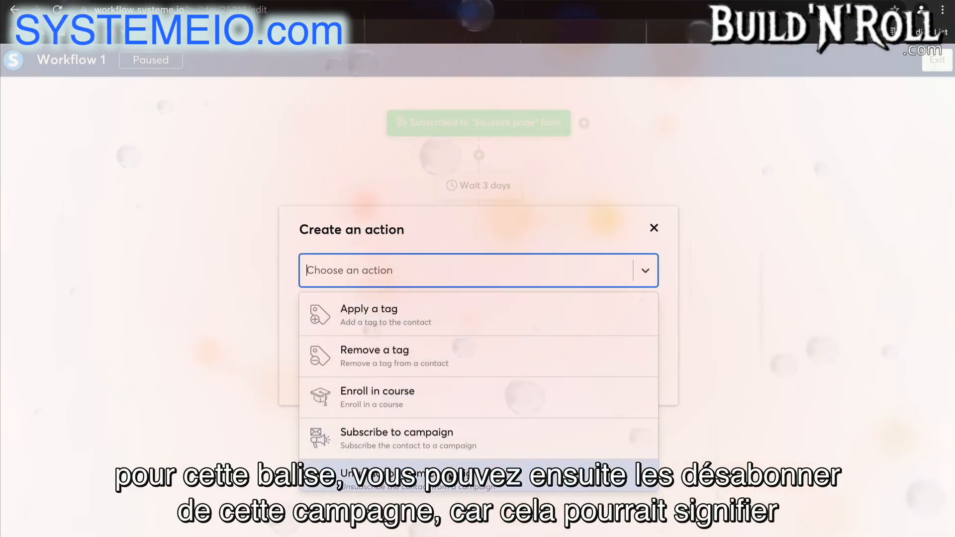
pyautogui.click(378, 475)
pyautogui.click(438, 314)
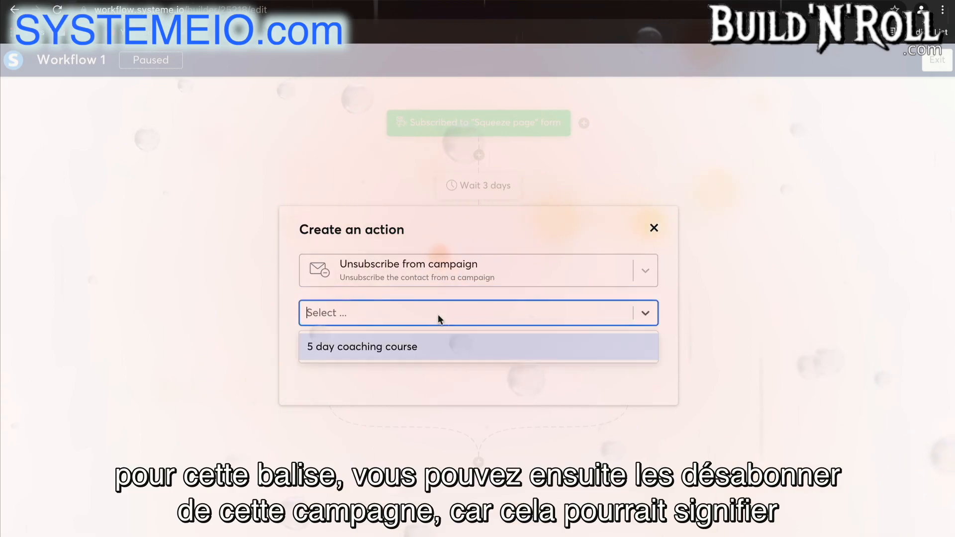
pyautogui.click(425, 348)
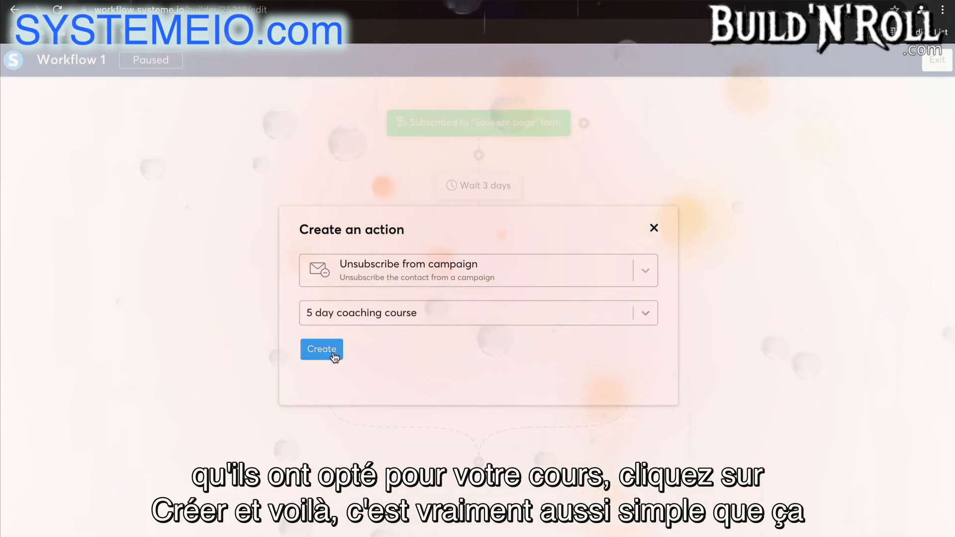
pyautogui.click(329, 349)
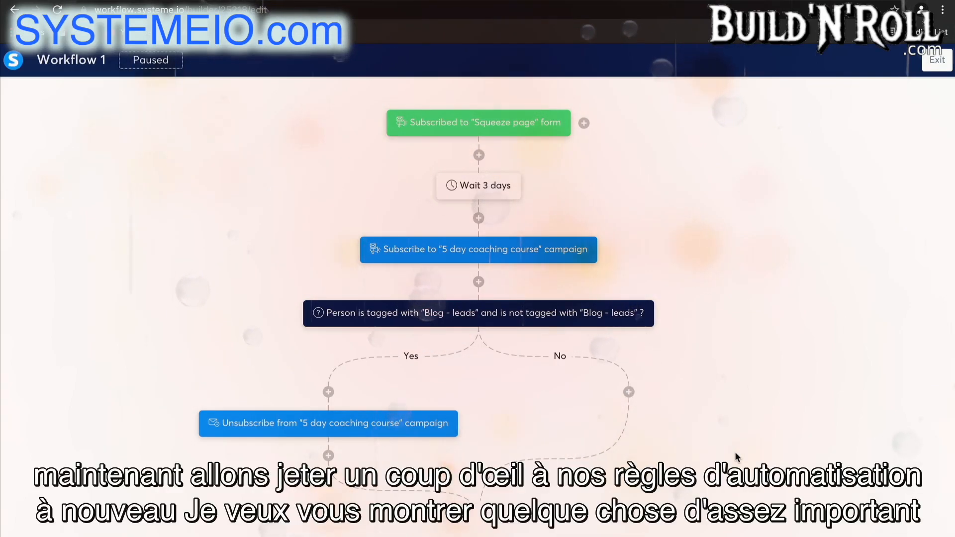
# Exit the workflow editor and start a new automation rule
pyautogui.click(937, 60)
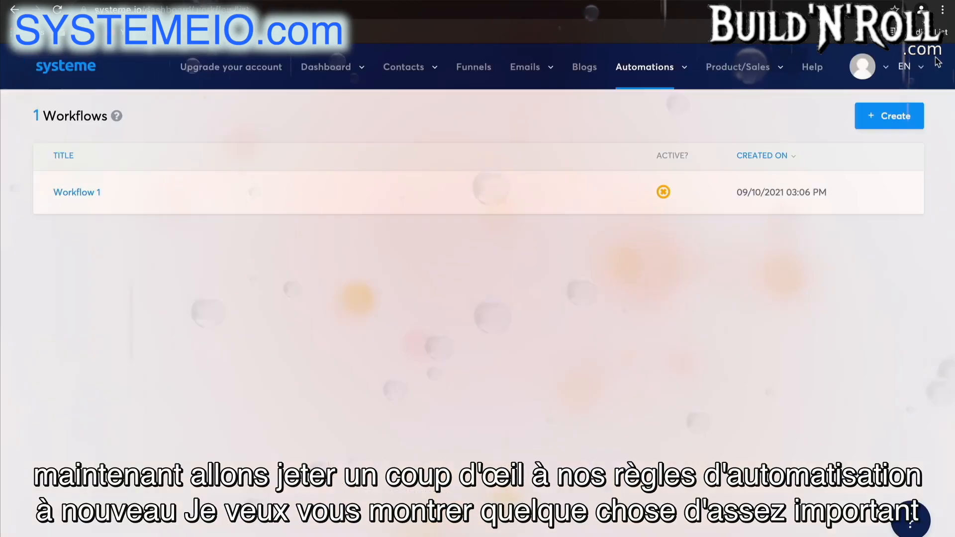
pyautogui.moveTo(682, 73)
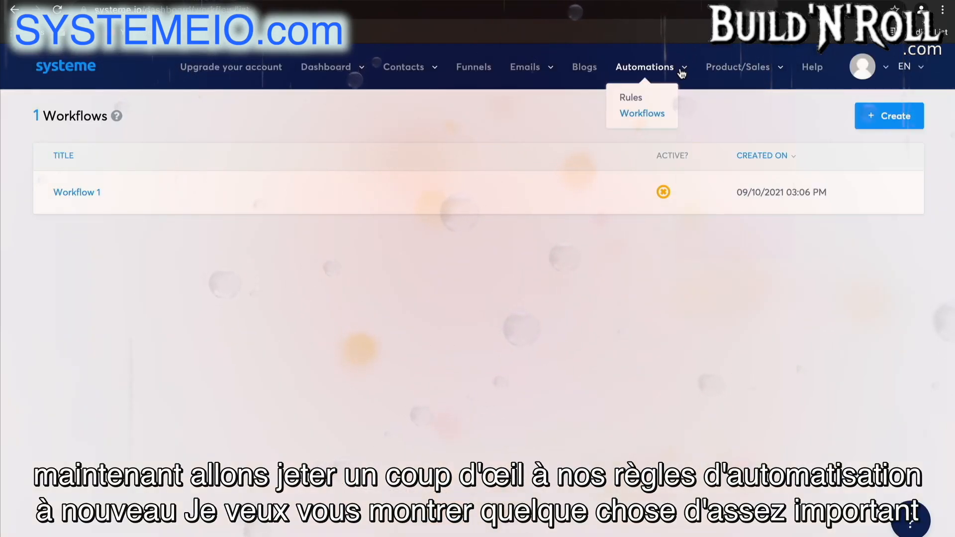
pyautogui.click(635, 101)
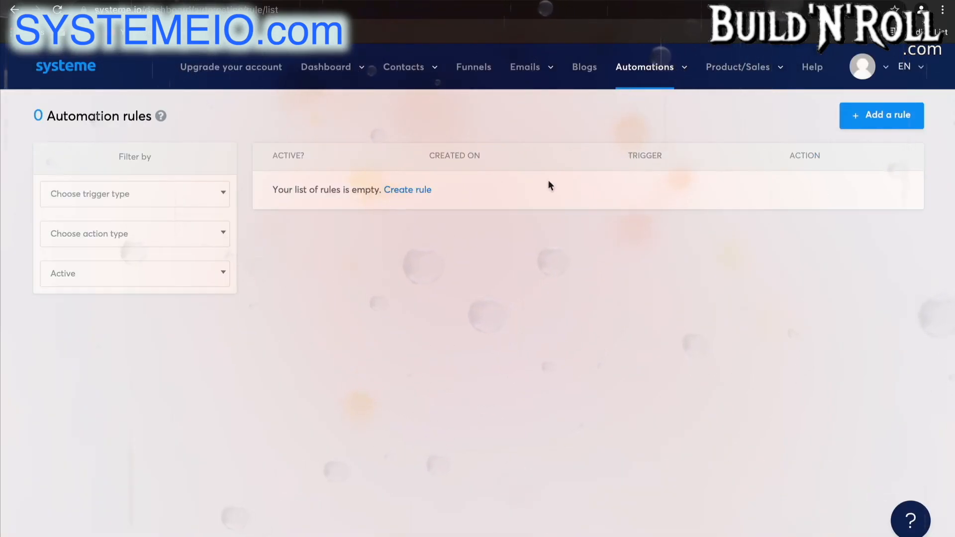
pyautogui.click(862, 124)
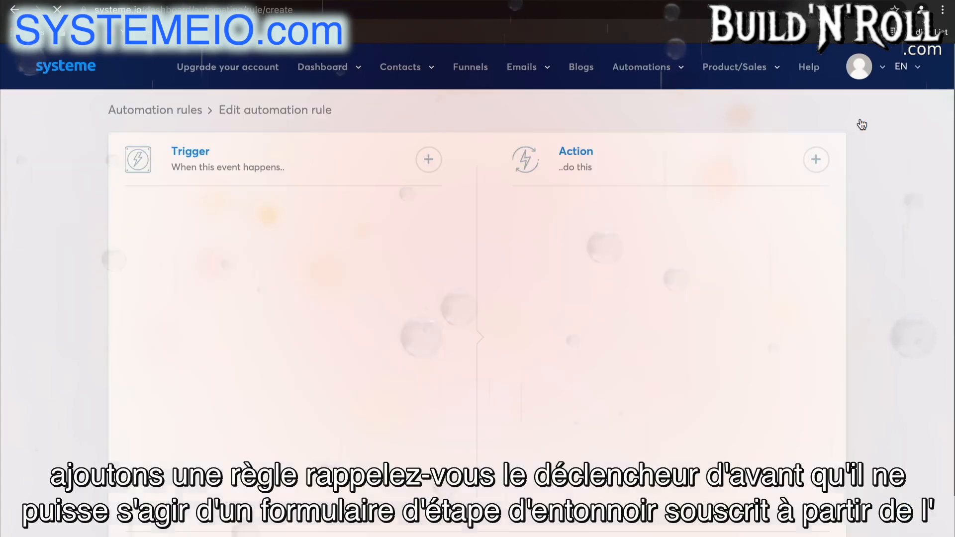
# Set the rule's trigger to Funnel step form subscribed for the Sales Funnel's Thank You Page, and add a Send webhook action
pyautogui.click(429, 160)
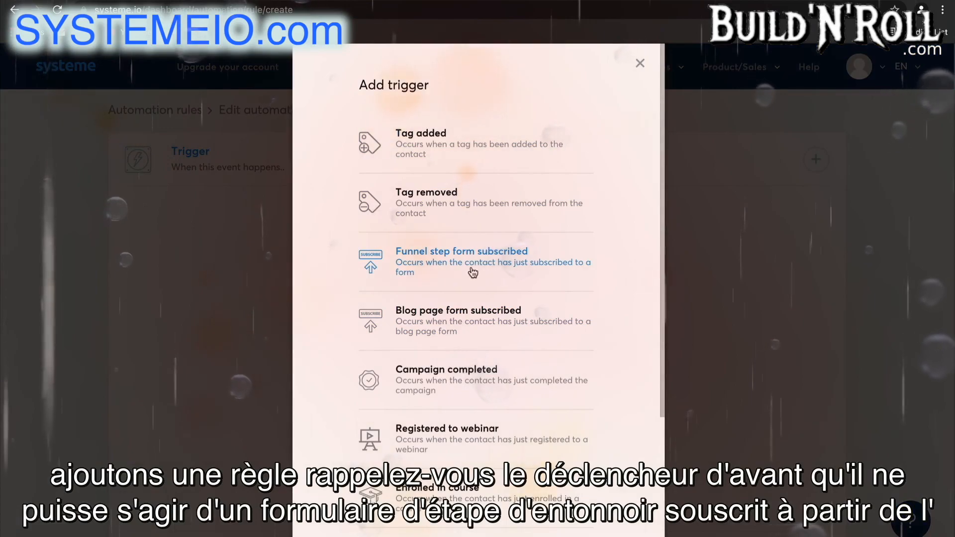
pyautogui.click(413, 271)
pyautogui.click(309, 272)
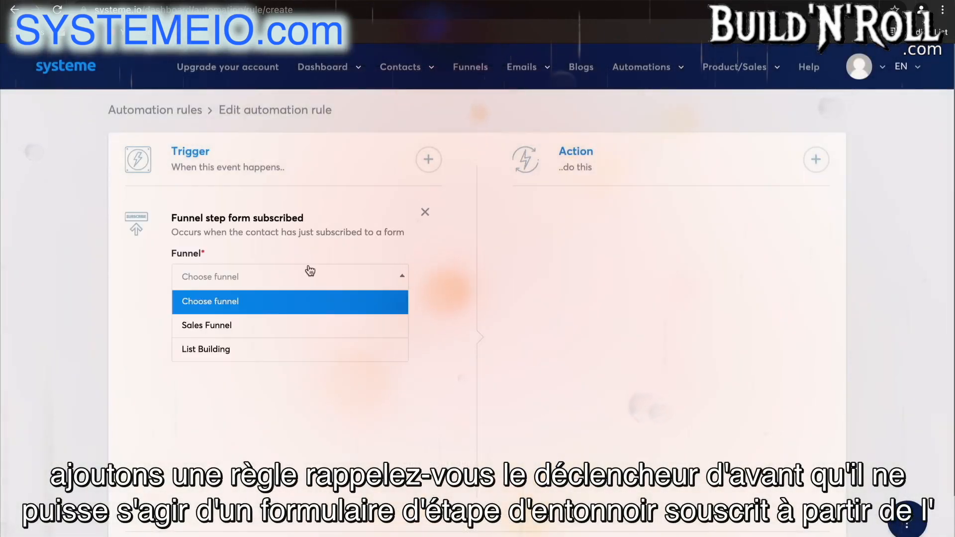
pyautogui.click(281, 323)
pyautogui.click(286, 319)
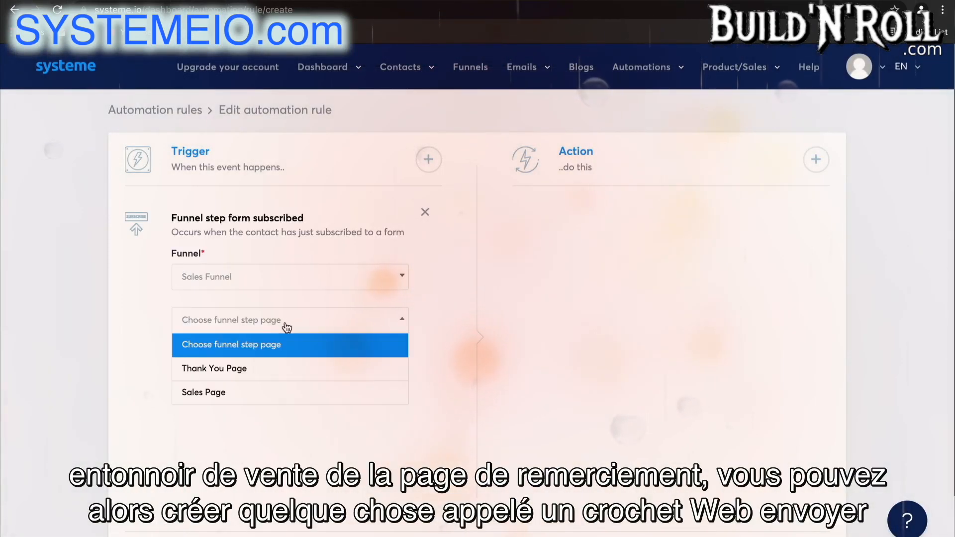
pyautogui.click(273, 369)
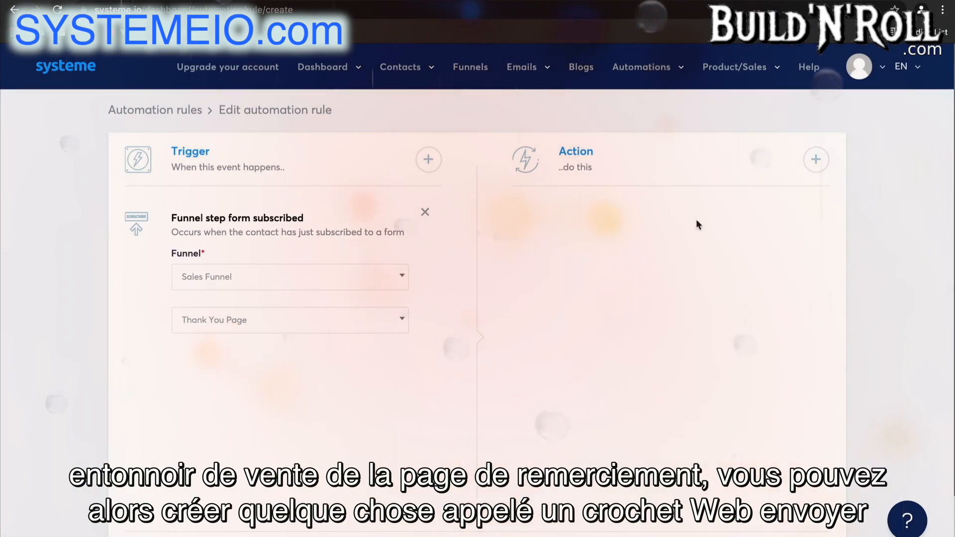
pyautogui.click(816, 160)
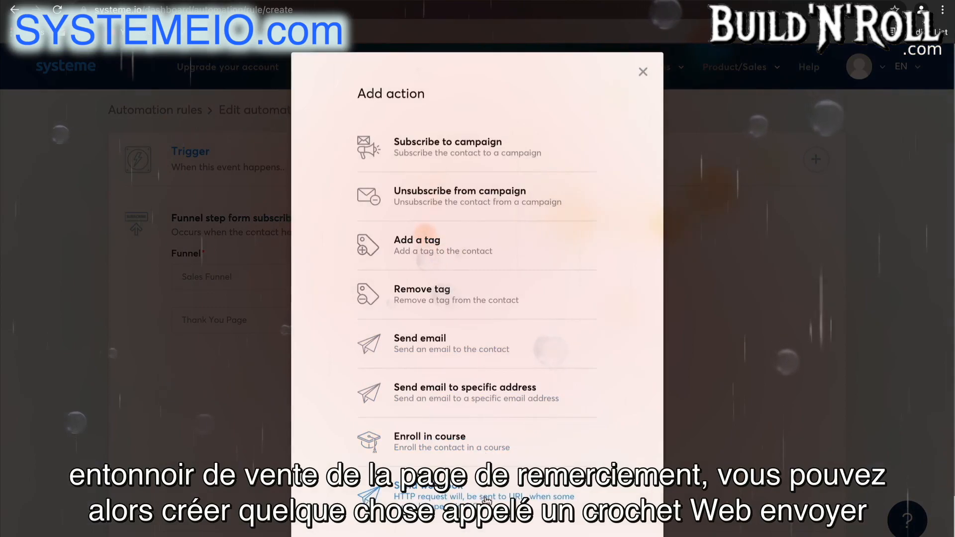
pyautogui.click(490, 499)
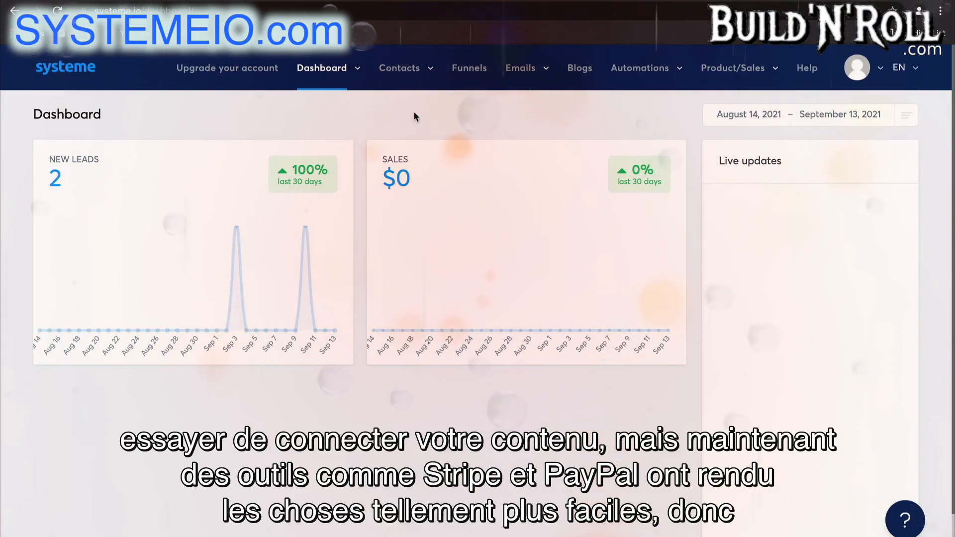
# Create a new course named Real Estate Course, keeping the default settings, and save it
pyautogui.click(730, 68)
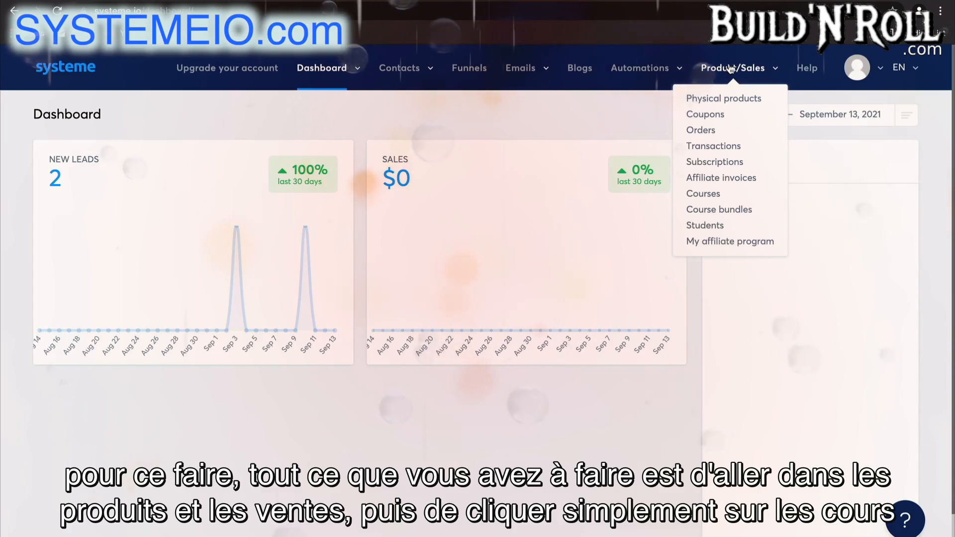
pyautogui.click(707, 193)
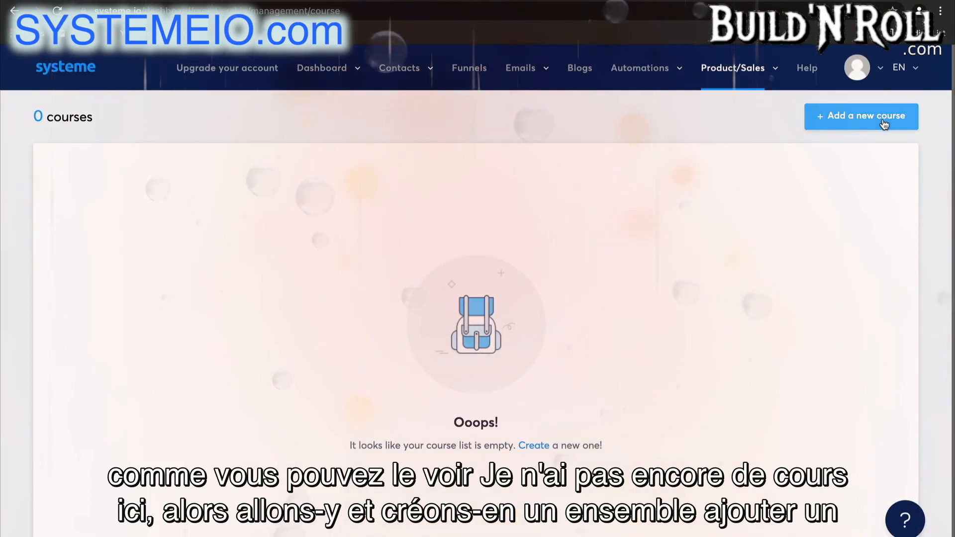
pyautogui.click(883, 116)
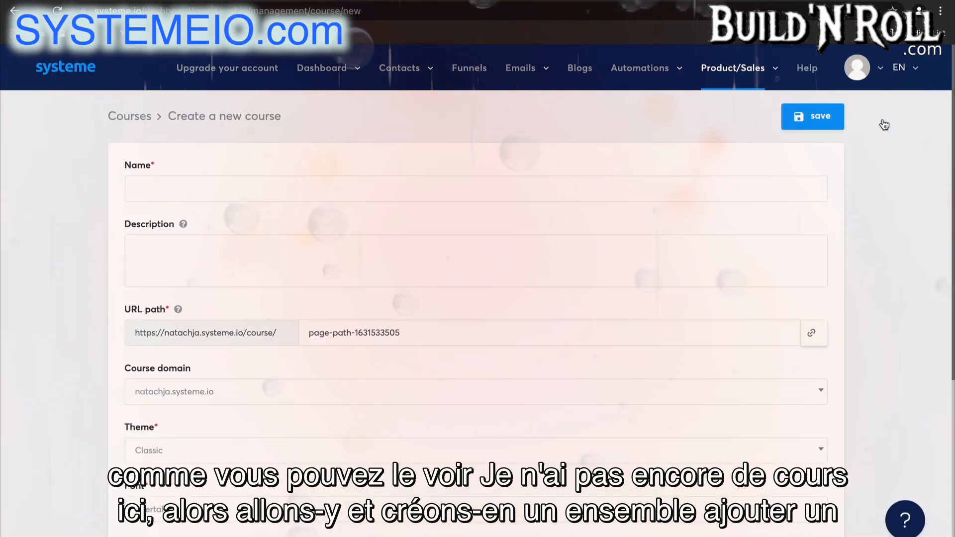
pyautogui.click(557, 185)
pyautogui.write('Real Estate Course')
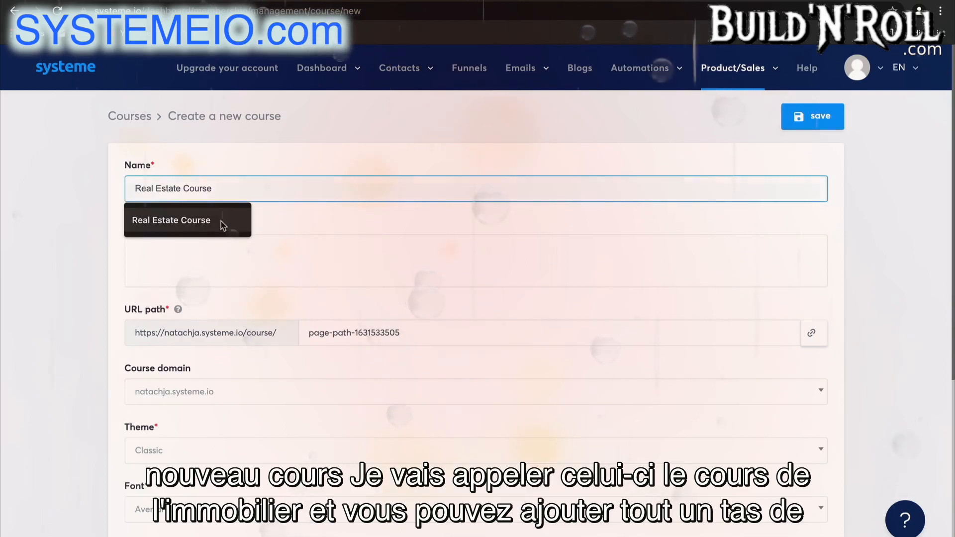
pyautogui.click(217, 228)
pyautogui.scroll(-4, 264, 261)
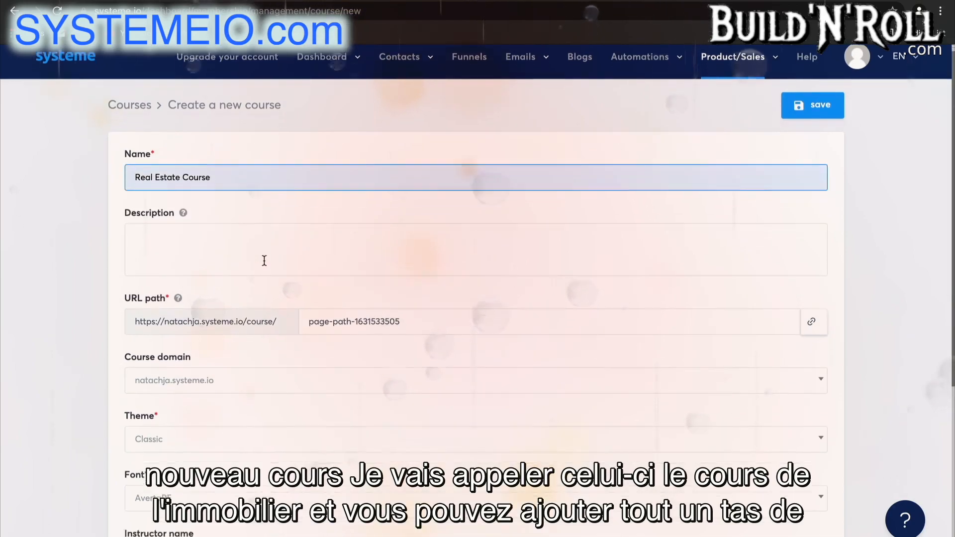
pyautogui.scroll(4, 264, 259)
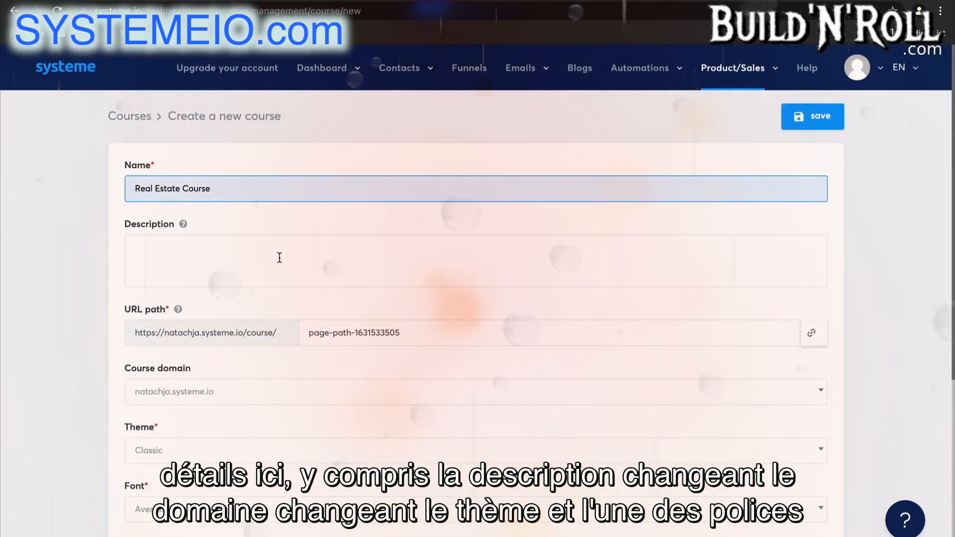
pyautogui.scroll(-3, 313, 464)
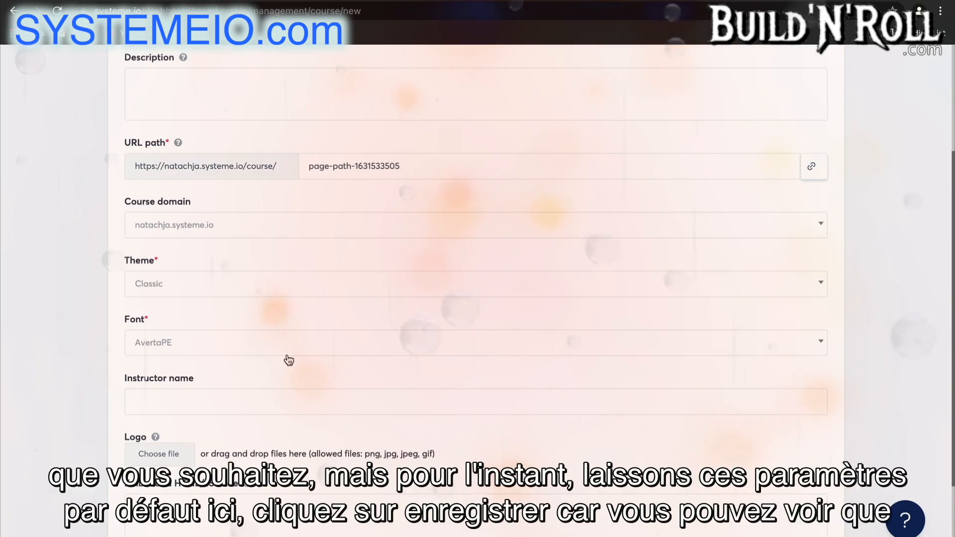
pyautogui.scroll(3, 289, 359)
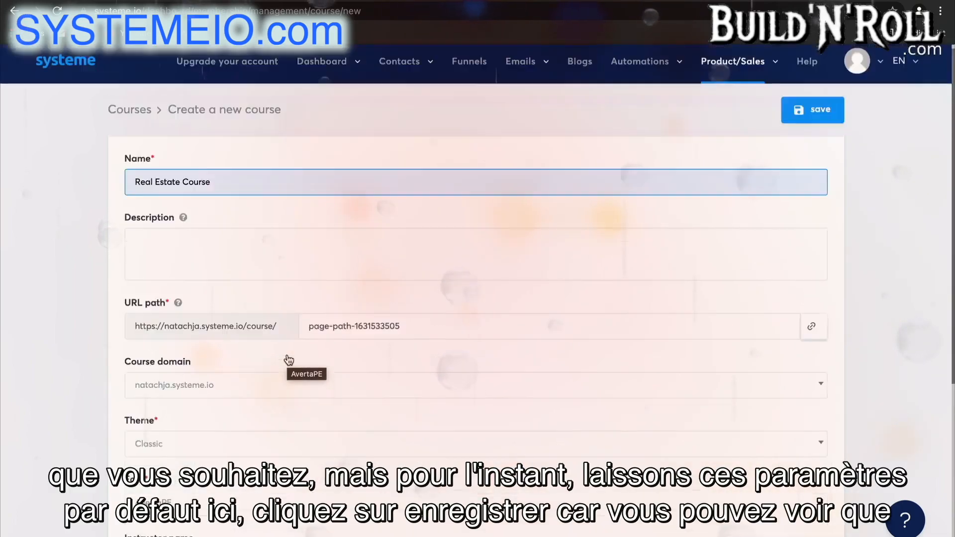
pyautogui.click(821, 118)
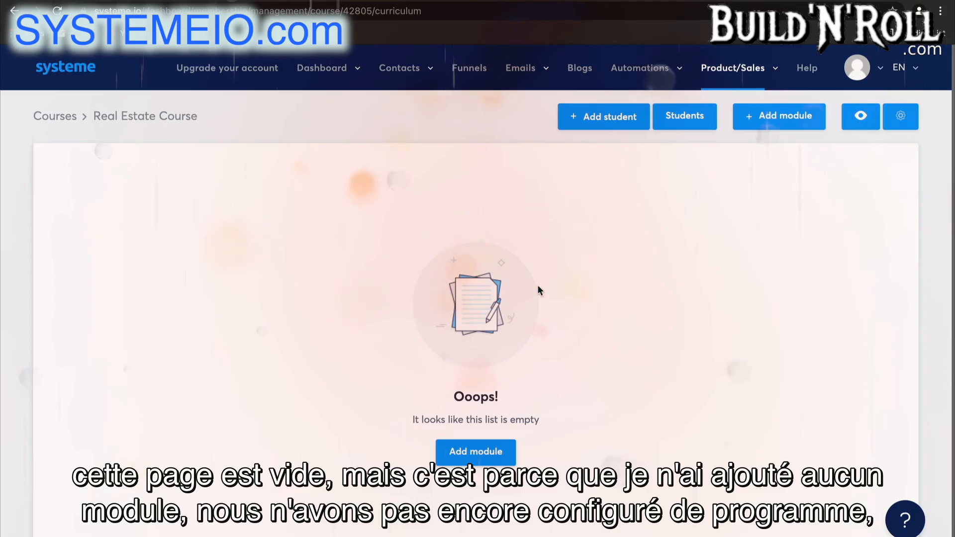
# Add a module named Module 1 to the course and save it
pyautogui.click(485, 455)
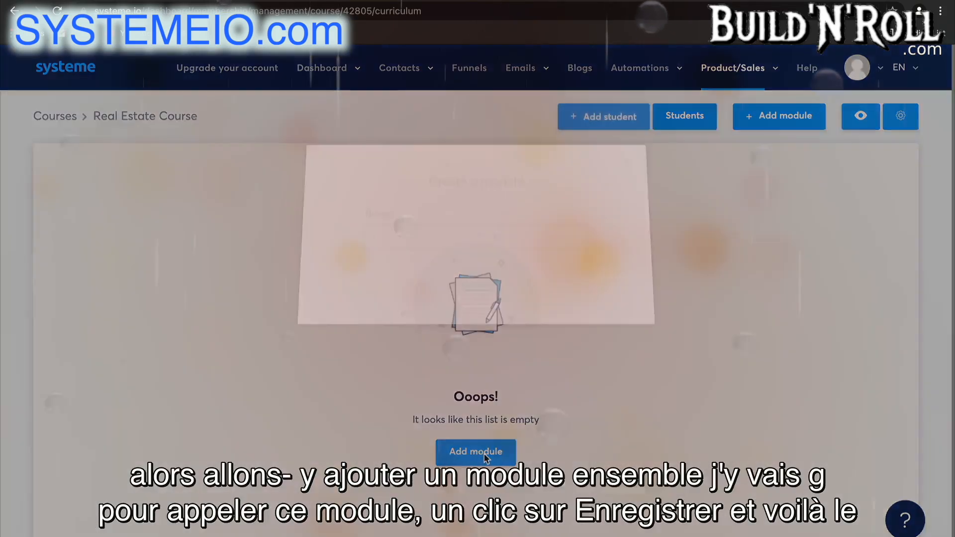
pyautogui.write('Module 1')
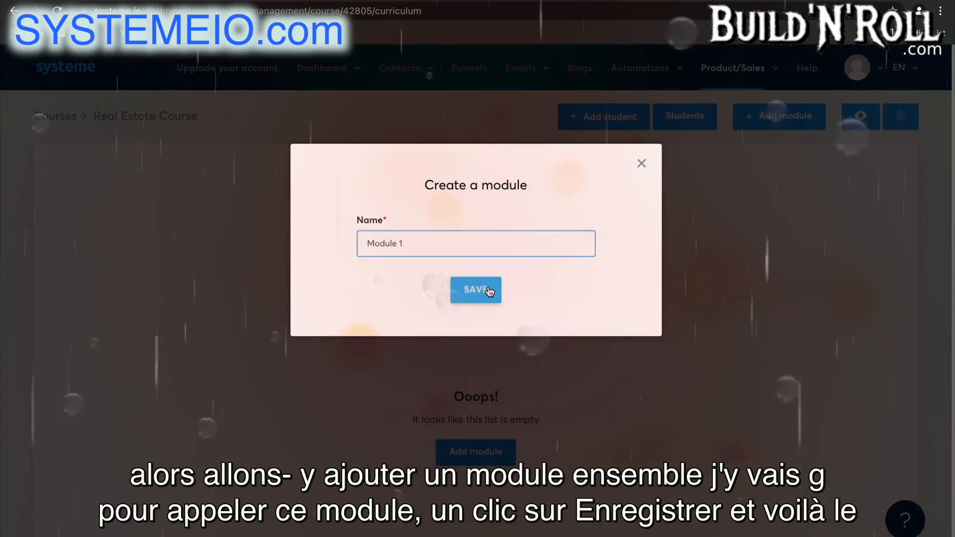
pyautogui.click(488, 291)
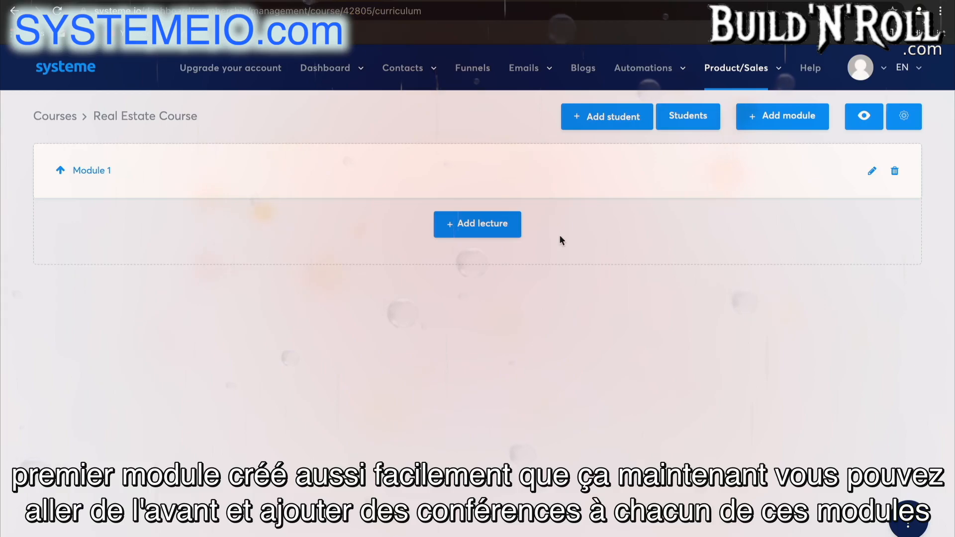
# Start a new lecture in Module 1 and name it Chapter 1 - The foundations
pyautogui.click(494, 227)
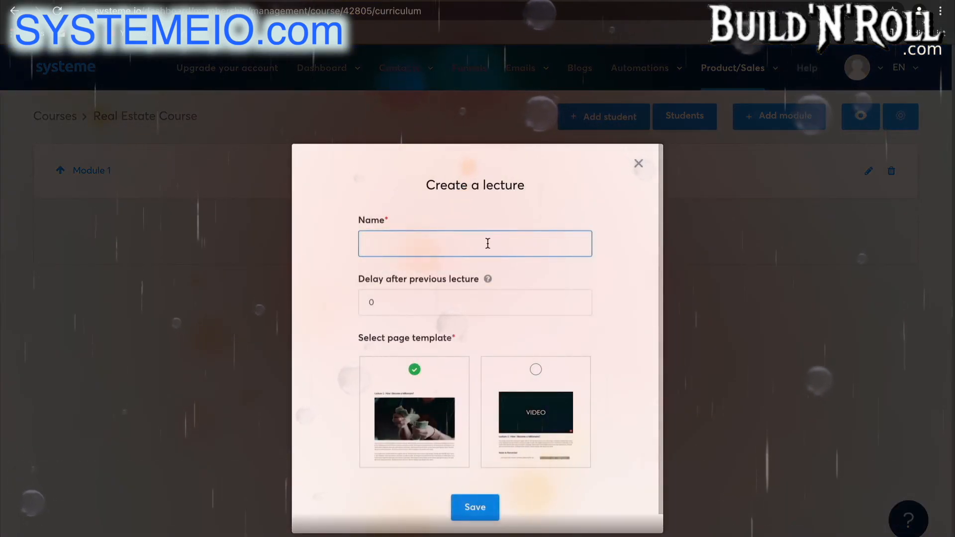
pyautogui.write('C')
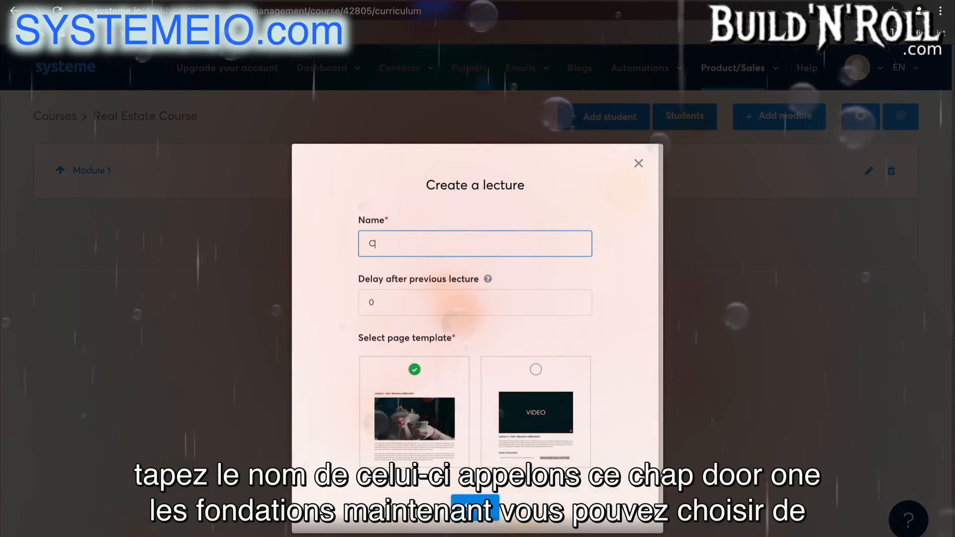
pyautogui.write('hapt')
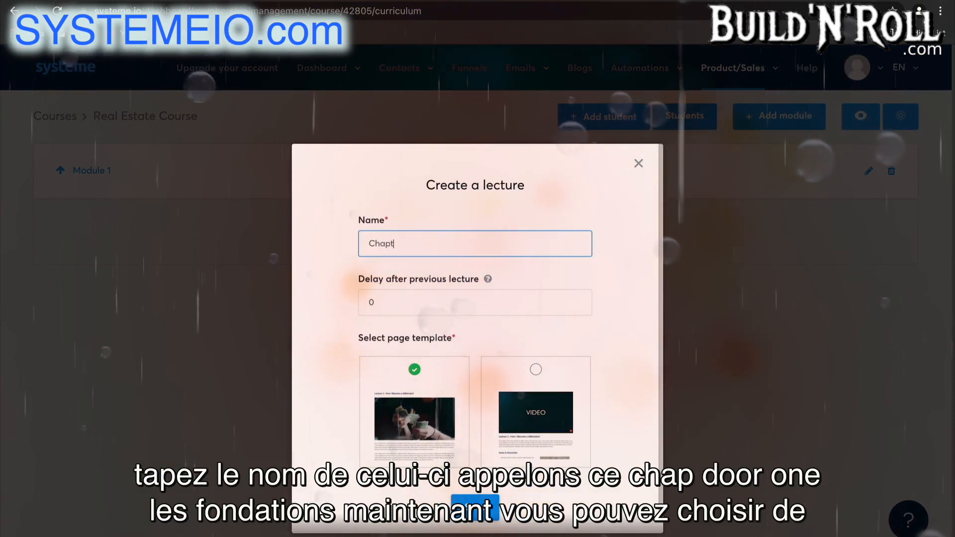
pyautogui.write('er 1 - The')
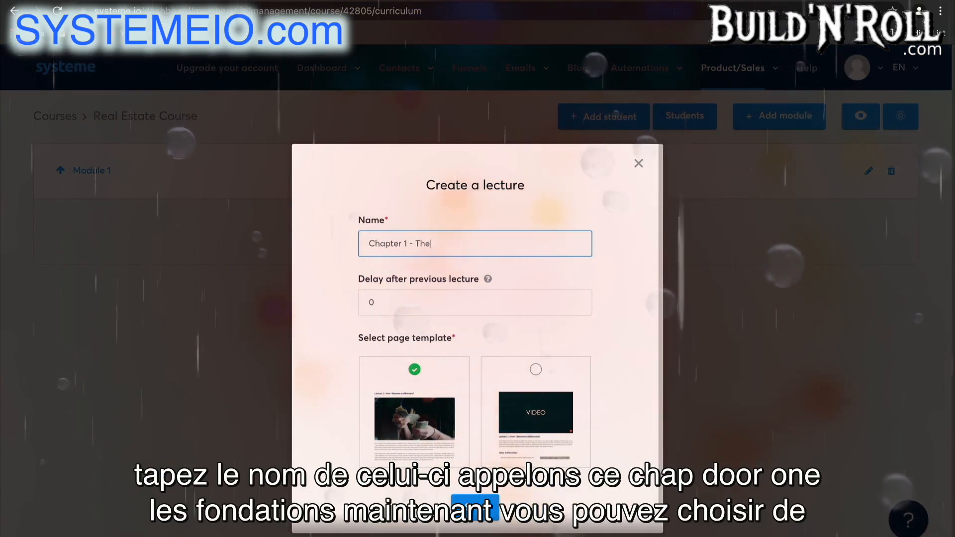
pyautogui.write(' foundations')
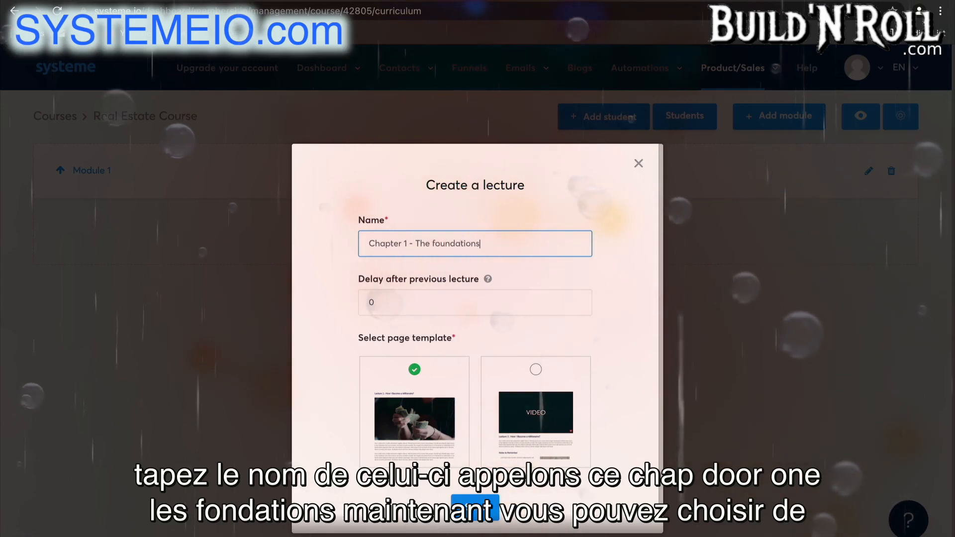
# Set the lecture's delay after the previous lecture to 7, choose the video page template and save the lecture
pyautogui.click(500, 308)
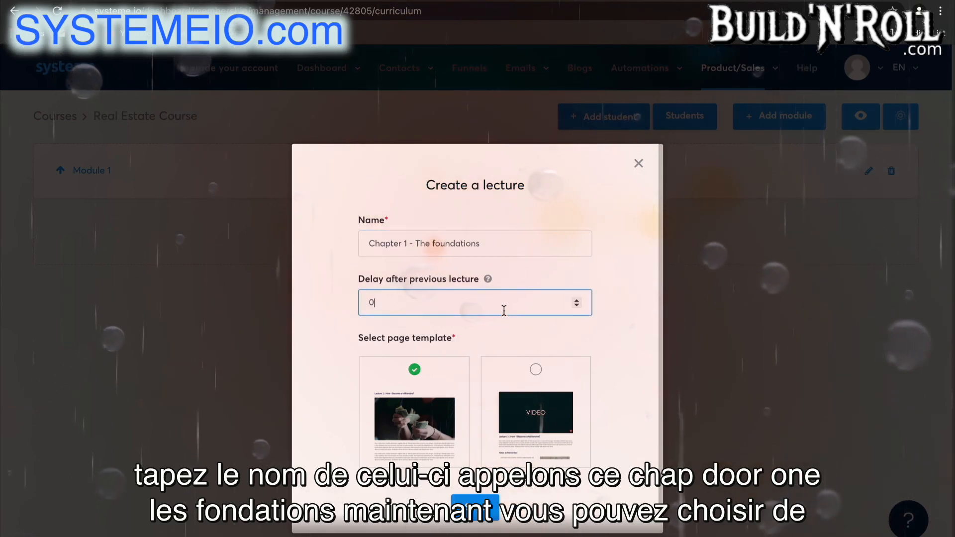
pyautogui.click(578, 300)
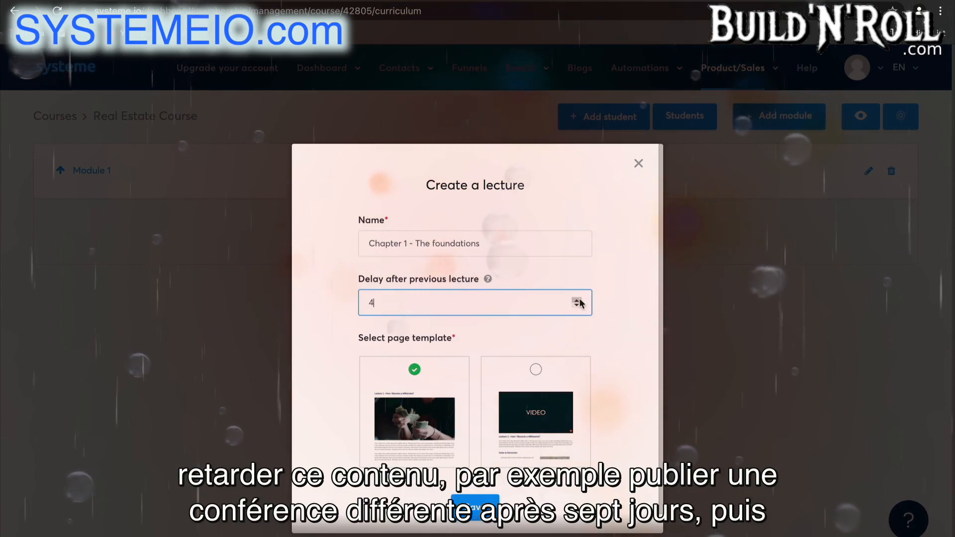
pyautogui.click(579, 300)
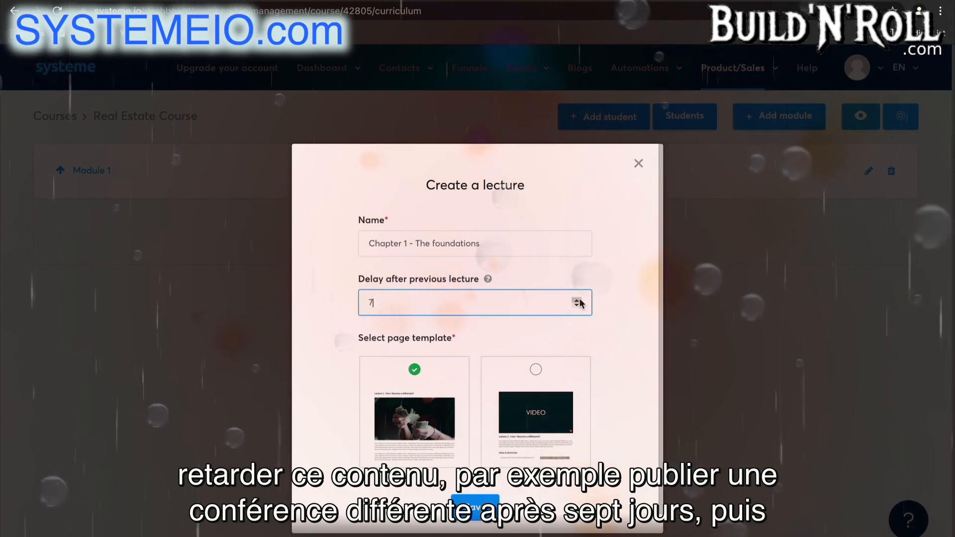
pyautogui.click(614, 317)
pyautogui.scroll(-1, 578, 385)
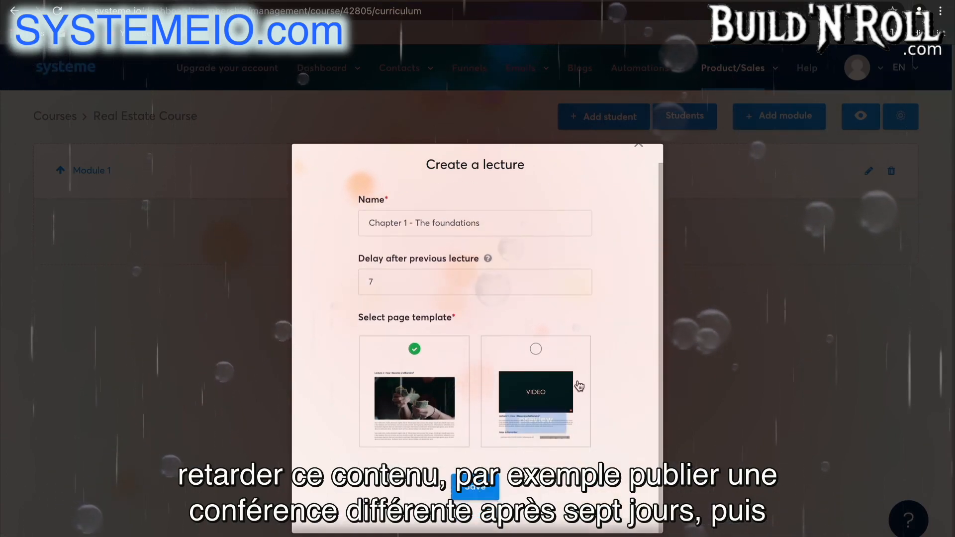
pyautogui.click(535, 350)
pyautogui.click(479, 492)
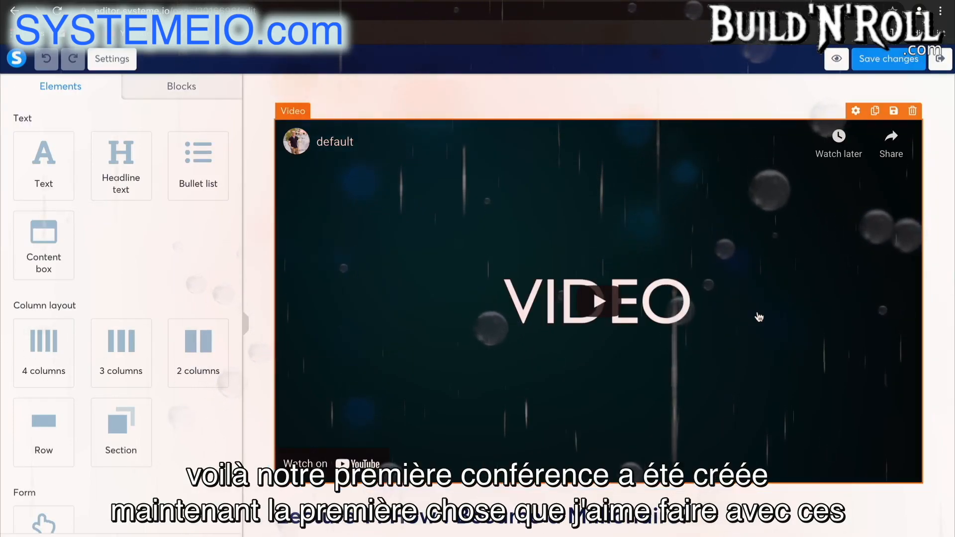
# Move the Lecture 1 headline above the video on the lecture page
pyautogui.scroll(-5, 757, 316)
pyautogui.scroll(4, 757, 317)
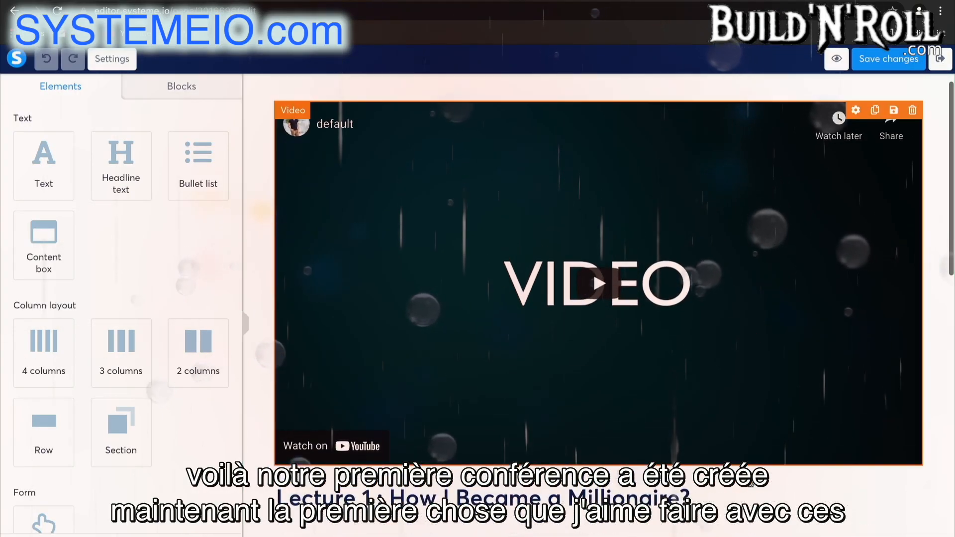
pyautogui.moveTo(733, 498); pyautogui.dragTo(708, 123)
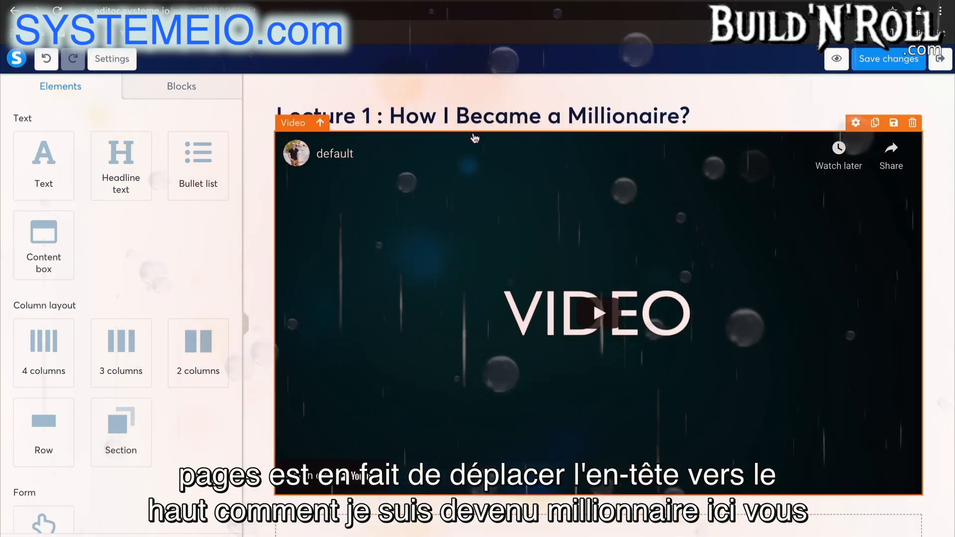
# Replace the placeholder paragraph below the video with the text "Resources:"
pyautogui.scroll(-2, 603, 134)
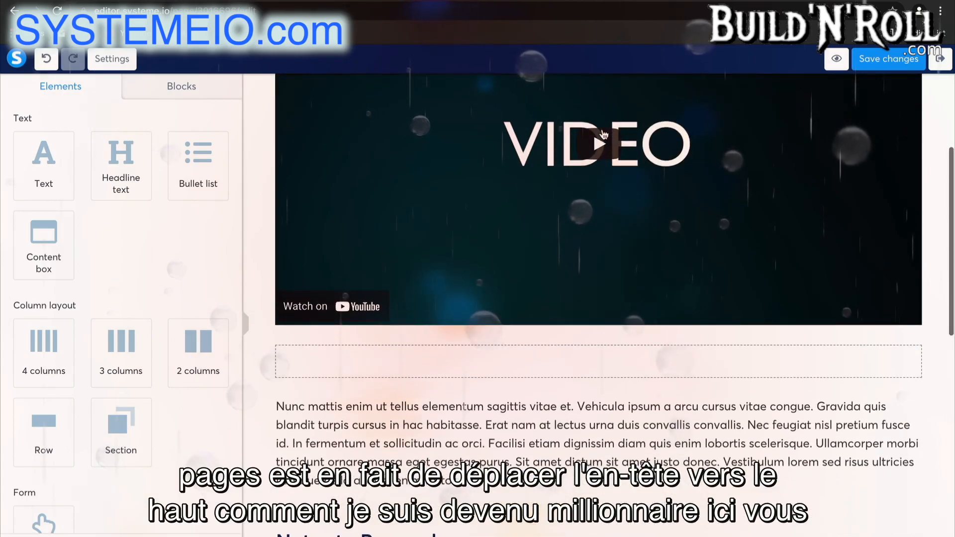
pyautogui.scroll(3, 603, 132)
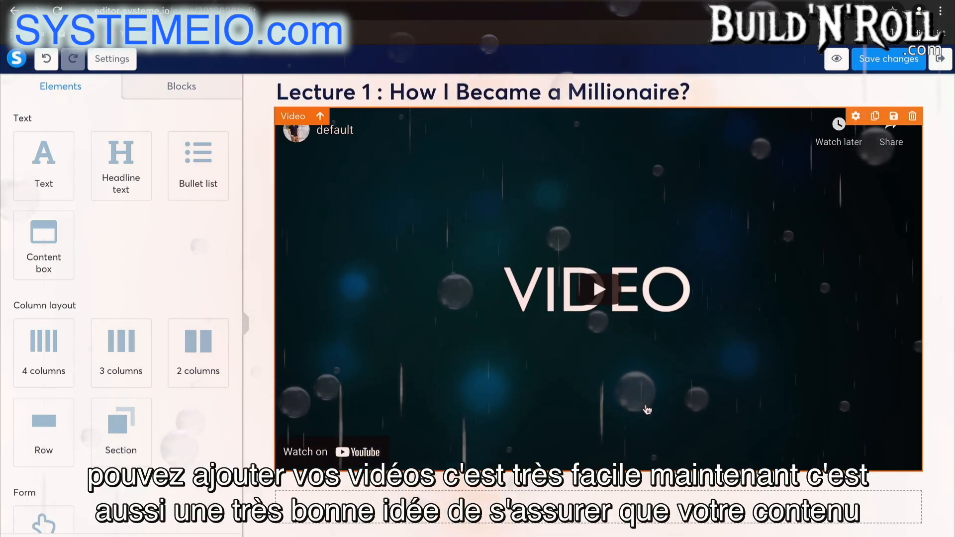
pyautogui.scroll(-4, 743, 386)
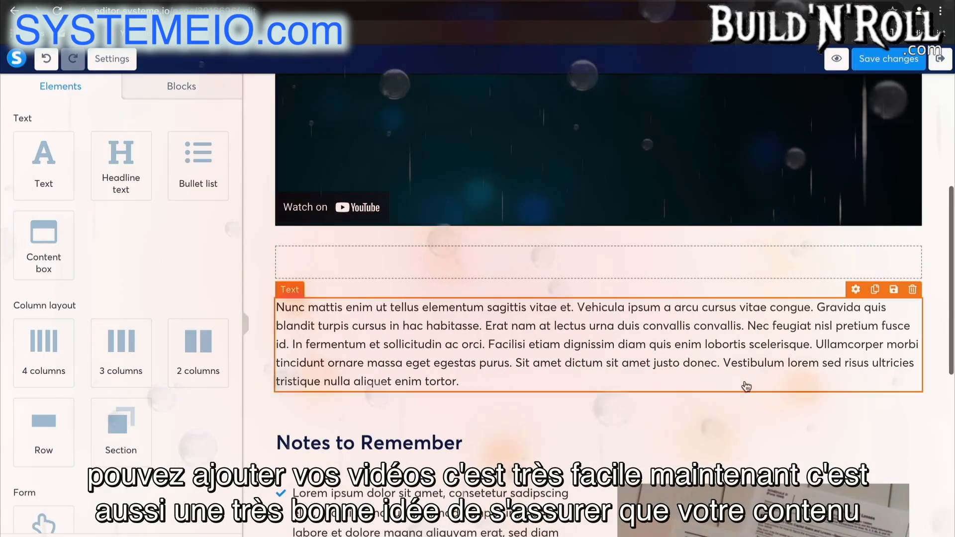
pyautogui.click(527, 382)
pyautogui.moveTo(454, 382); pyautogui.dragTo(277, 307)
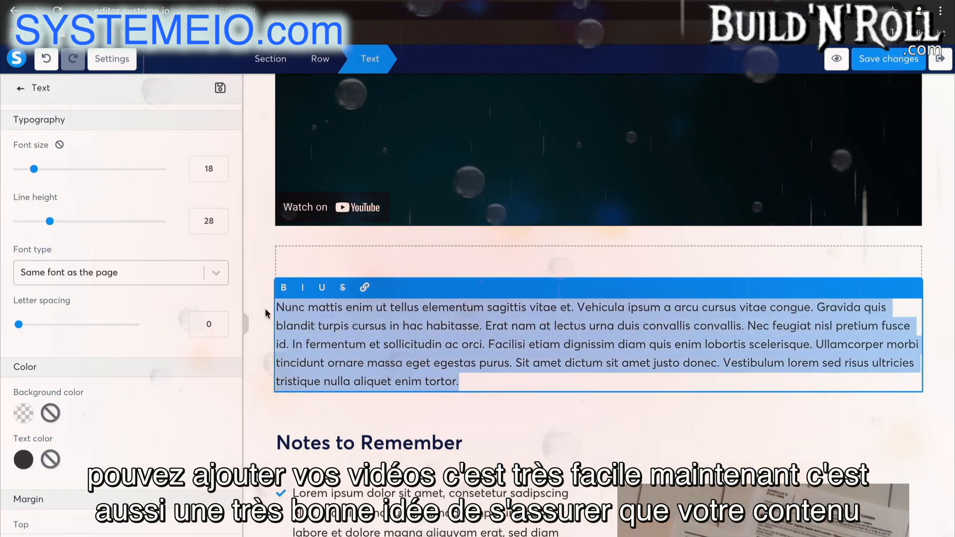
pyautogui.press('BackSpace')
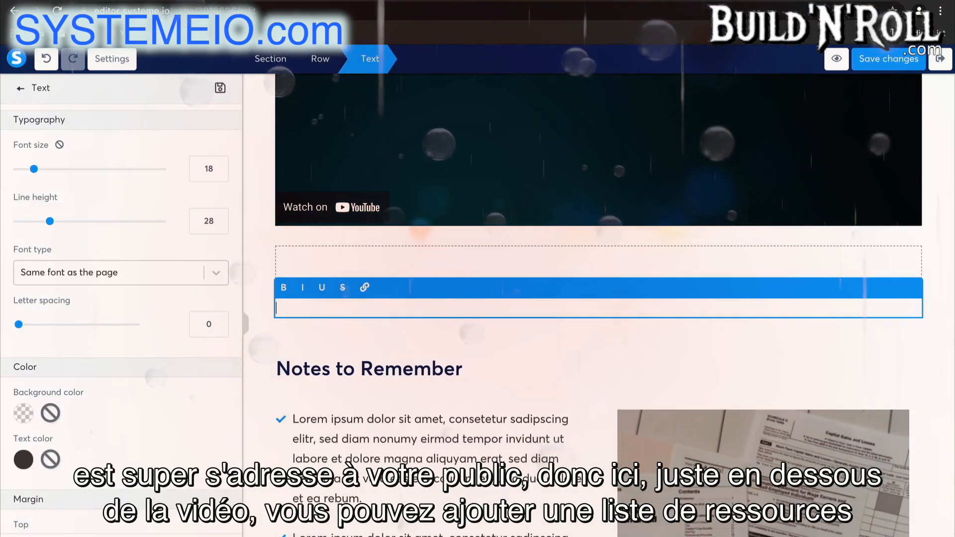
pyautogui.write('Re')
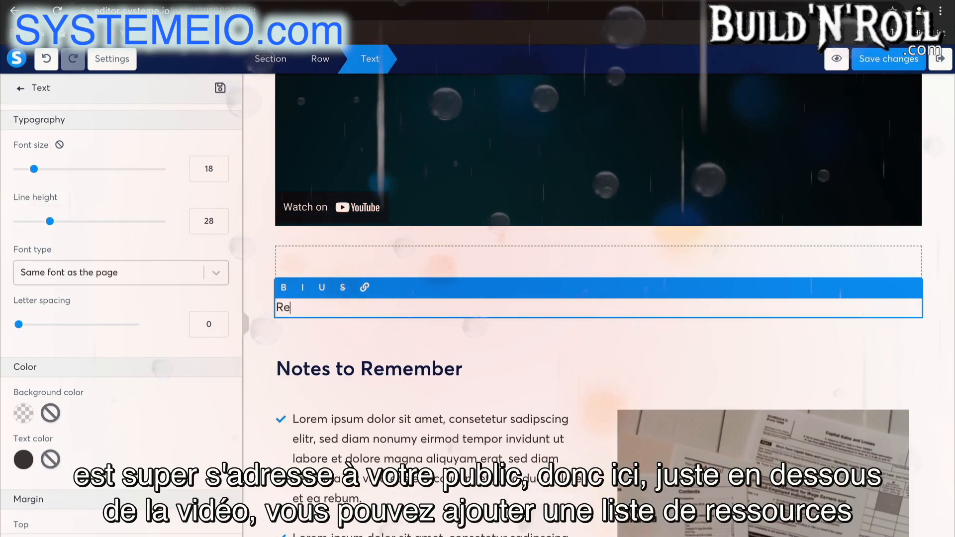
pyautogui.write('sources:')
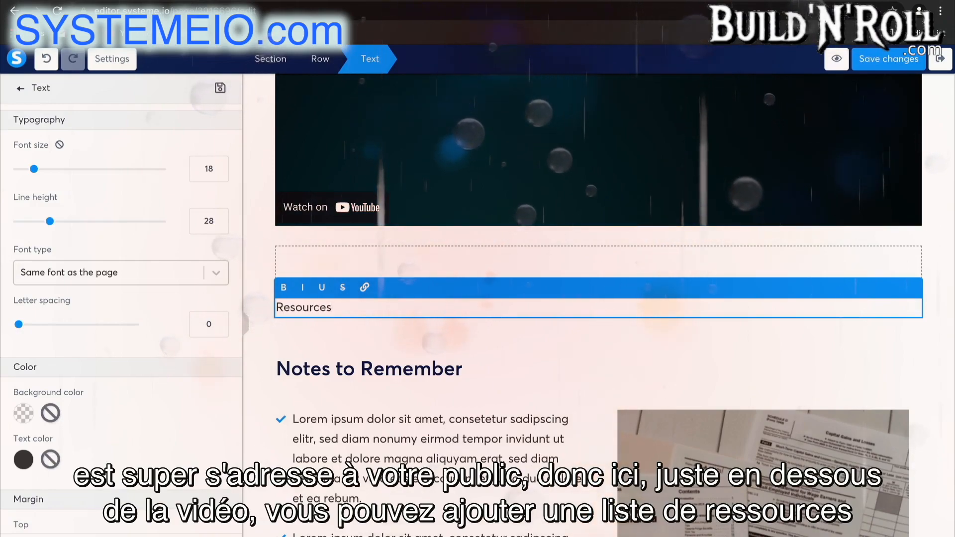
pyautogui.click(362, 332)
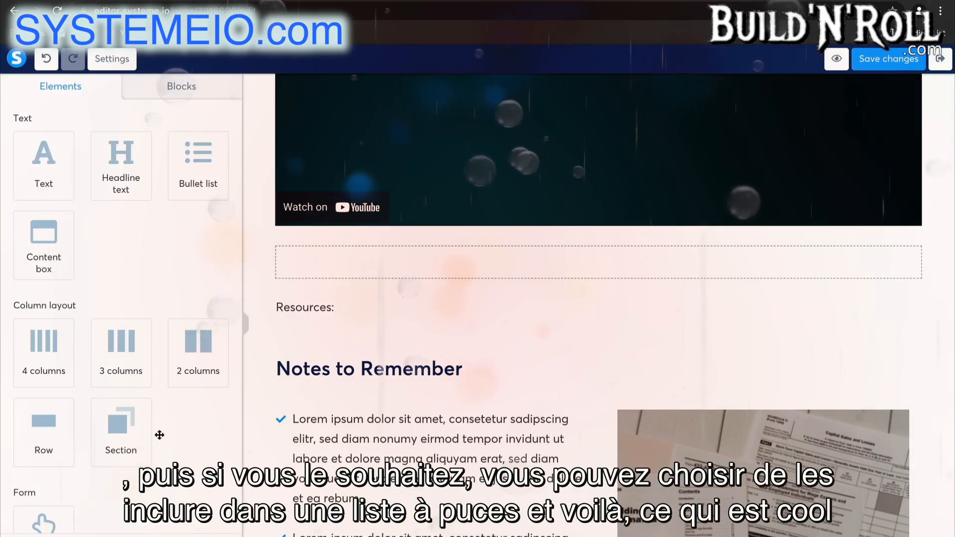
# Add a bullet list directly below the Resources: text and bring up its text and icon color settings
pyautogui.scroll(-5, 162, 446)
pyautogui.scroll(4, 162, 446)
pyautogui.scroll(2, 162, 446)
pyautogui.moveTo(198, 154); pyautogui.dragTo(318, 318)
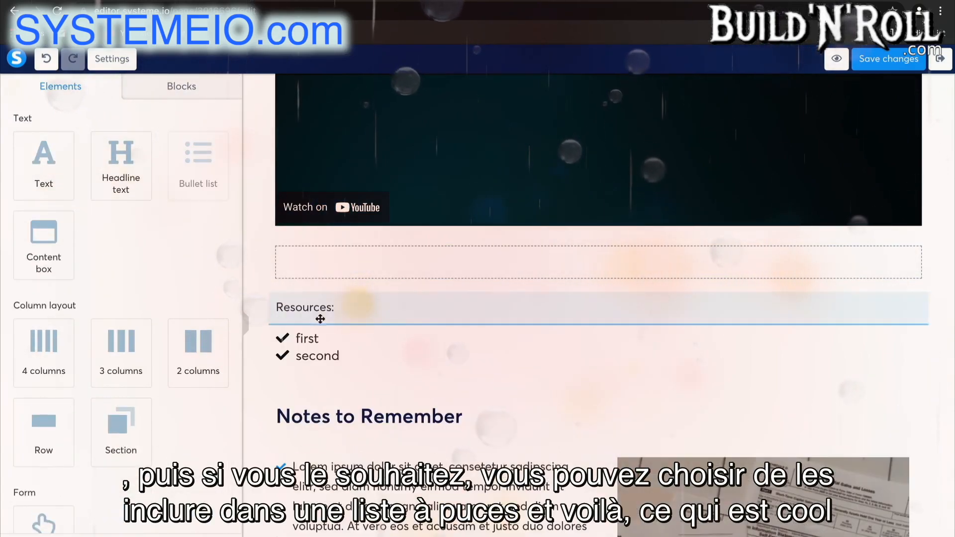
pyautogui.click(306, 339)
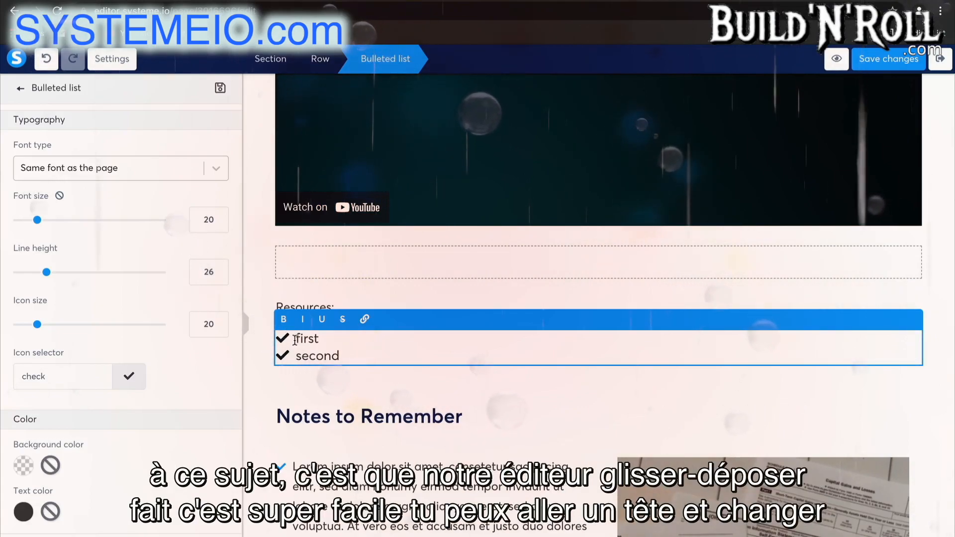
pyautogui.scroll(-4, 138, 451)
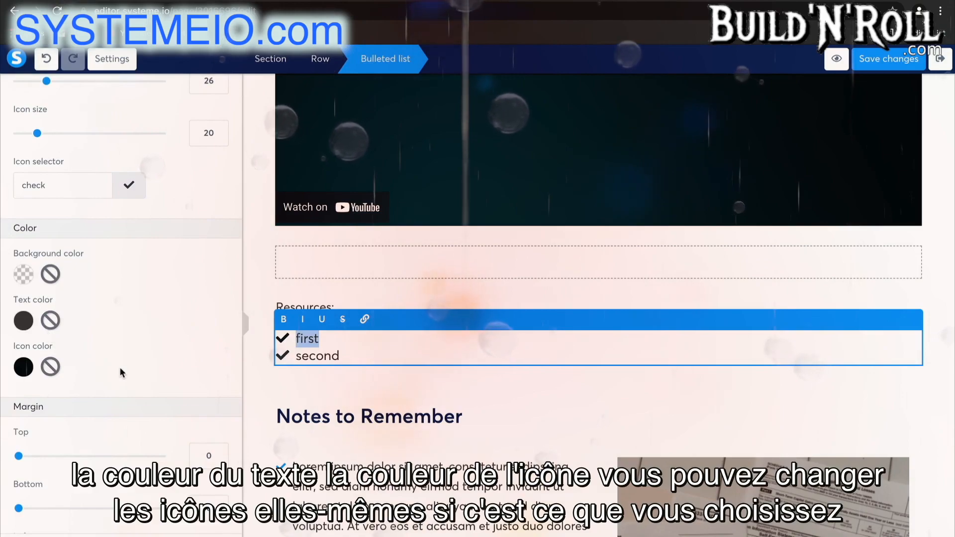
# Set the bullet list's icon color to orange F5A623
pyautogui.scroll(-3, 119, 366)
pyautogui.scroll(3, 119, 366)
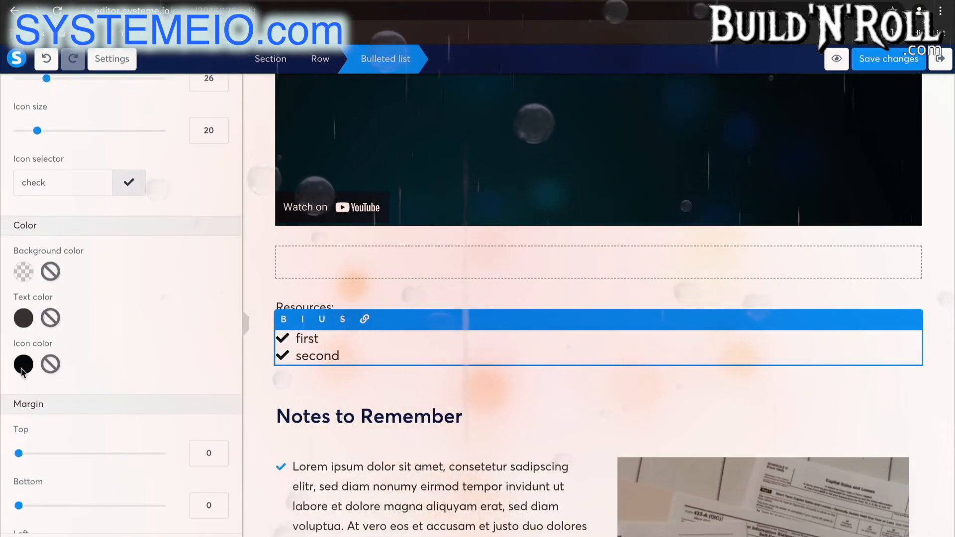
pyautogui.click(23, 364)
pyautogui.click(118, 482)
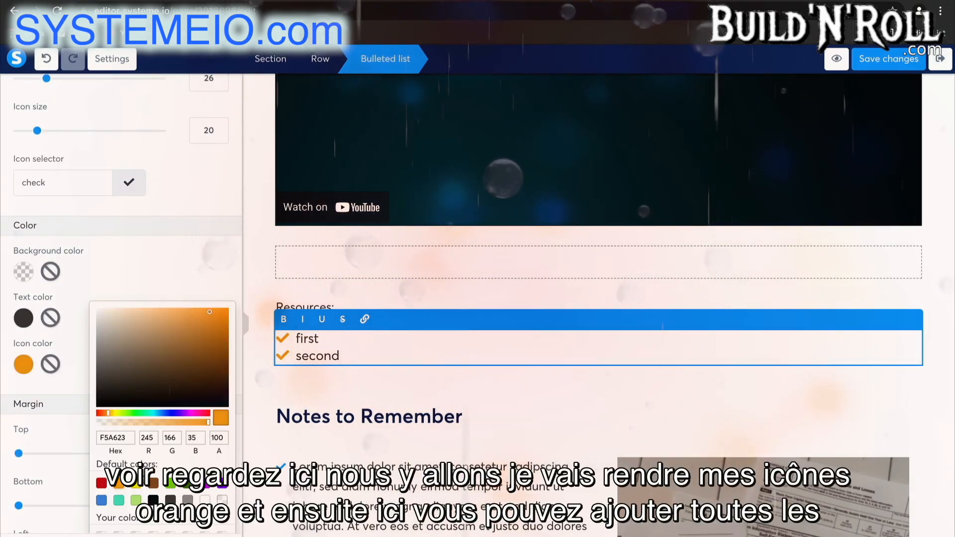
pyautogui.click(380, 404)
pyautogui.click(380, 404)
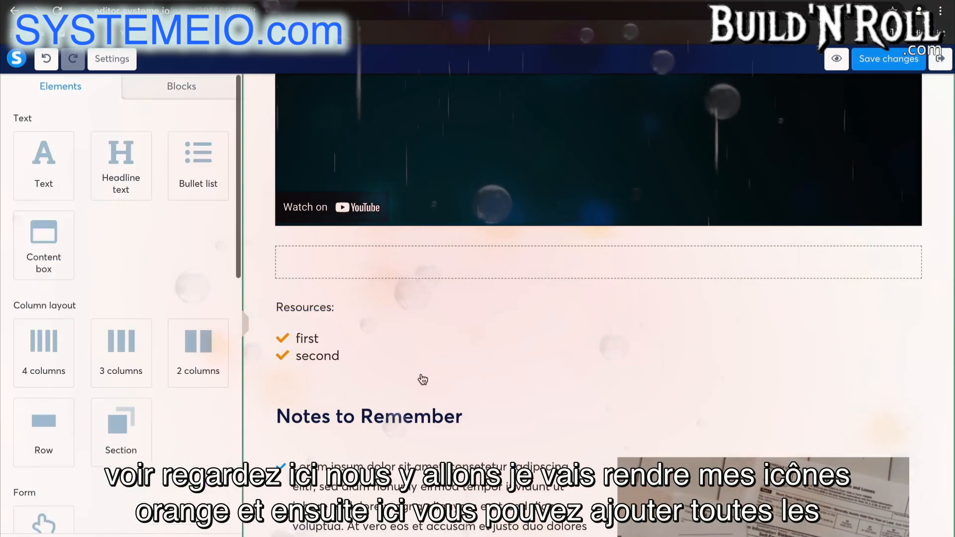
# Save the changes to the Lecture 1 page and exit the page editor
pyautogui.click(340, 347)
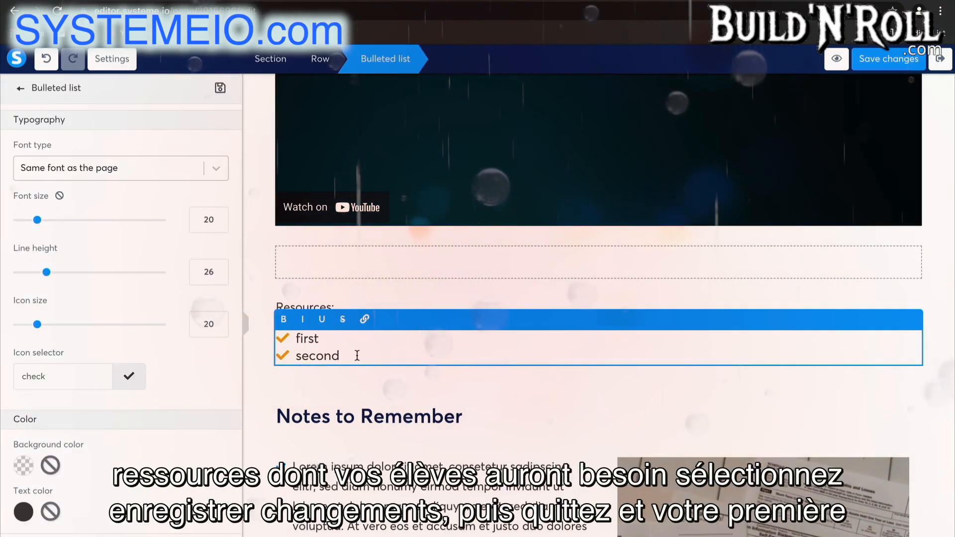
pyautogui.scroll(5, 469, 329)
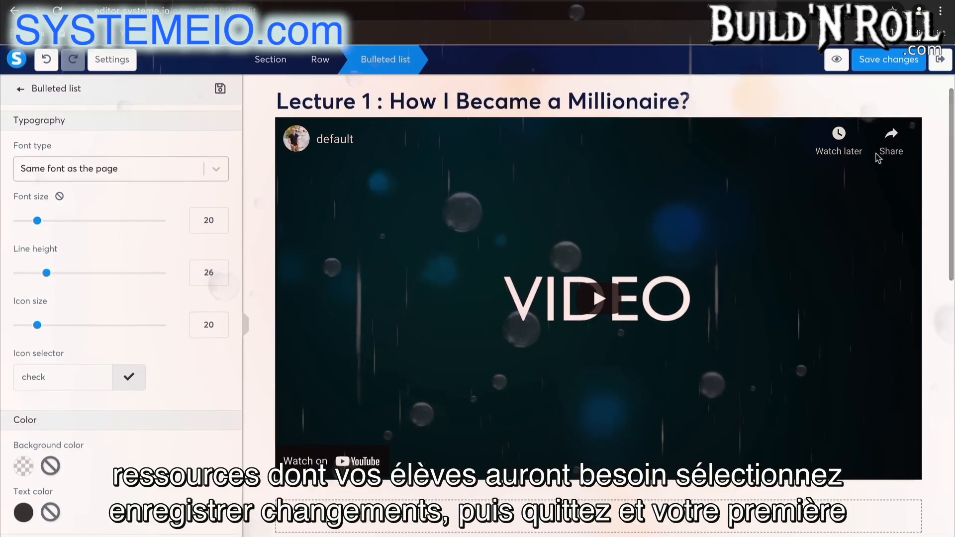
pyautogui.click(893, 64)
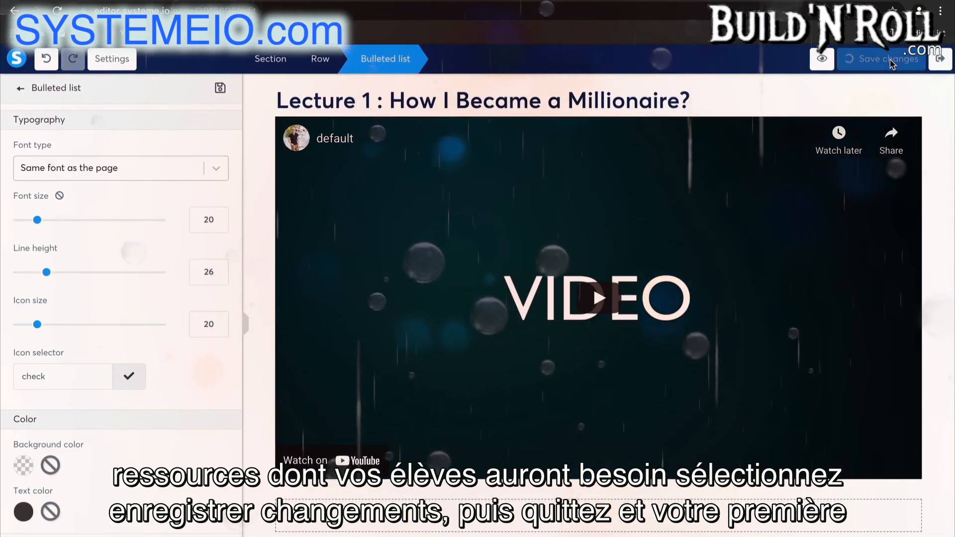
pyautogui.click(938, 61)
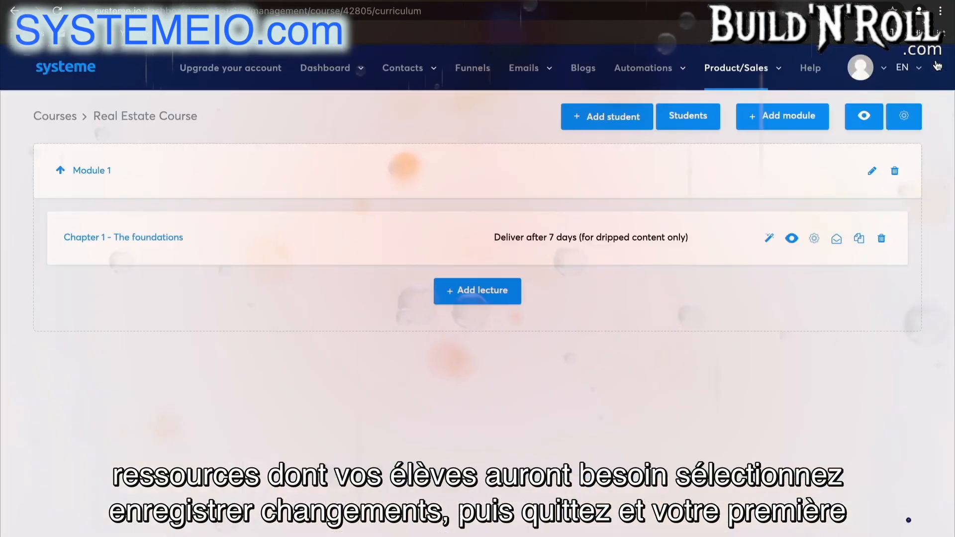
# Duplicate the lecture "Chapter 1 - The foundations" and change the headline number on the copy's page to "Lecture 2"
pyautogui.click(858, 239)
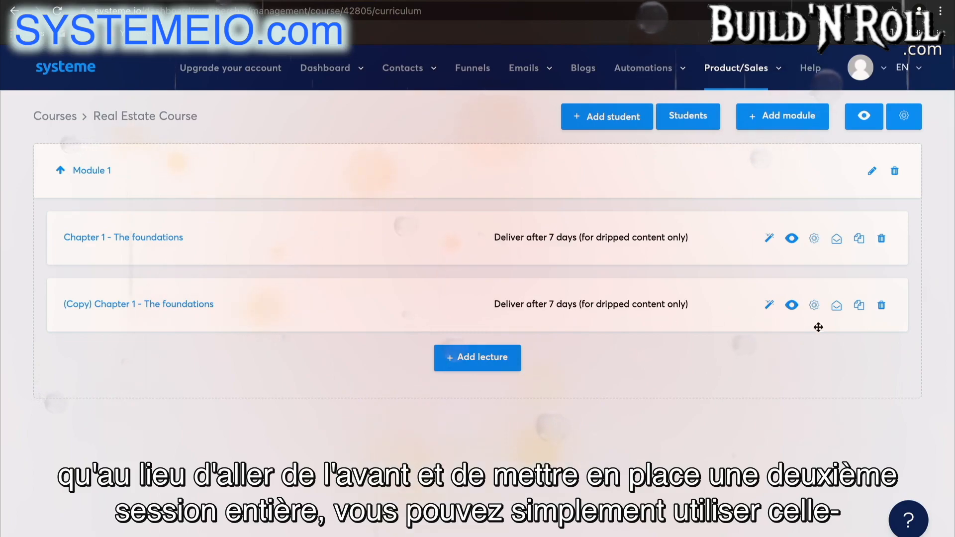
pyautogui.click(768, 312)
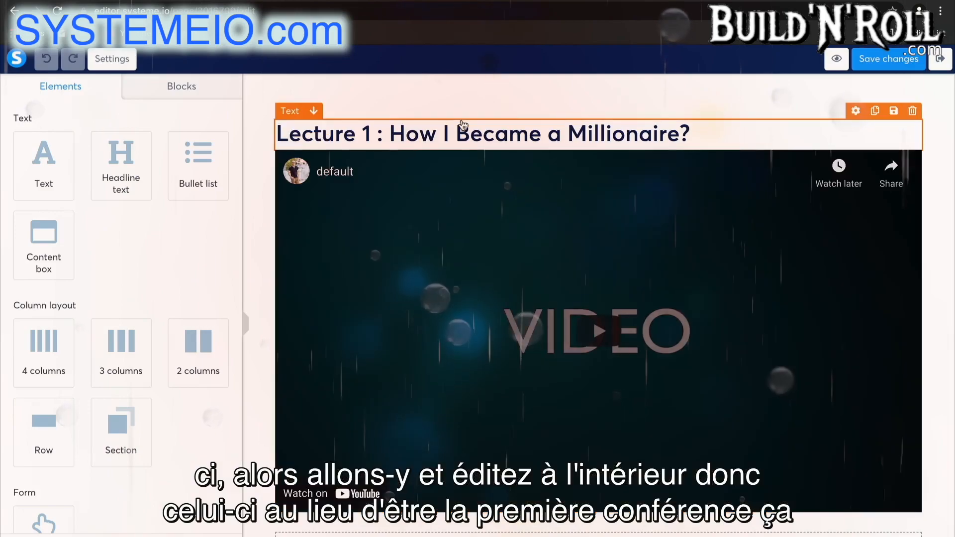
pyautogui.click(394, 141)
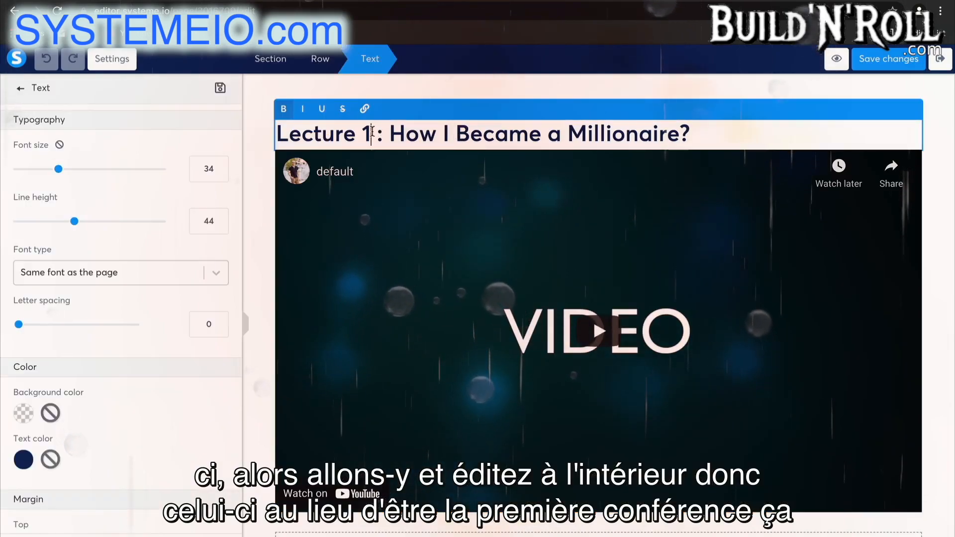
pyautogui.press('Left')
pyautogui.press('Left')
pyautogui.press('Left')
pyautogui.press('BackSpace')
pyautogui.write('2')
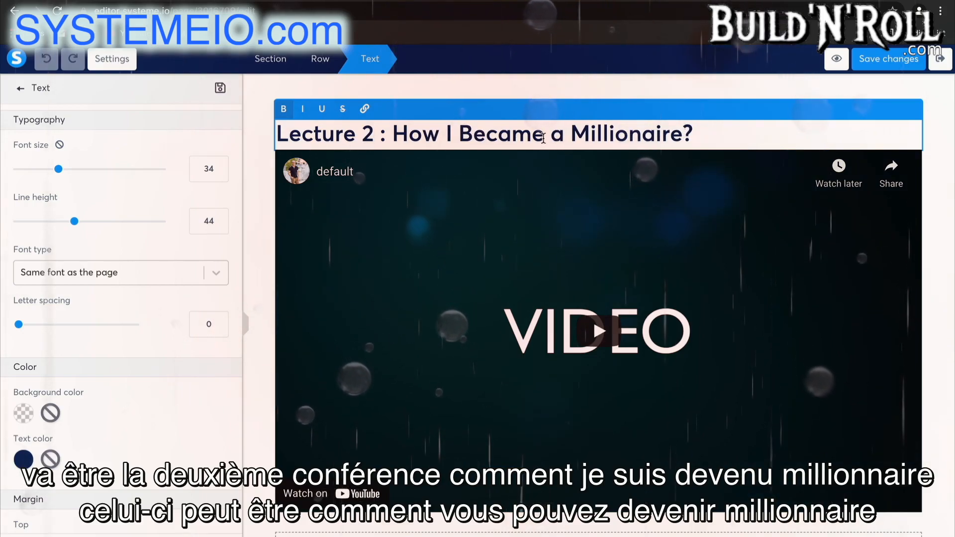
# Reword the rest of the copied page's headline to "How You Can Become a Millionaire?"
pyautogui.click(456, 134)
pyautogui.press('BackSpace')
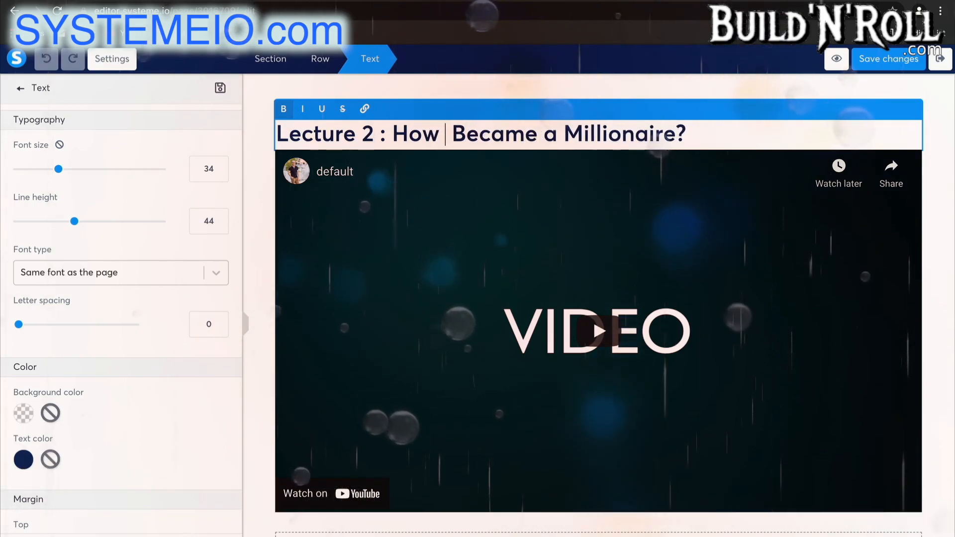
pyautogui.write('You Can')
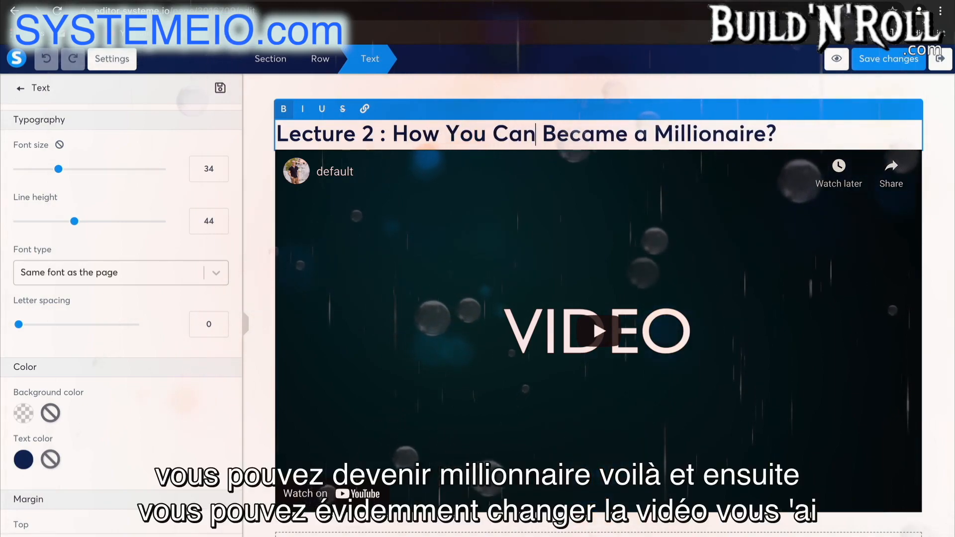
pyautogui.click(594, 135)
pyautogui.press('BackSpace')
pyautogui.write('o')
# Look over the video and resources on the Lecture 2 page, save the changes and return to the course curriculum
pyautogui.scroll(-1, 706, 188)
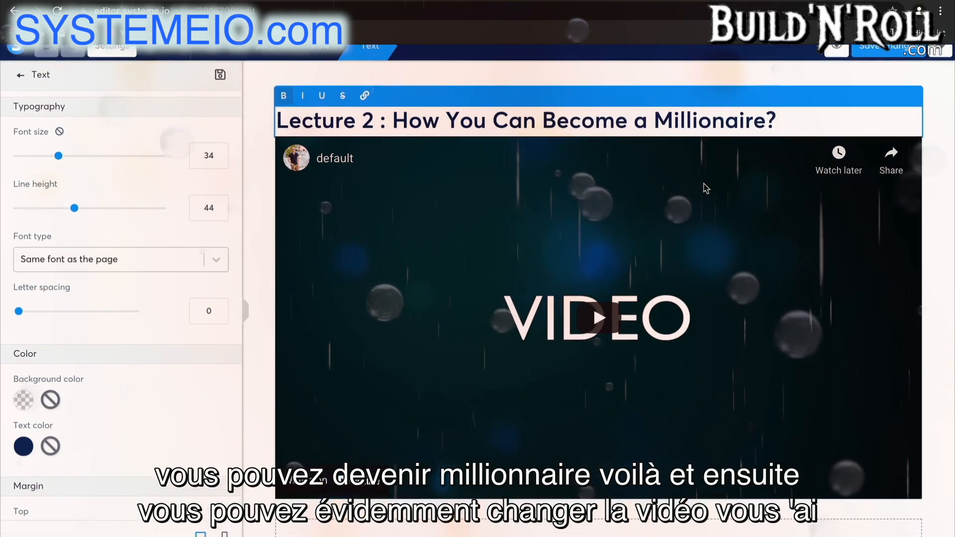
pyautogui.click(708, 390)
pyautogui.scroll(-4, 709, 390)
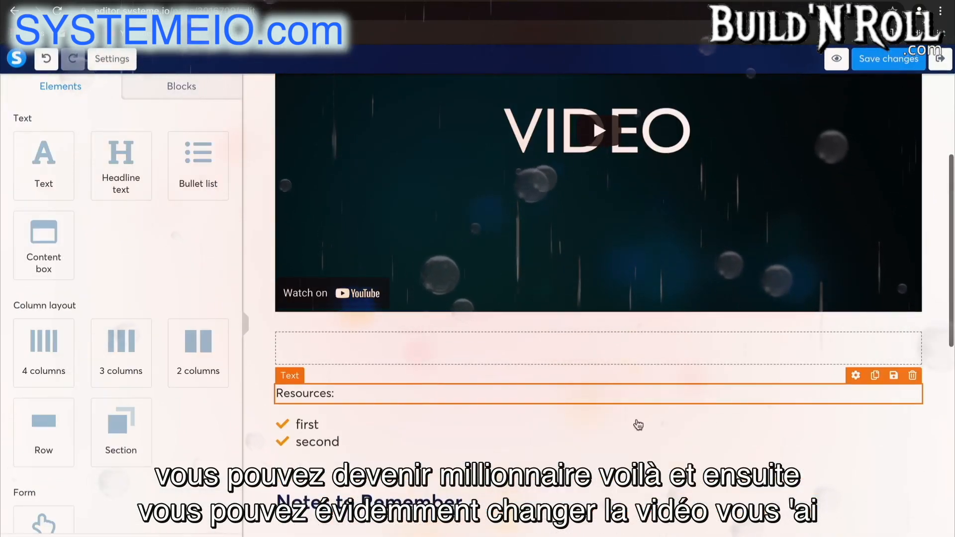
pyautogui.scroll(2, 807, 179)
pyautogui.scroll(2, 806, 180)
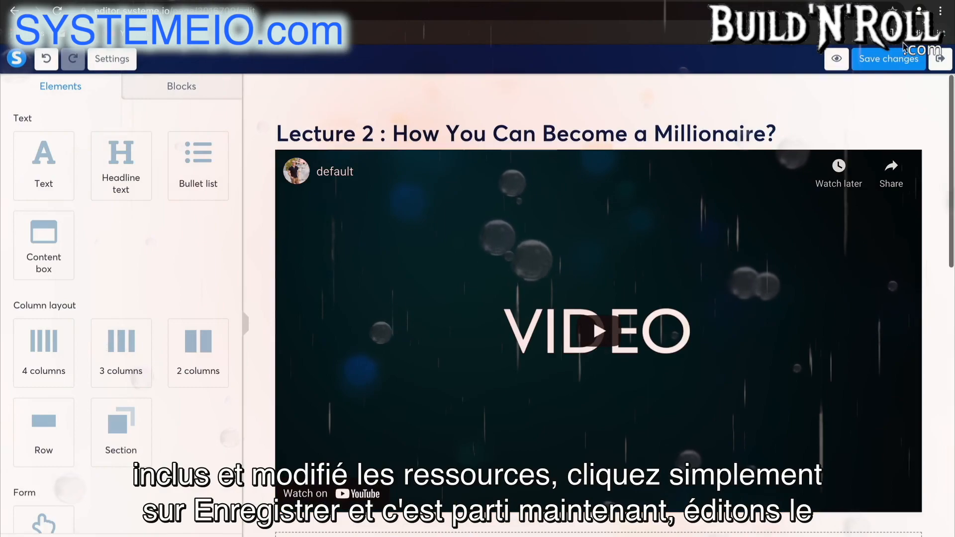
pyautogui.click(879, 60)
pyautogui.click(939, 67)
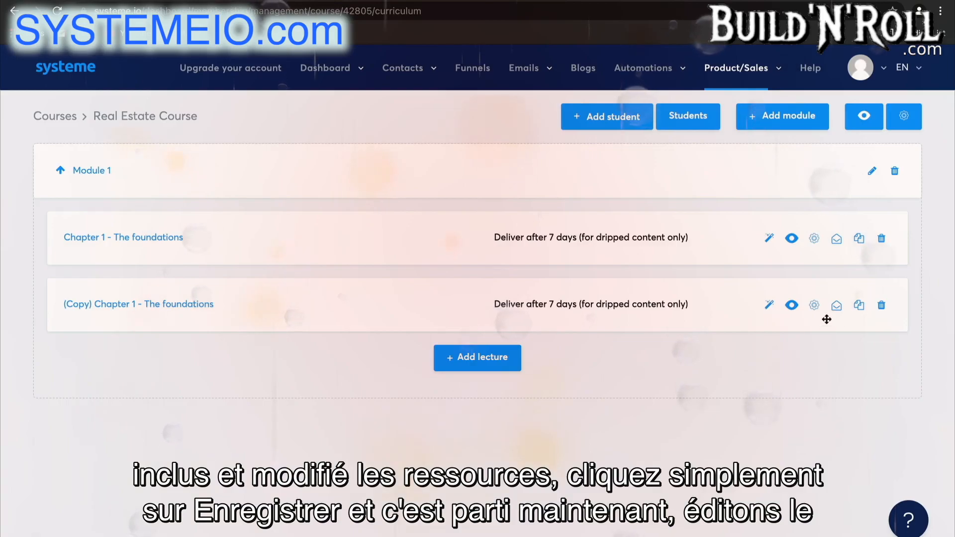
# Rename the copied lecture as "Chapter 2 - The next step" and save it
pyautogui.click(813, 305)
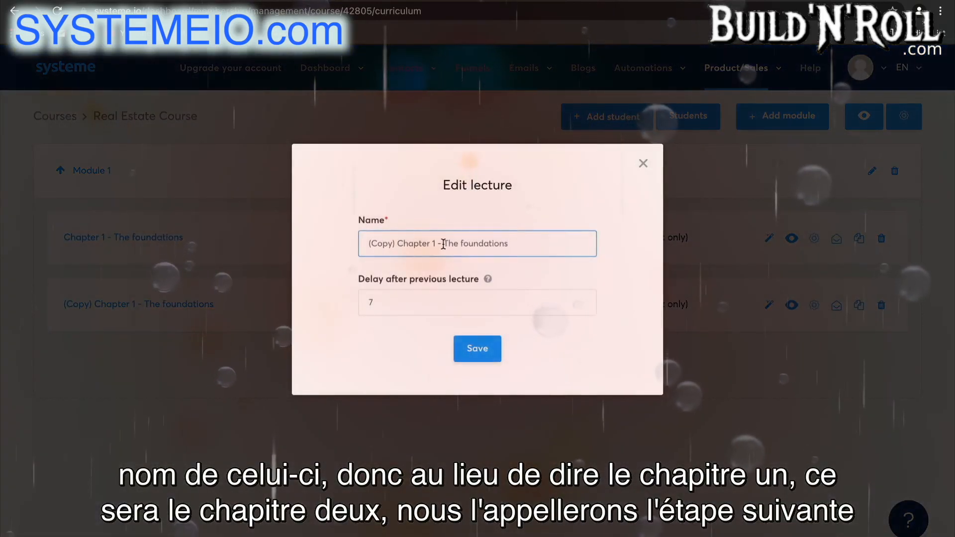
pyautogui.press('BackSpace')
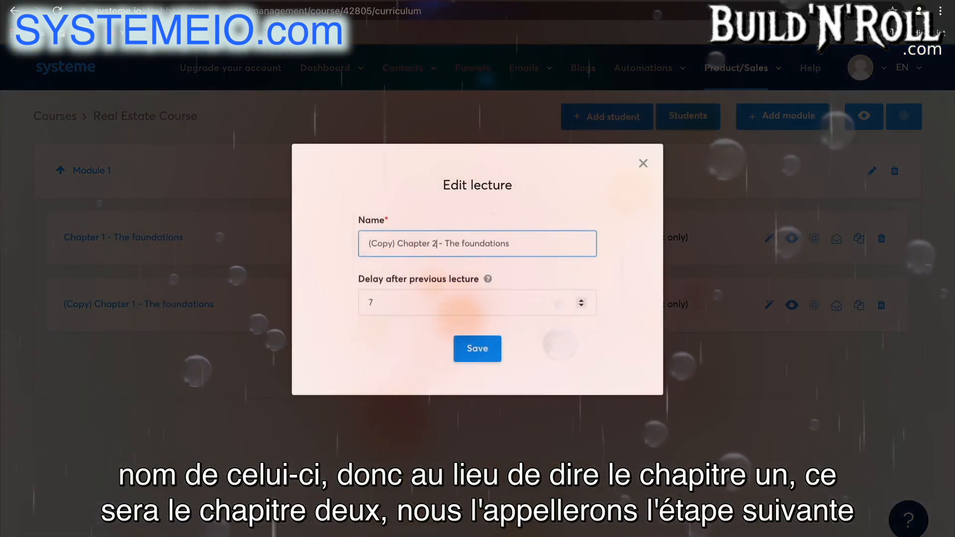
pyautogui.write('2')
pyautogui.doubleClick(514, 251)
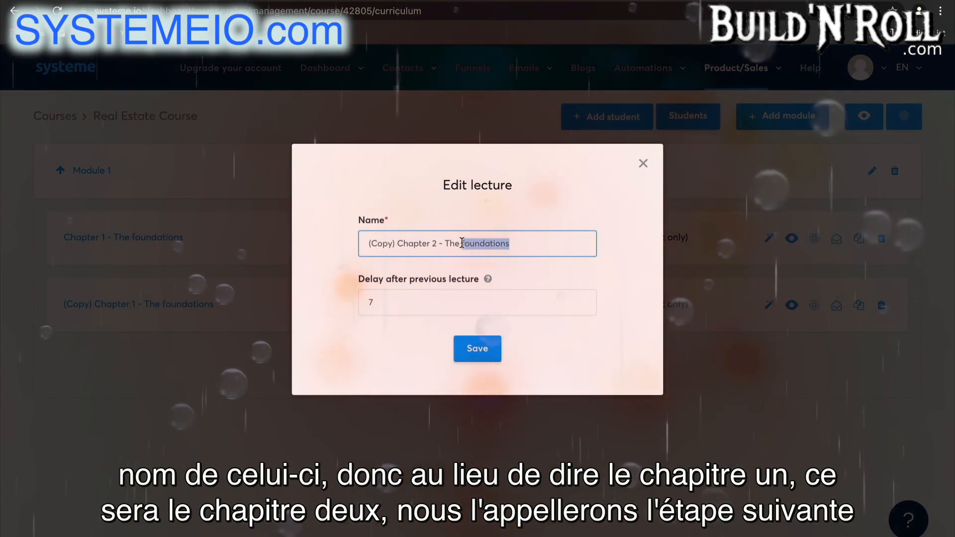
pyautogui.write('ne')
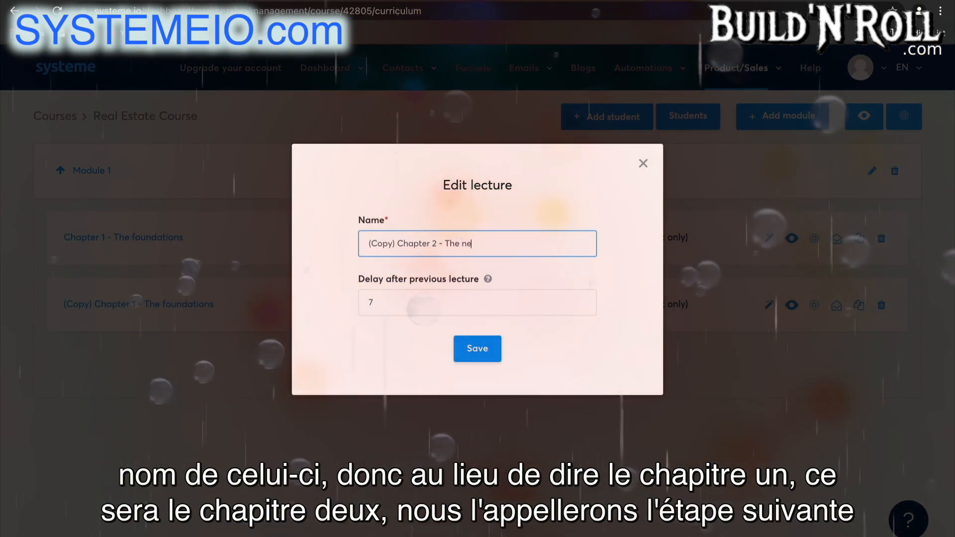
pyautogui.write('xt step')
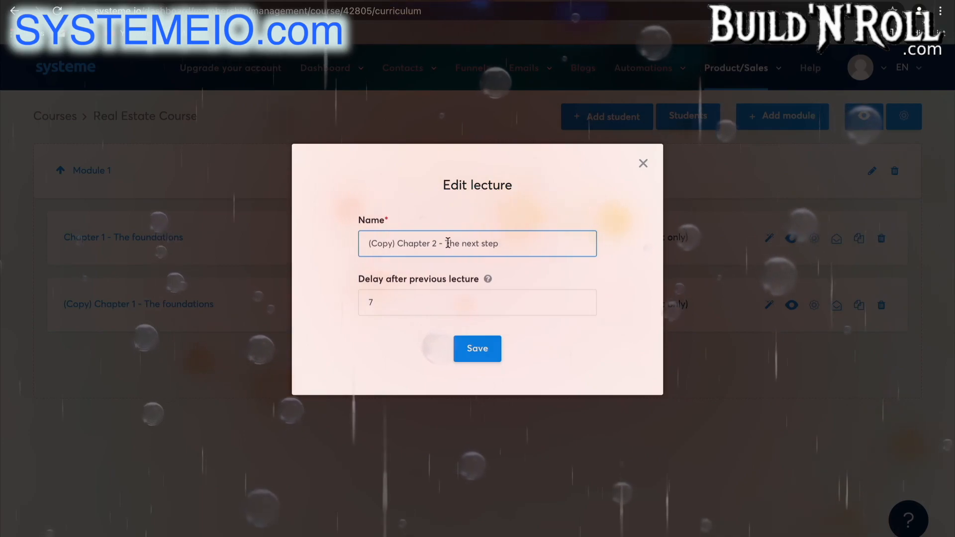
pyautogui.moveTo(397, 244); pyautogui.dragTo(350, 247)
pyautogui.press('BackSpace')
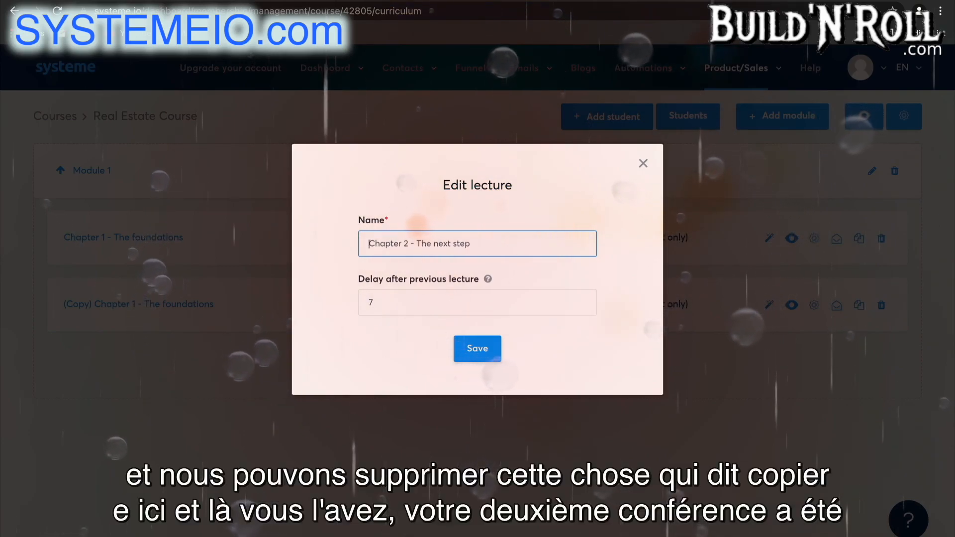
pyautogui.click(475, 352)
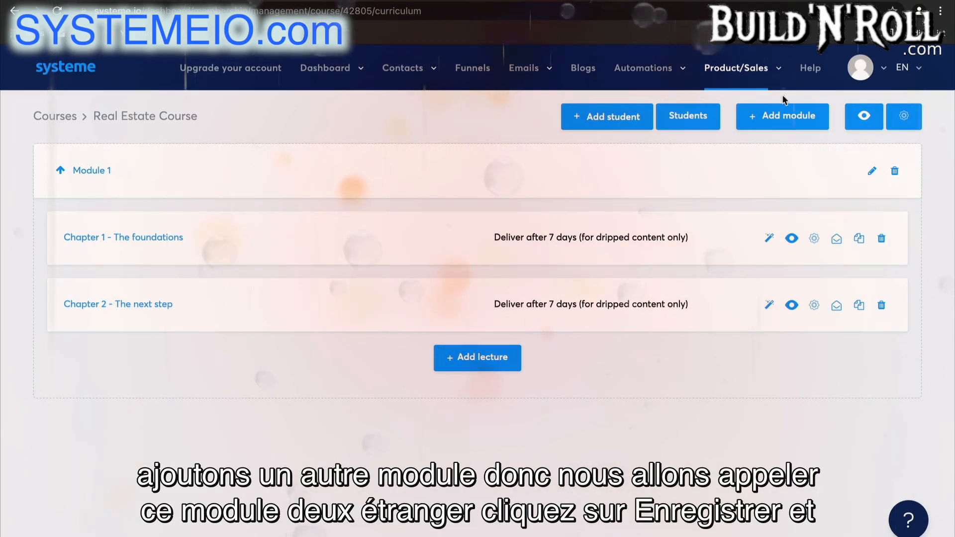
# Add a new module named "Module 2" to the Real Estate Course
pyautogui.click(791, 115)
pyautogui.write('Module ')
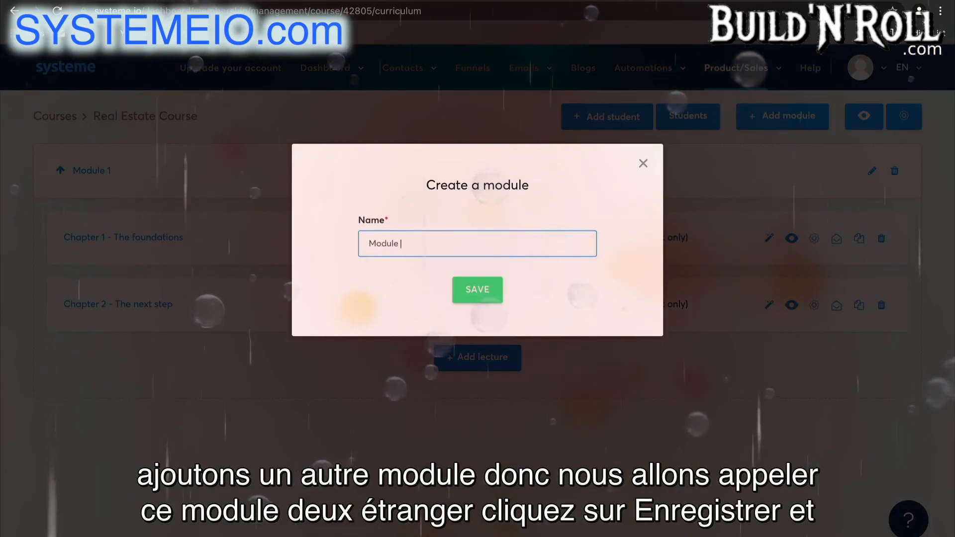
pyautogui.write('2')
pyautogui.click(464, 282)
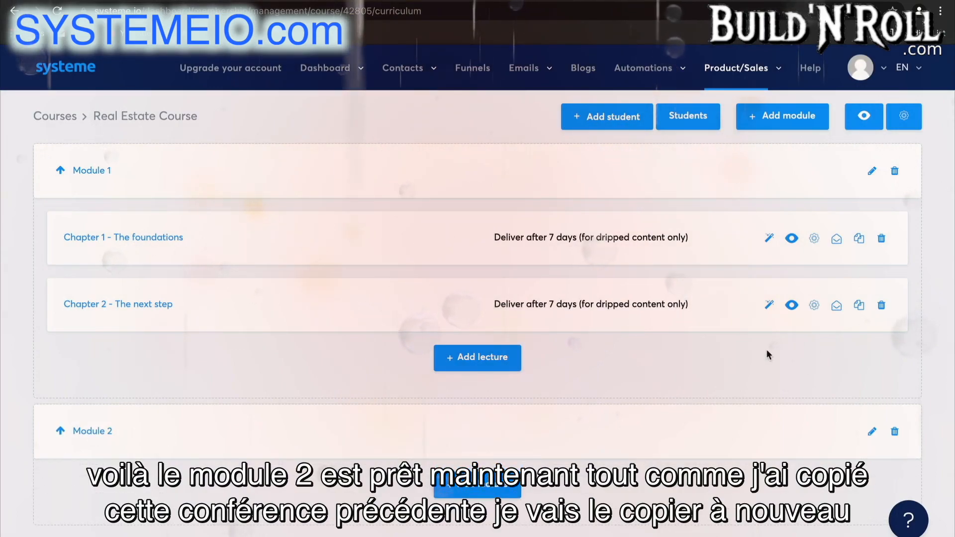
# Duplicate the lecture "Chapter 2 - The next step" and move the copy into Module 2
pyautogui.click(860, 305)
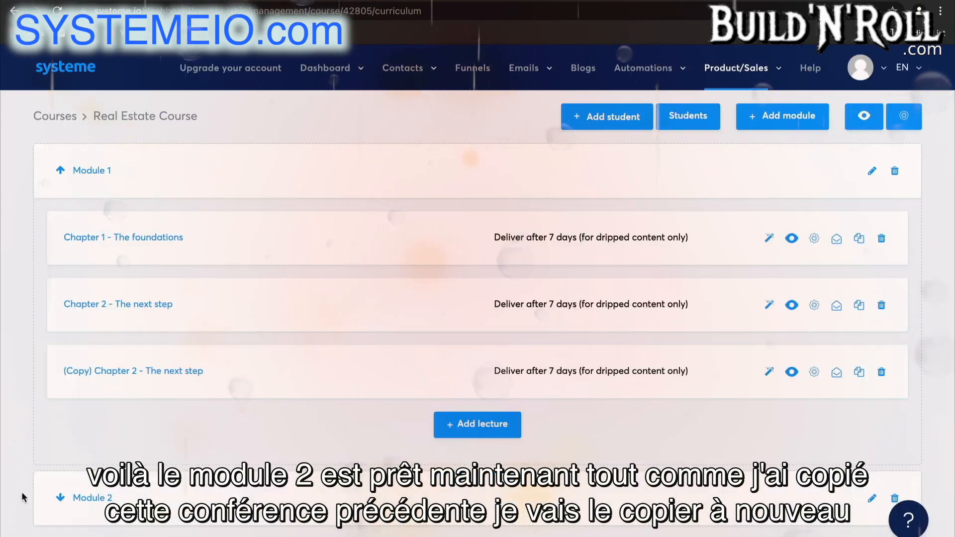
pyautogui.click(60, 497)
pyautogui.scroll(-1, 412, 336)
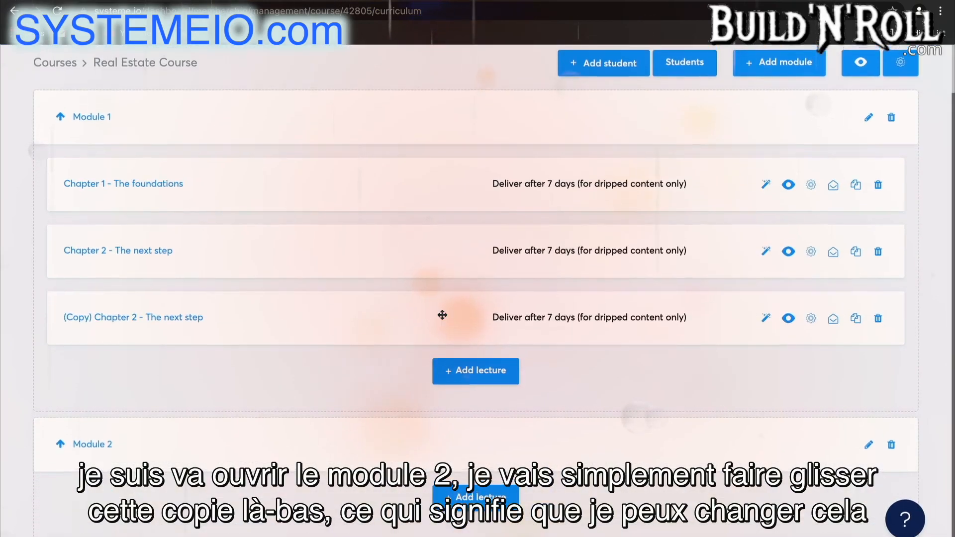
pyautogui.moveTo(567, 323); pyautogui.dragTo(565, 465)
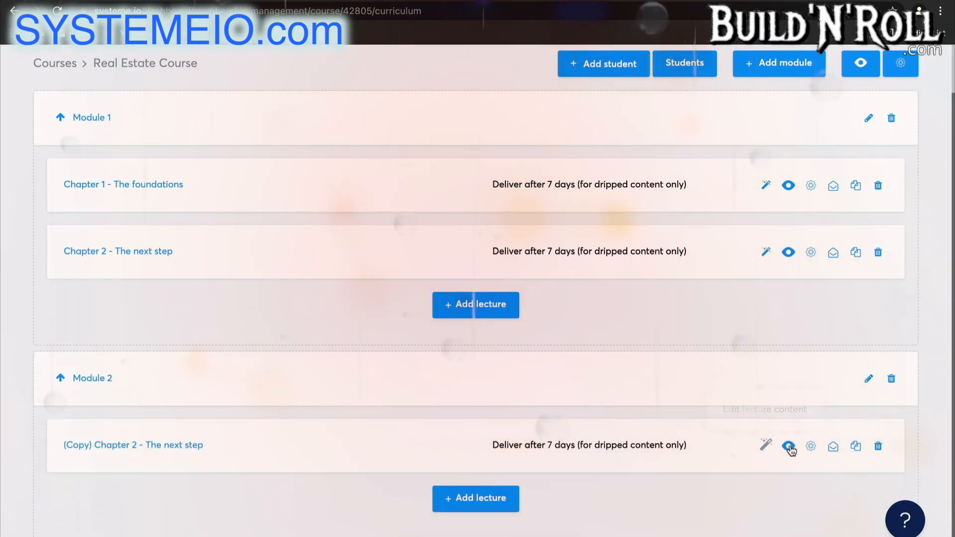
# Open the settings of the copied lecture in Module 2, save them as they are and expand Module 2
pyautogui.click(812, 447)
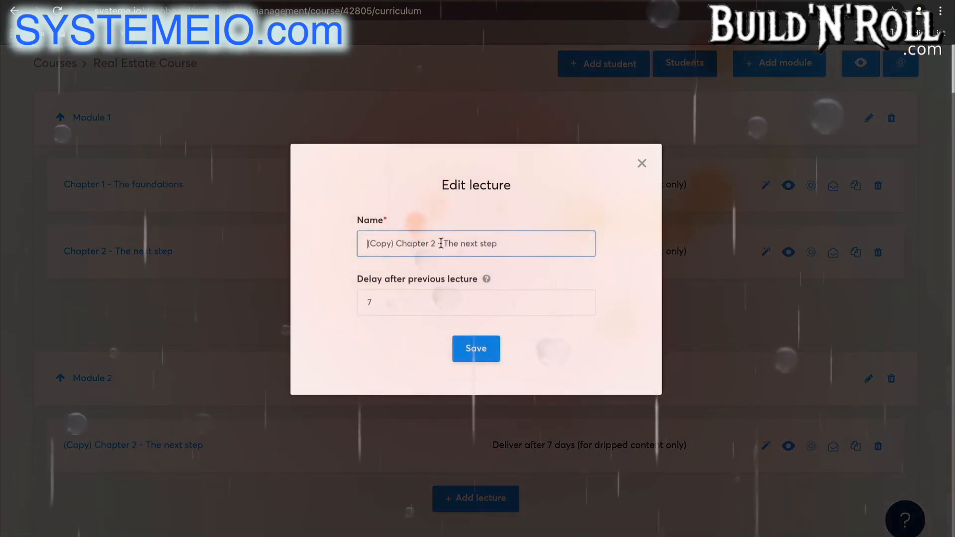
pyautogui.click(478, 354)
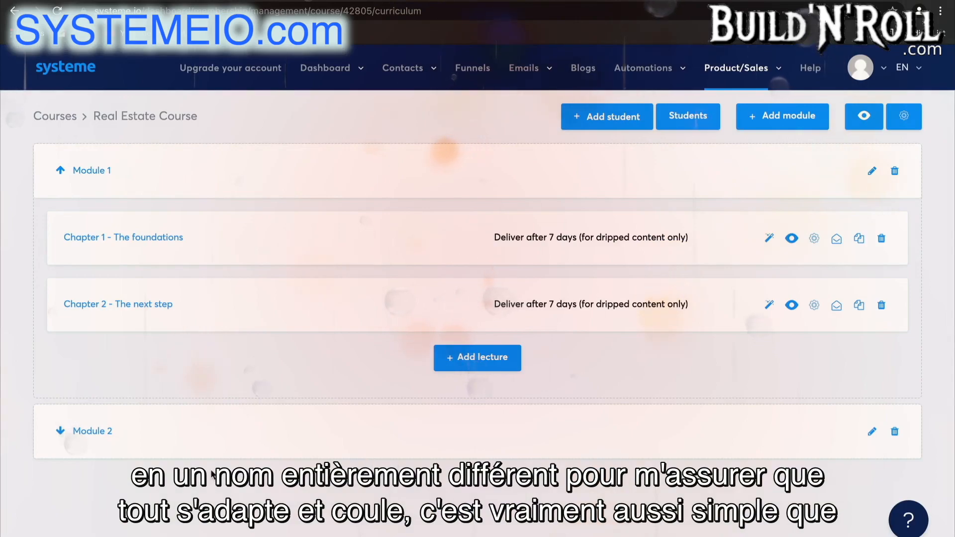
pyautogui.click(63, 431)
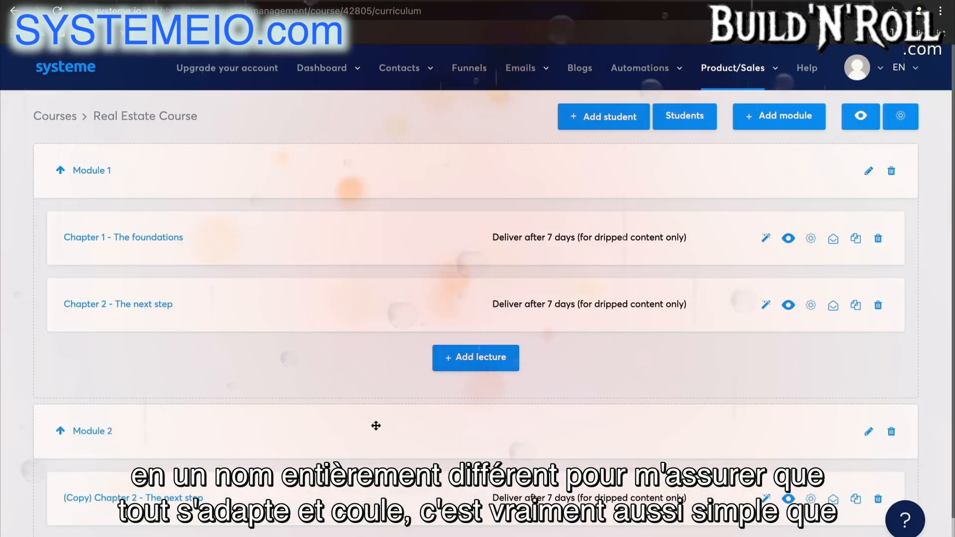